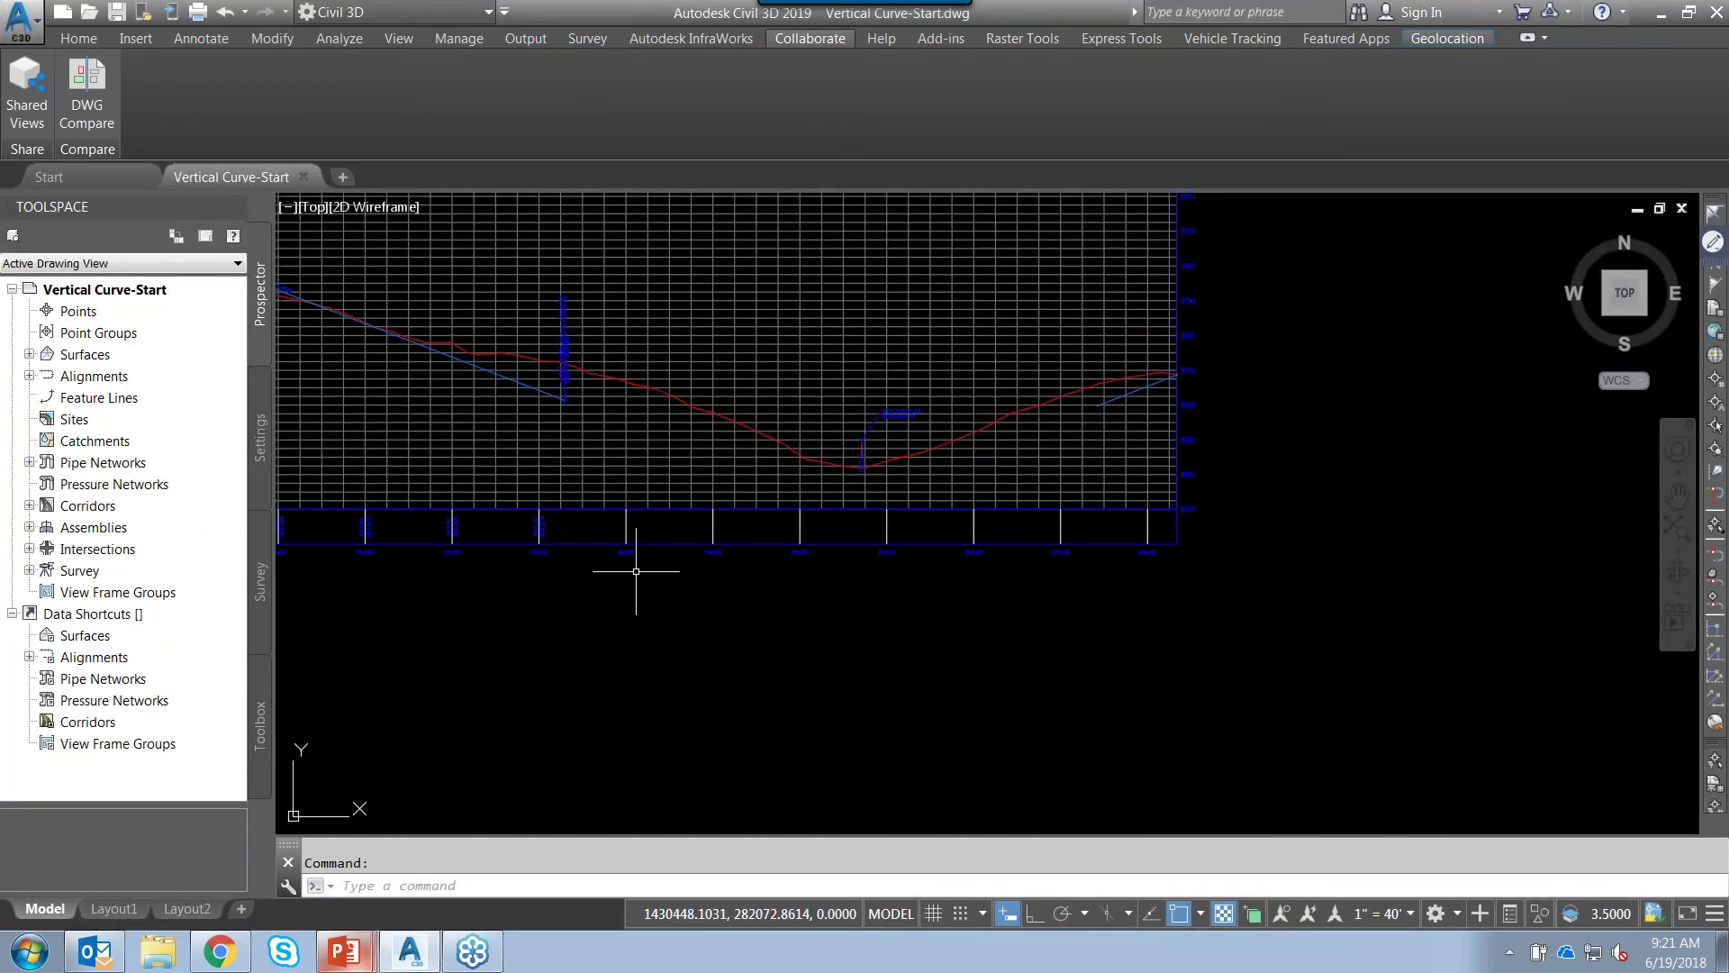
# - Examine the crest vertical curve near the start of the road's profile view
pyautogui.scroll(-2, 650, 591)
pyautogui.scroll(-2, 589, 539)
pyautogui.moveTo(586, 537); pyautogui.dragTo(876, 613, button='middle')
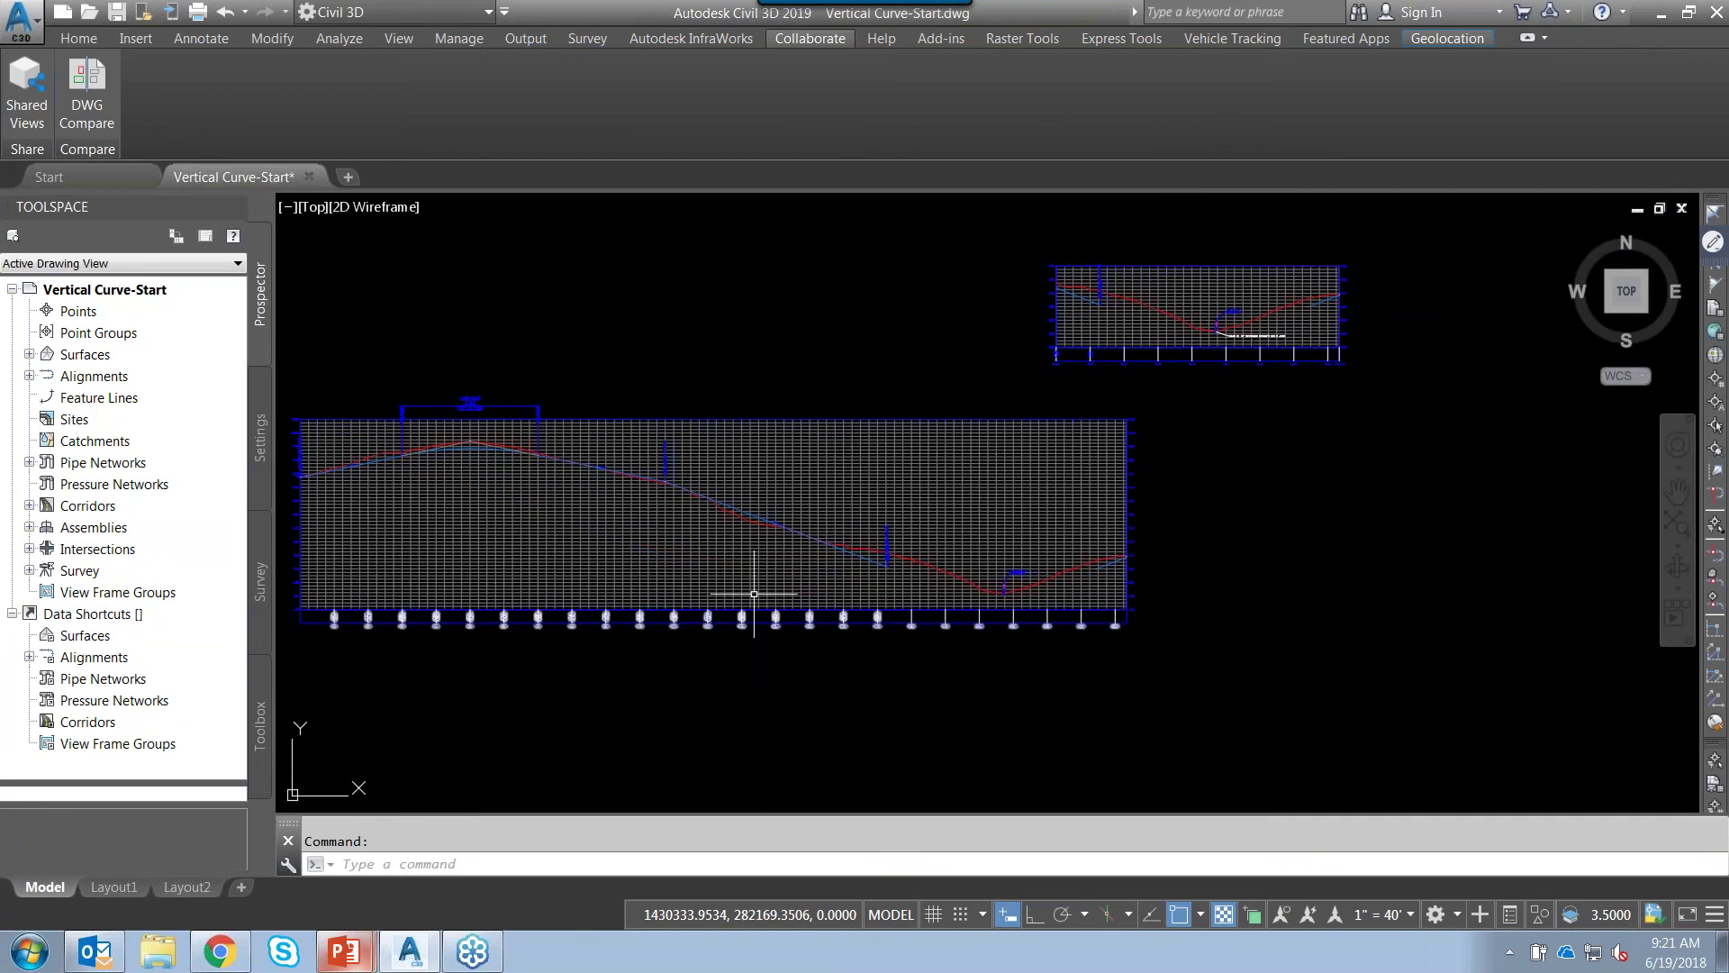
pyautogui.scroll(2, 671, 548)
pyautogui.scroll(2, 673, 549)
pyautogui.moveTo(679, 514); pyautogui.dragTo(1122, 578, button='middle')
pyautogui.moveTo(548, 460); pyautogui.dragTo(684, 450, button='middle')
pyautogui.scroll(3, 706, 367)
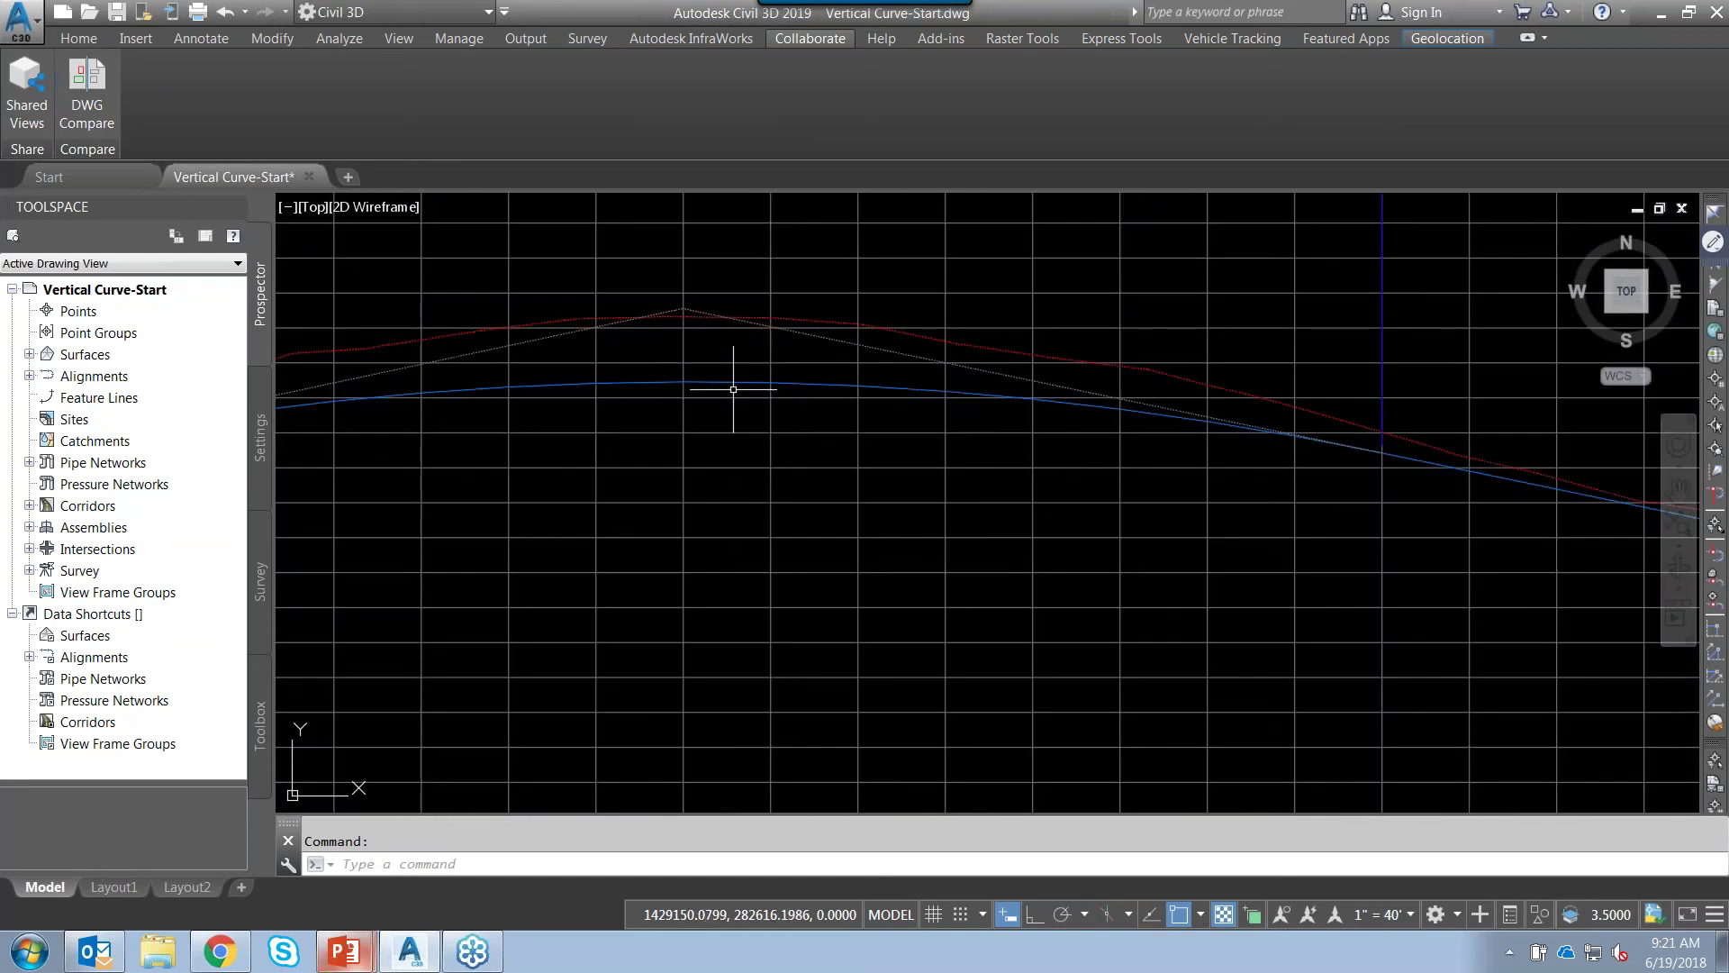
pyautogui.scroll(-4, 784, 374)
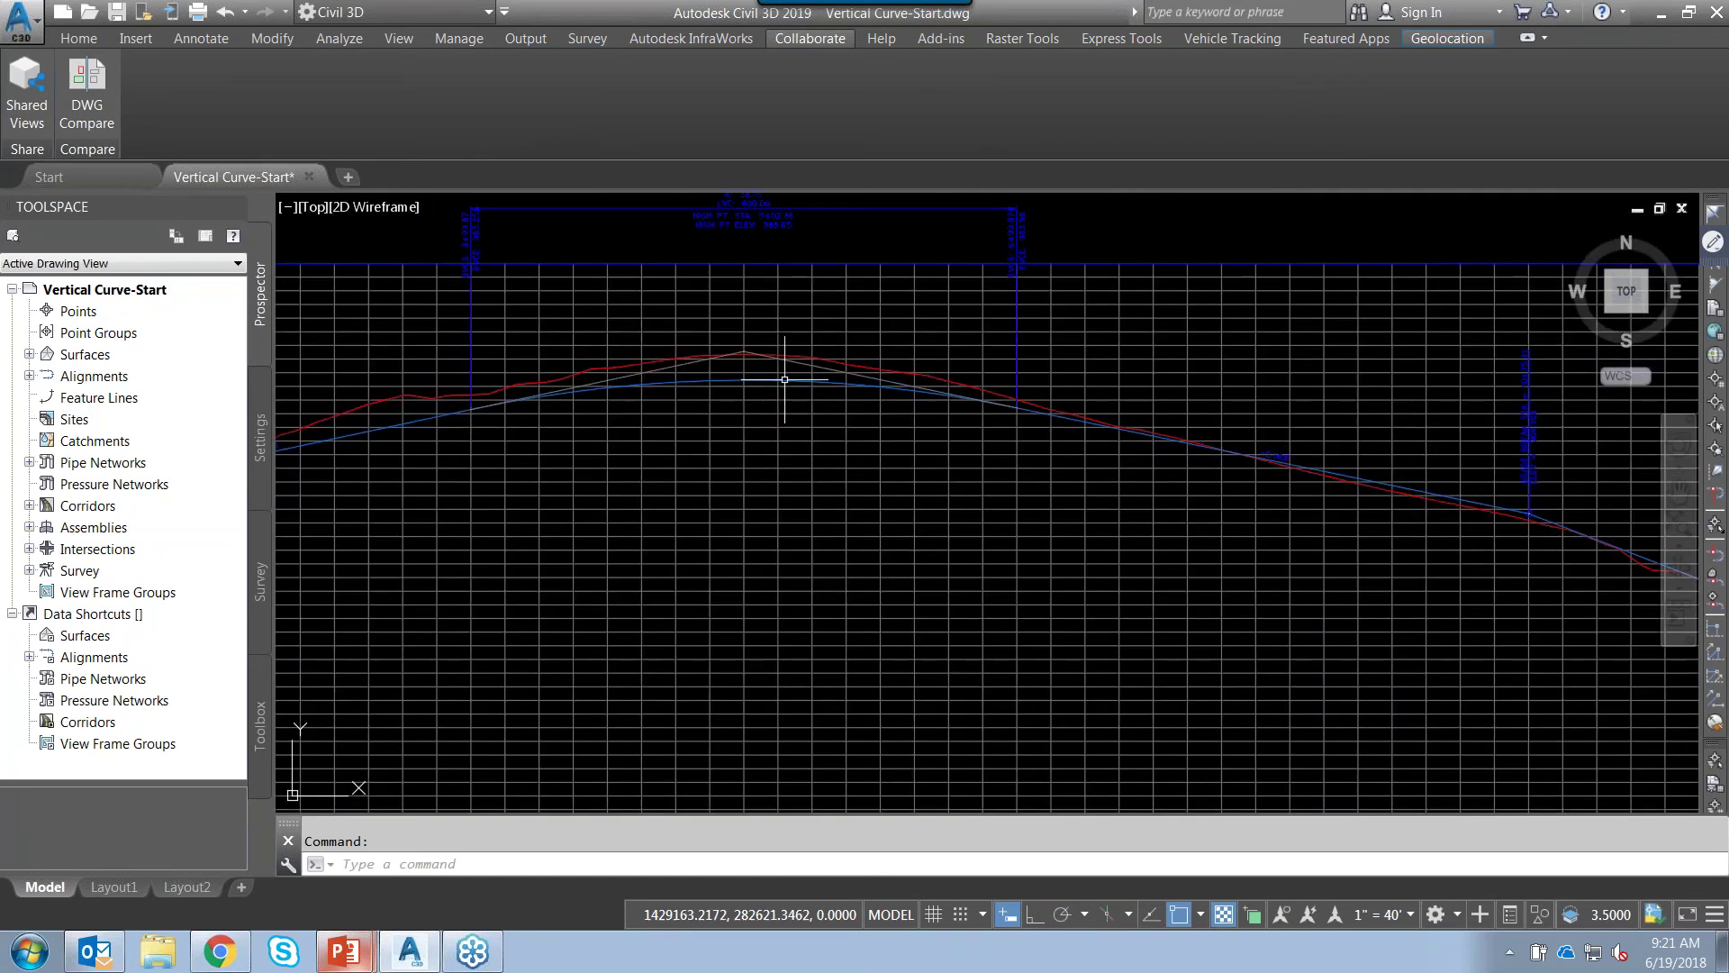
# - Examine the descending tangent's end and the gap before the final tangent in the profile view
pyautogui.moveTo(1270, 569); pyautogui.dragTo(664, 439, button='middle')
pyautogui.scroll(-2, 664, 439)
pyautogui.scroll(4, 1030, 521)
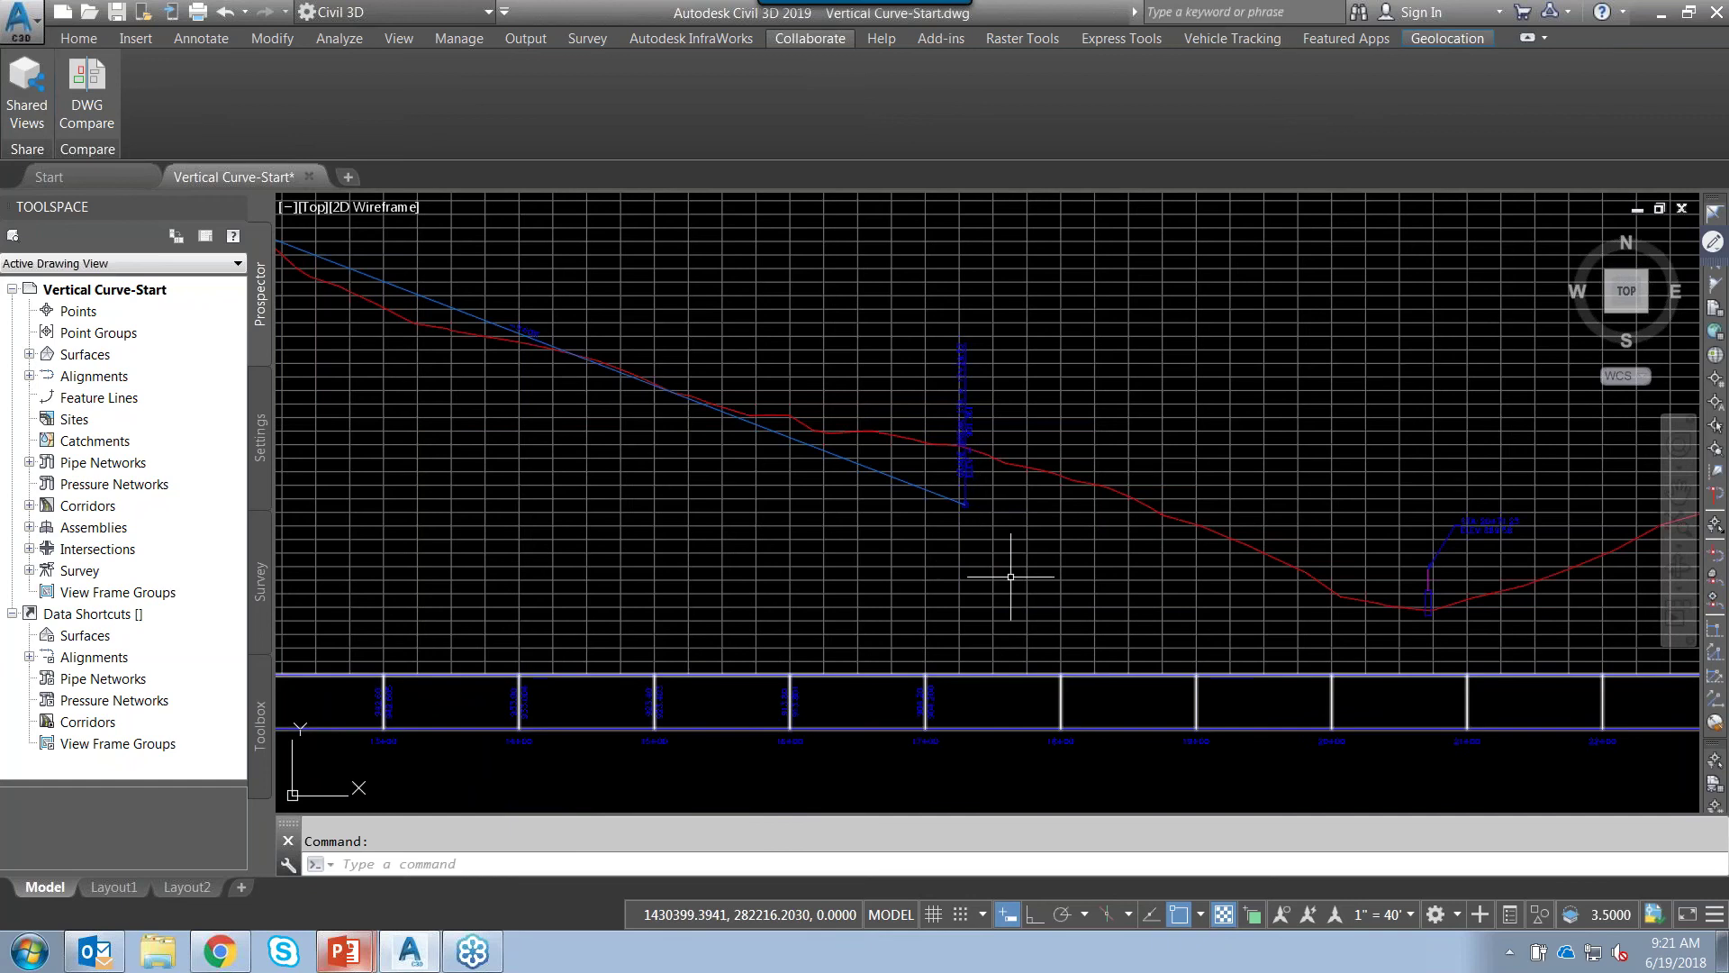
pyautogui.scroll(2, 956, 506)
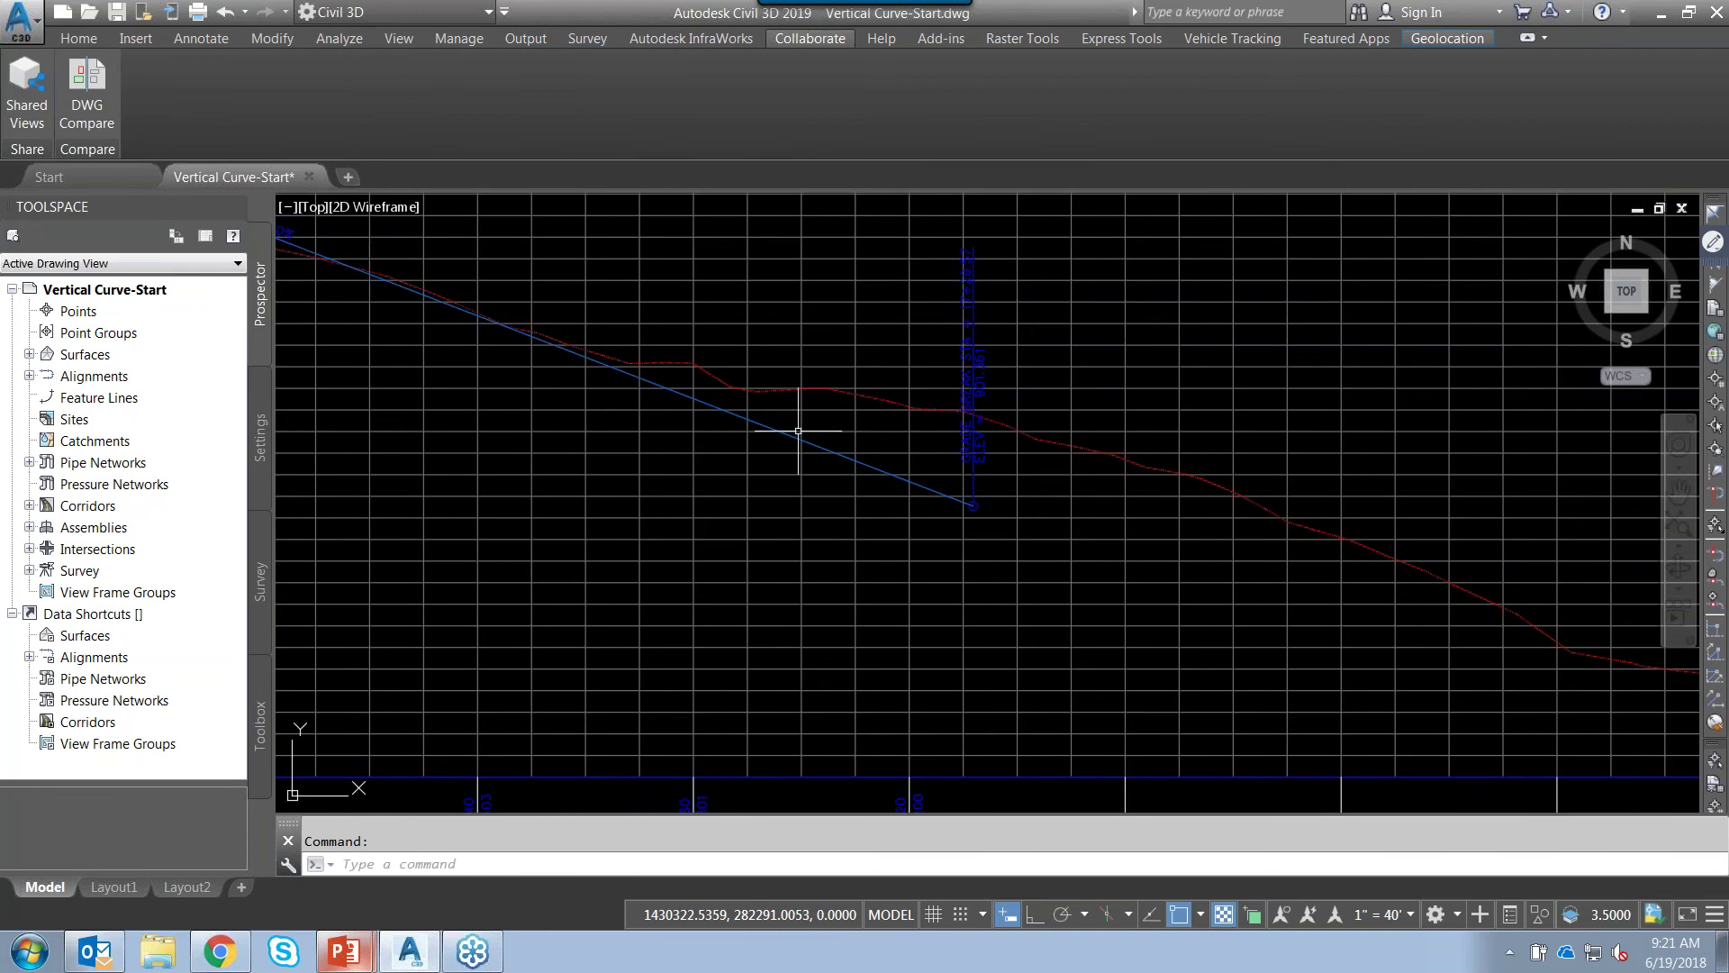
pyautogui.scroll(-4, 905, 457)
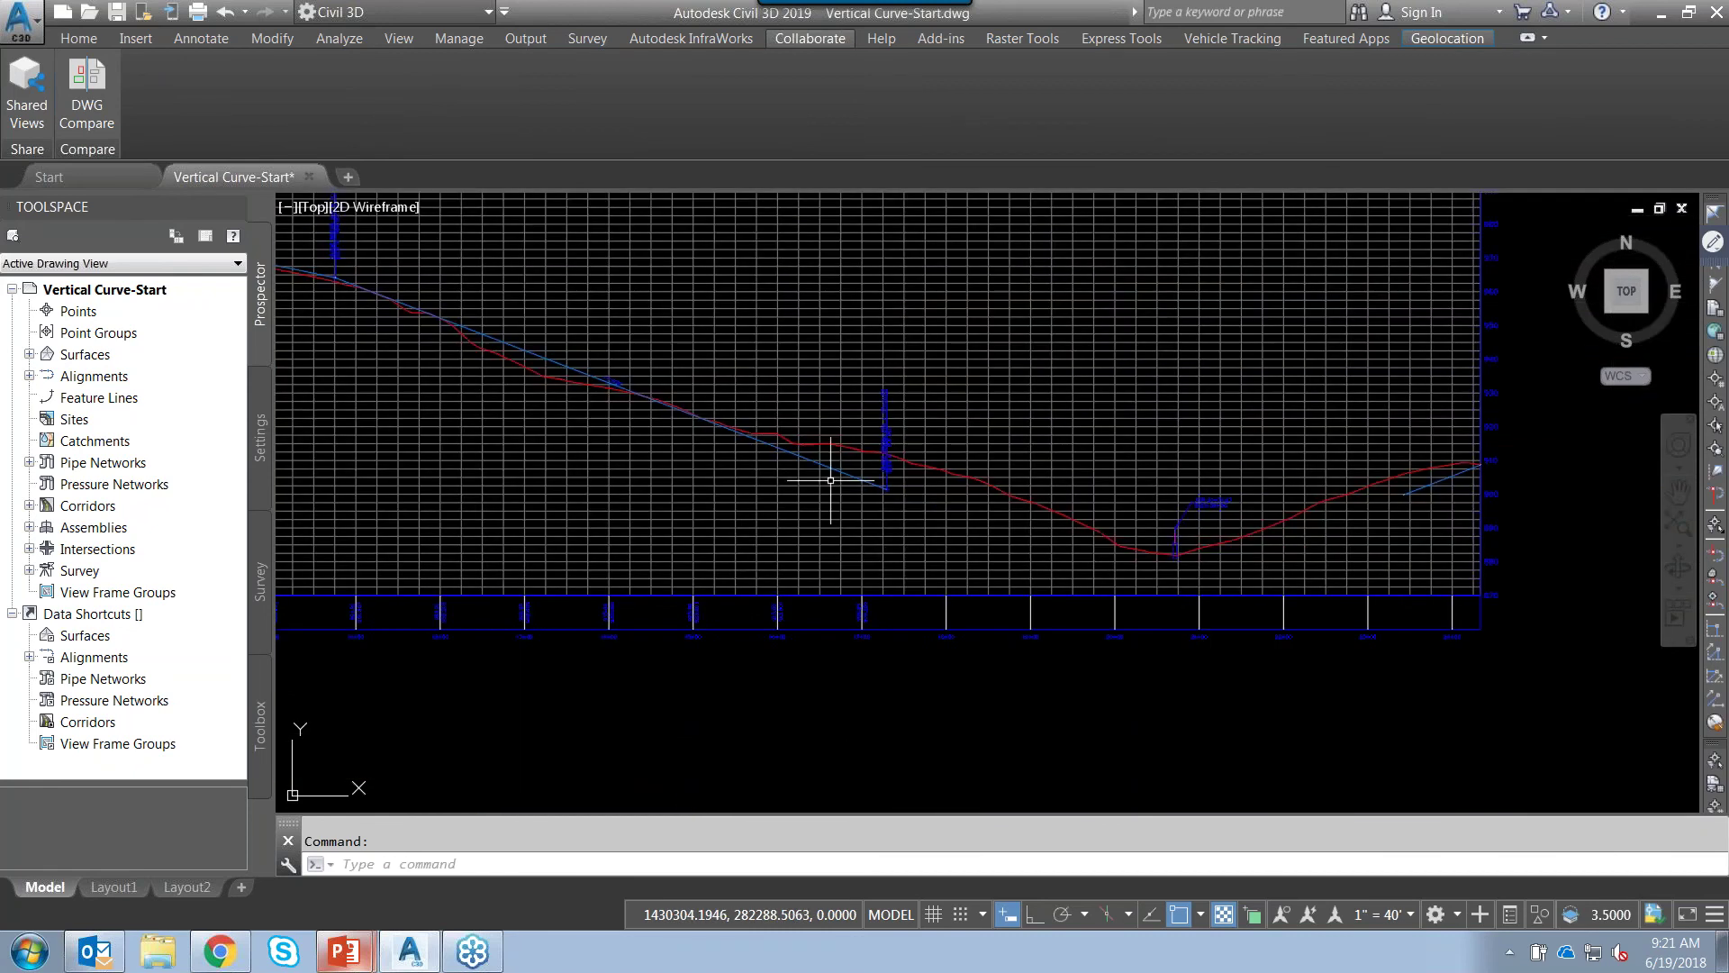
pyautogui.scroll(3, 1010, 514)
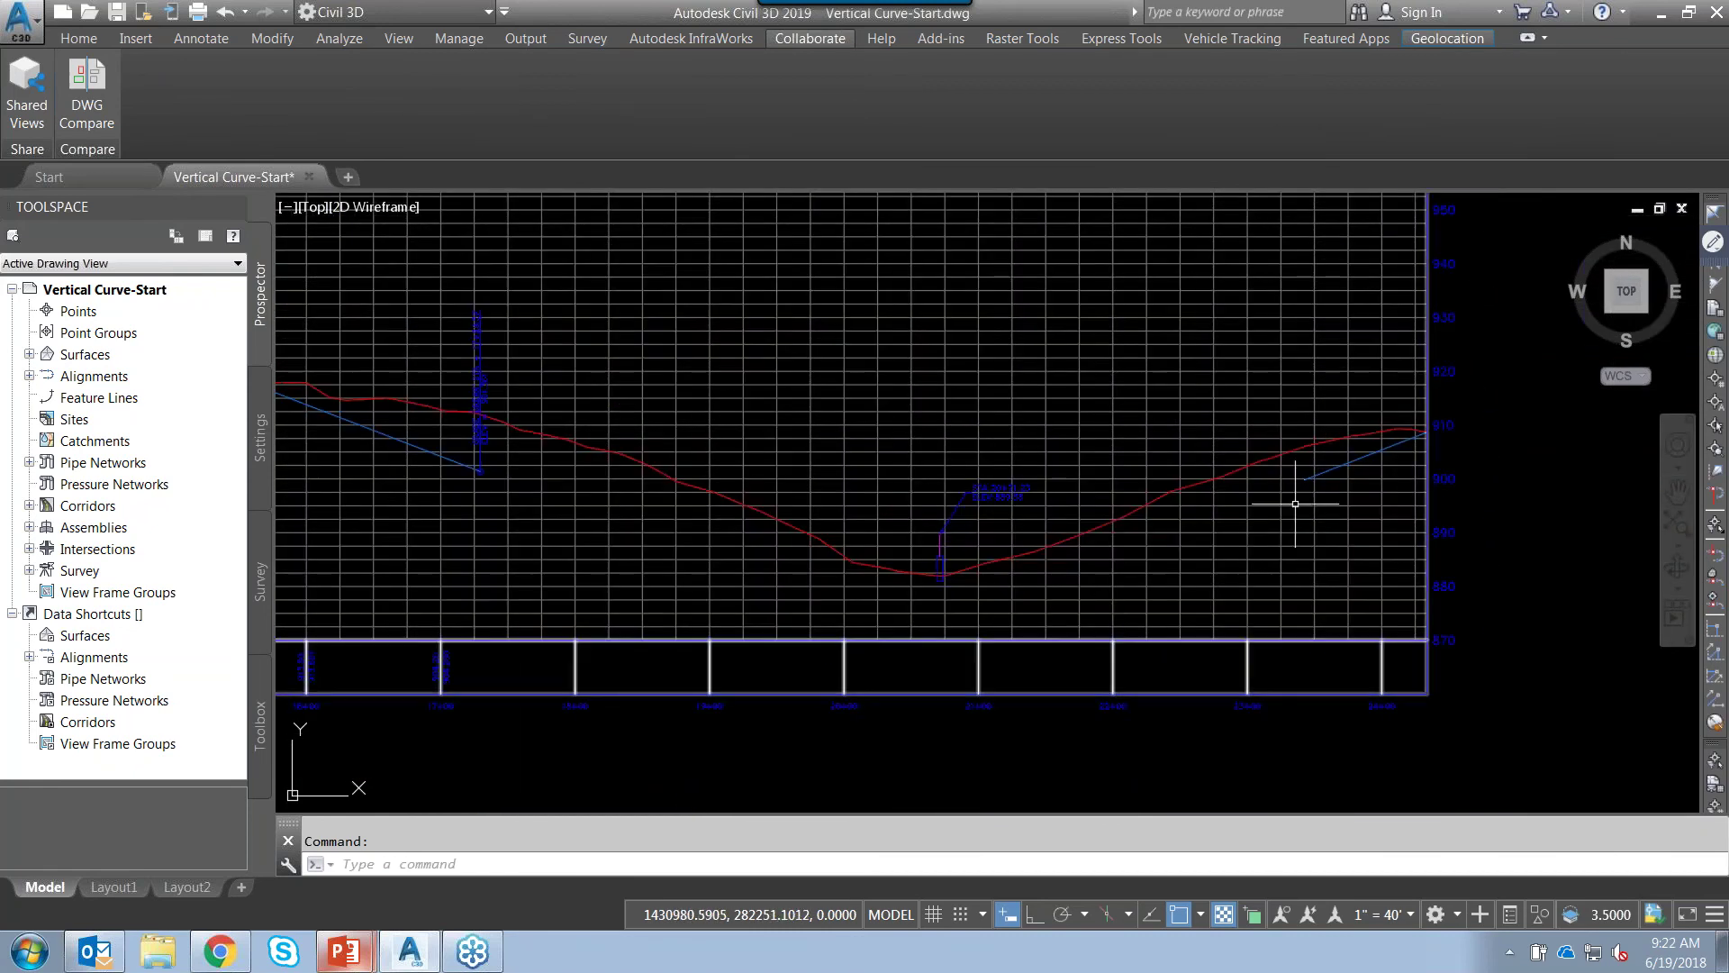
# - Inspect the pipe crossing's station and elevation label in the profile, and its location across the road in plan
pyautogui.scroll(7, 926, 568)
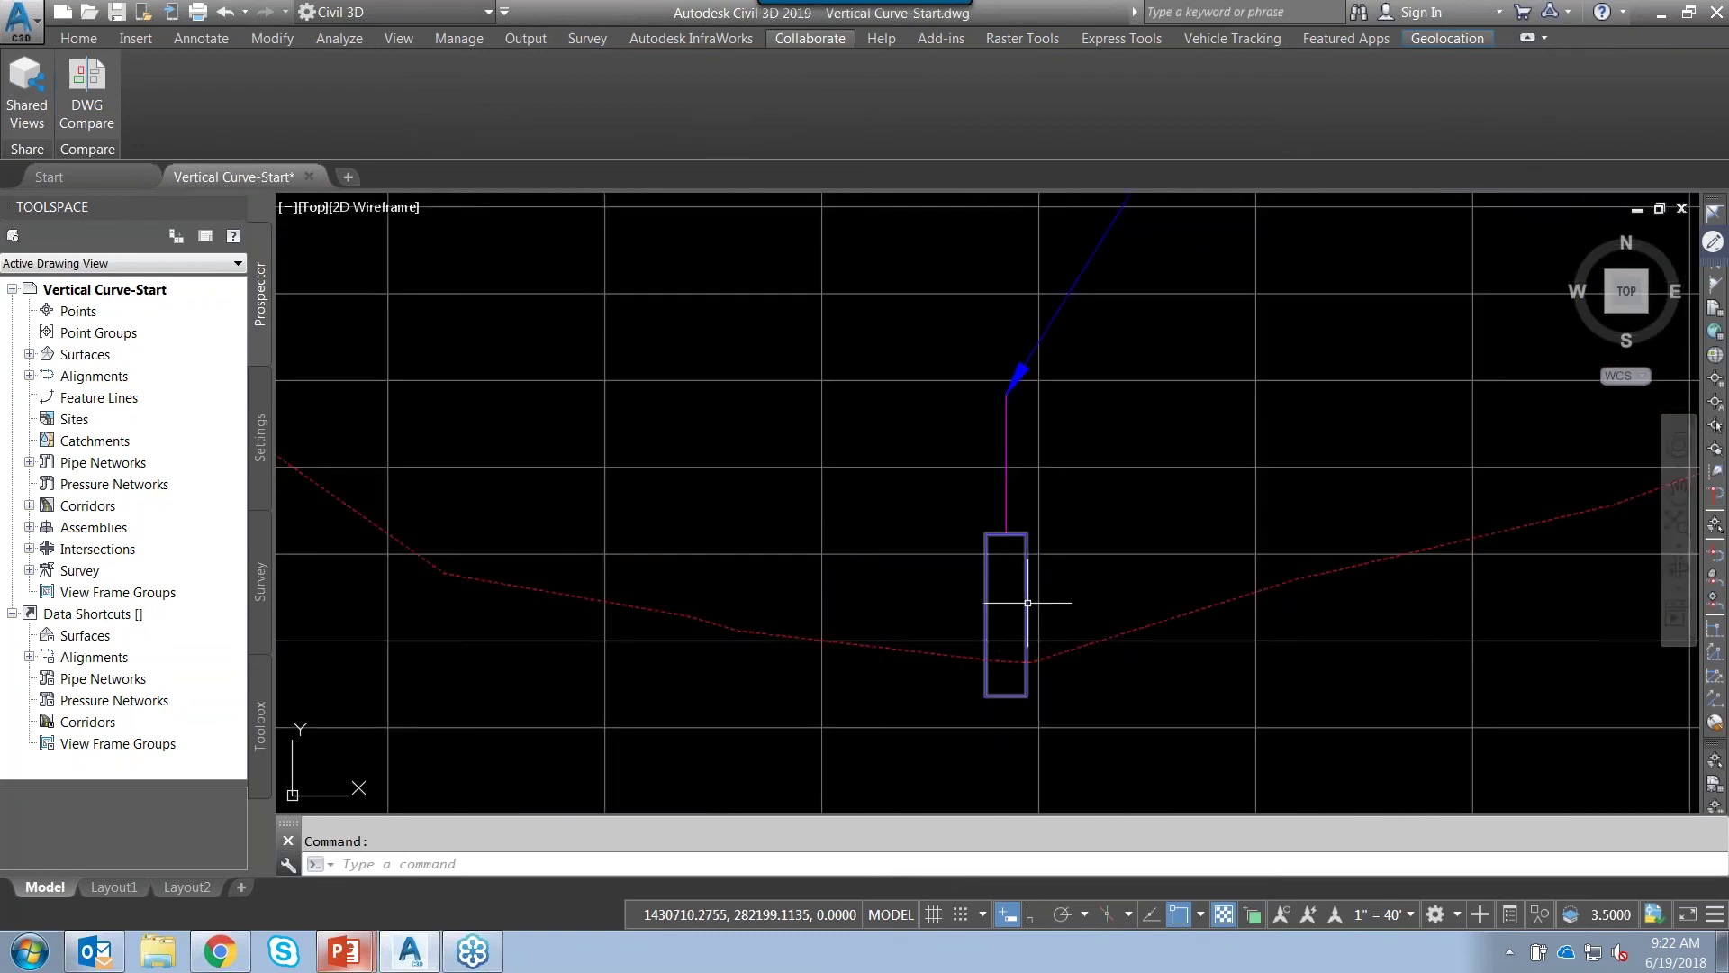
pyautogui.moveTo(956, 493); pyautogui.dragTo(845, 645, button='middle')
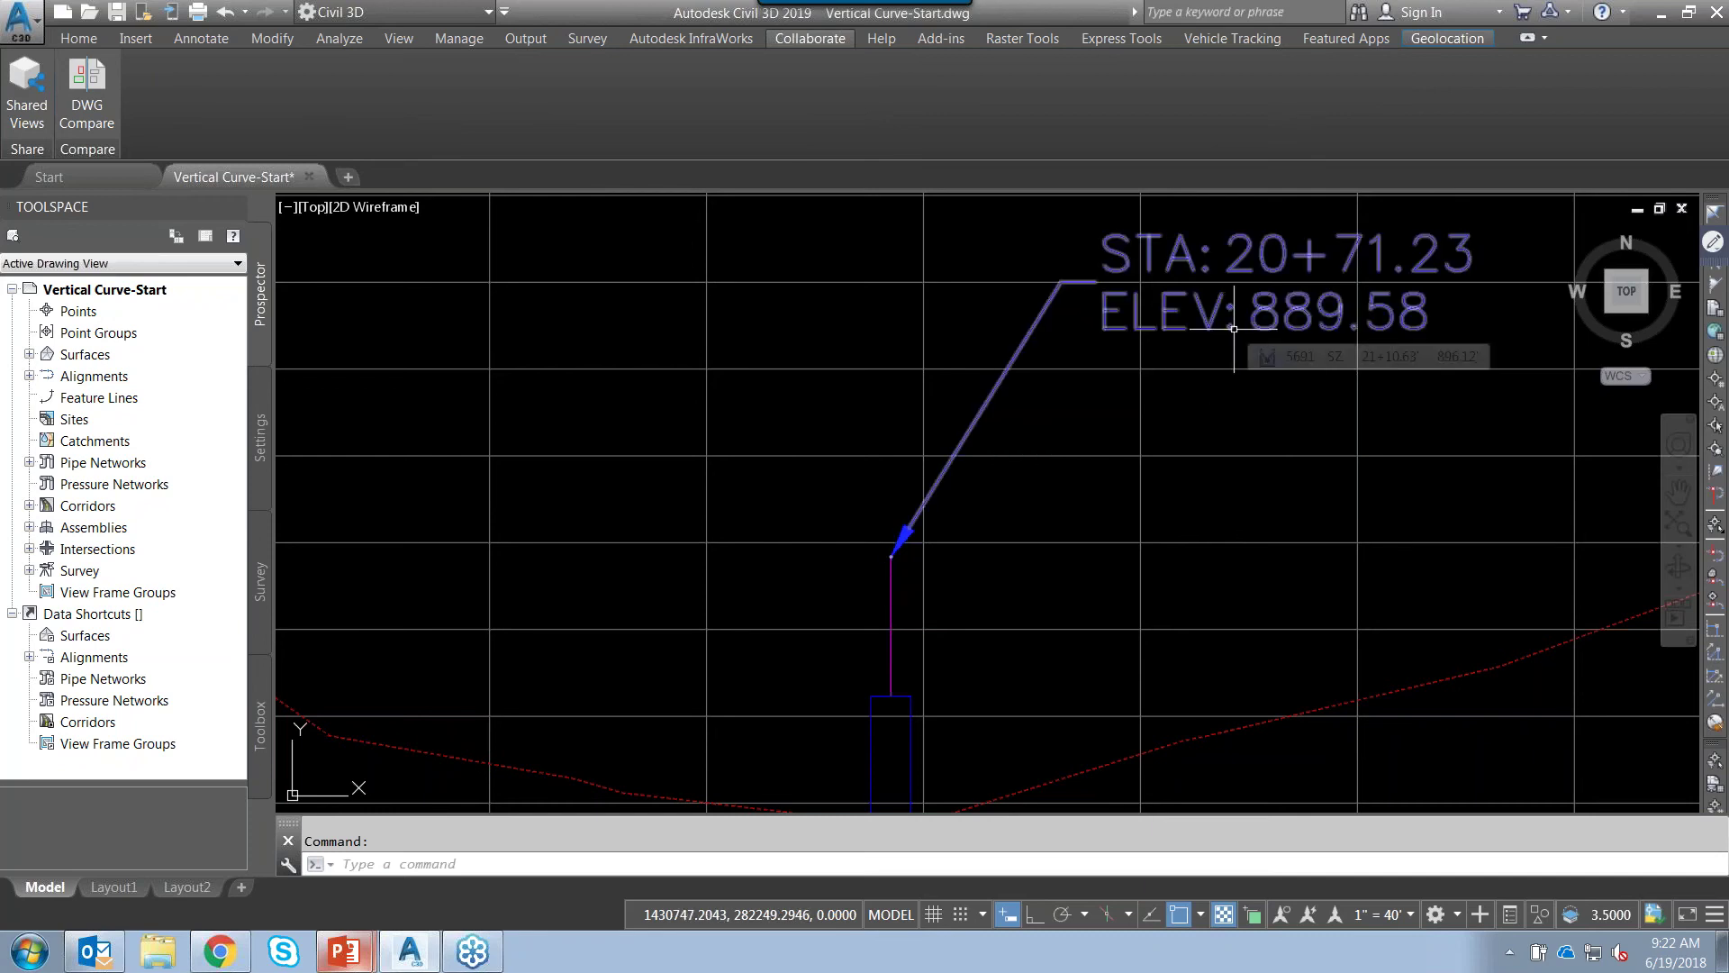
pyautogui.scroll(-10, 1178, 389)
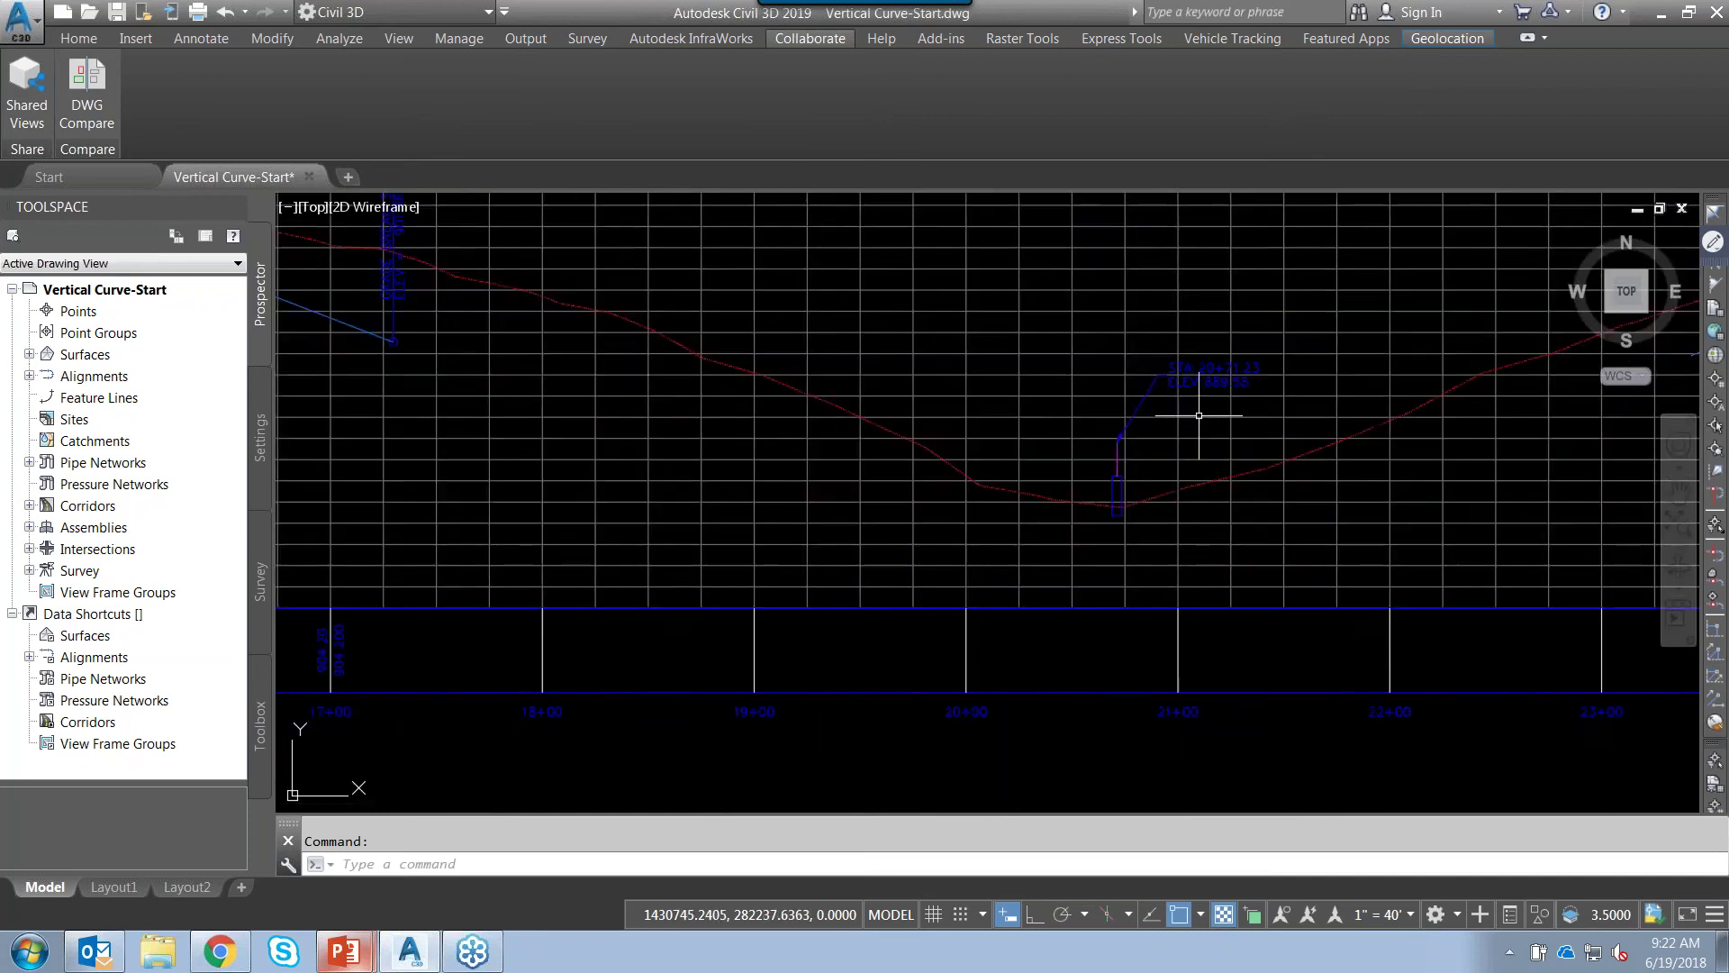
pyautogui.scroll(2, 824, 425)
pyautogui.scroll(8, 826, 412)
pyautogui.moveTo(901, 326); pyautogui.dragTo(750, 547, button='middle')
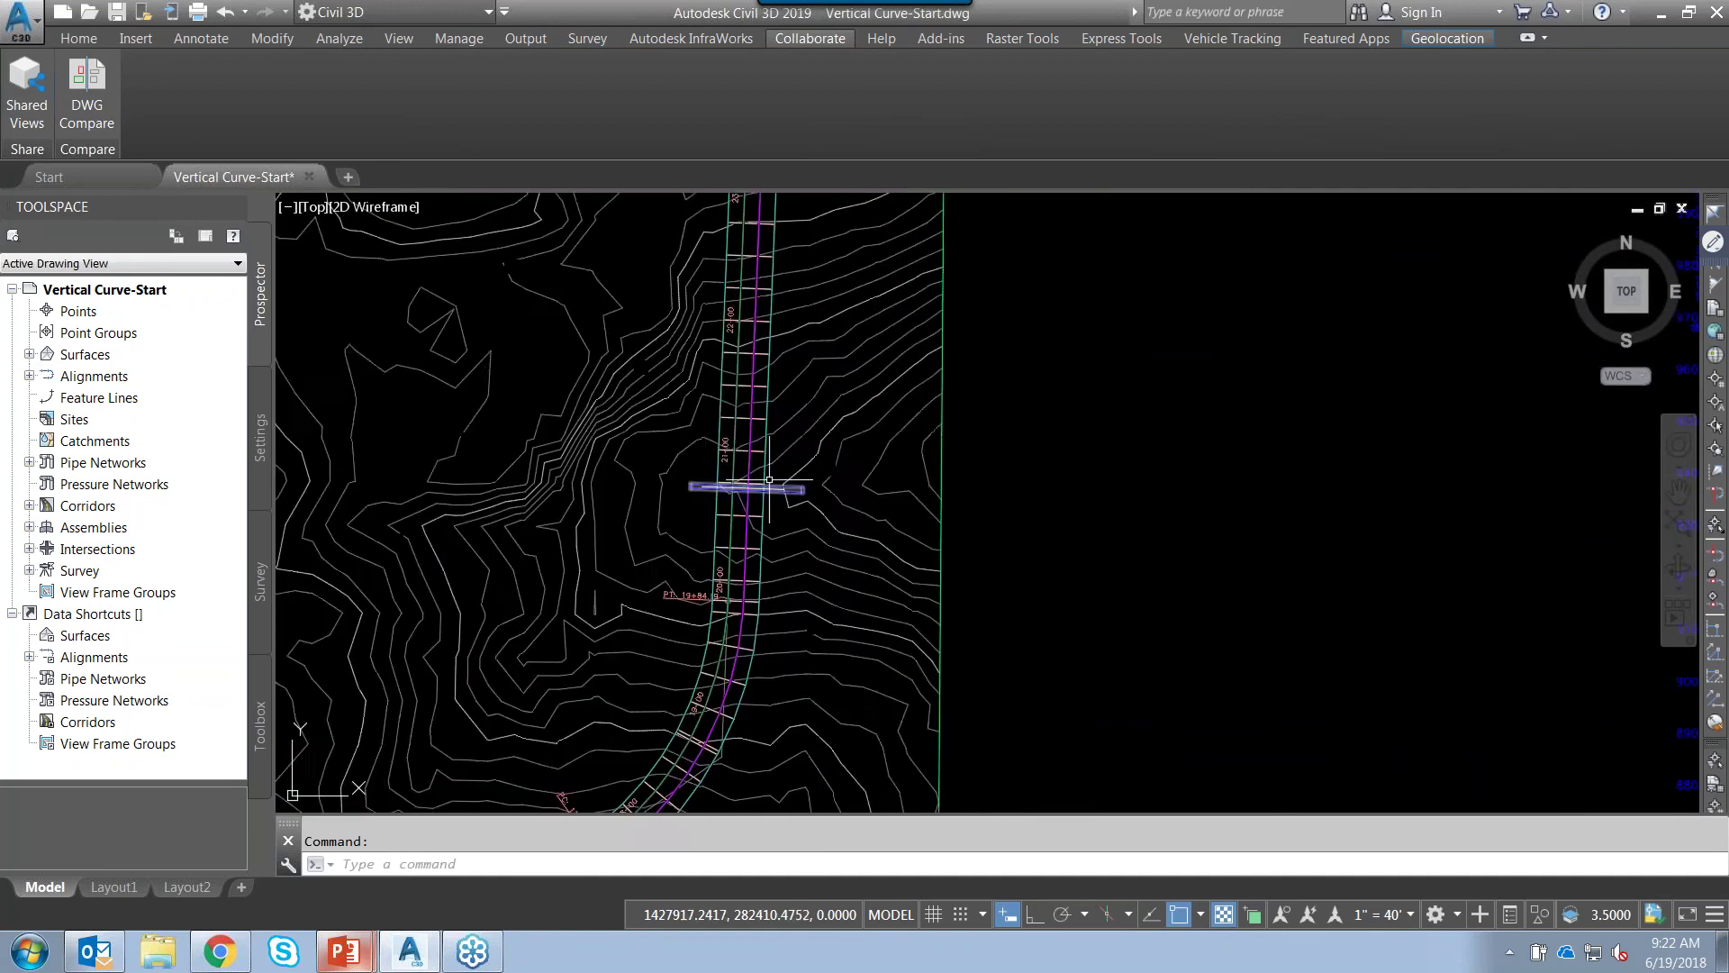
pyautogui.scroll(5, 768, 478)
pyautogui.moveTo(1059, 571)
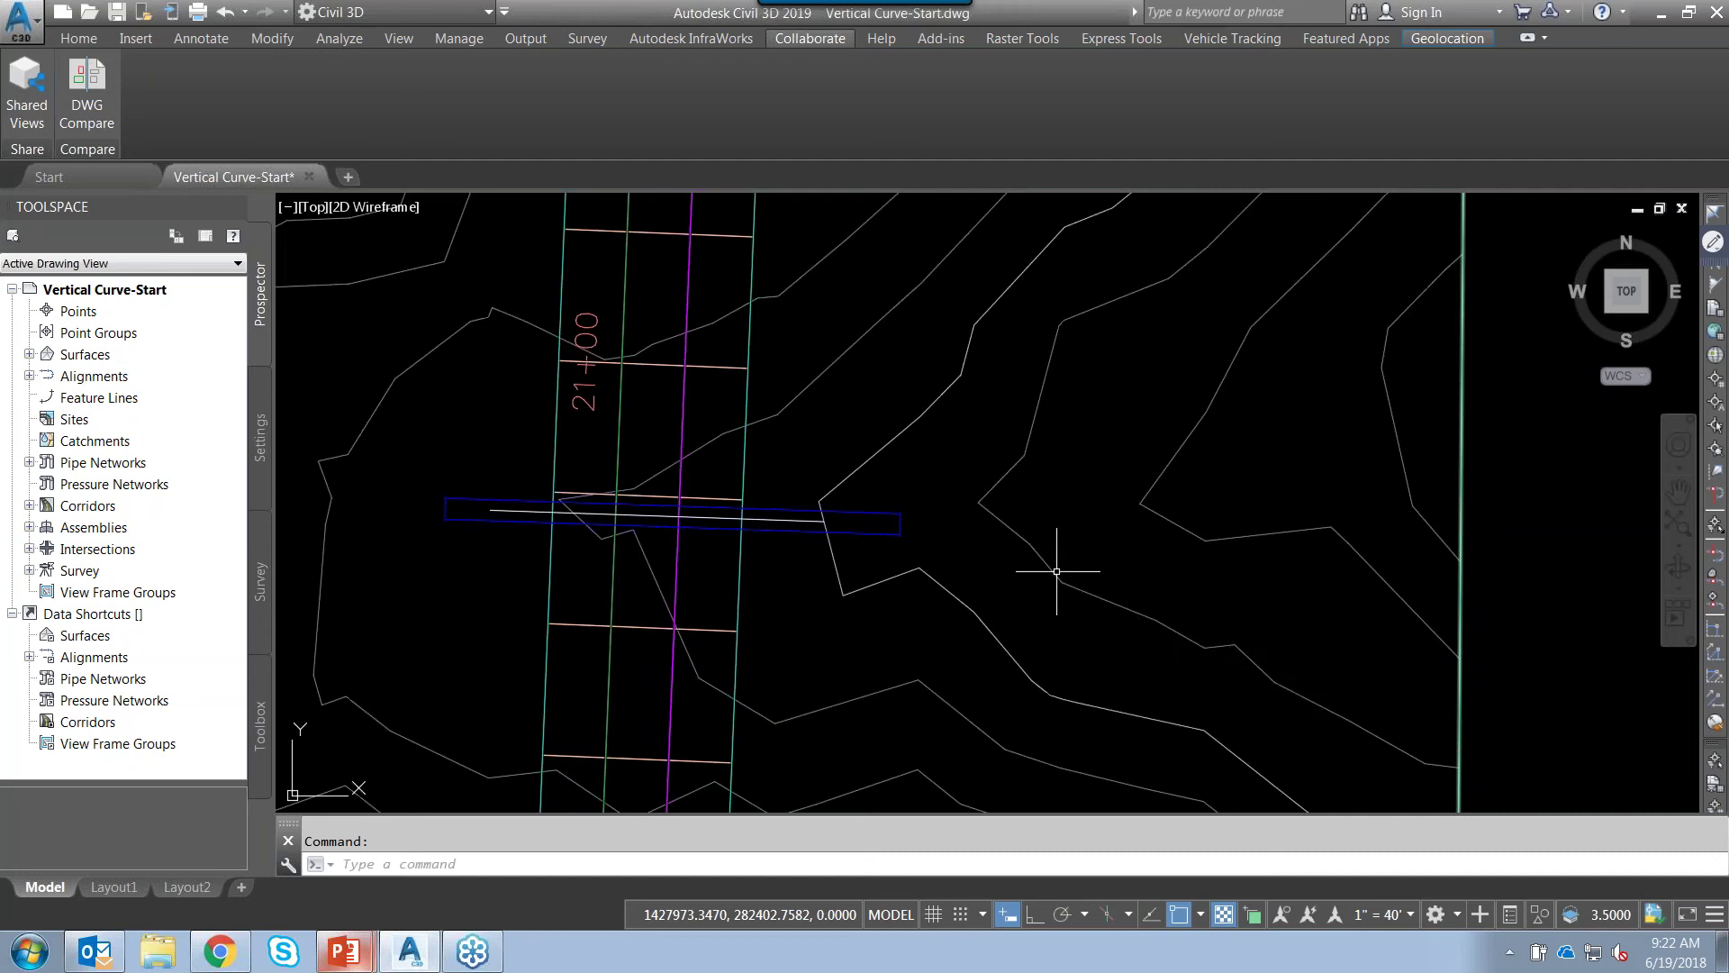
# - Review the profile again from the crest curve to the open gap above the pipe crossing
pyautogui.click(78, 39)
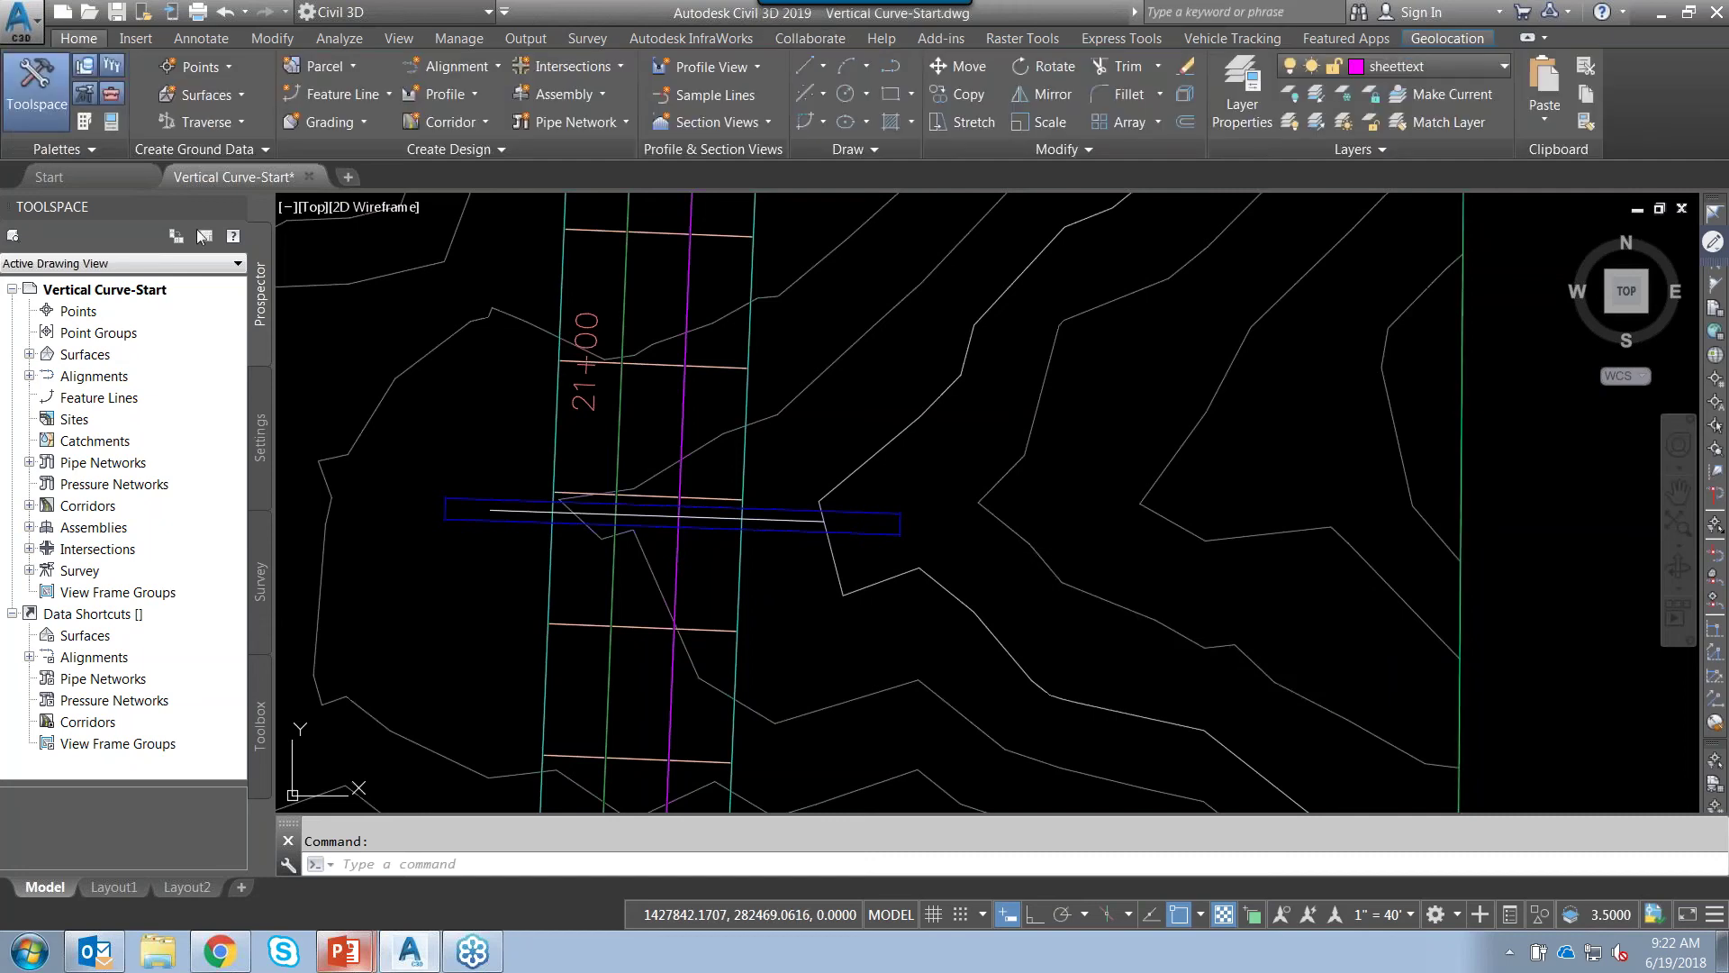
pyautogui.scroll(-8, 755, 490)
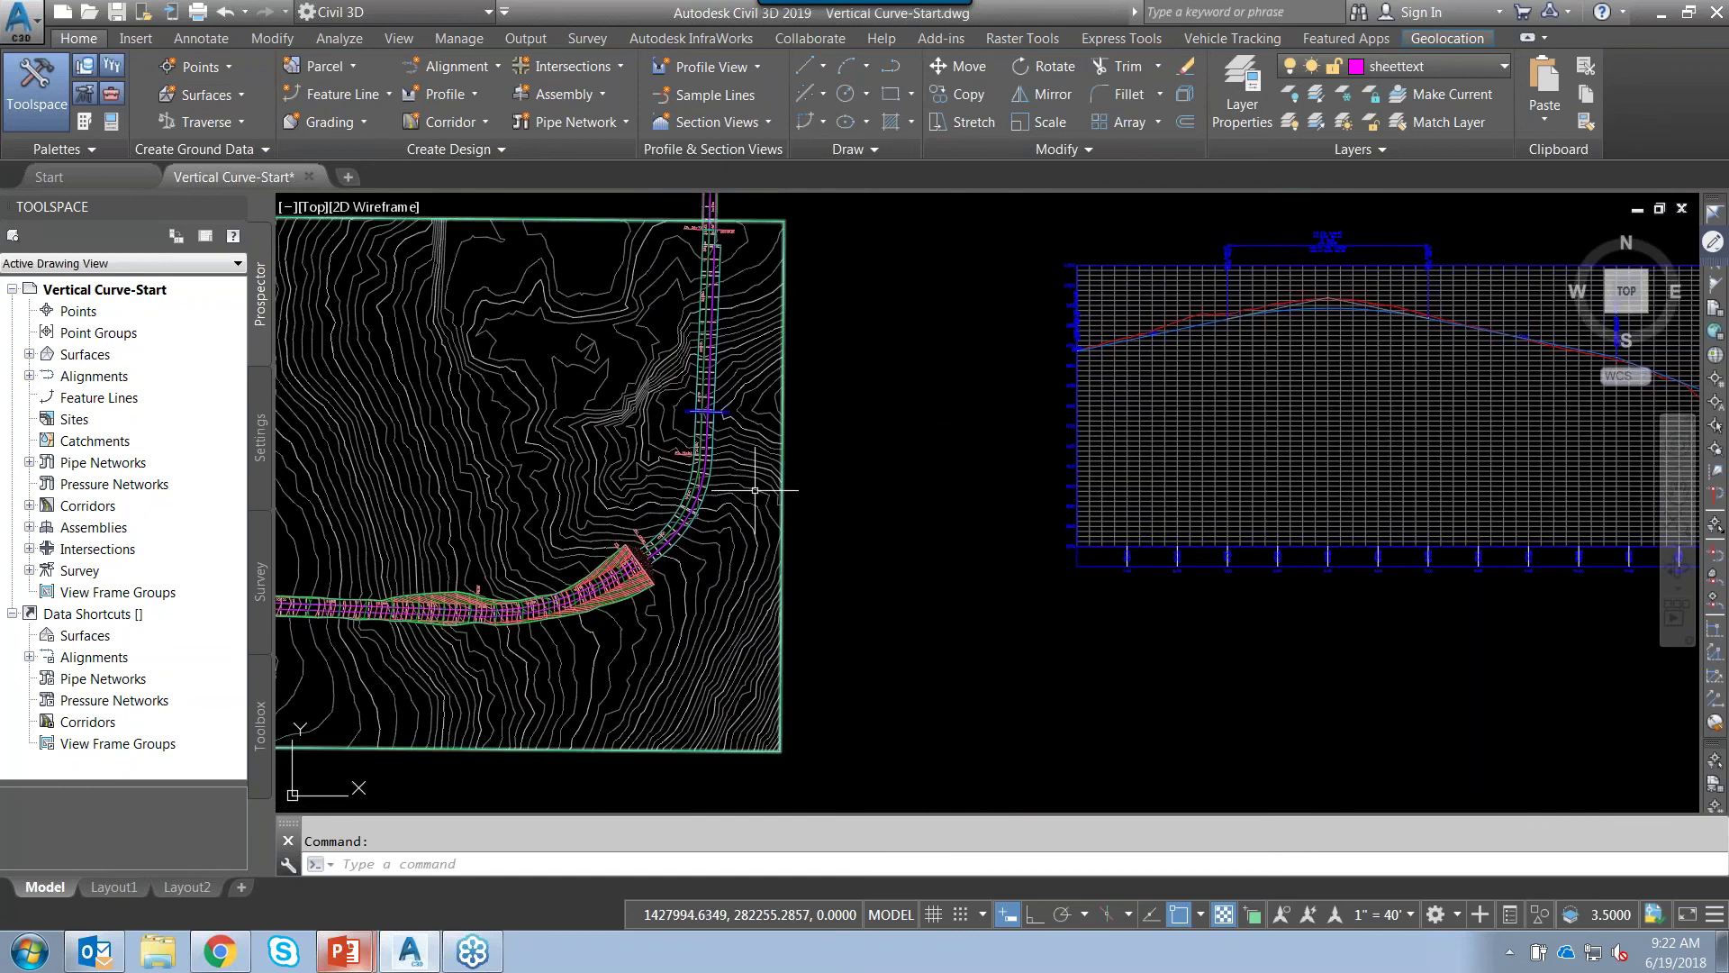
pyautogui.moveTo(1376, 439); pyautogui.dragTo(969, 517, button='middle')
pyautogui.scroll(2, 1246, 591)
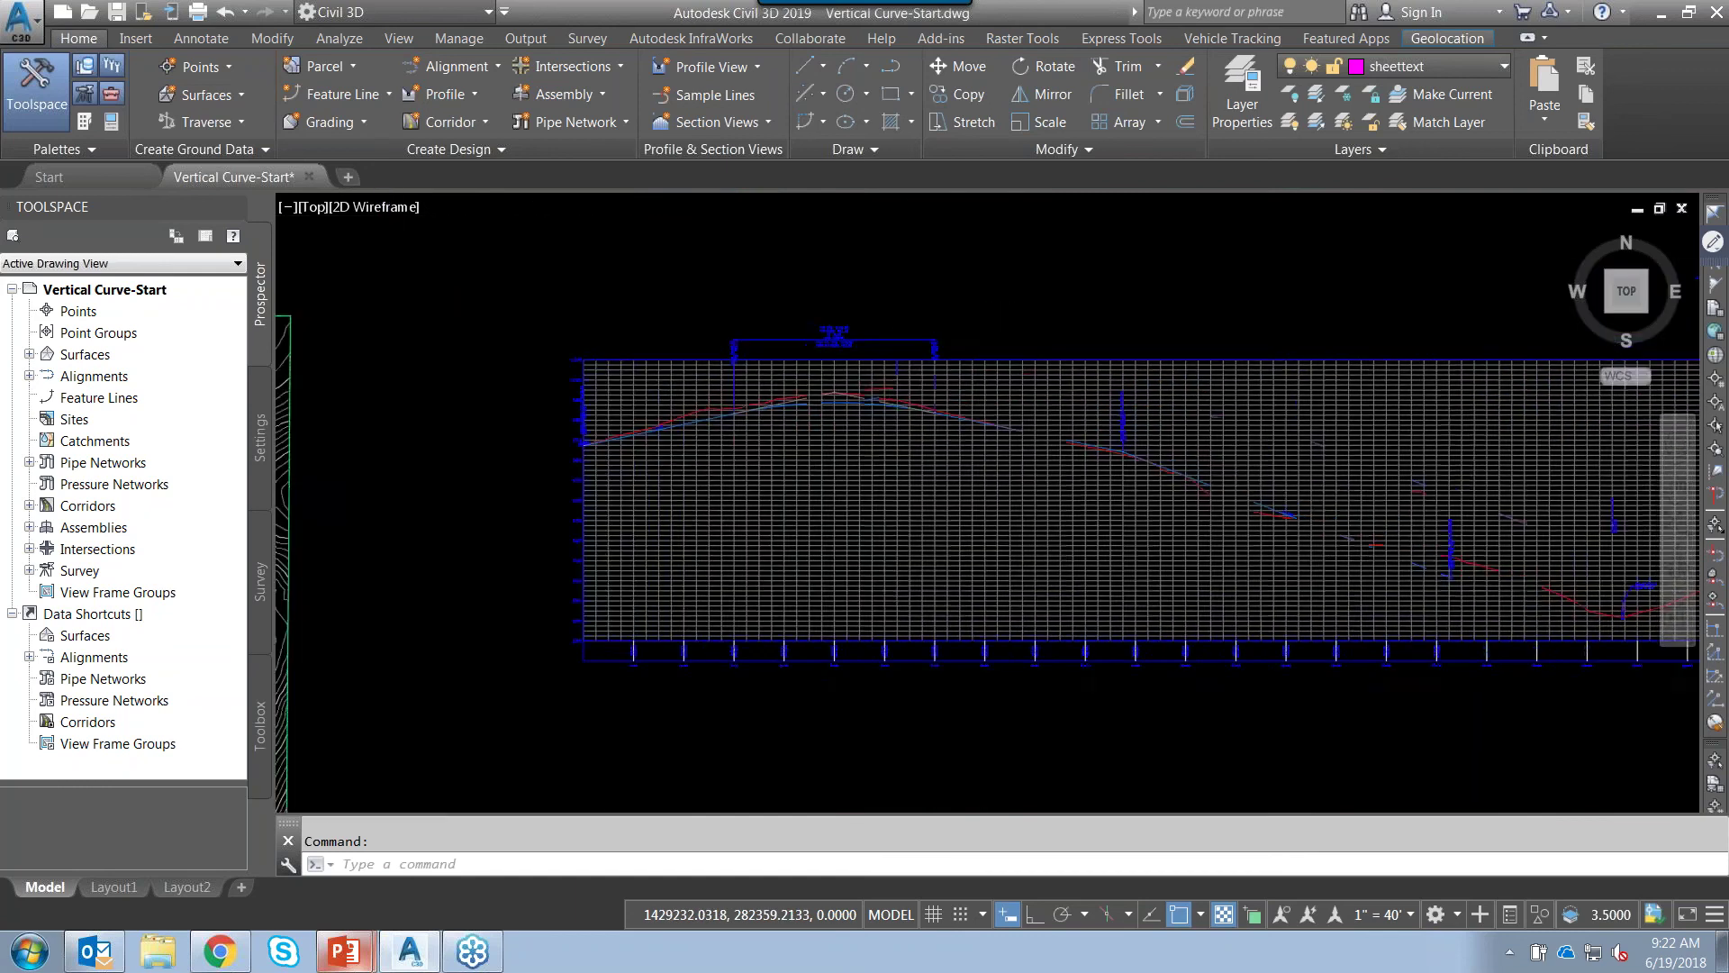
pyautogui.scroll(3, 834, 359)
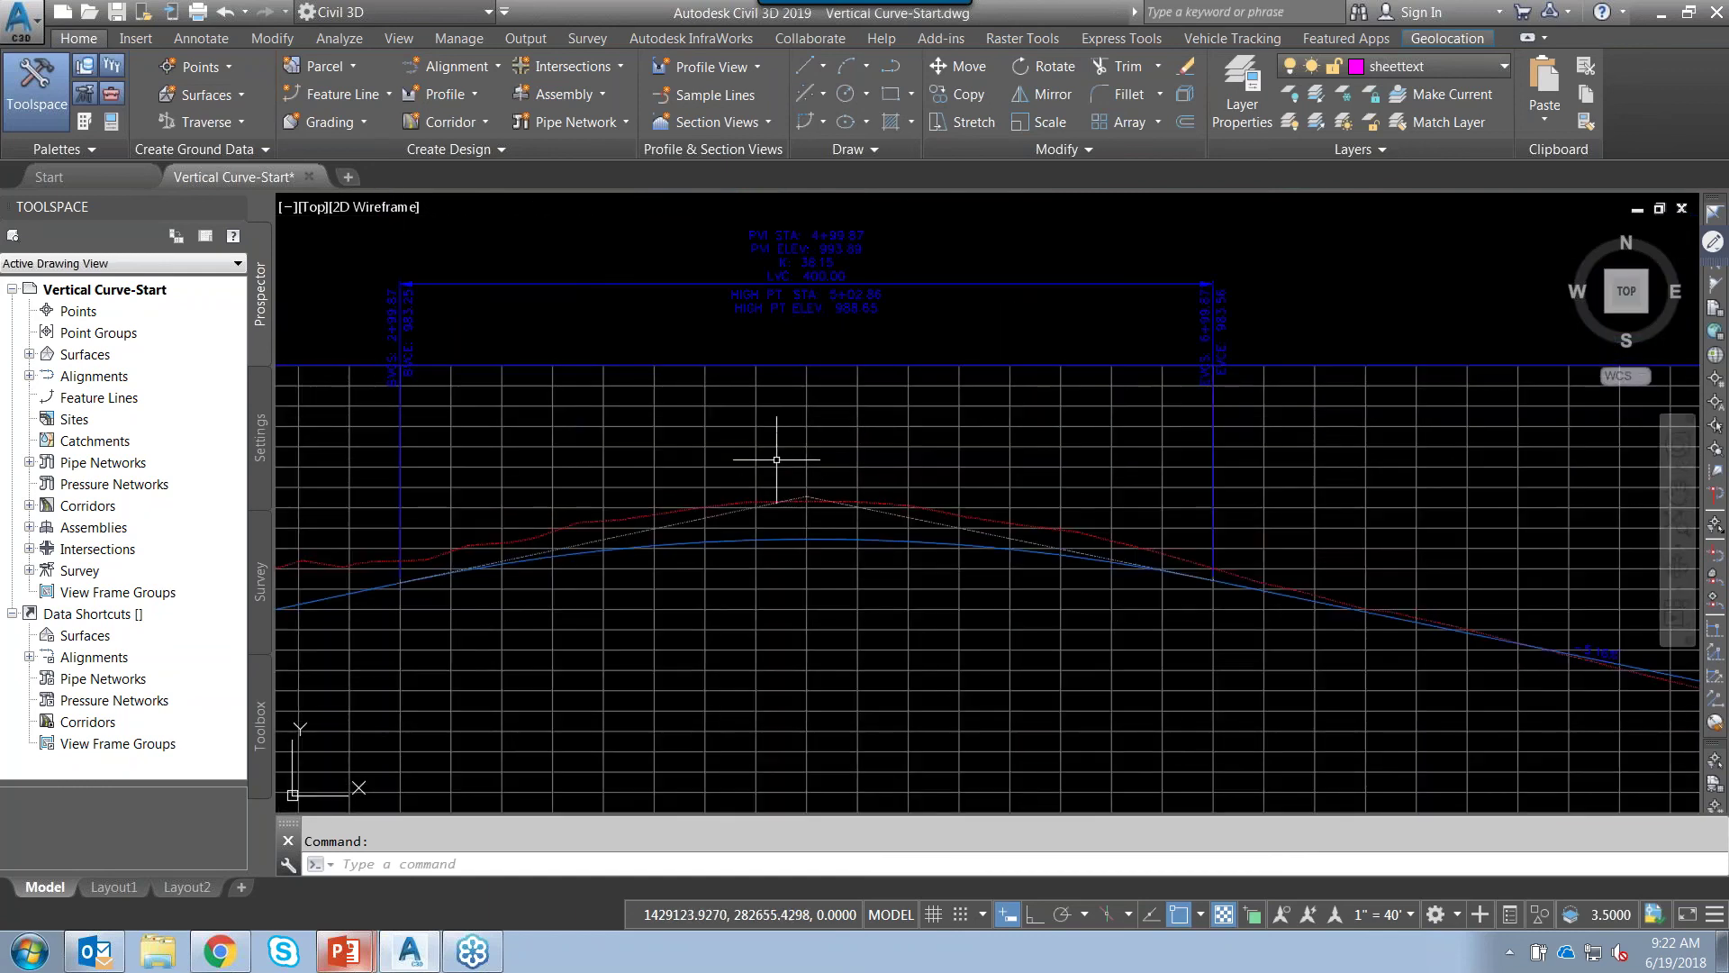
pyautogui.scroll(-2, 847, 391)
pyautogui.moveTo(1121, 488)
pyautogui.mouseDown(button='middle')
pyautogui.moveTo(772, 439)
pyautogui.moveTo(498, 372)
pyautogui.mouseUp(button='middle')
pyautogui.moveTo(1278, 636); pyautogui.dragTo(911, 634, button='middle')
pyautogui.scroll(4, 1050, 606)
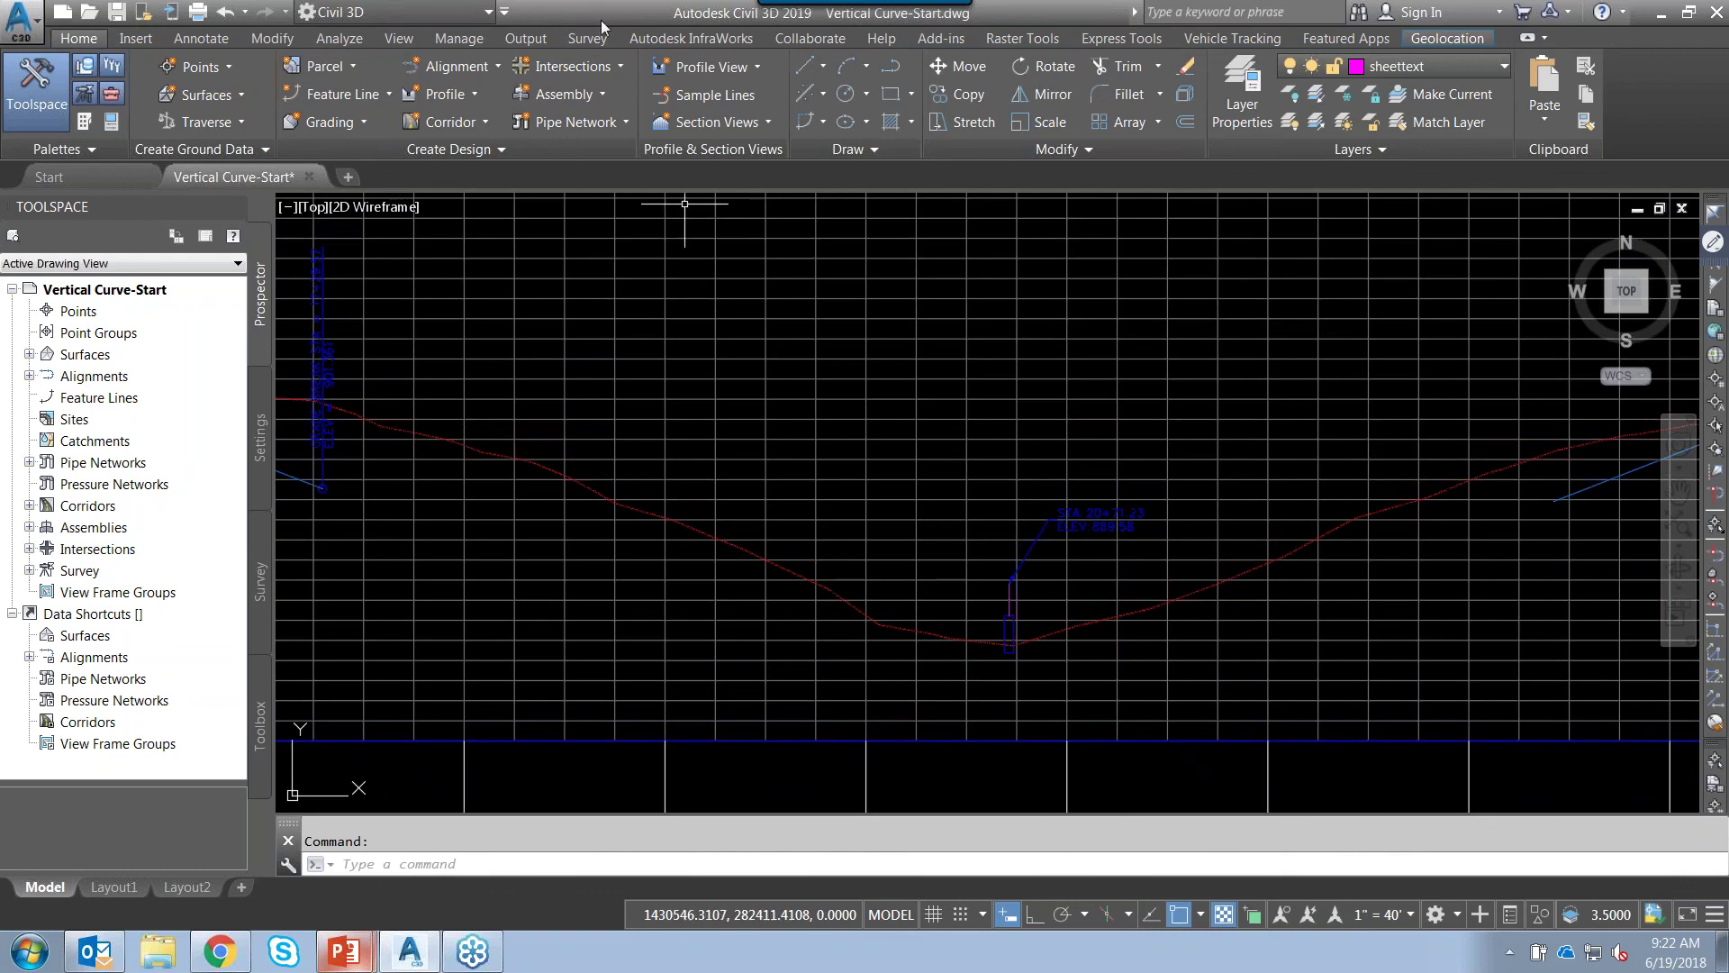
# - Select the blue design profile and open its geometry editing tools, placed above the gap in the profile
pyautogui.click(290, 476)
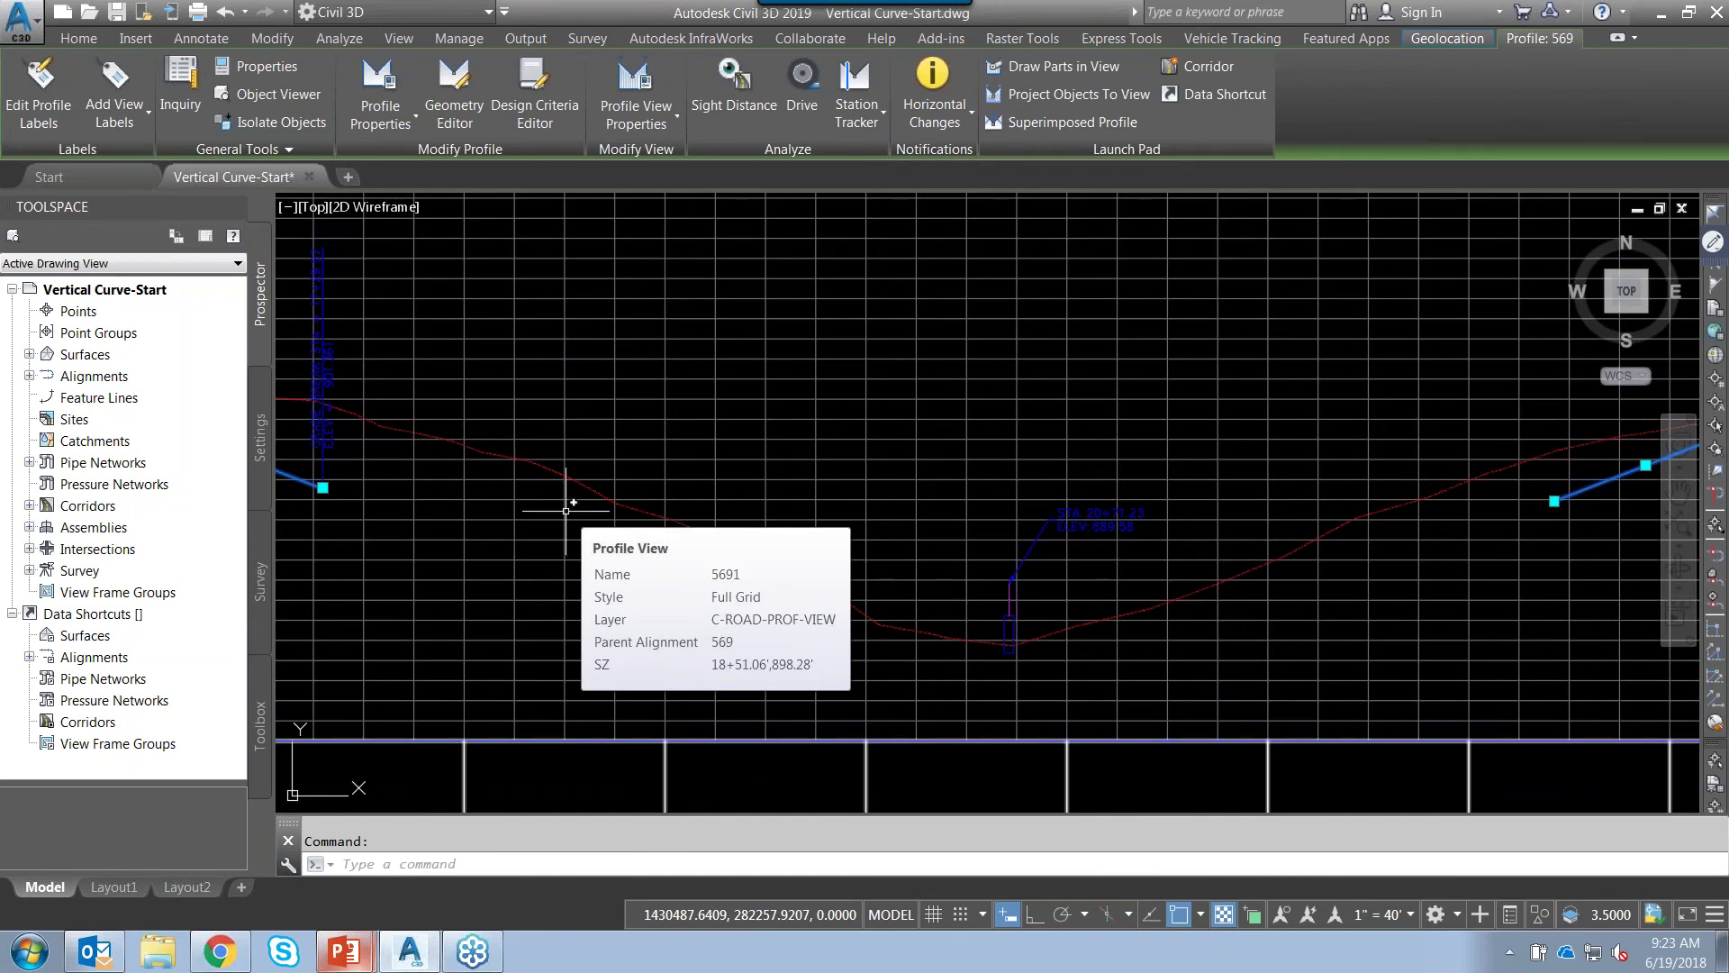
pyautogui.click(454, 88)
pyautogui.moveTo(356, 18)
pyautogui.mouseDown()
pyautogui.moveTo(588, 68)
pyautogui.moveTo(801, 272)
pyautogui.moveTo(924, 246)
pyautogui.mouseUp()
pyautogui.moveTo(764, 247); pyautogui.dragTo(758, 246)
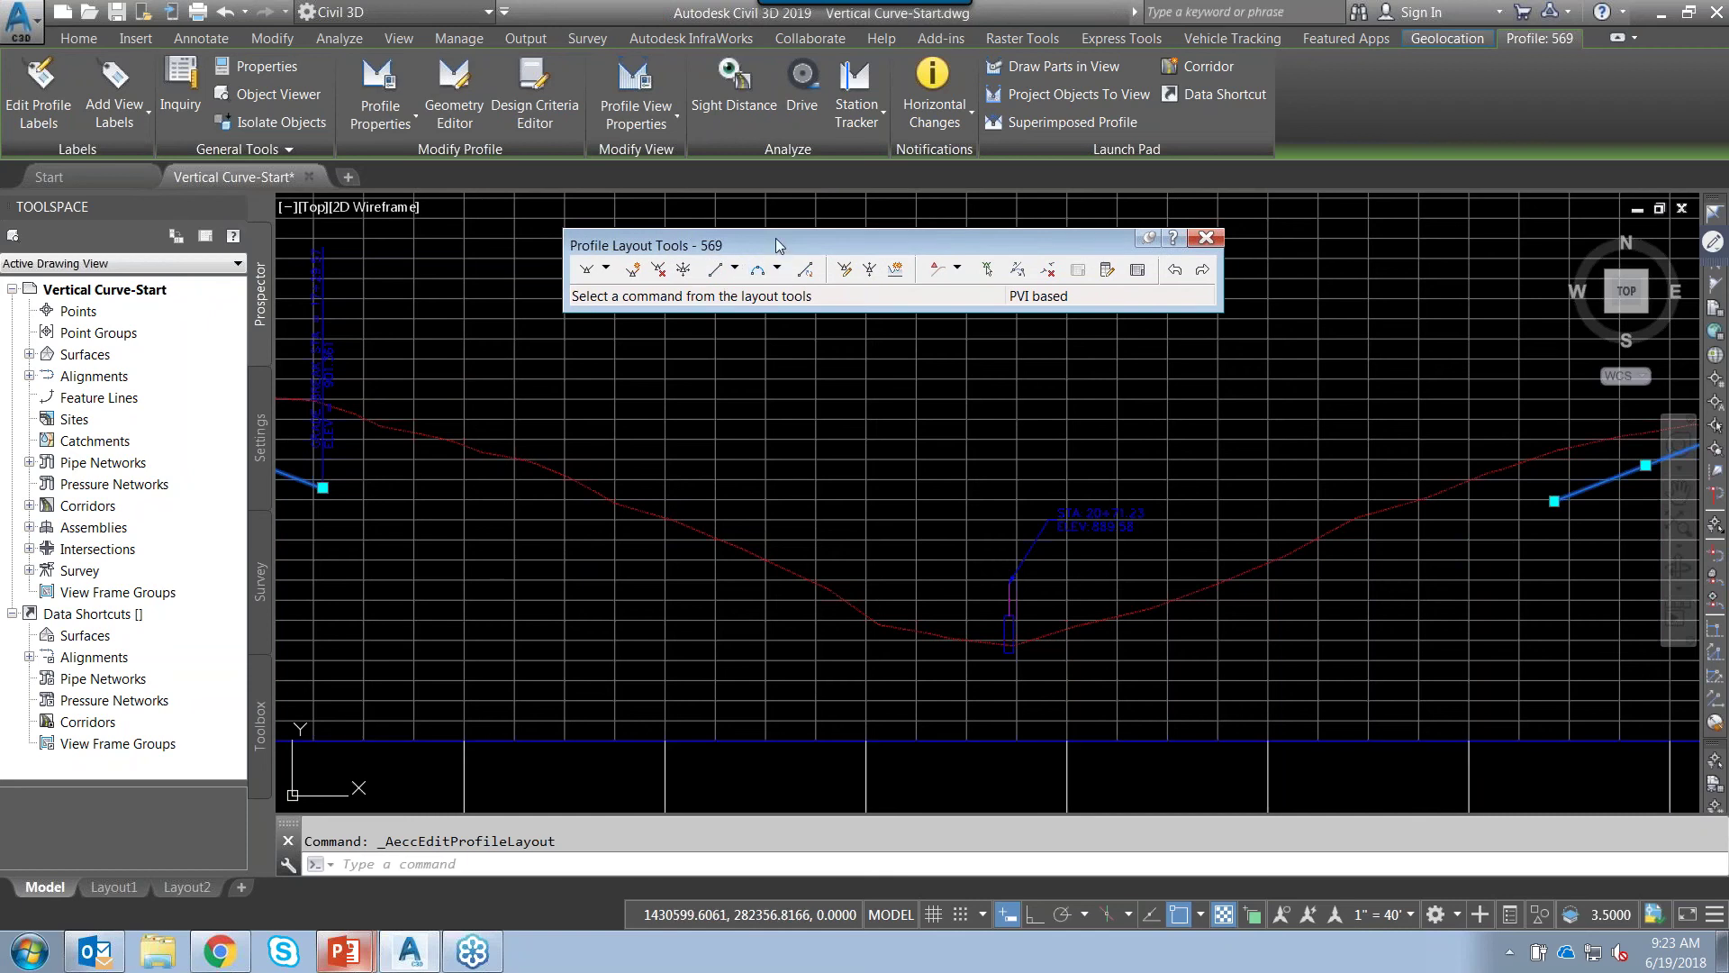
# - Start a Fixed Vertical Curve (Parabolic, high/low point, parameter, length) and turn off dynamic input and object snap
pyautogui.click(779, 269)
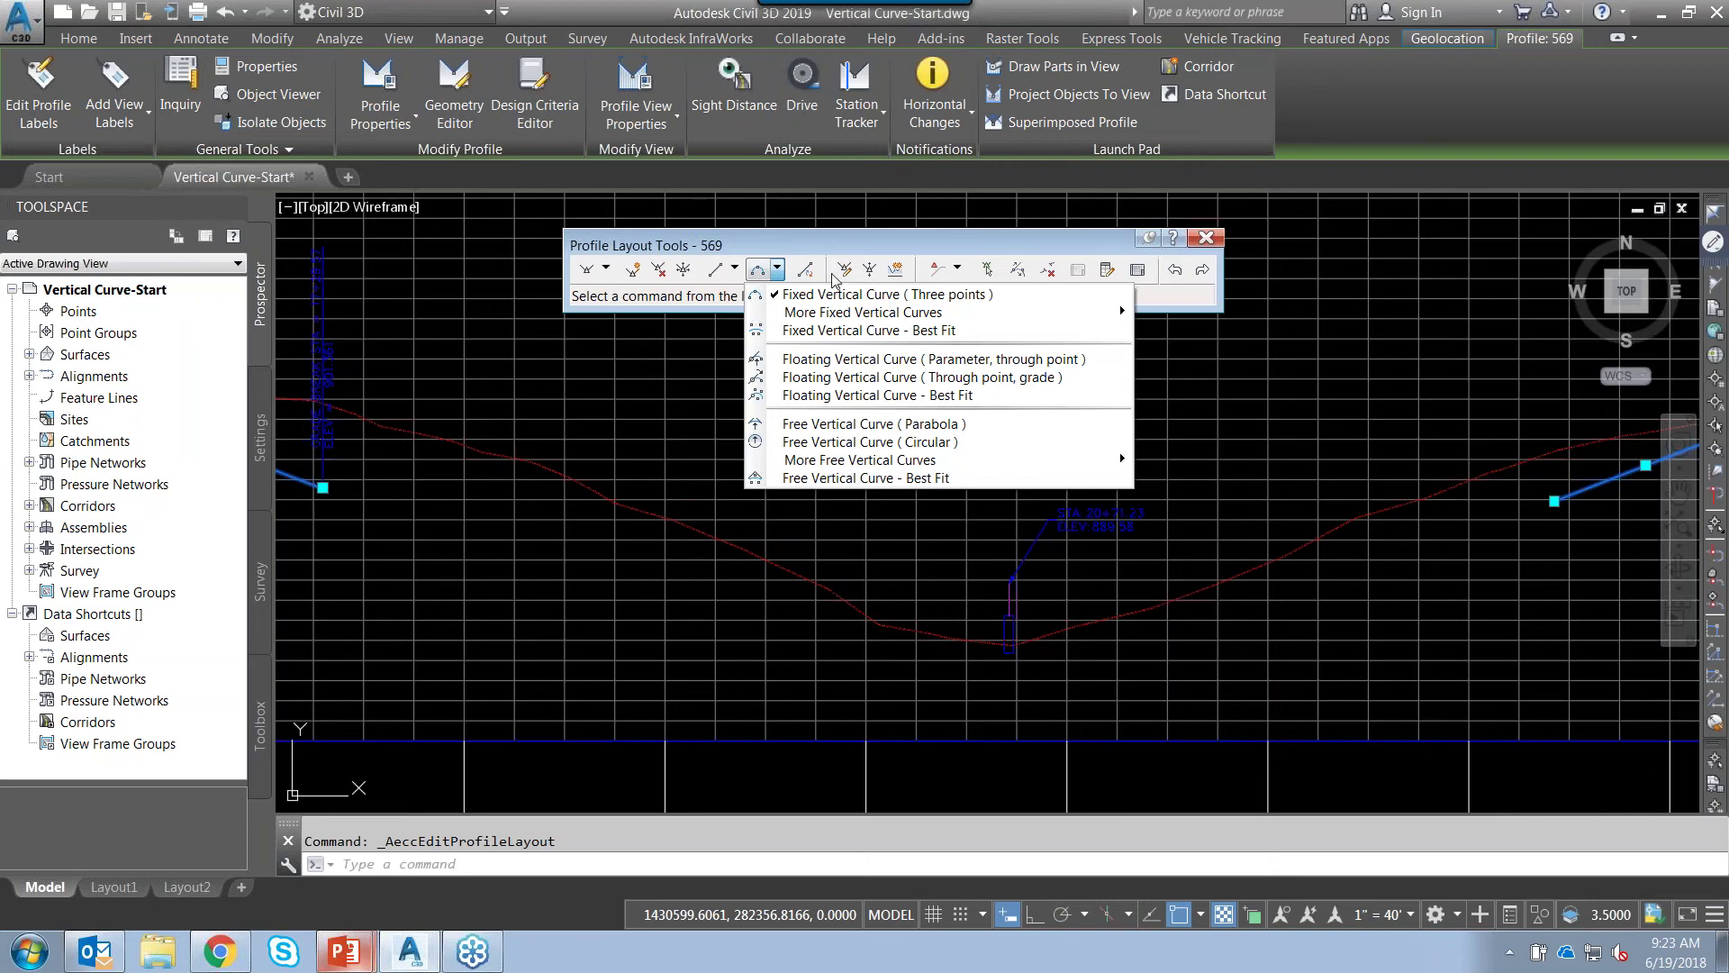
pyautogui.moveTo(871, 317)
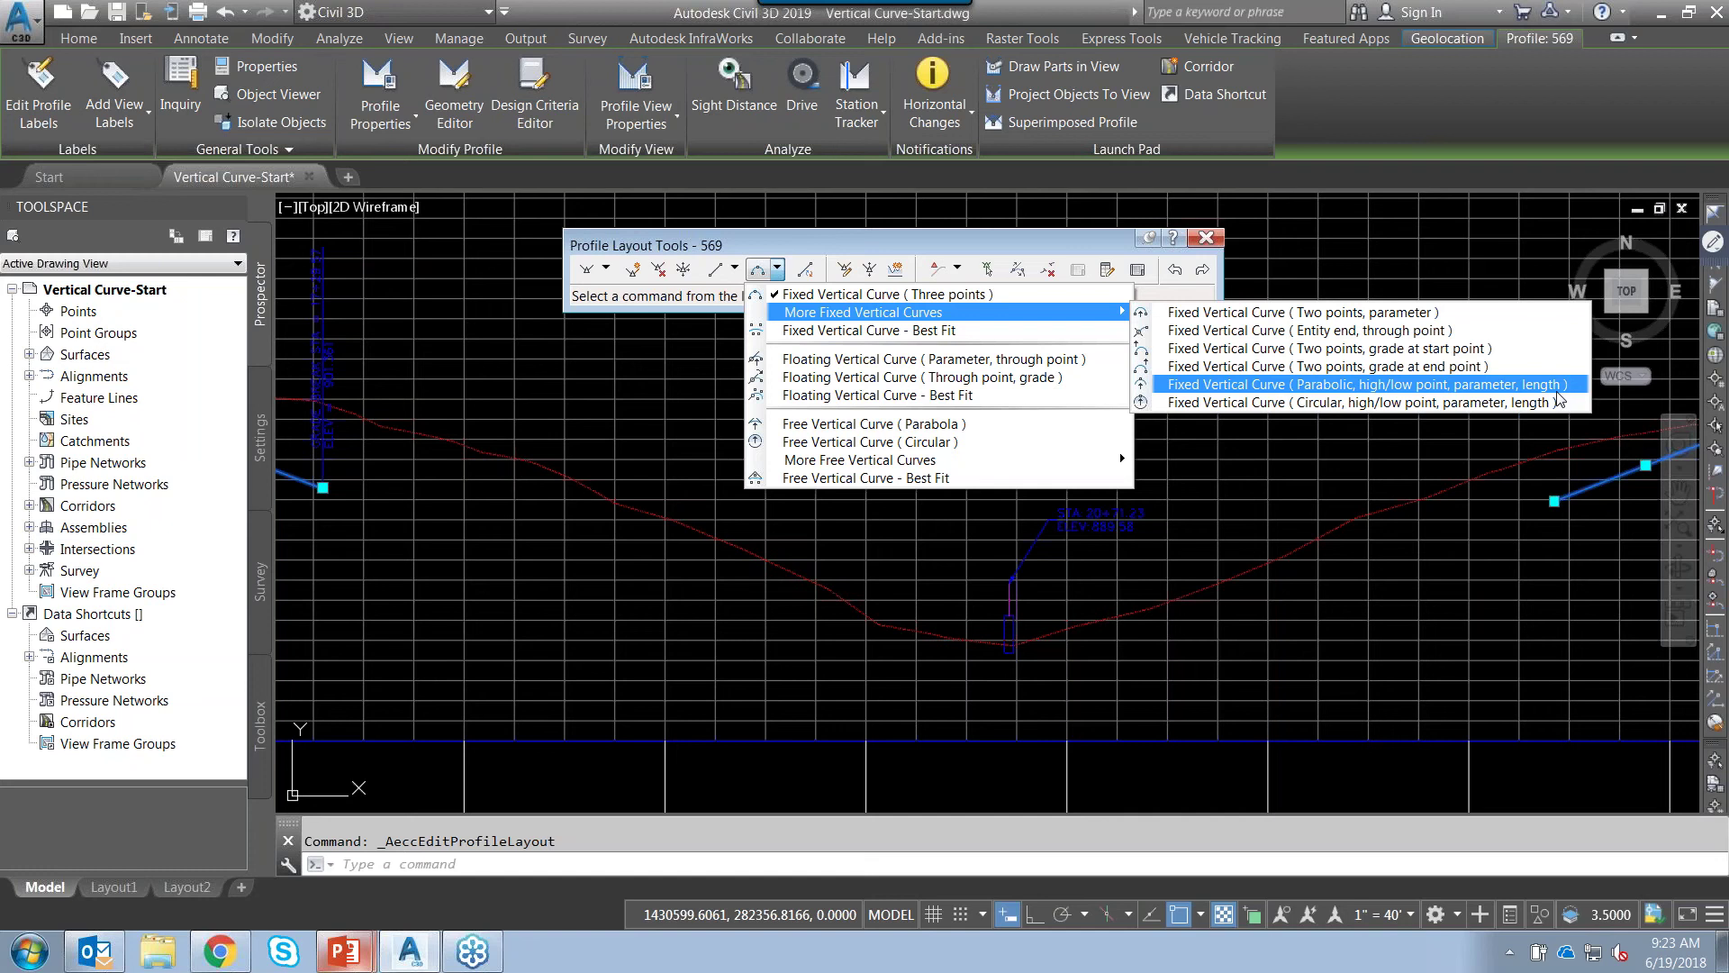
pyautogui.click(1393, 386)
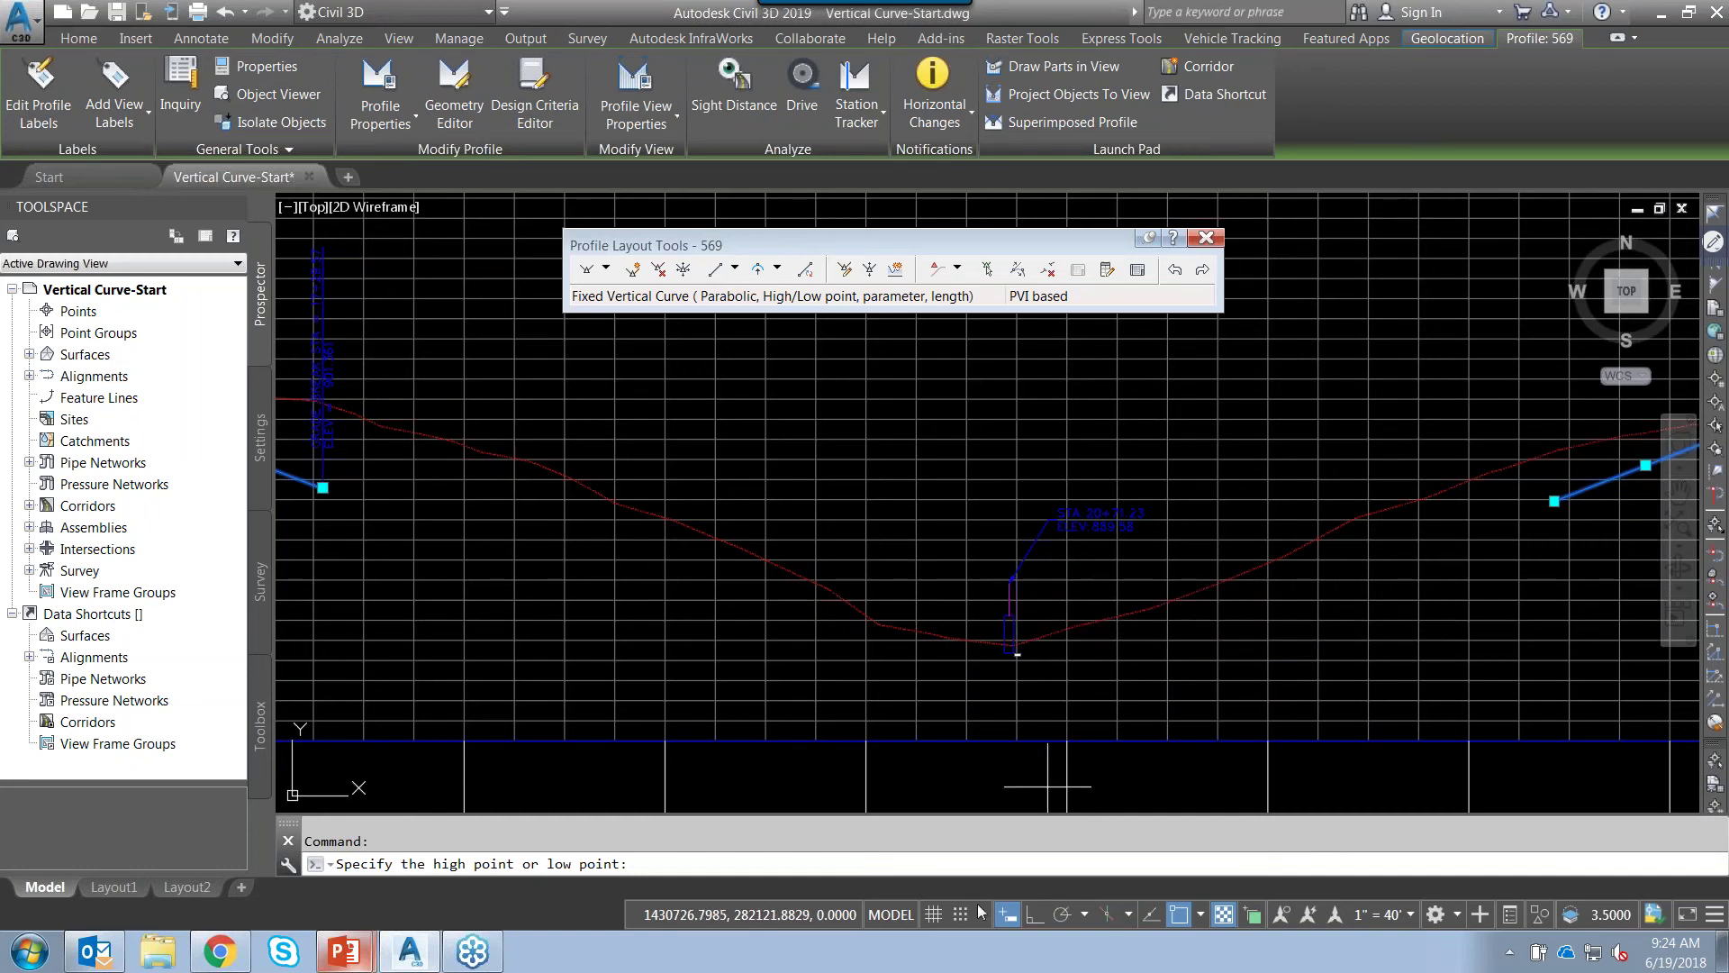
pyautogui.click(1009, 915)
pyautogui.click(1178, 917)
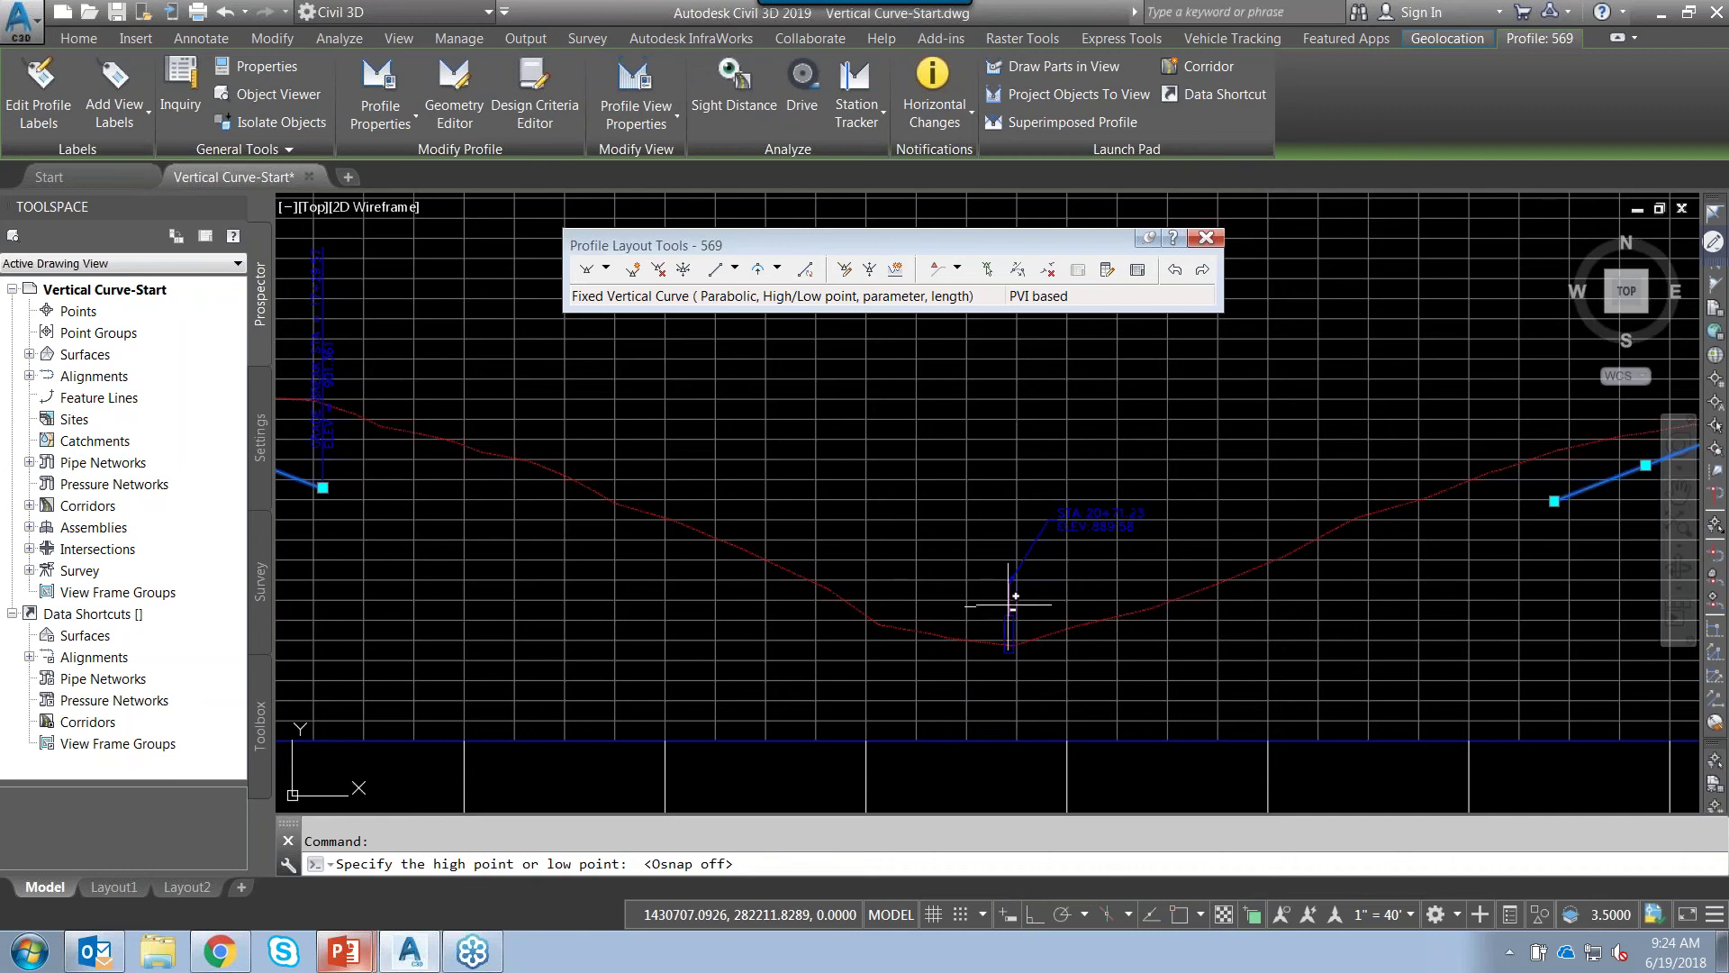
# - Specify the curve's low point at the upper endpoint of the vertical line above the pipe crossing, using an Endpoint snap
pyautogui.scroll(2, 1013, 608)
pyautogui.scroll(5, 1008, 599)
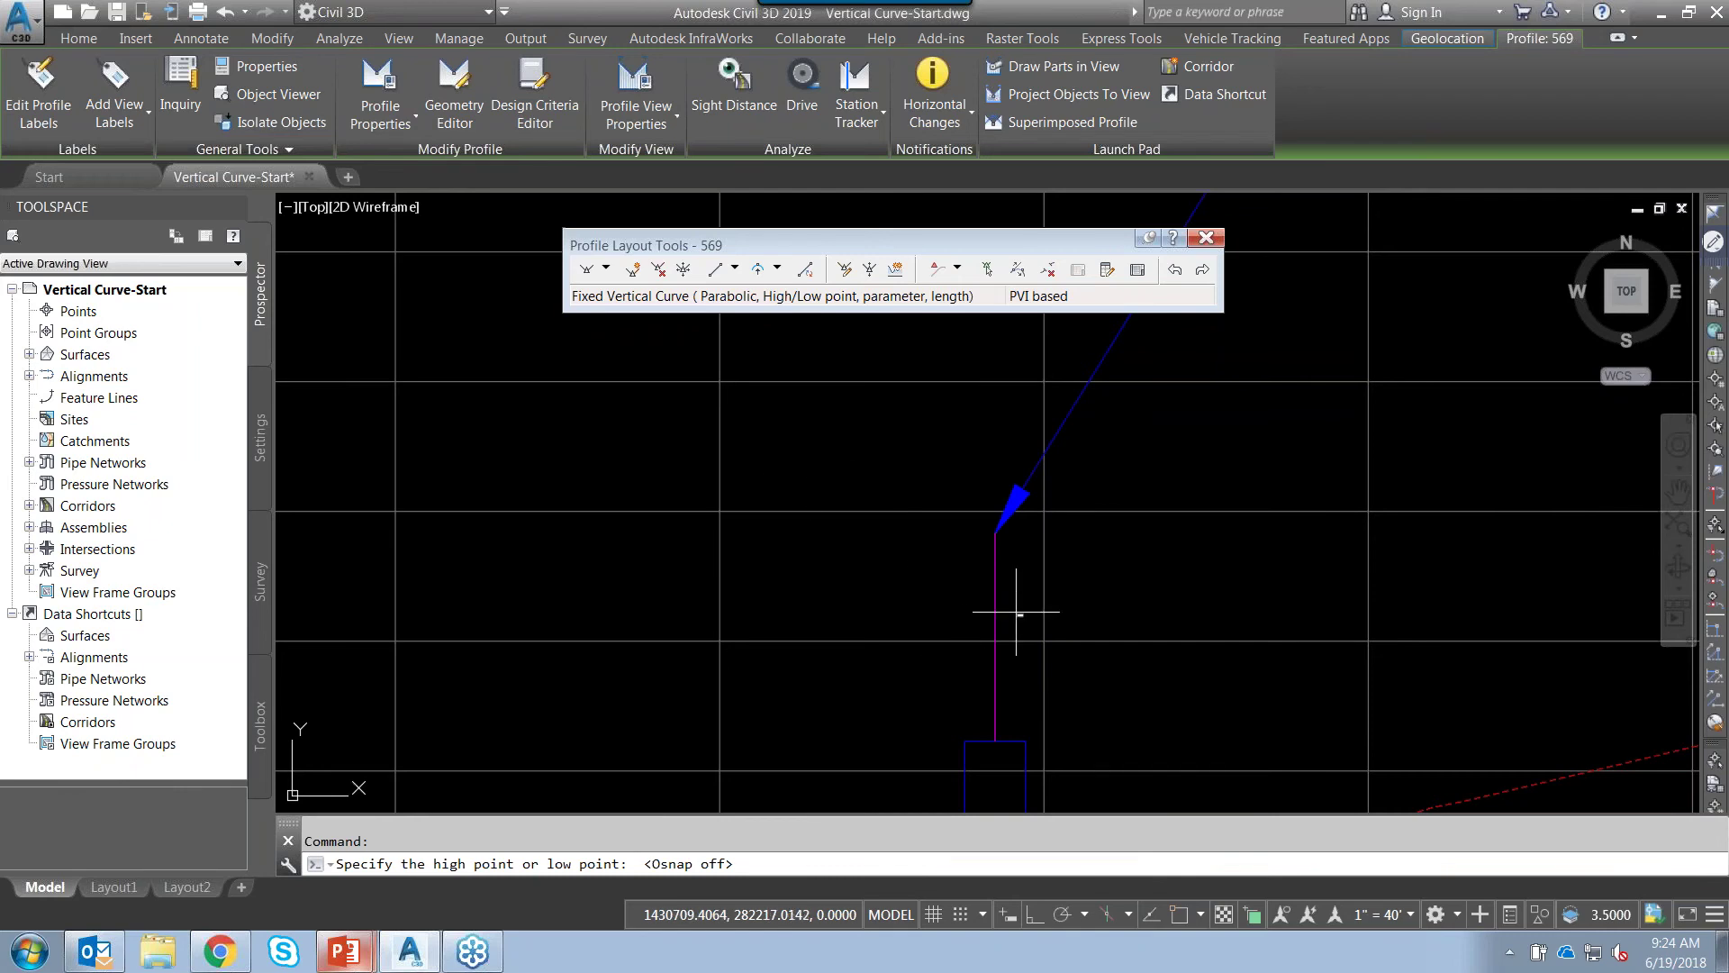
pyautogui.keyDown('shift'); pyautogui.rightClick(851, 461); pyautogui.keyUp('shift')
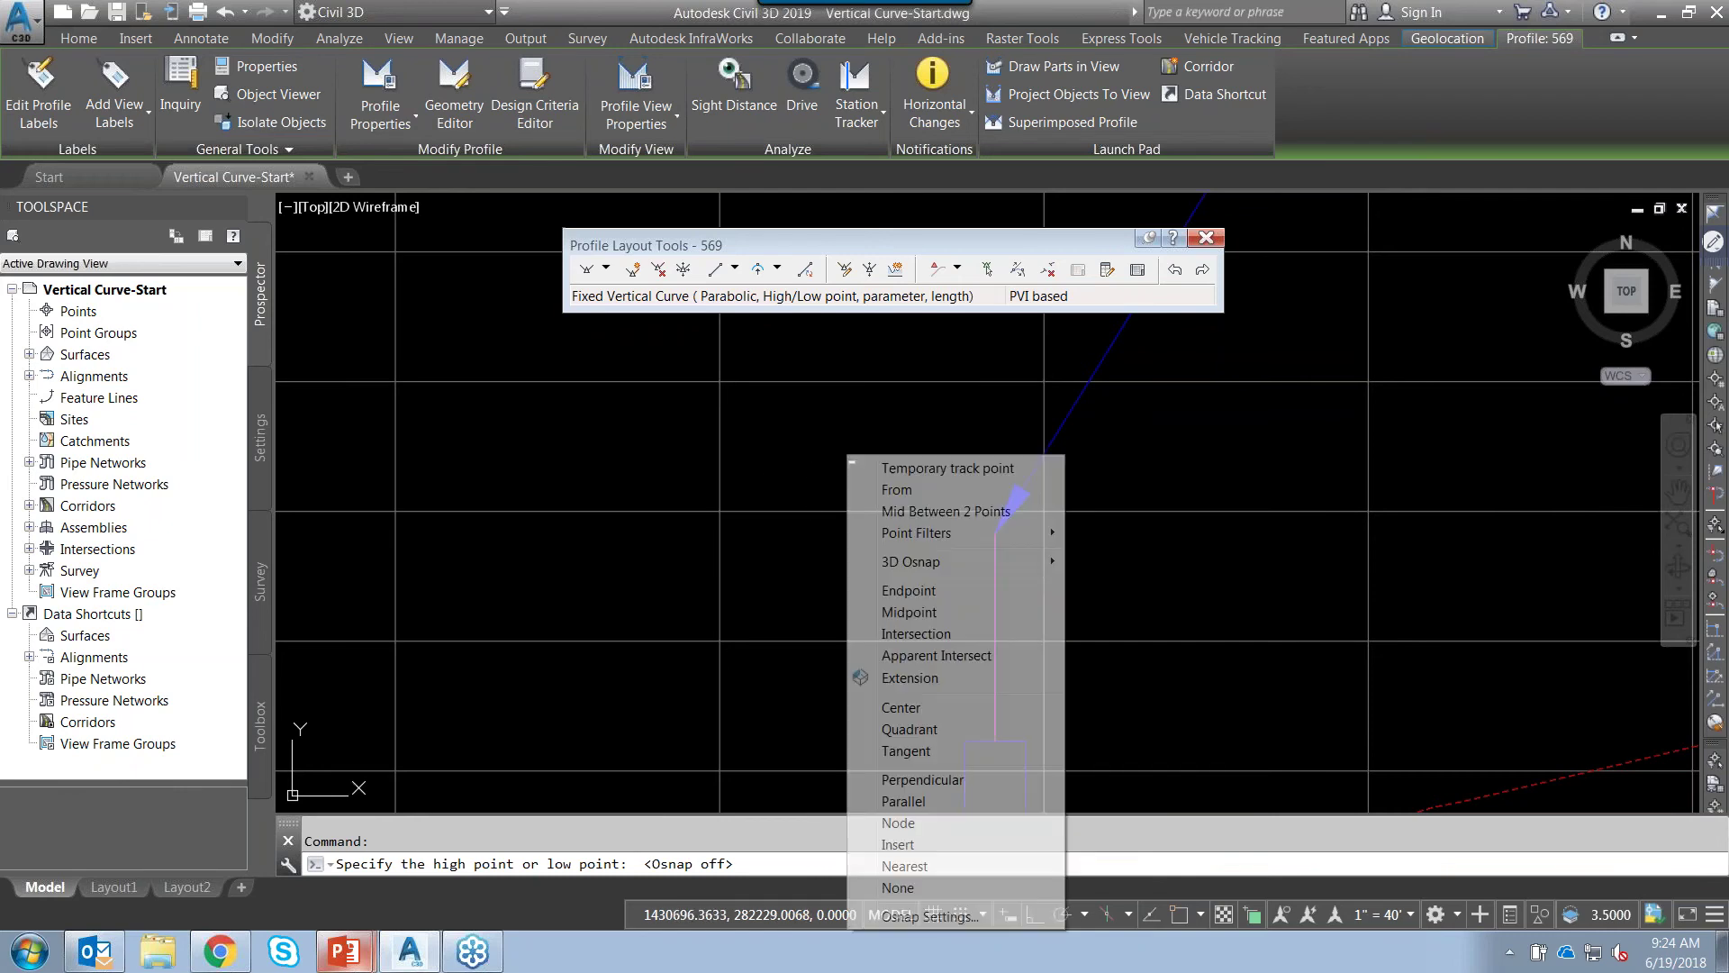
pyautogui.click(909, 591)
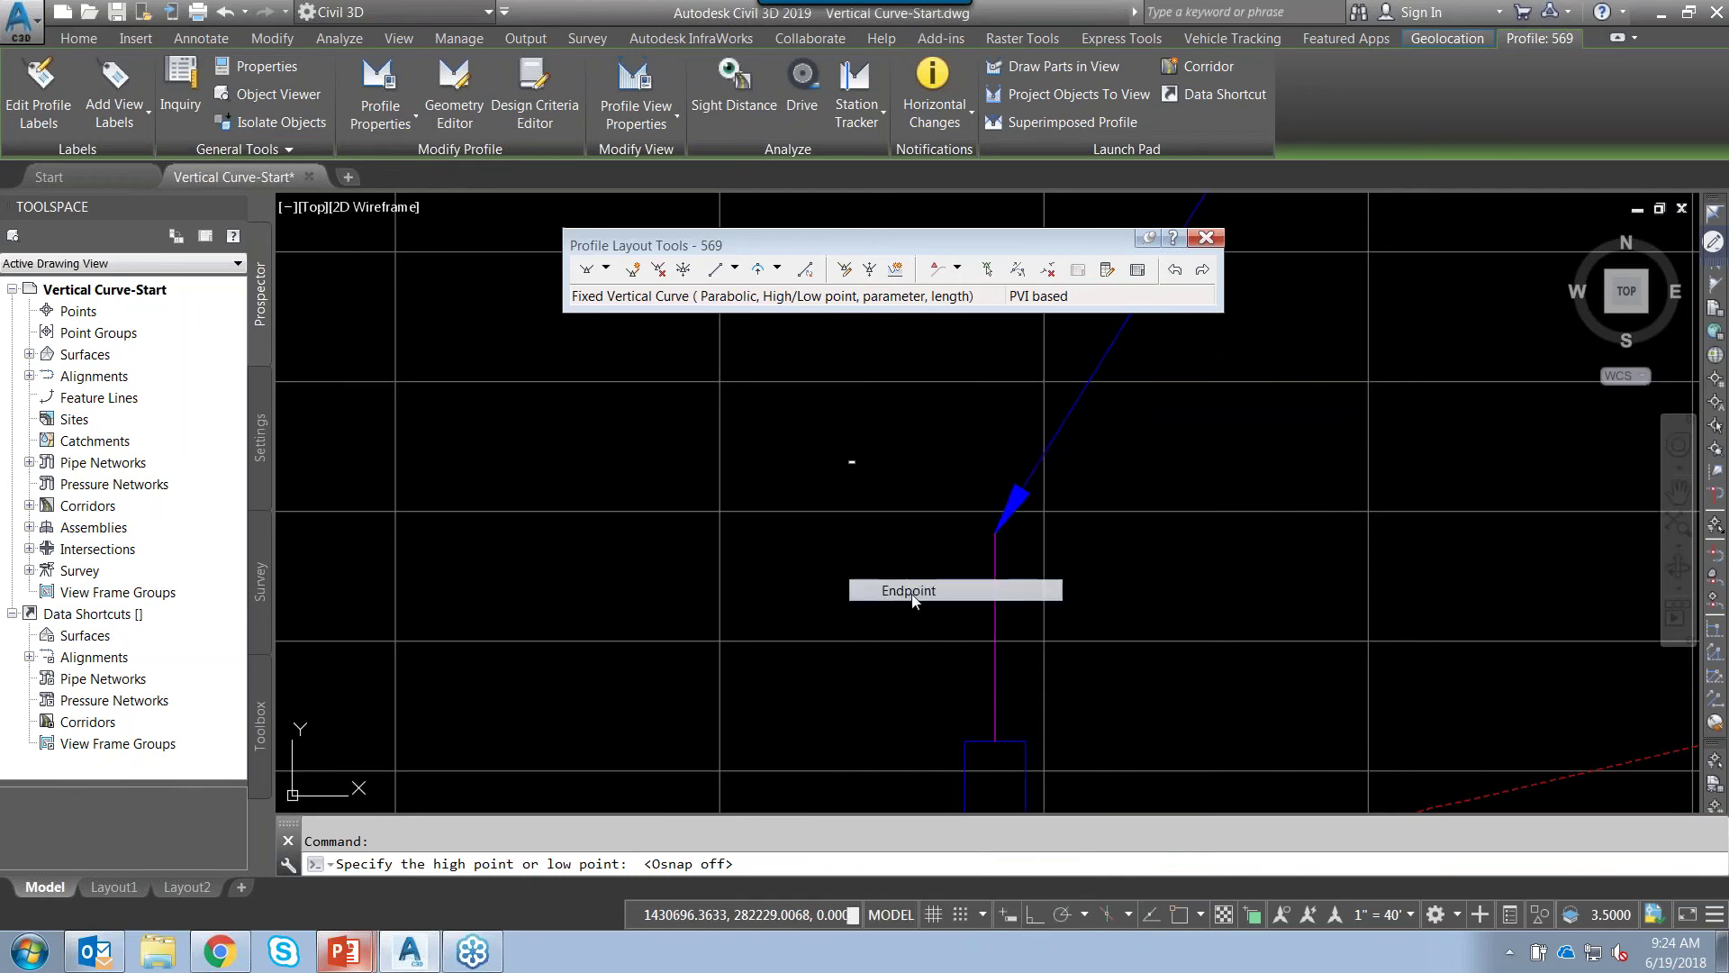
pyautogui.click(991, 545)
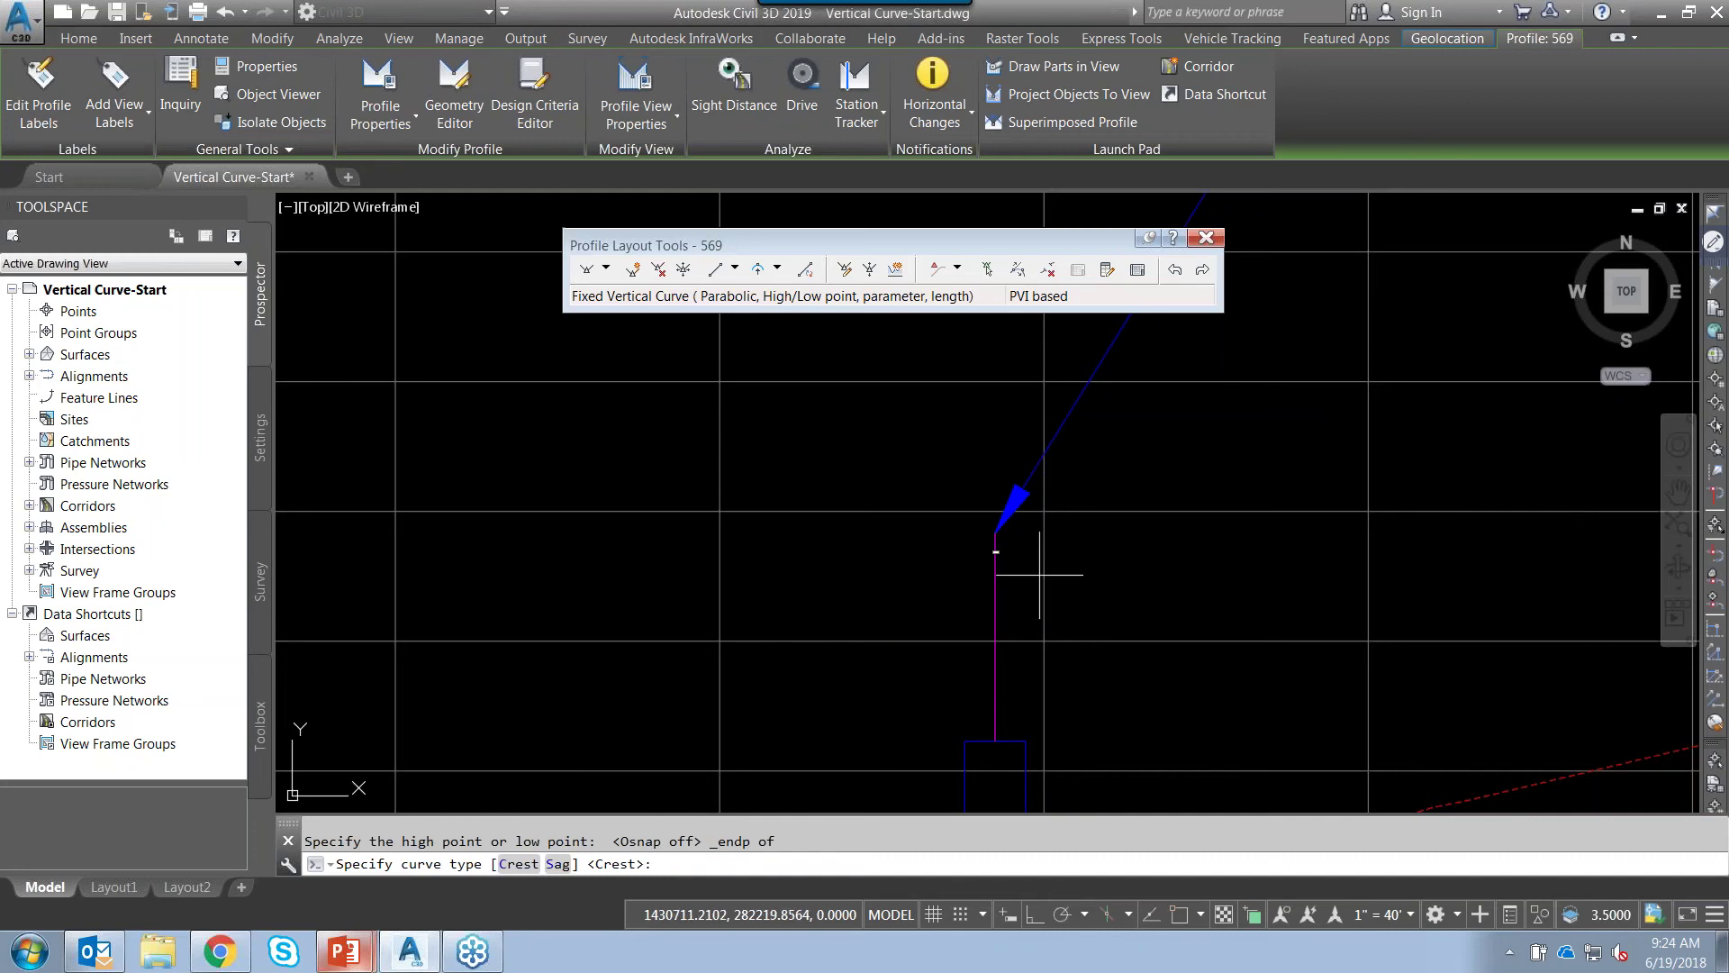
# - Create the curve as a sag with a K value of 30 and a length of 150', and end the command
pyautogui.click(558, 865)
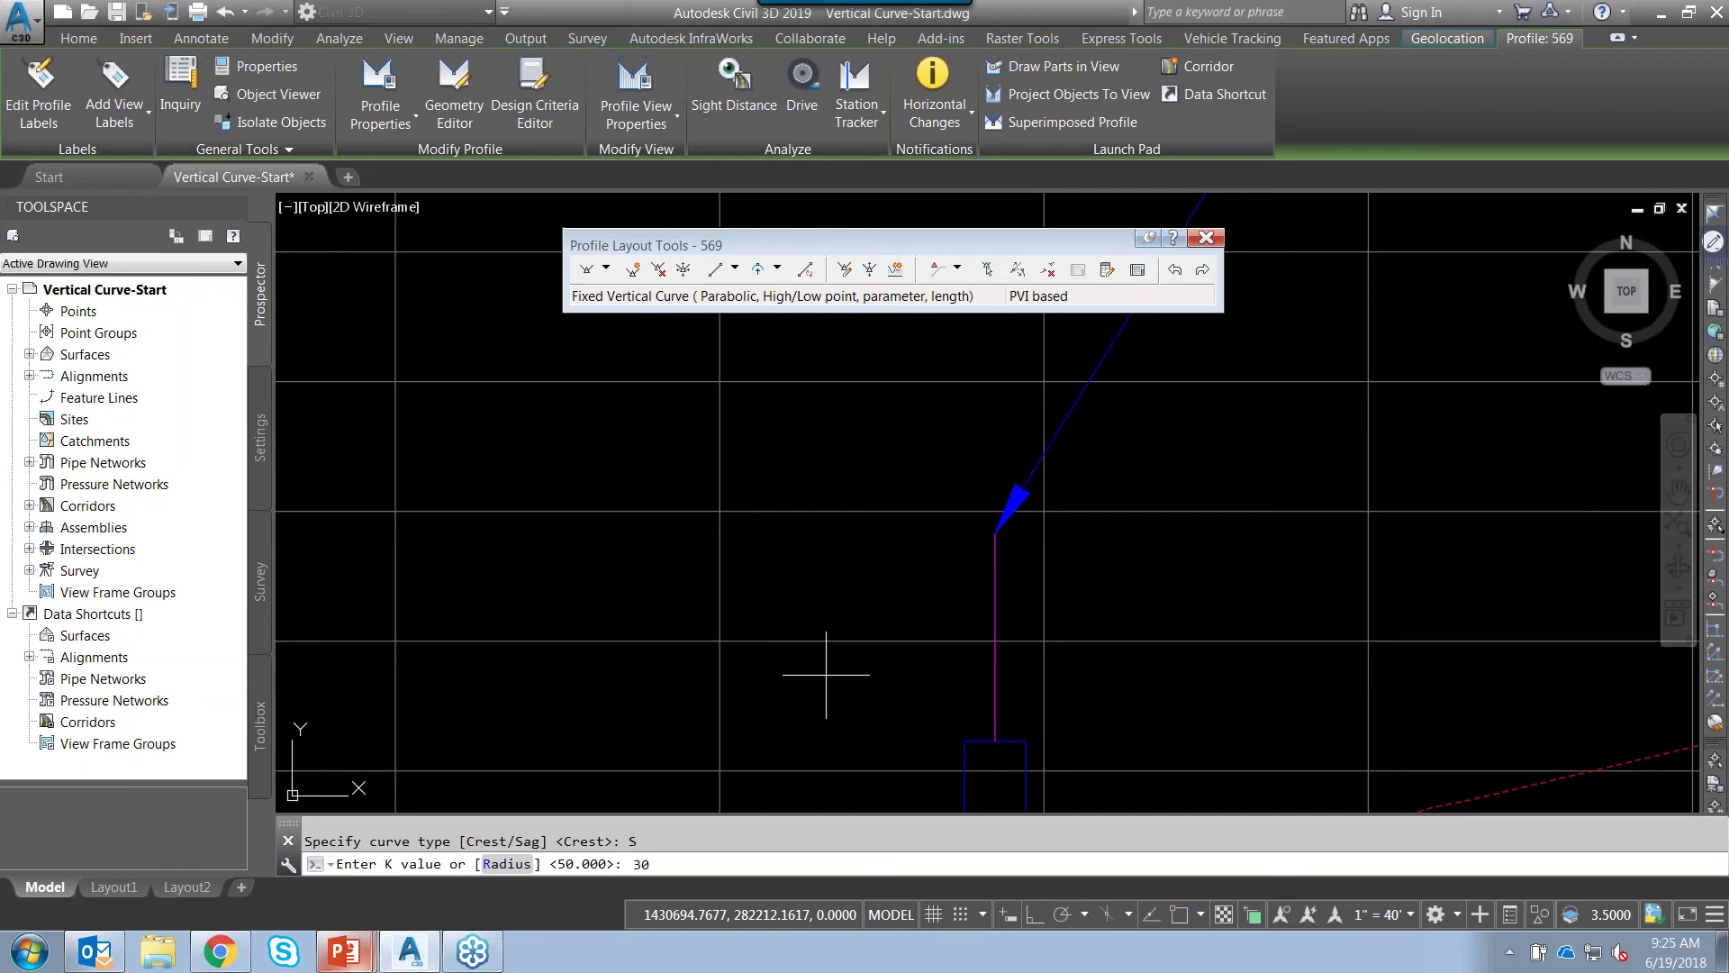
pyautogui.press('Return')
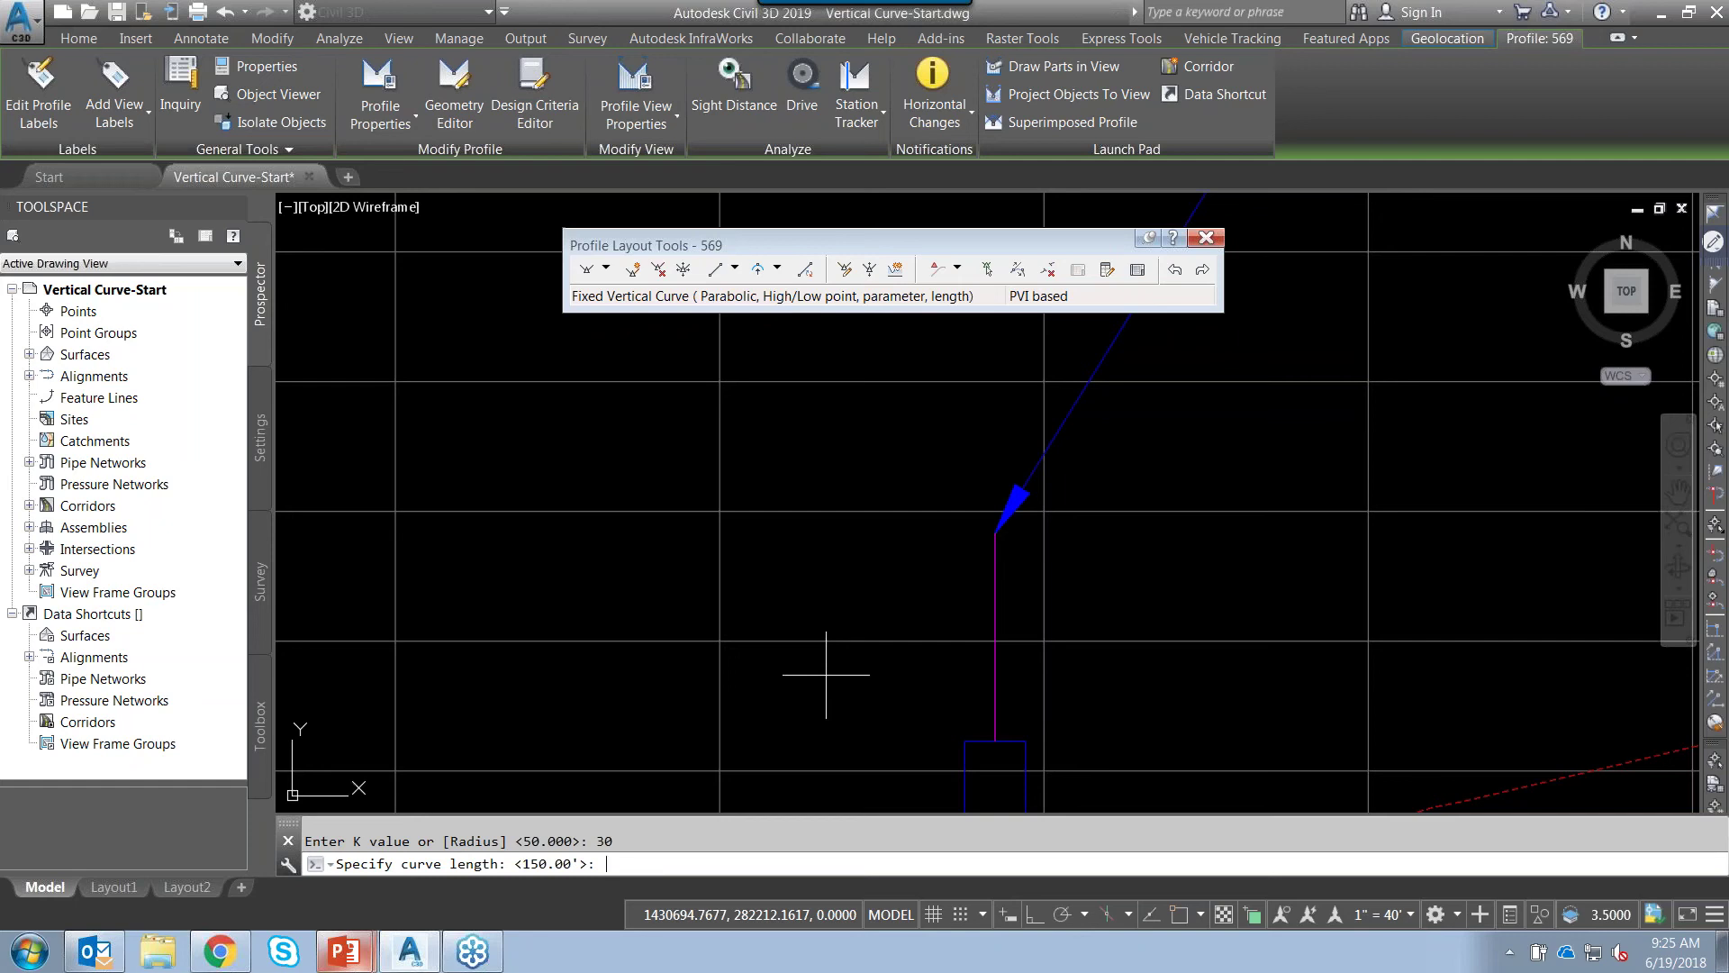
pyautogui.press('Return')
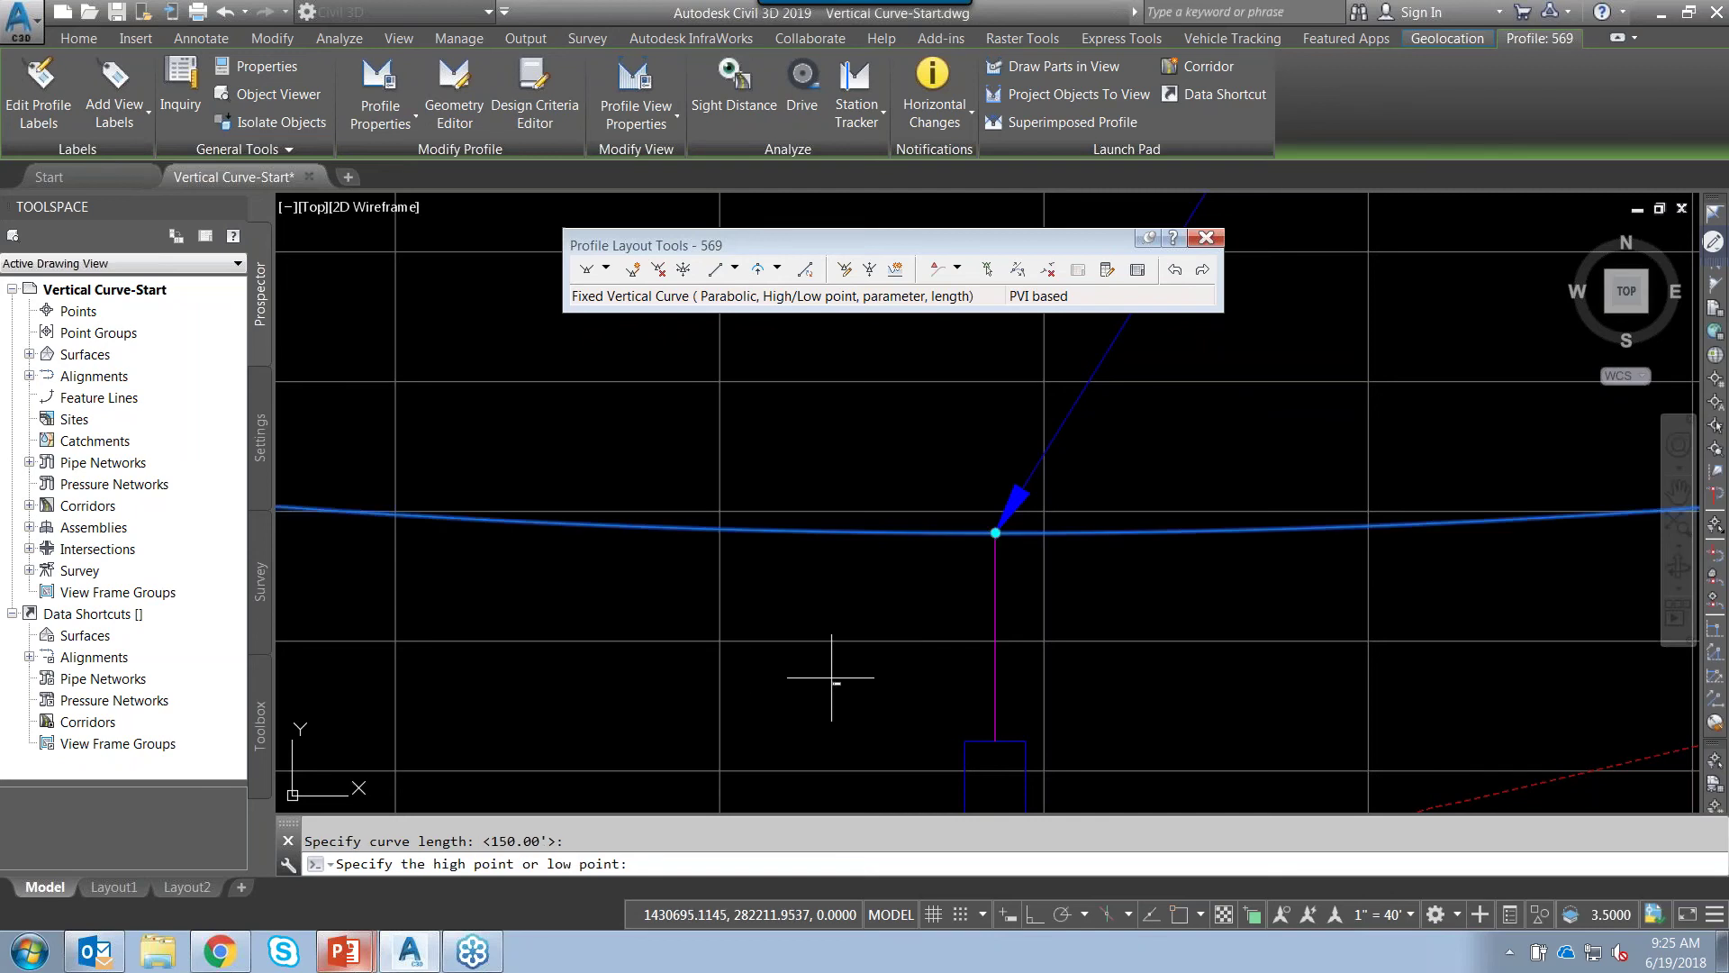
pyautogui.scroll(-5, 780, 652)
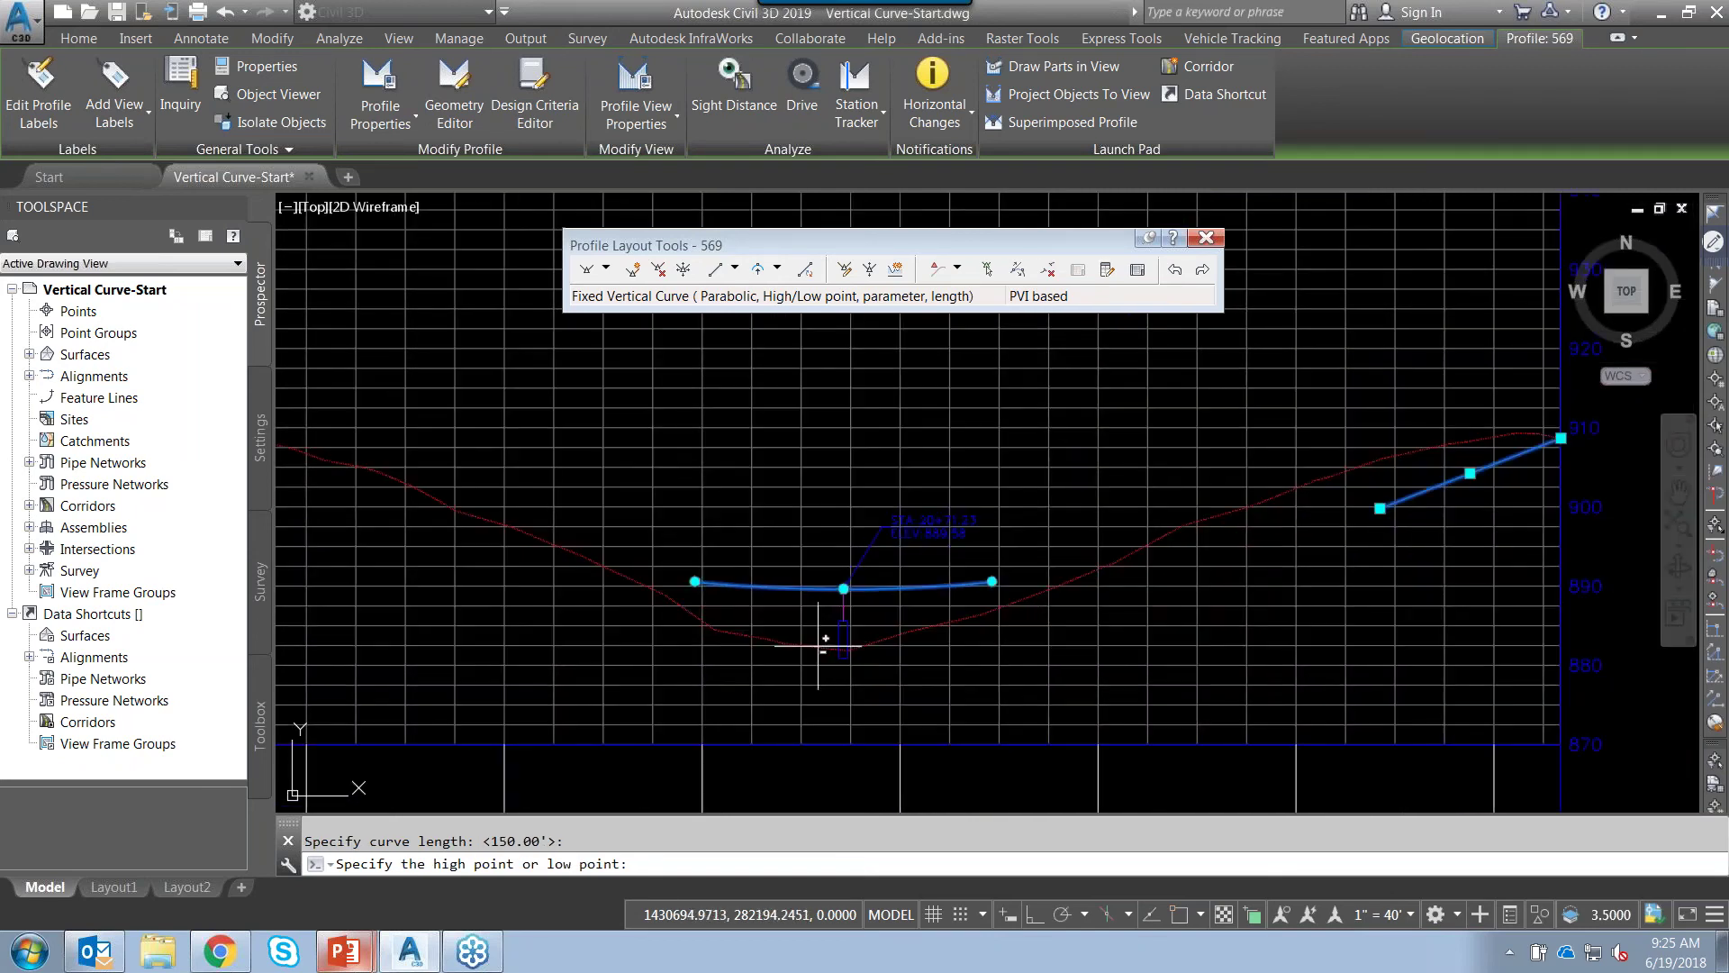
pyautogui.press('Escape')
# - Select the design profile and inspect the new sag curve's low point and its start point
pyautogui.scroll(8, 815, 598)
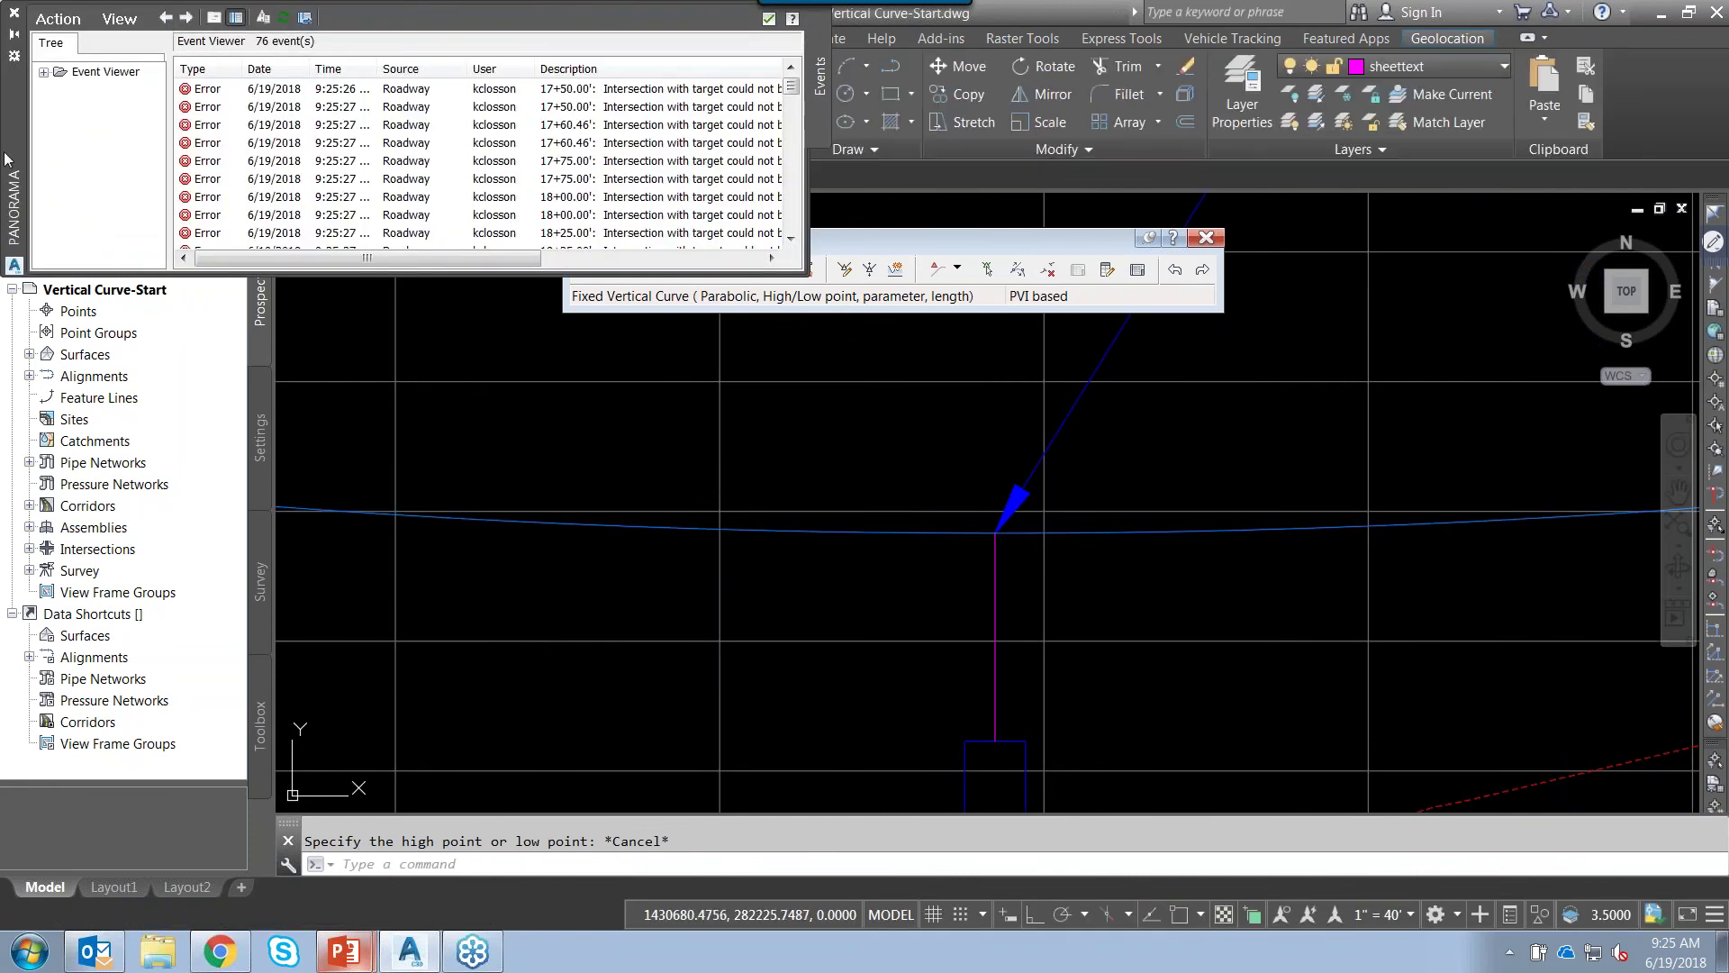
pyautogui.click(1228, 530)
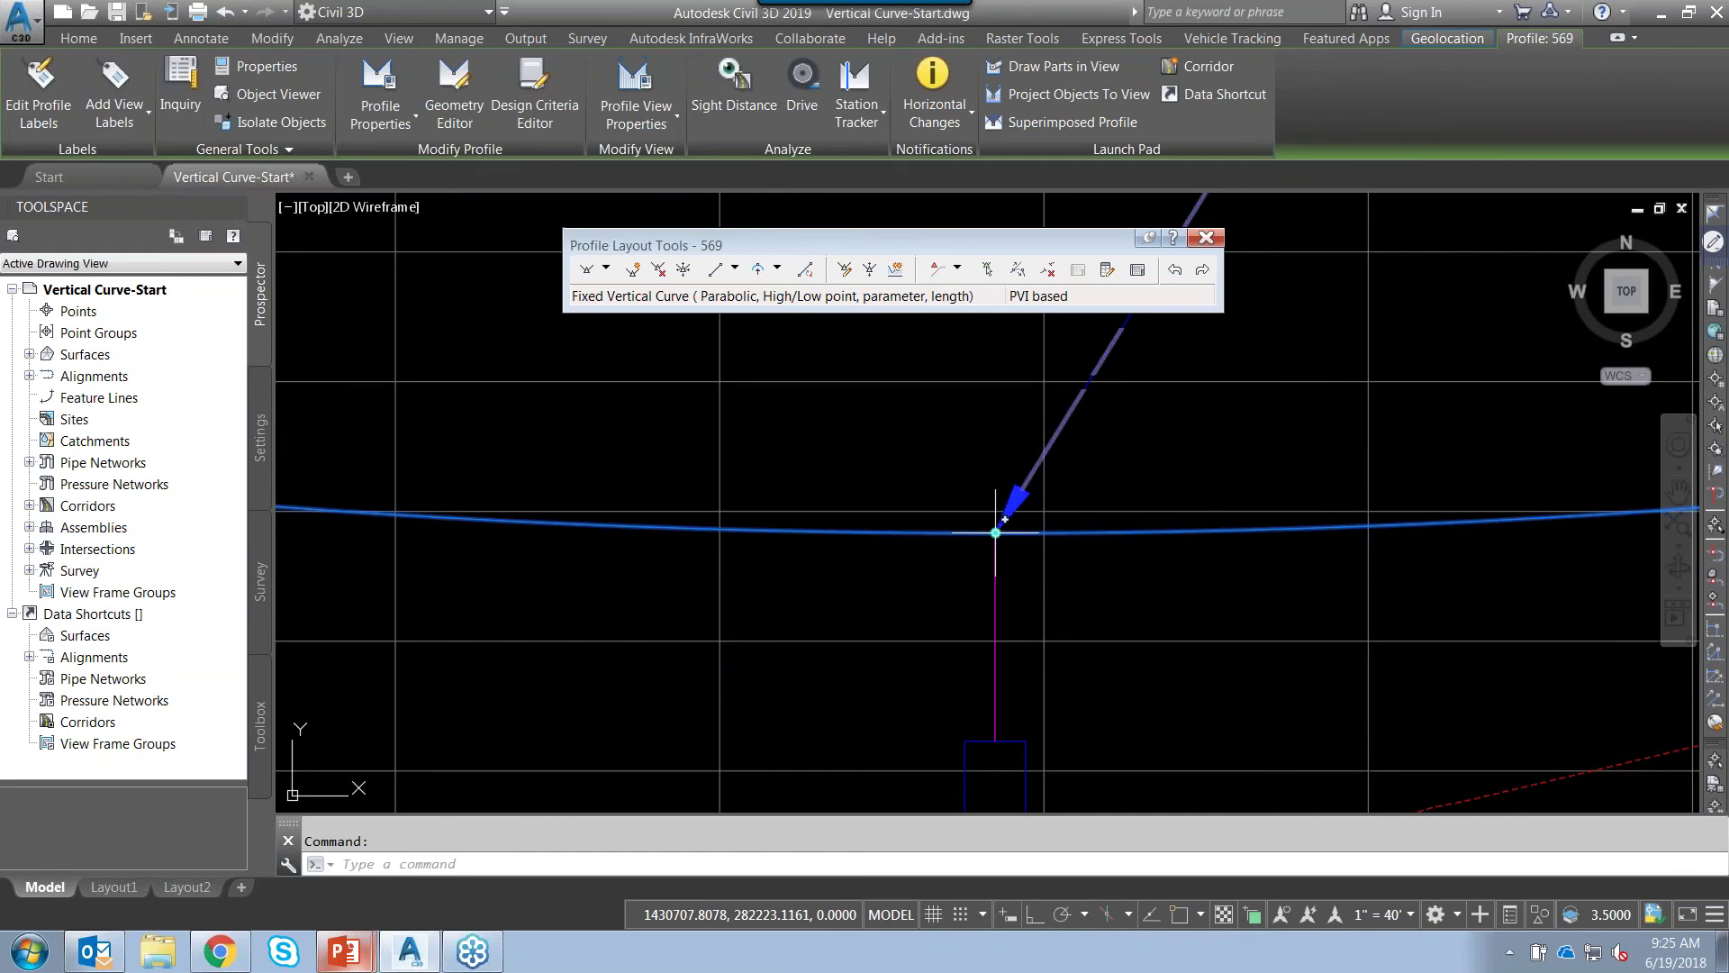
pyautogui.moveTo(783, 598)
pyautogui.mouseDown(button='middle')
pyautogui.moveTo(765, 598)
pyautogui.moveTo(1196, 651)
pyautogui.mouseUp(button='middle')
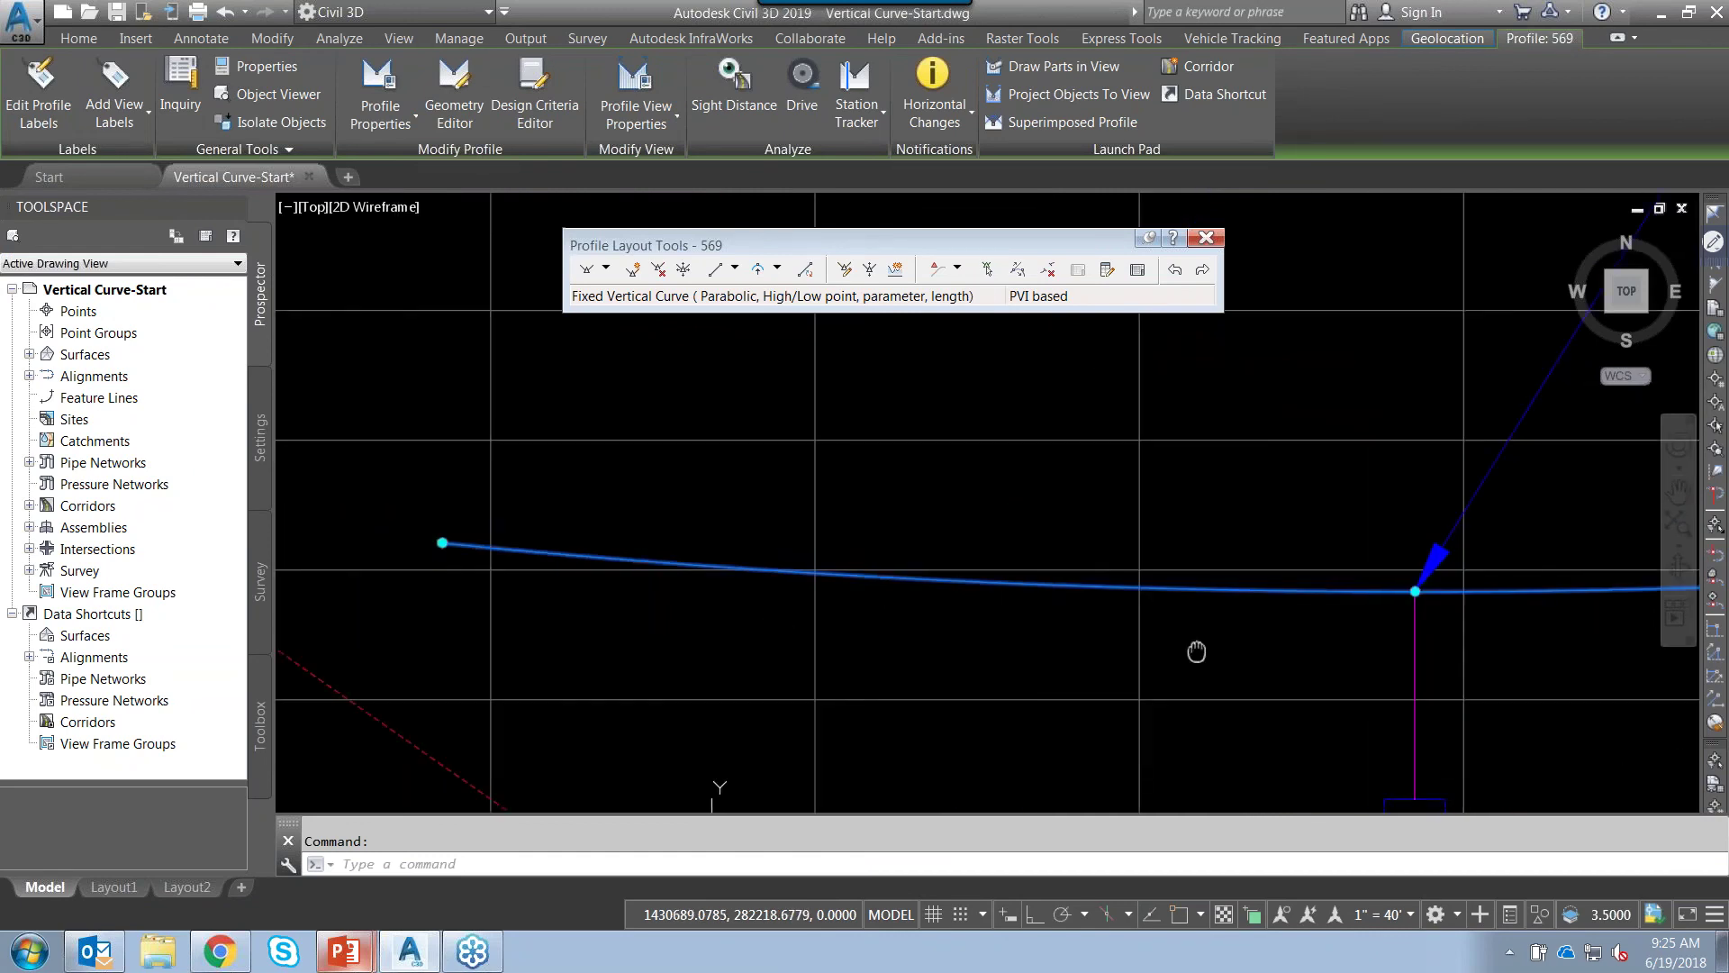
pyautogui.scroll(-2, 1196, 651)
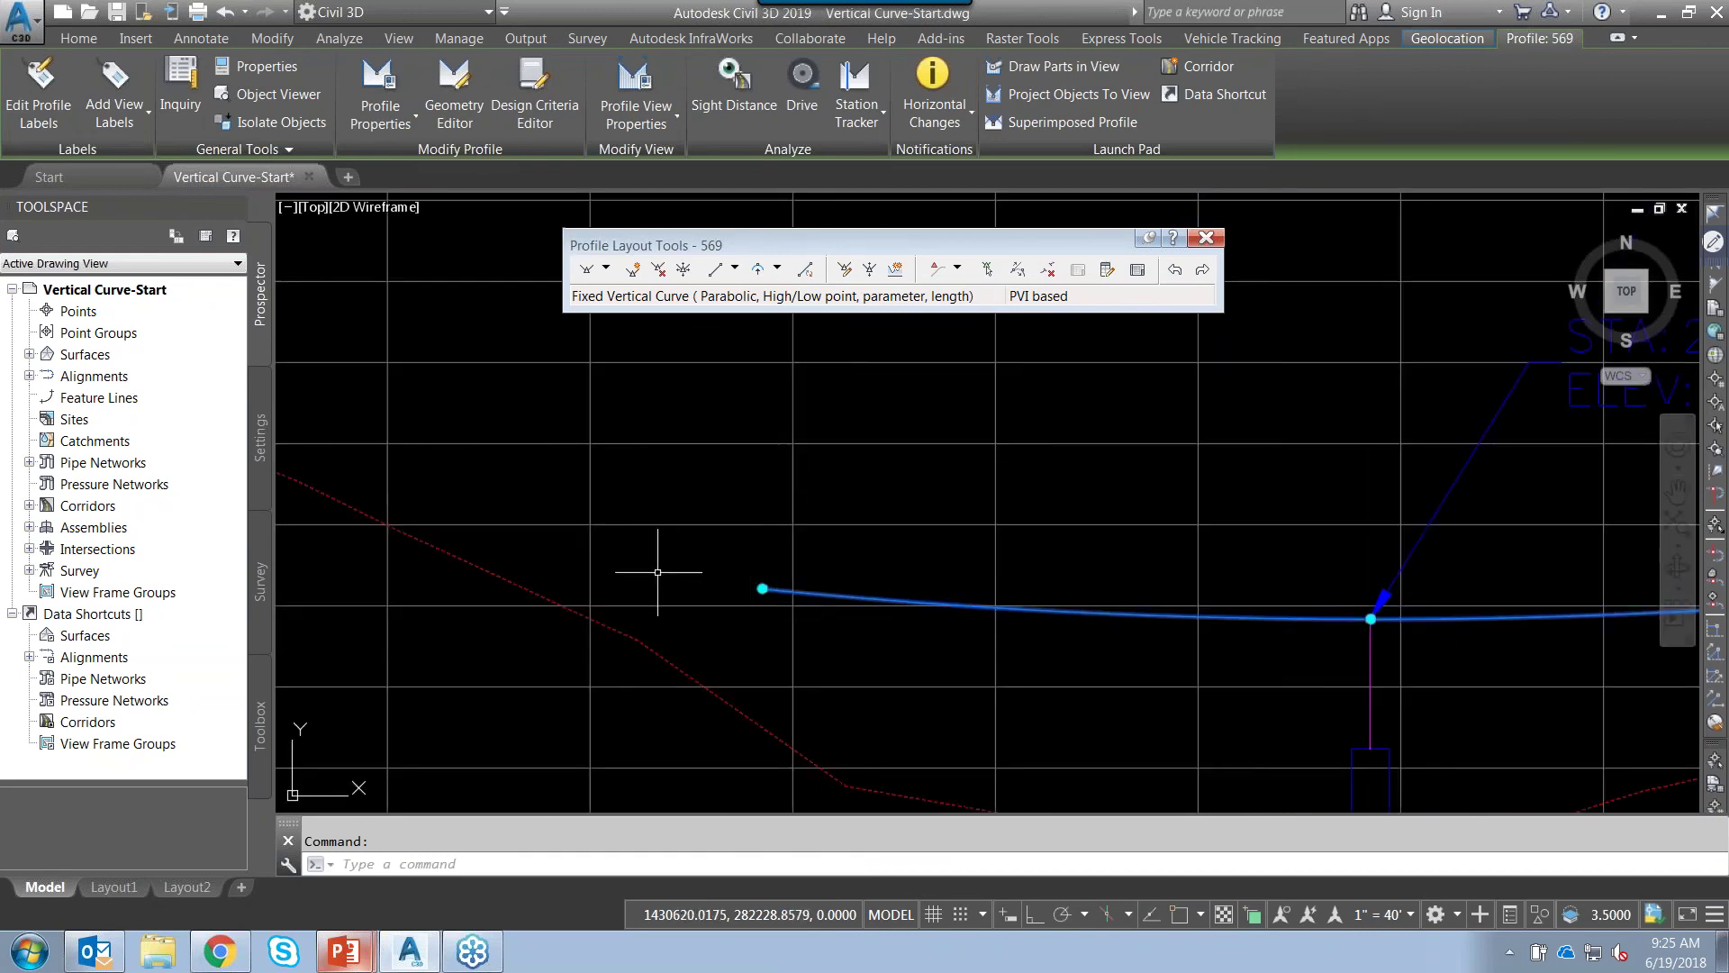
# - Lengthen the sag curve by stretching its start point outward along the curve, and close the event list
pyautogui.click(762, 588)
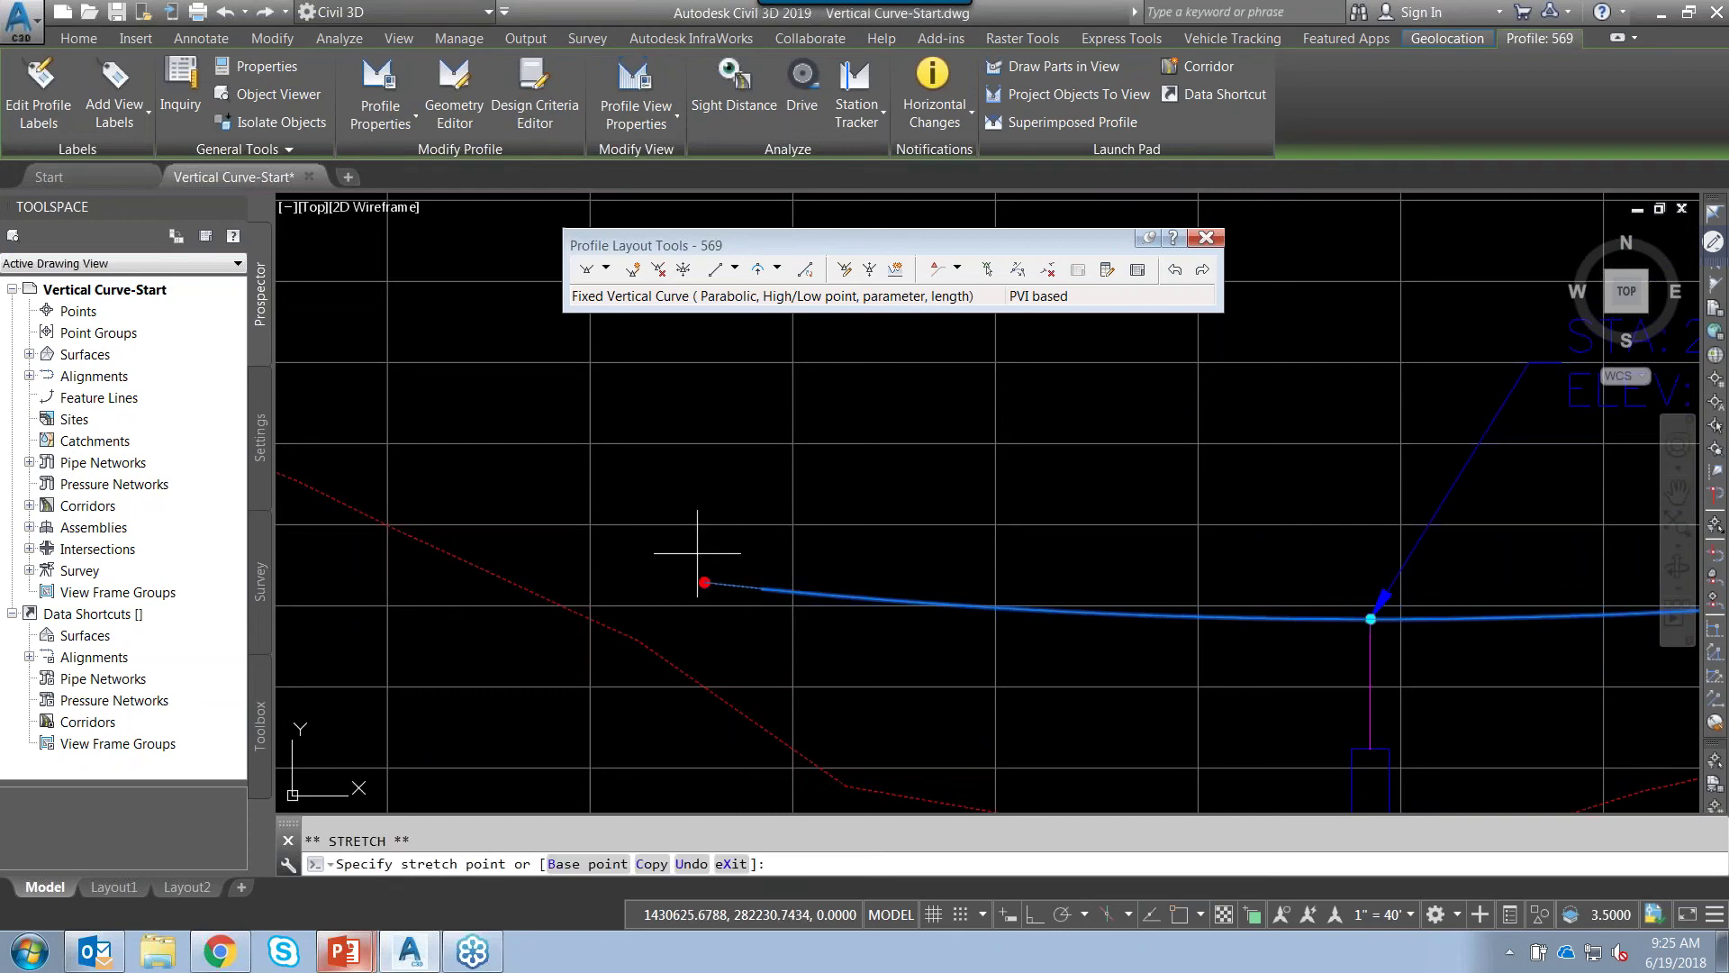
pyautogui.click(339, 460)
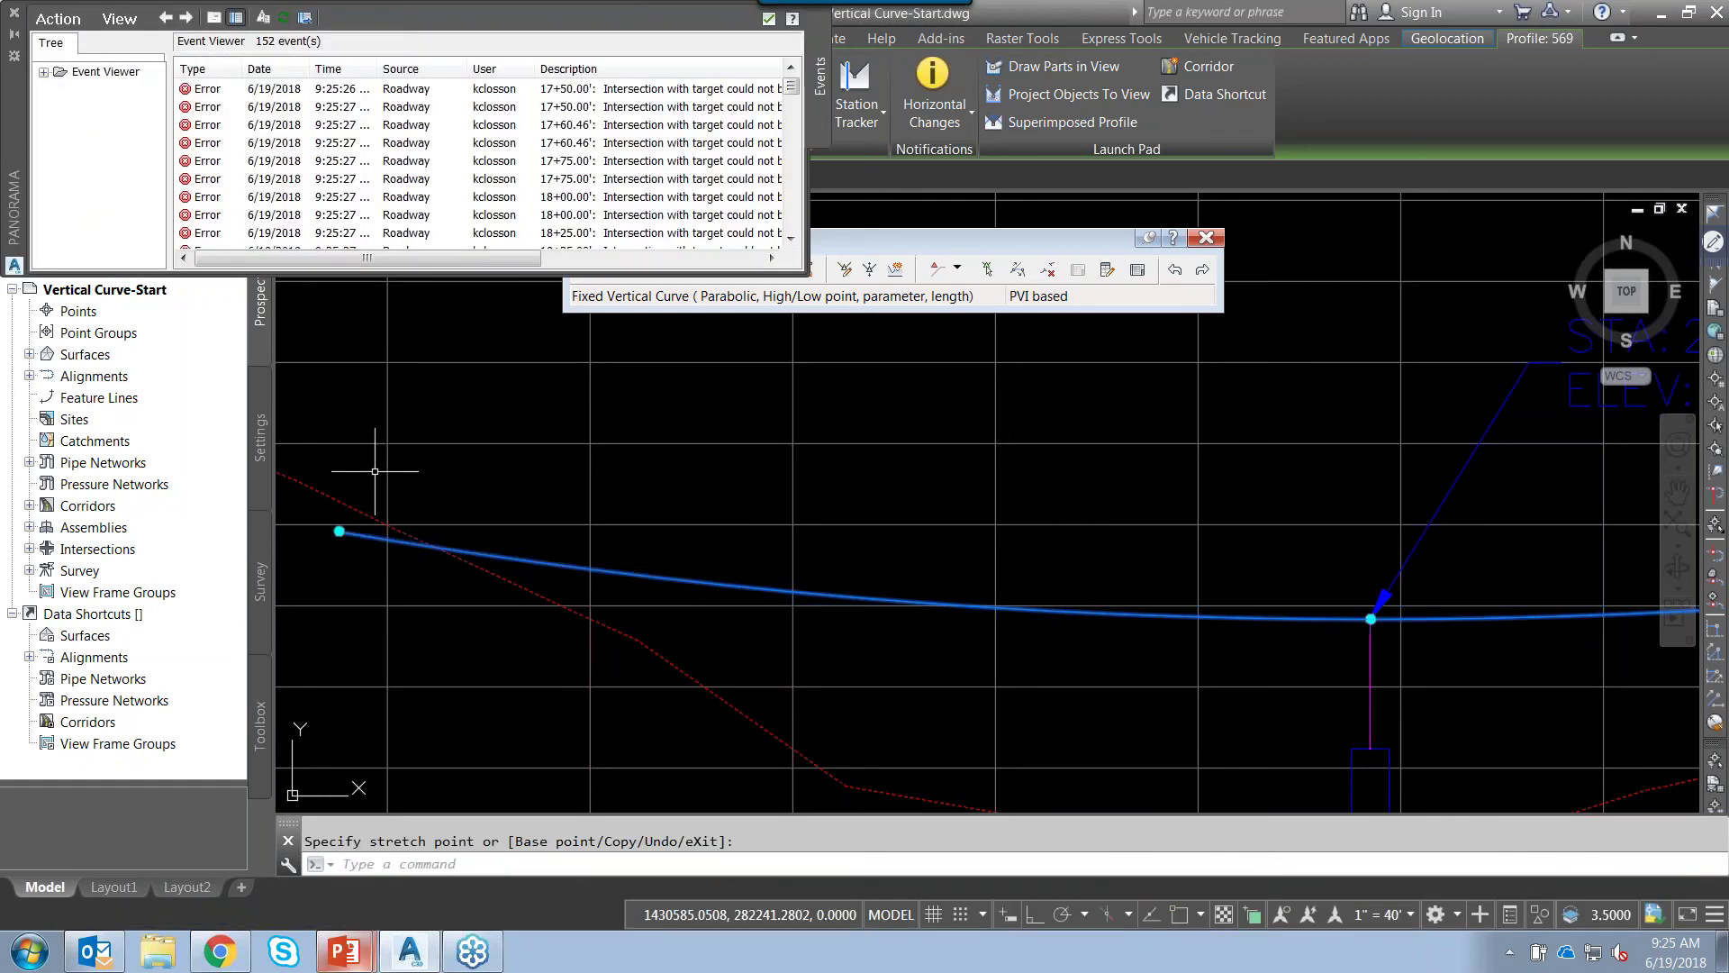
pyautogui.click(14, 14)
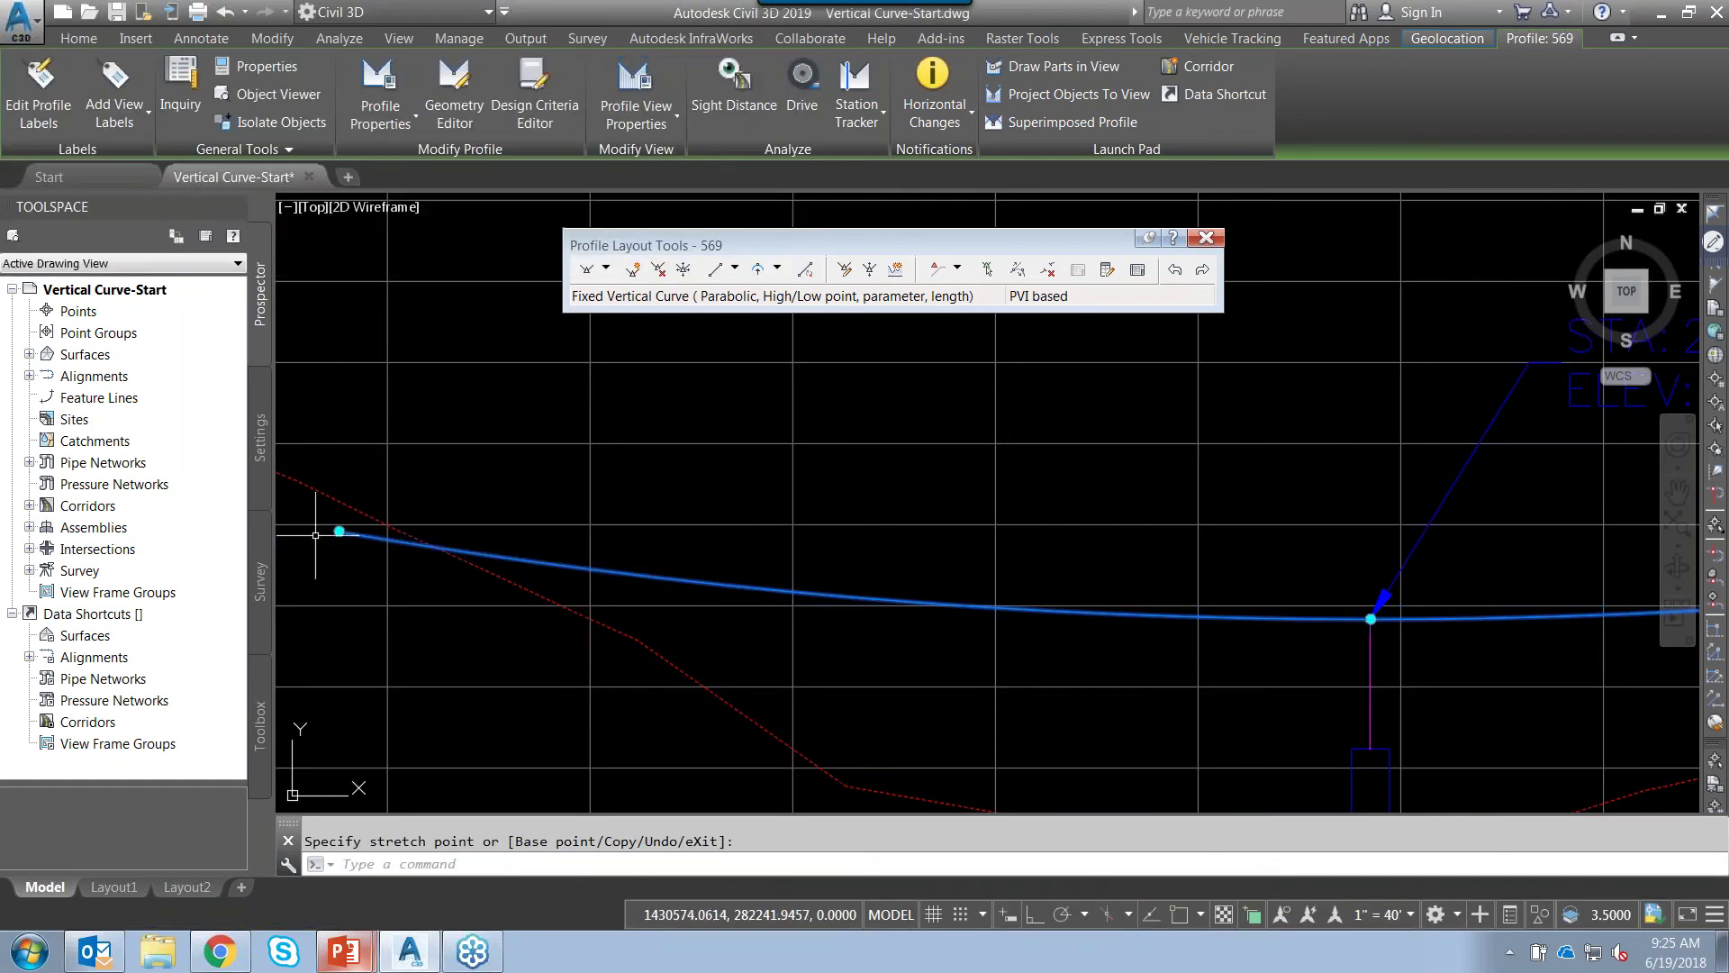
# - Shorten the sag curve by stretching its start point back toward the low point, and close the event list
pyautogui.scroll(-2, 892, 552)
pyautogui.scroll(-3, 893, 552)
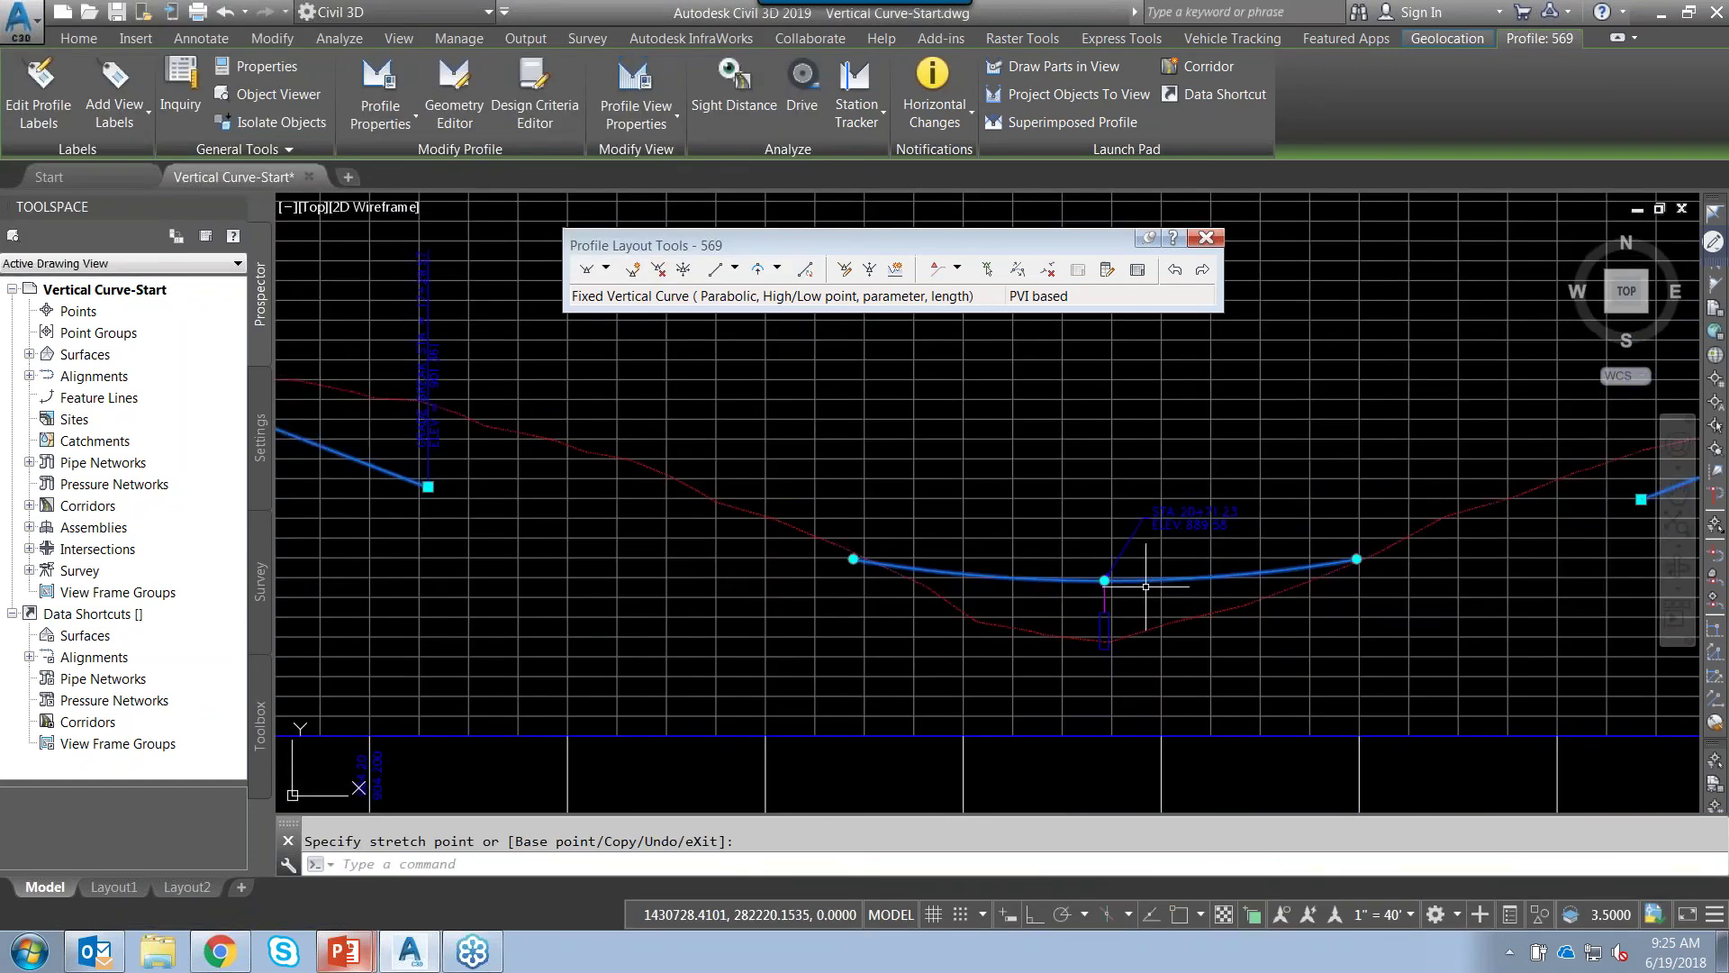
pyautogui.click(807, 578)
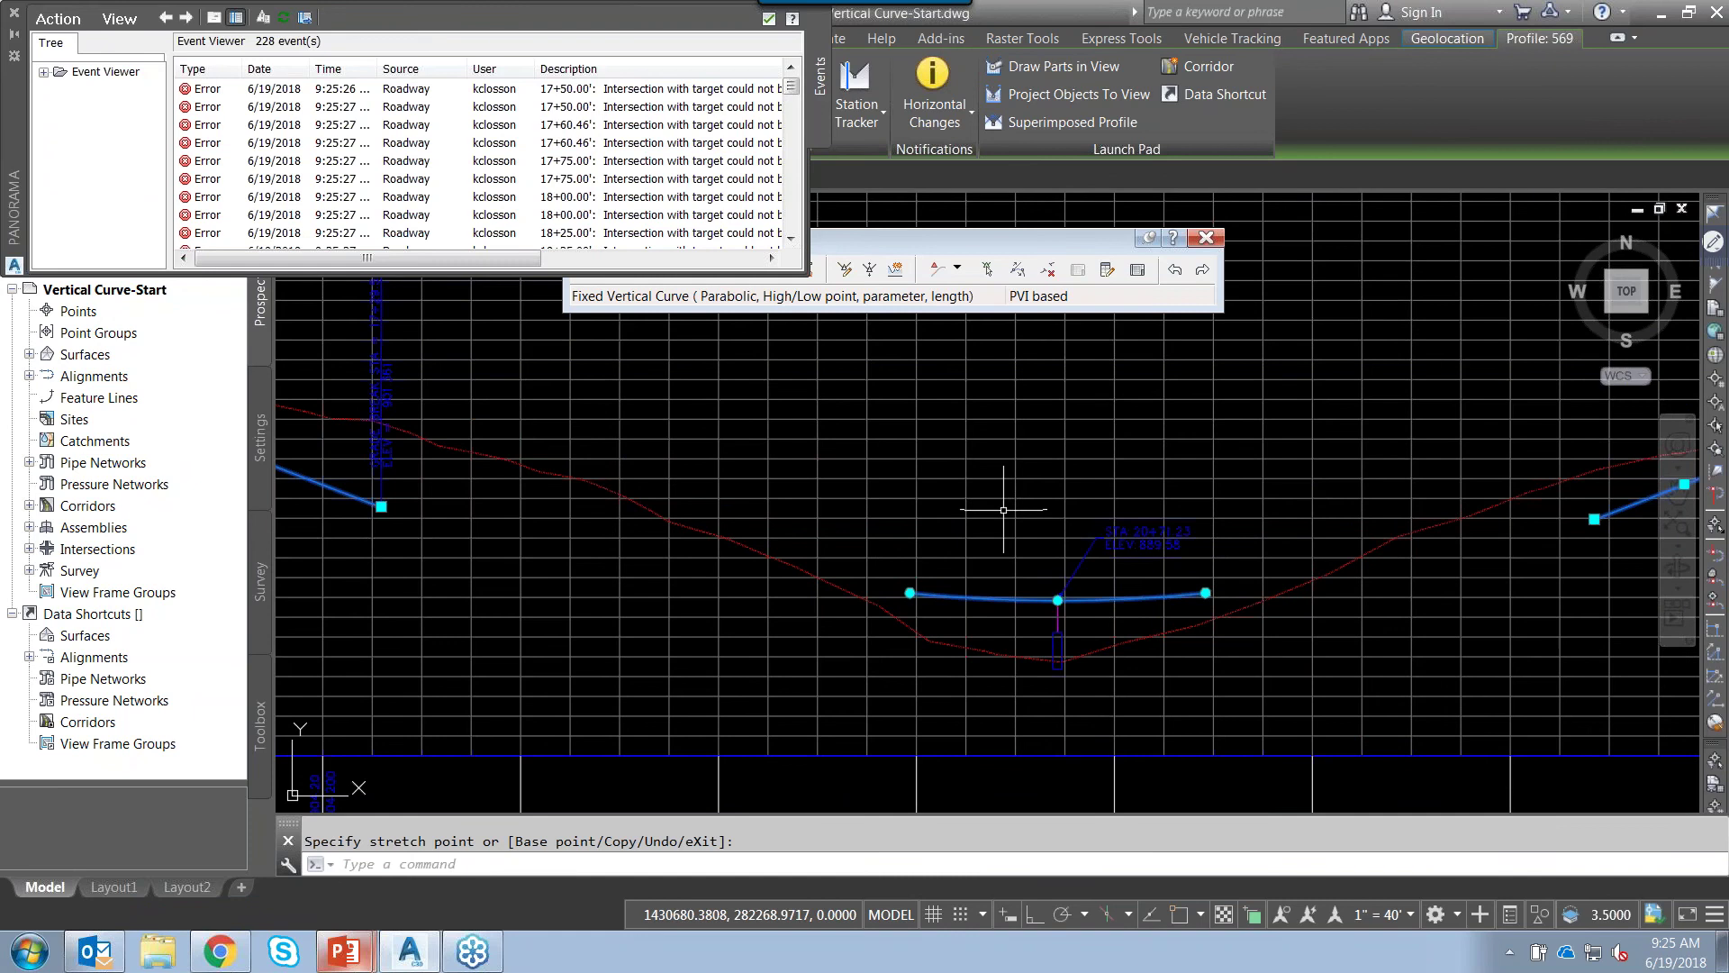
pyautogui.click(14, 13)
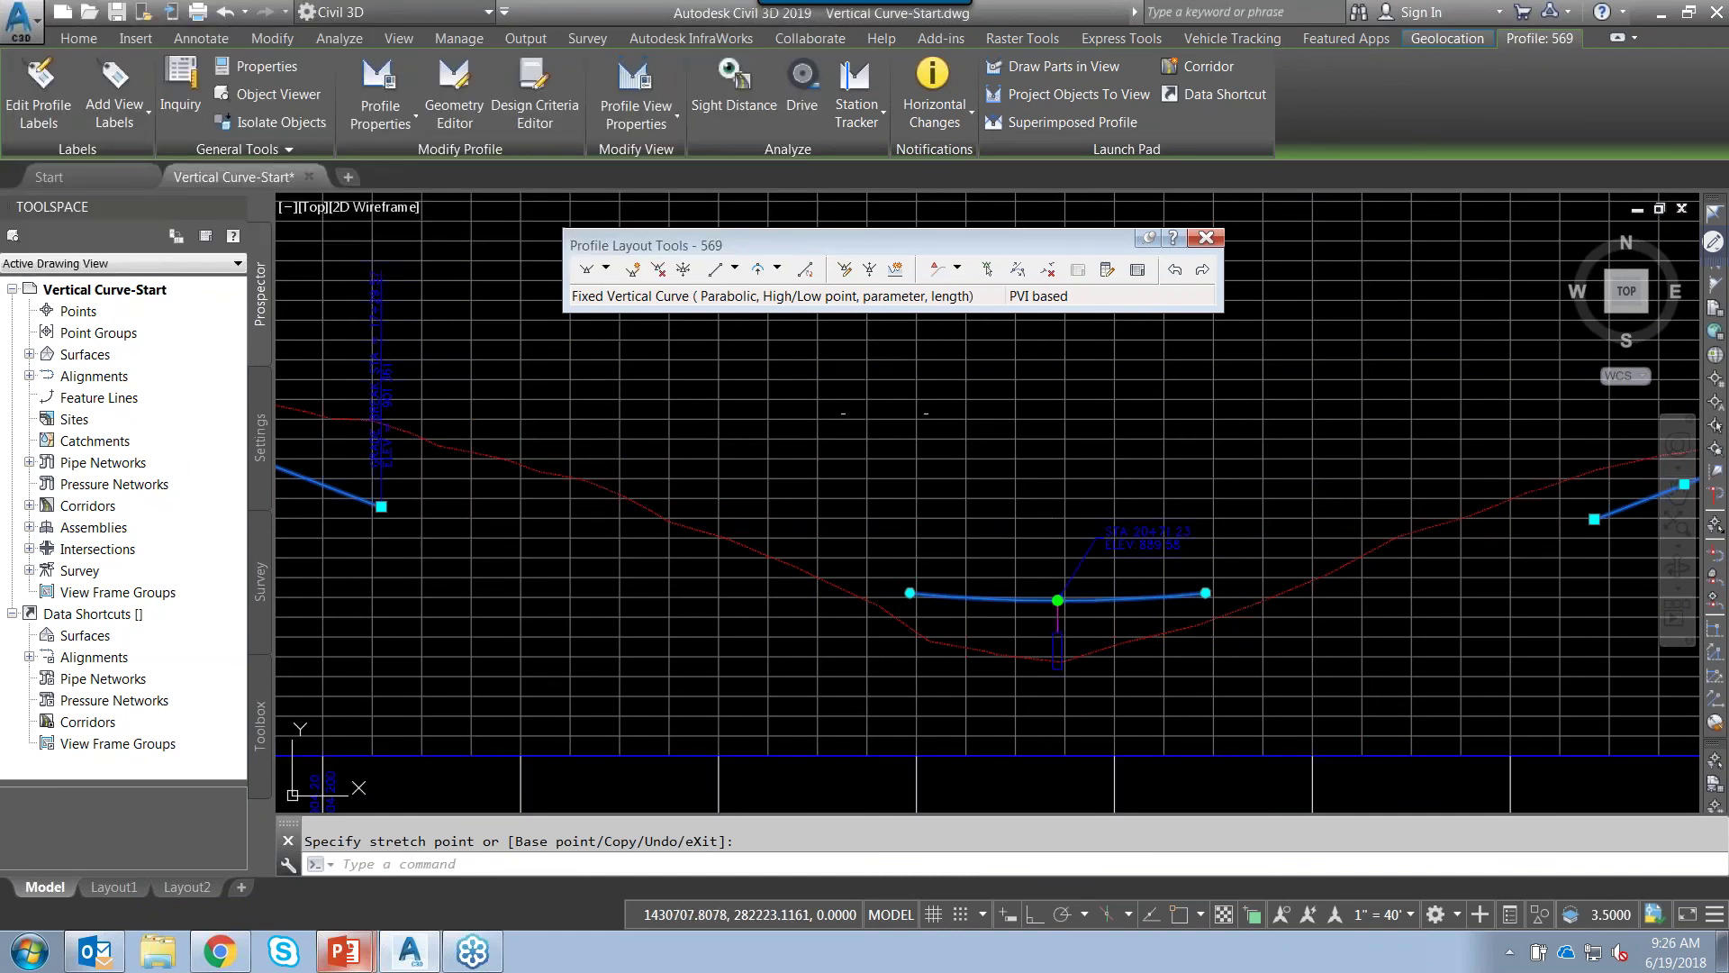
# - Try moving the sag curve's low point, cancel, and stretch its start point well out toward the incoming tangent
pyautogui.click(1057, 600)
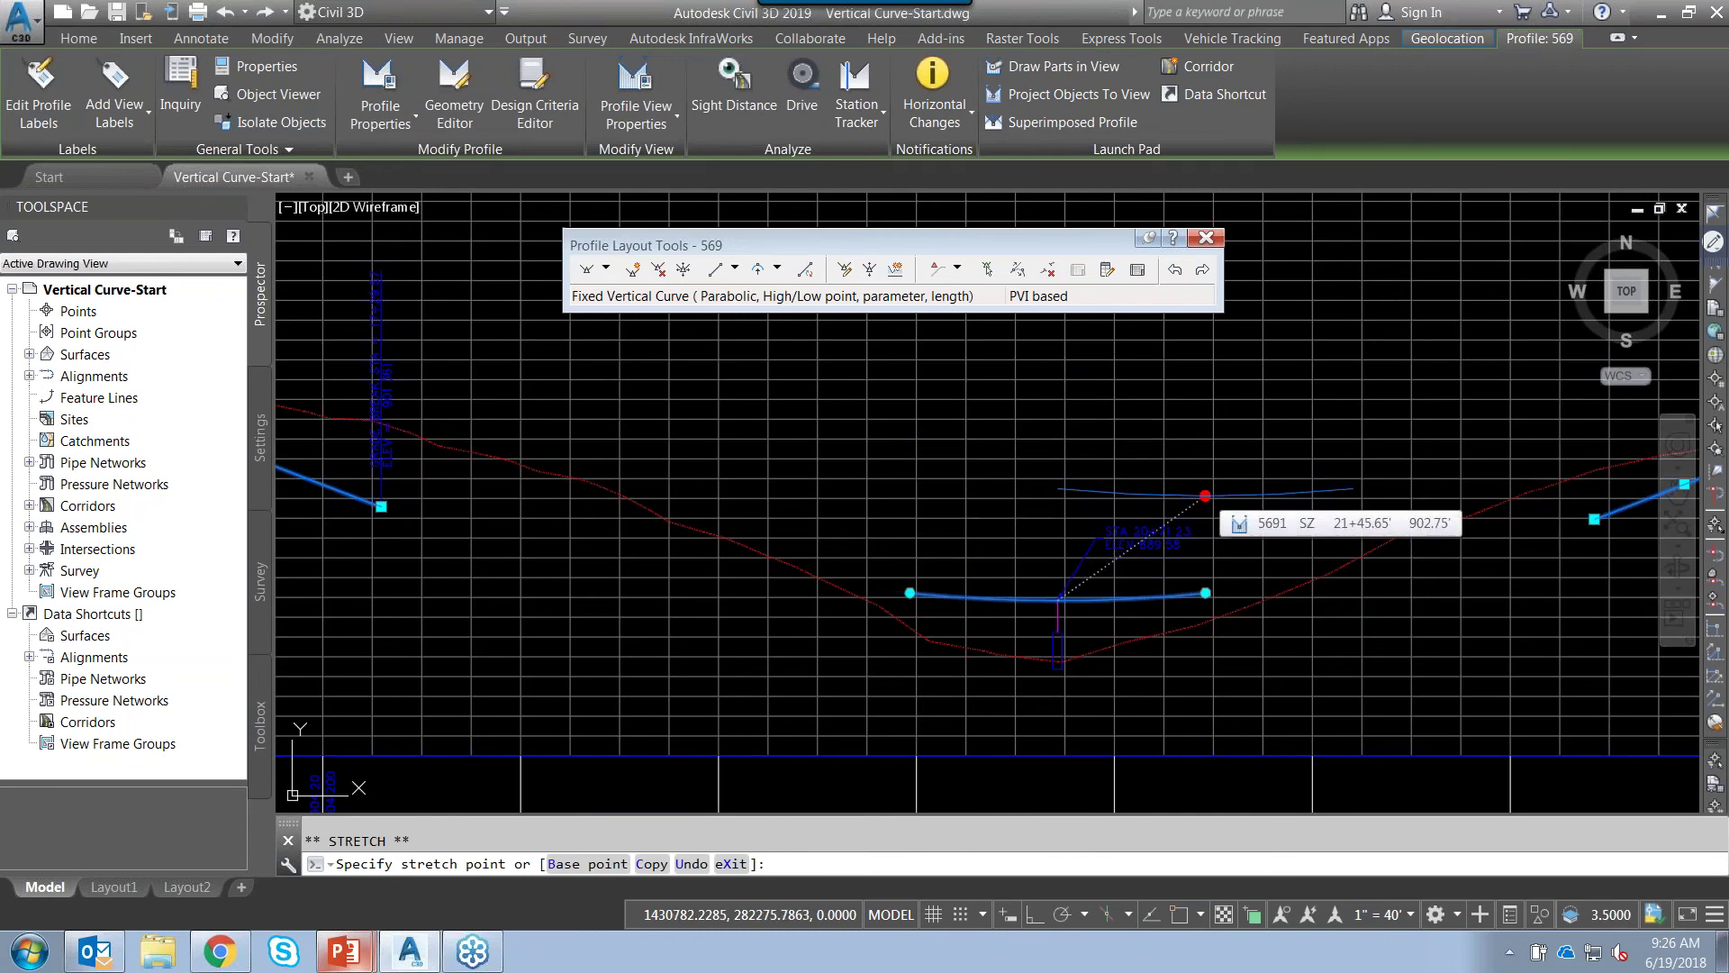
pyautogui.press('Escape')
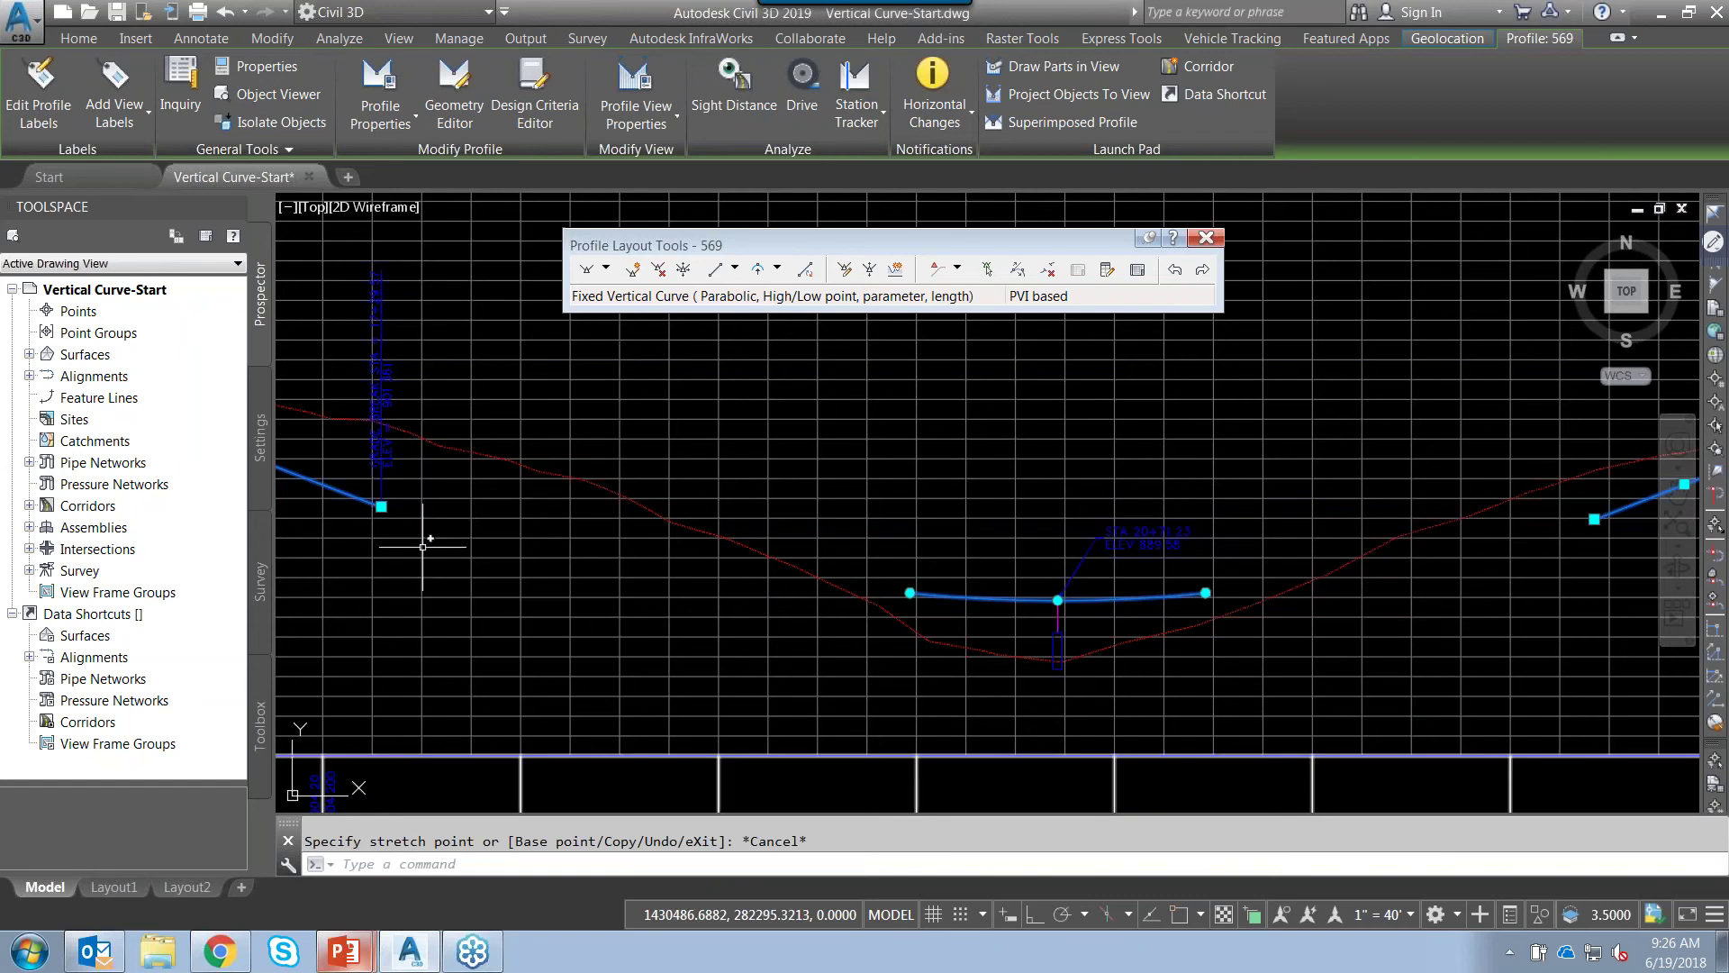
pyautogui.click(910, 592)
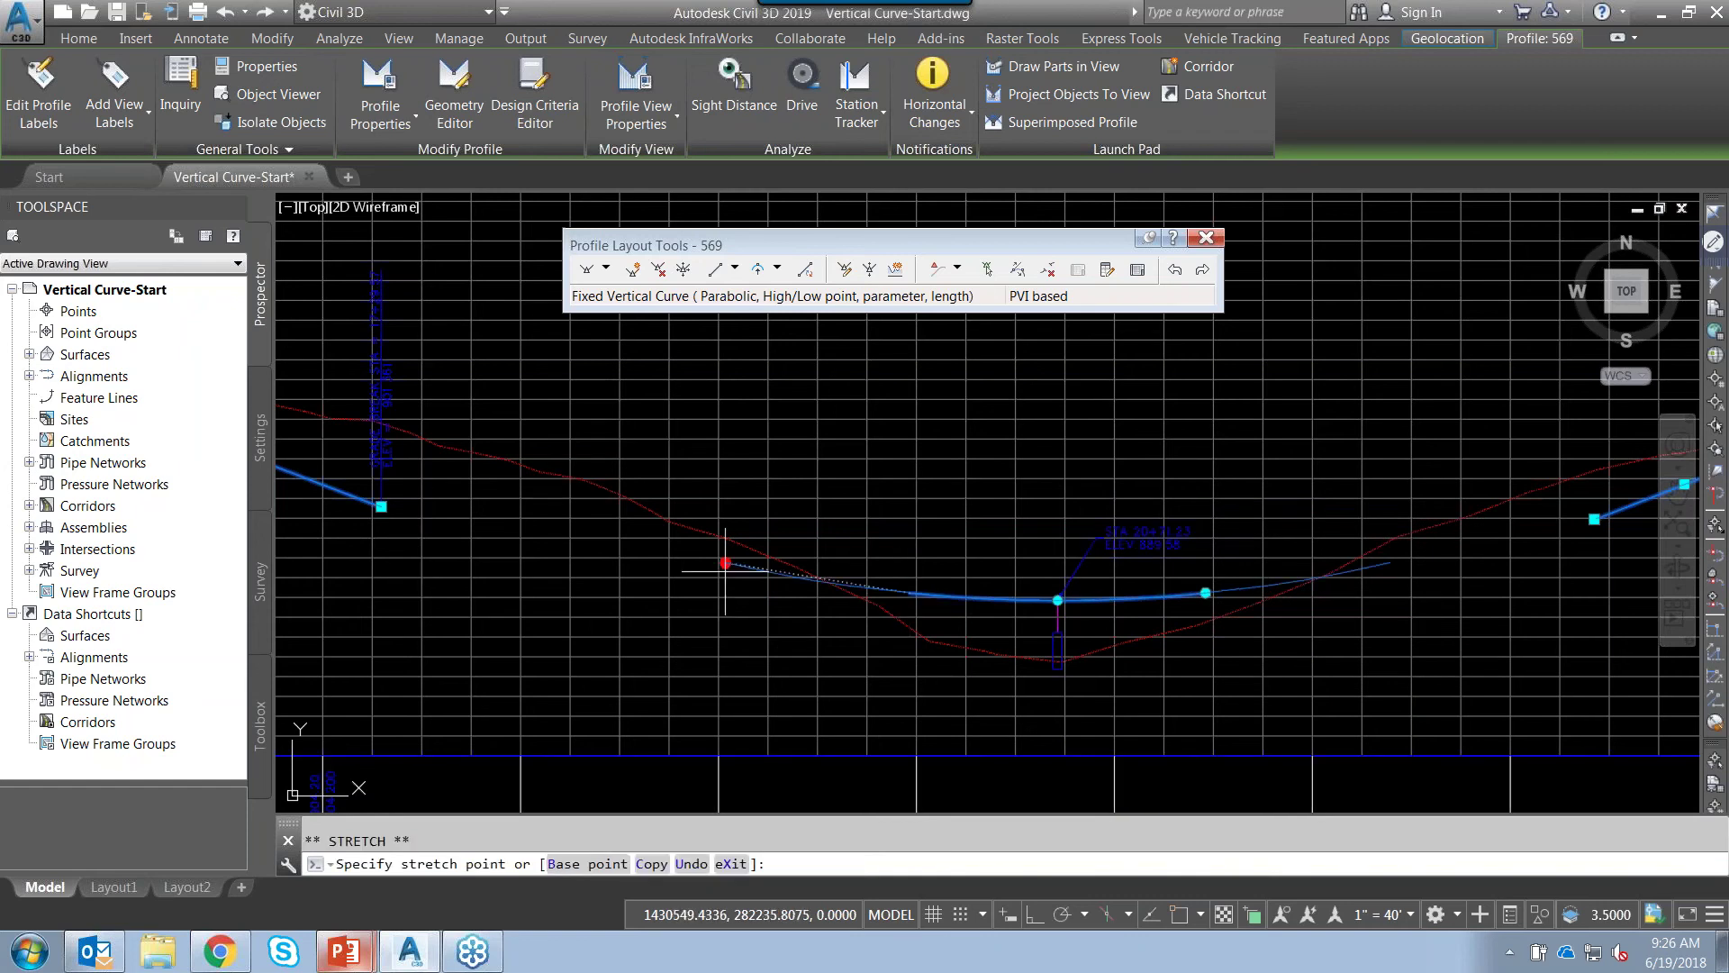
pyautogui.click(602, 529)
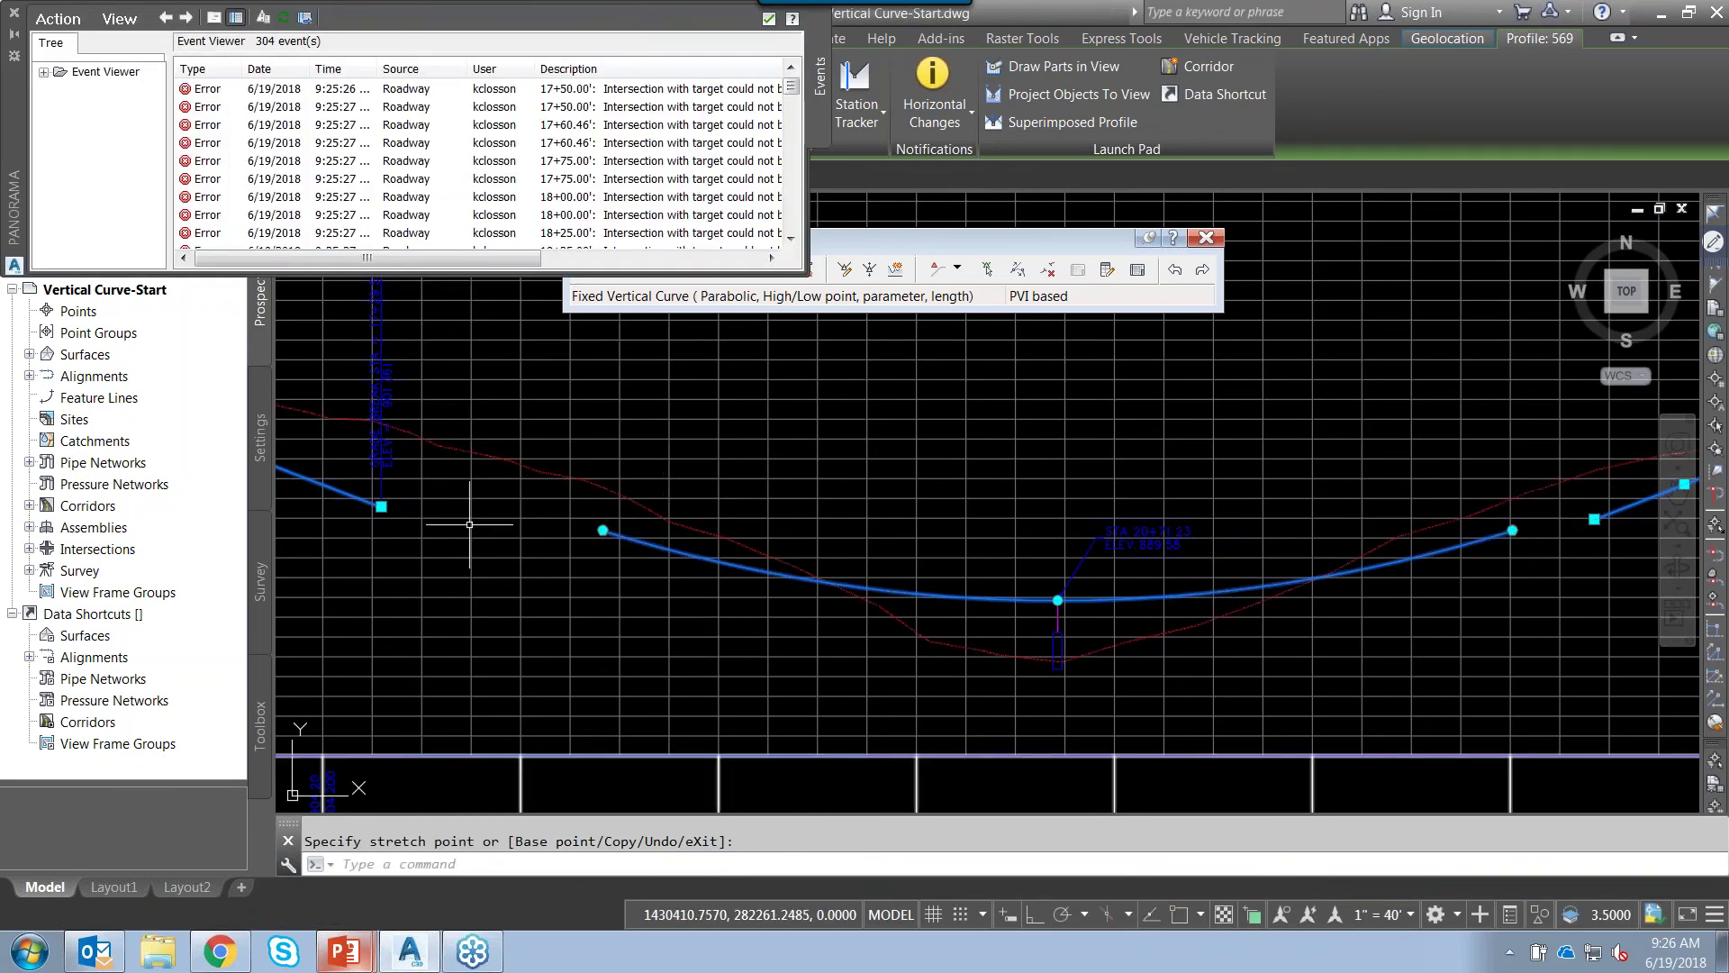
# - Shorten the sag curve by stretching its start point to roughly midway between the incoming tangent's end and the low point
pyautogui.moveTo(552, 522); pyautogui.dragTo(637, 606, button='middle')
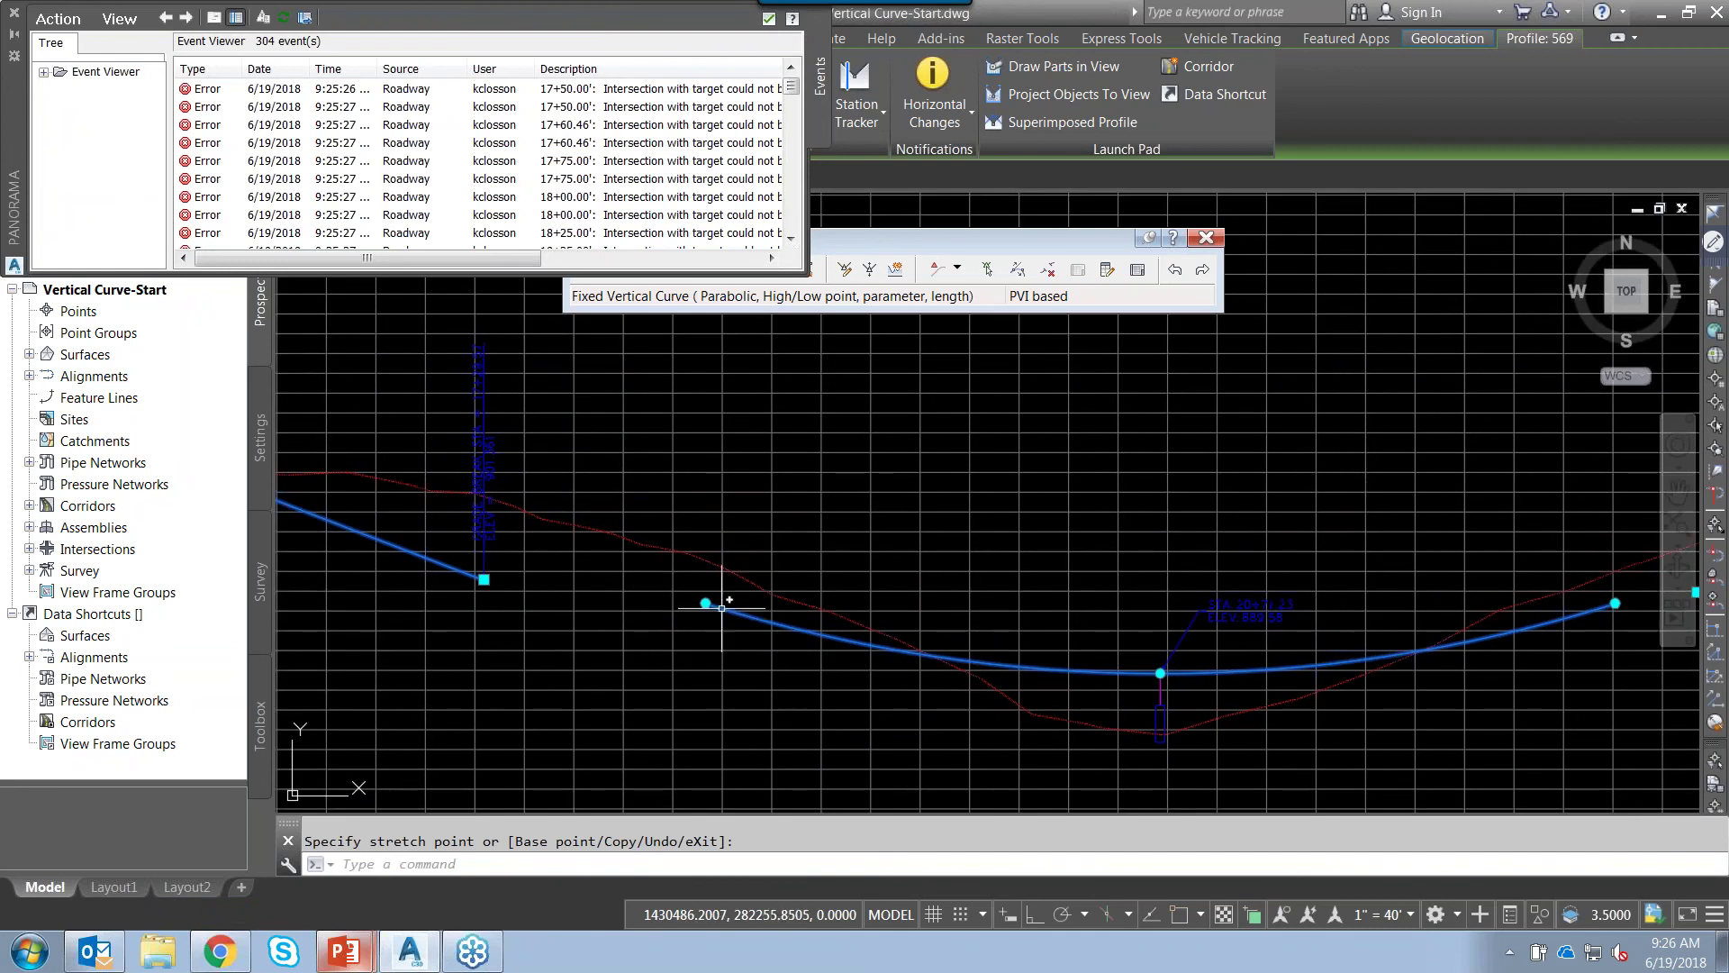
pyautogui.scroll(-2, 729, 489)
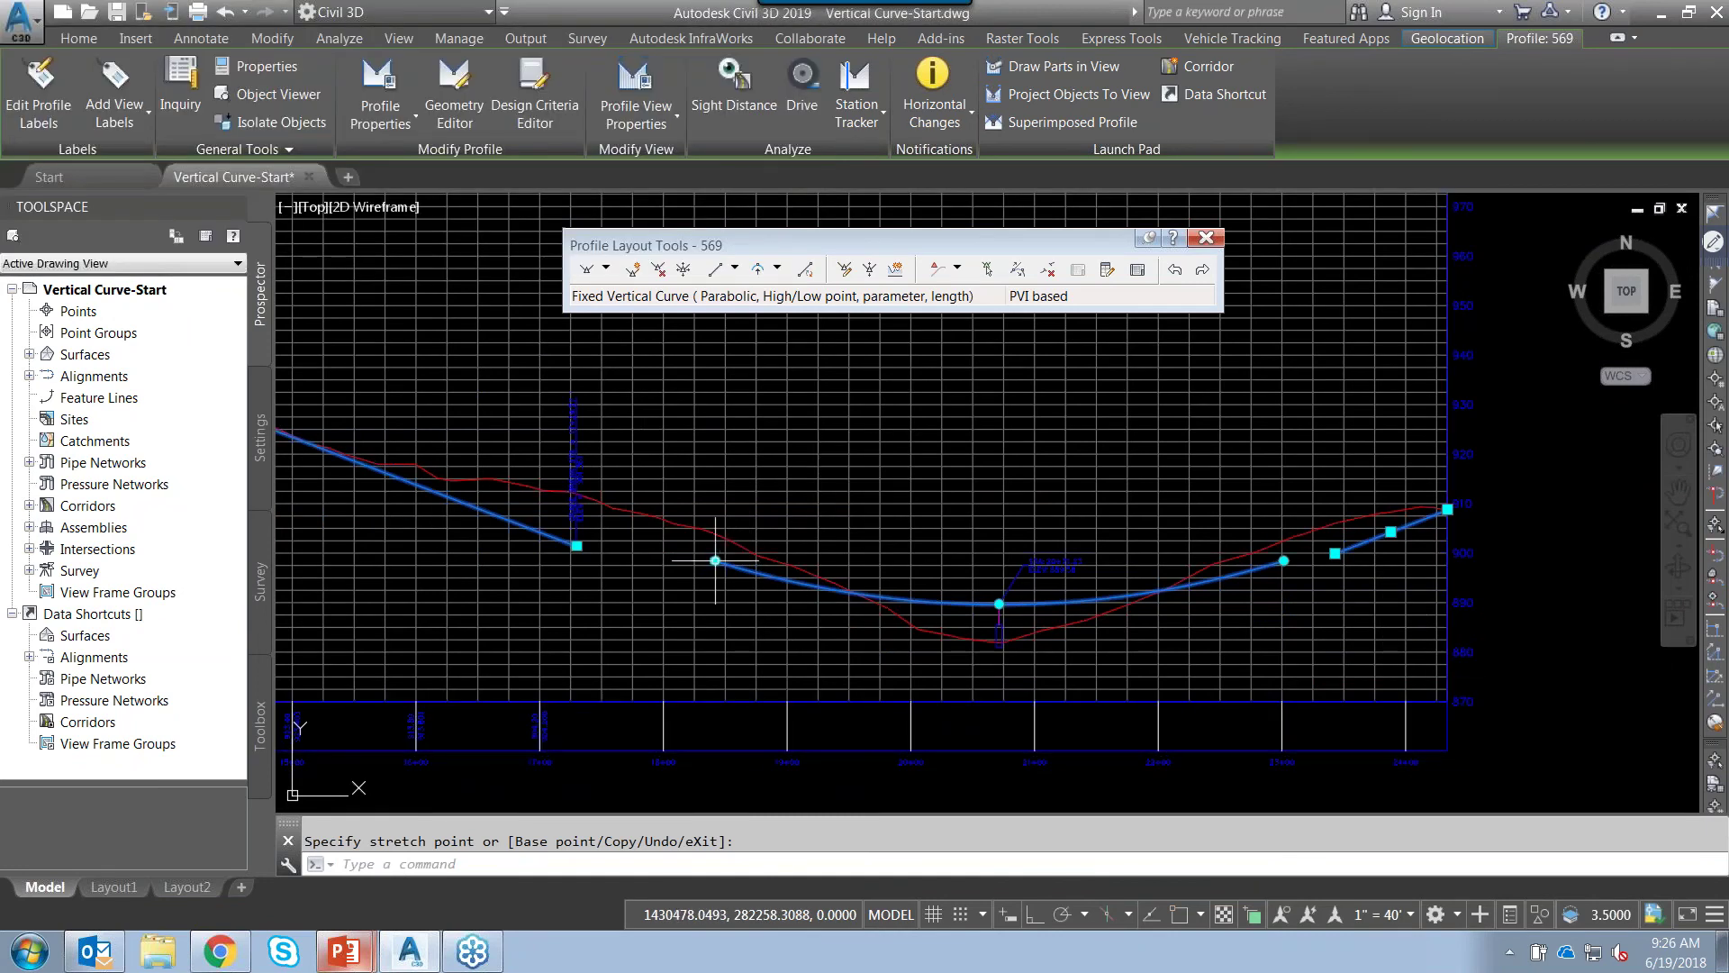
pyautogui.click(715, 560)
pyautogui.click(810, 585)
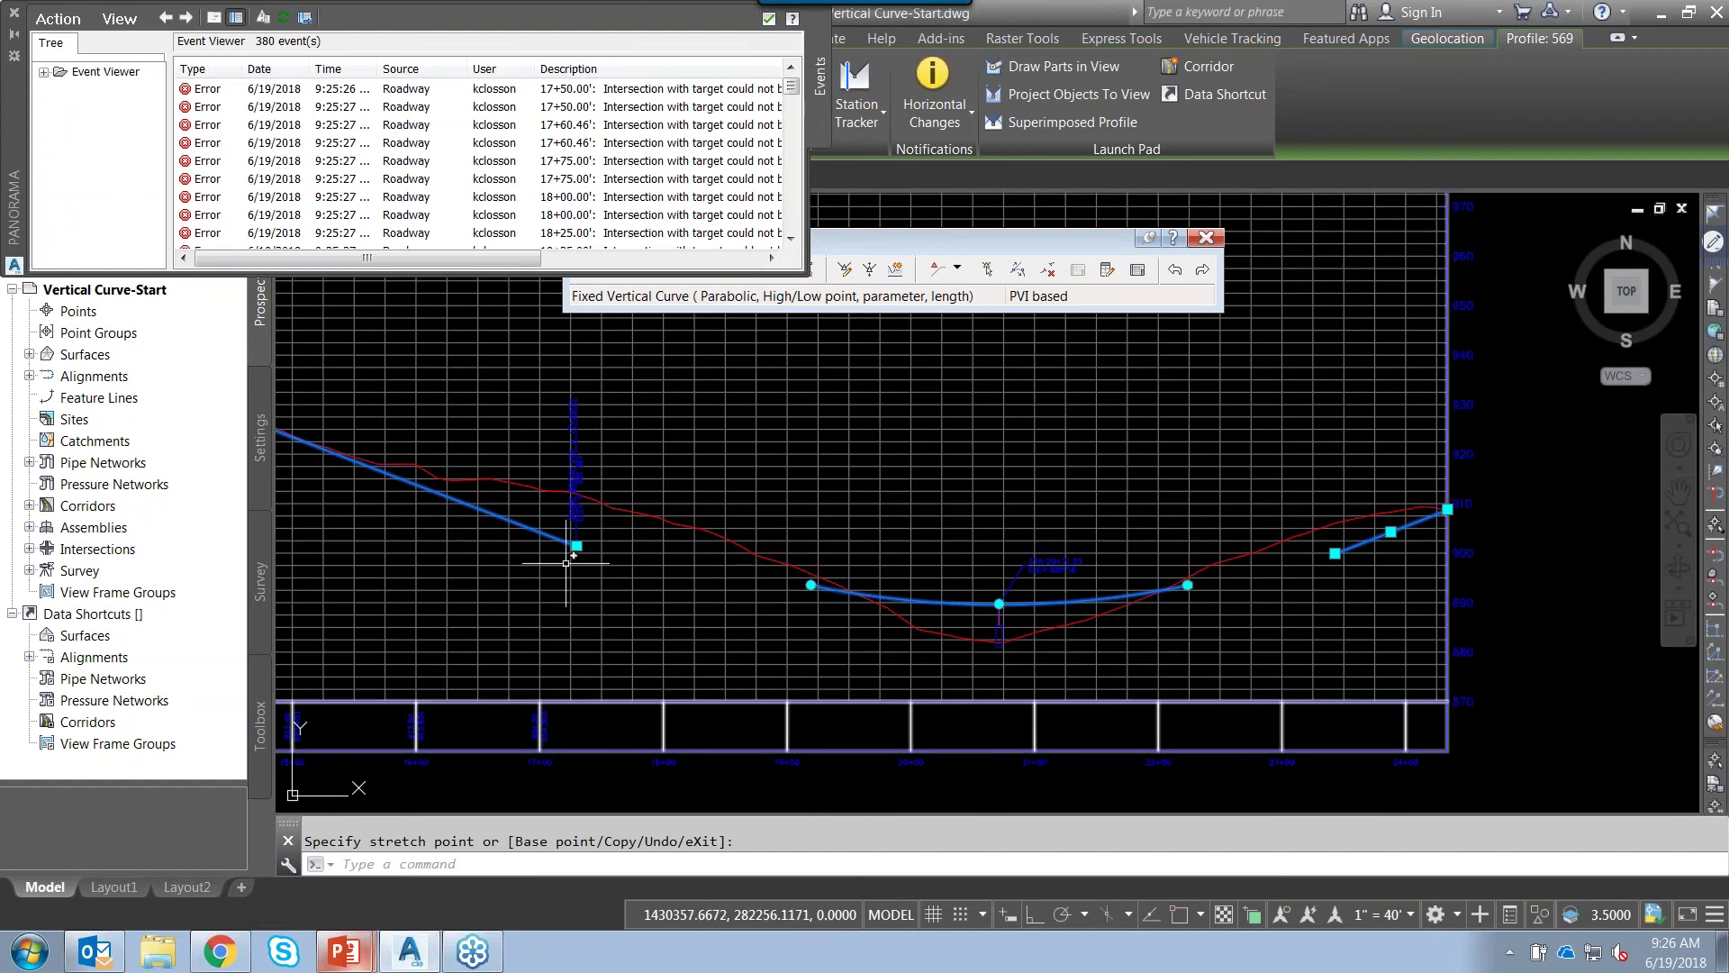
# - Move the Profile Layout Tools toolbar clear of the event list, above the profile curve
pyautogui.moveTo(991, 237); pyautogui.dragTo(1230, 310)
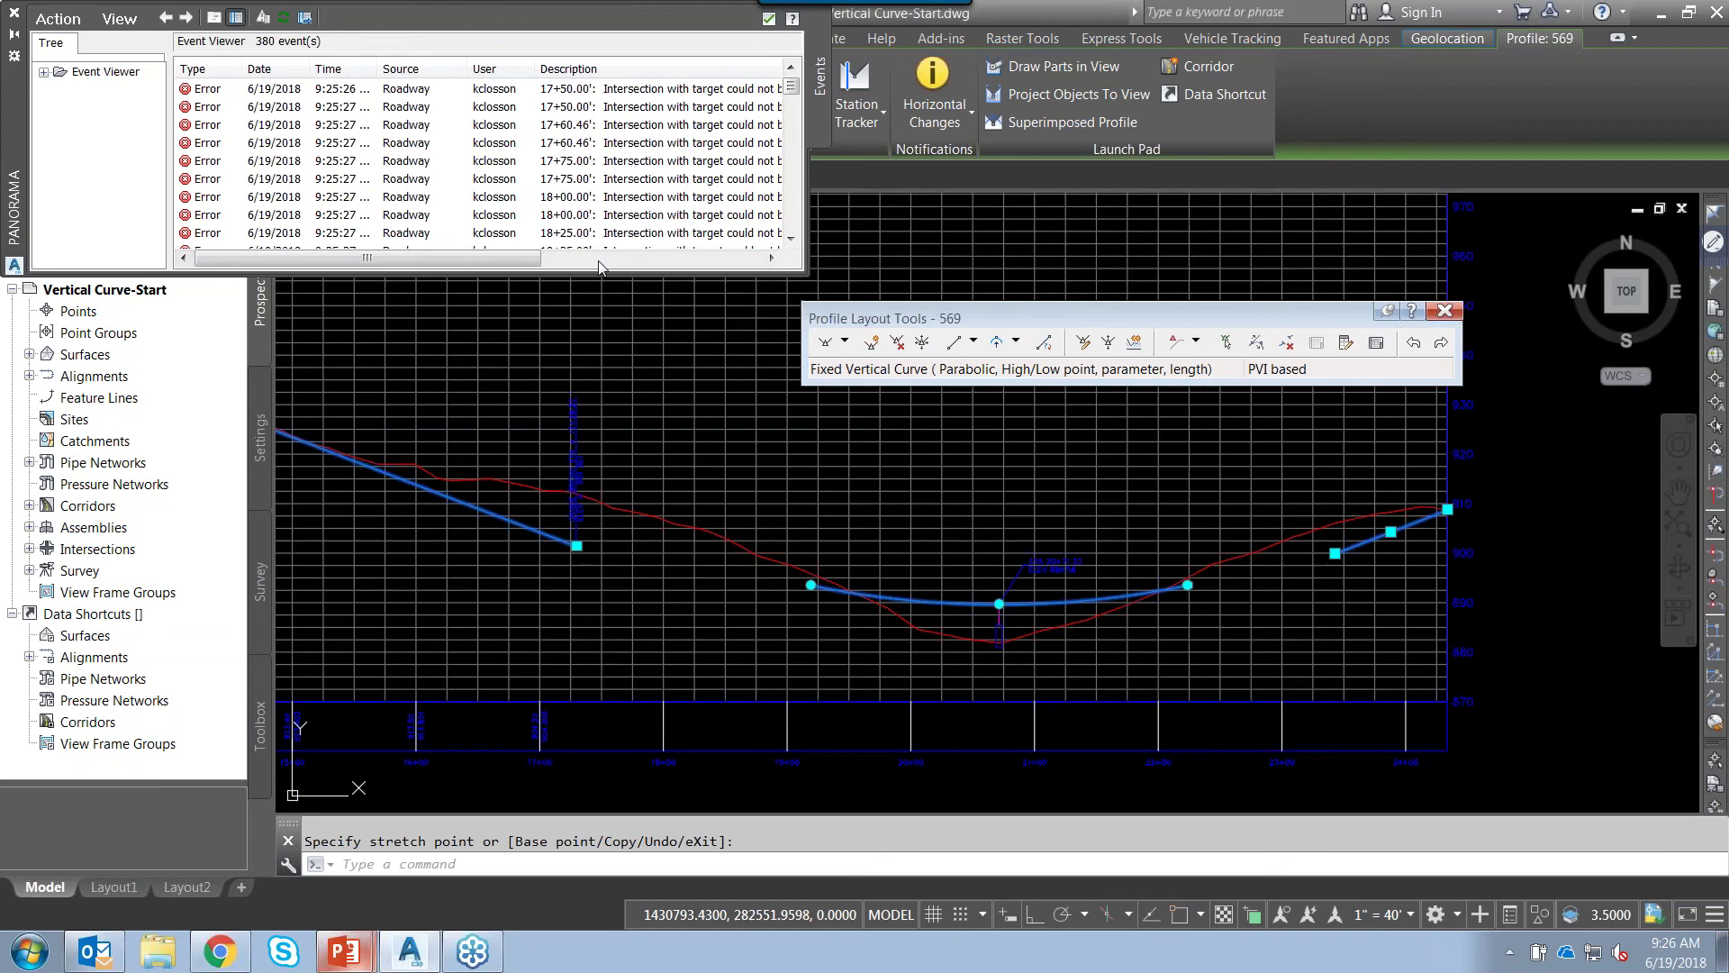
pyautogui.moveTo(975, 319); pyautogui.dragTo(972, 299)
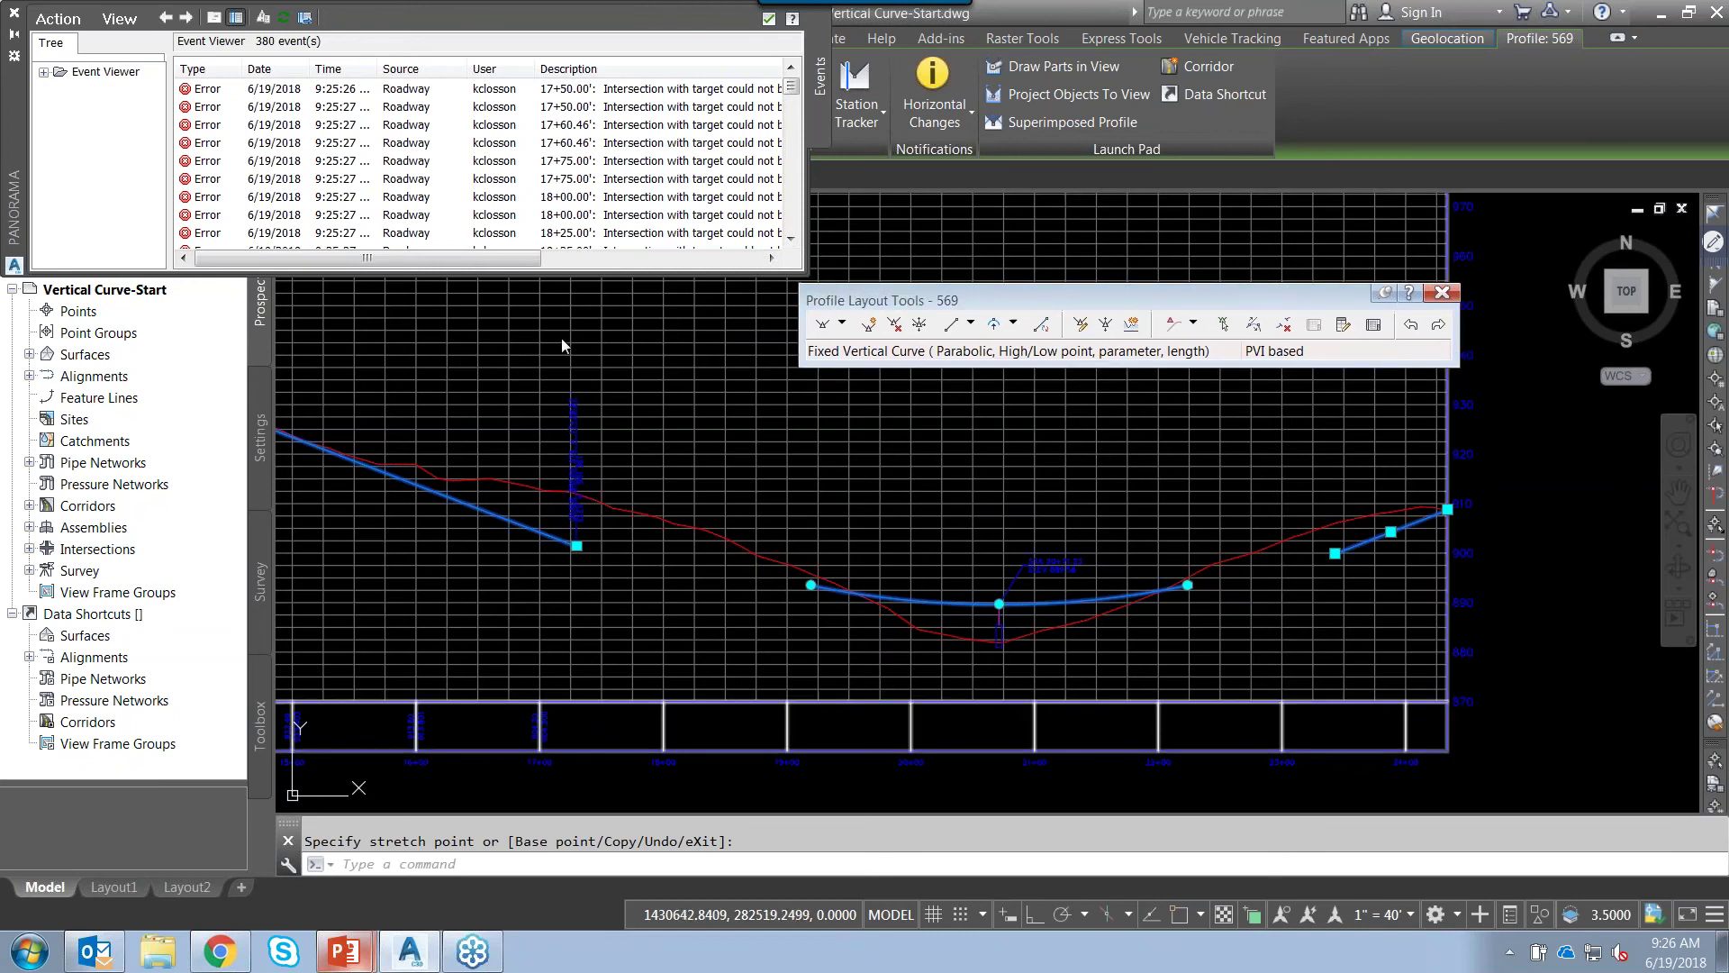
pyautogui.moveTo(1105, 299); pyautogui.dragTo(1085, 290)
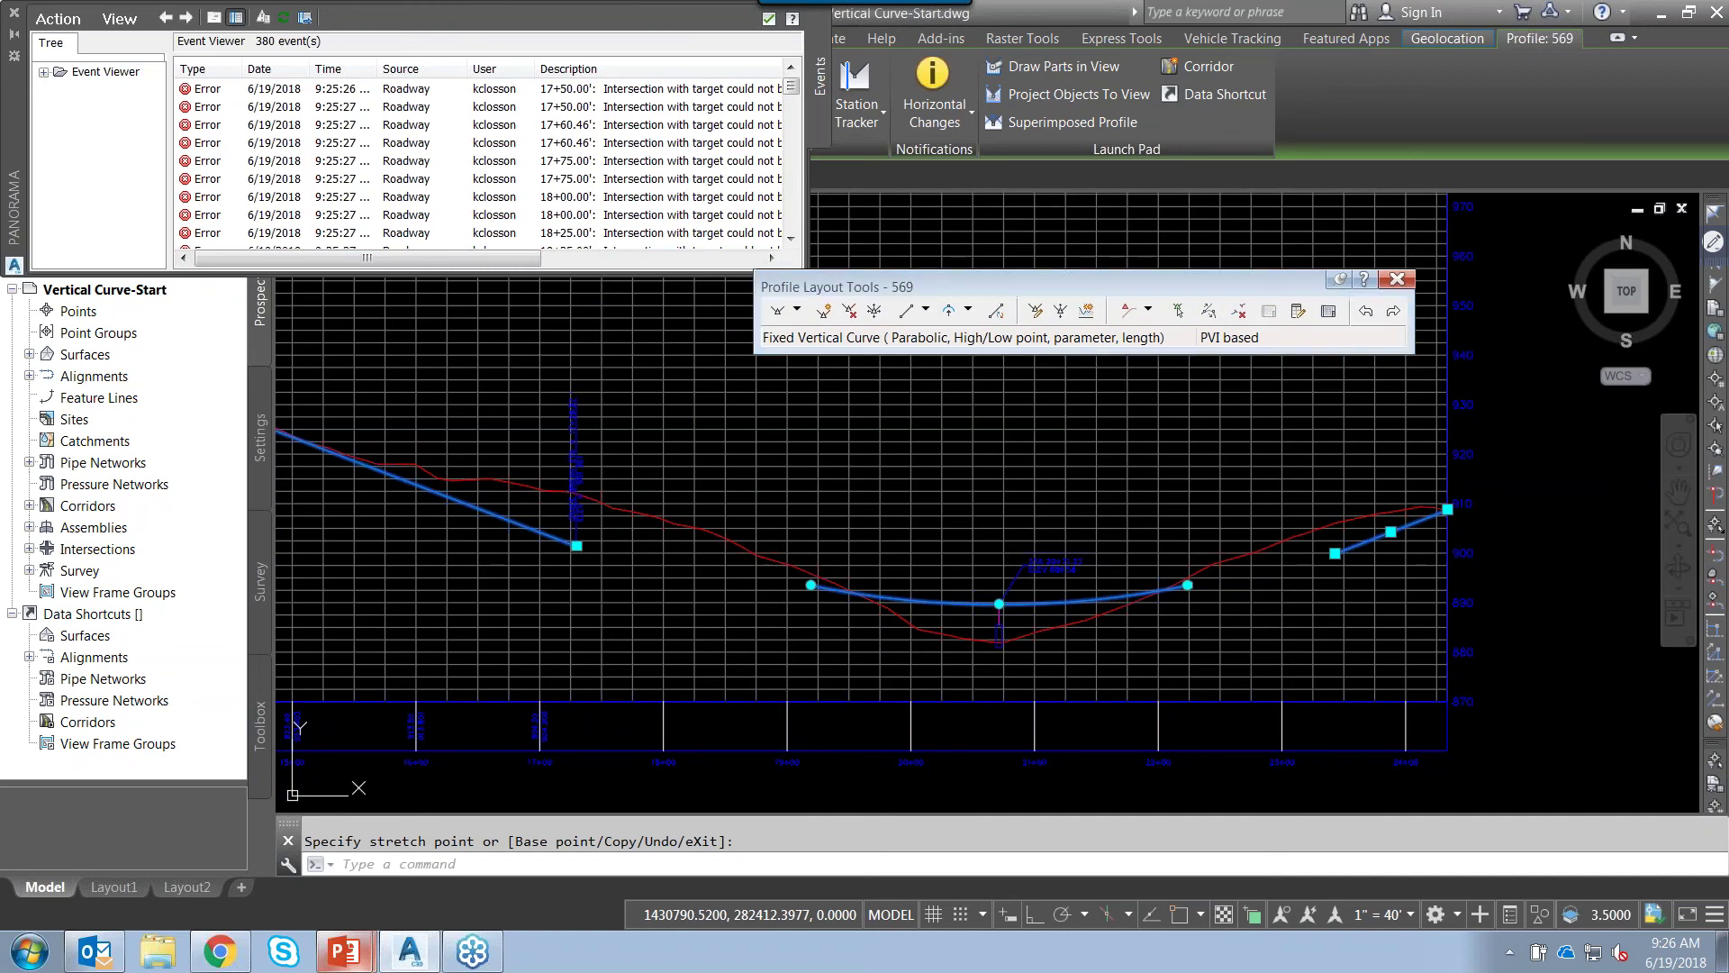
pyautogui.moveTo(946, 286); pyautogui.dragTo(942, 281)
pyautogui.click(921, 305)
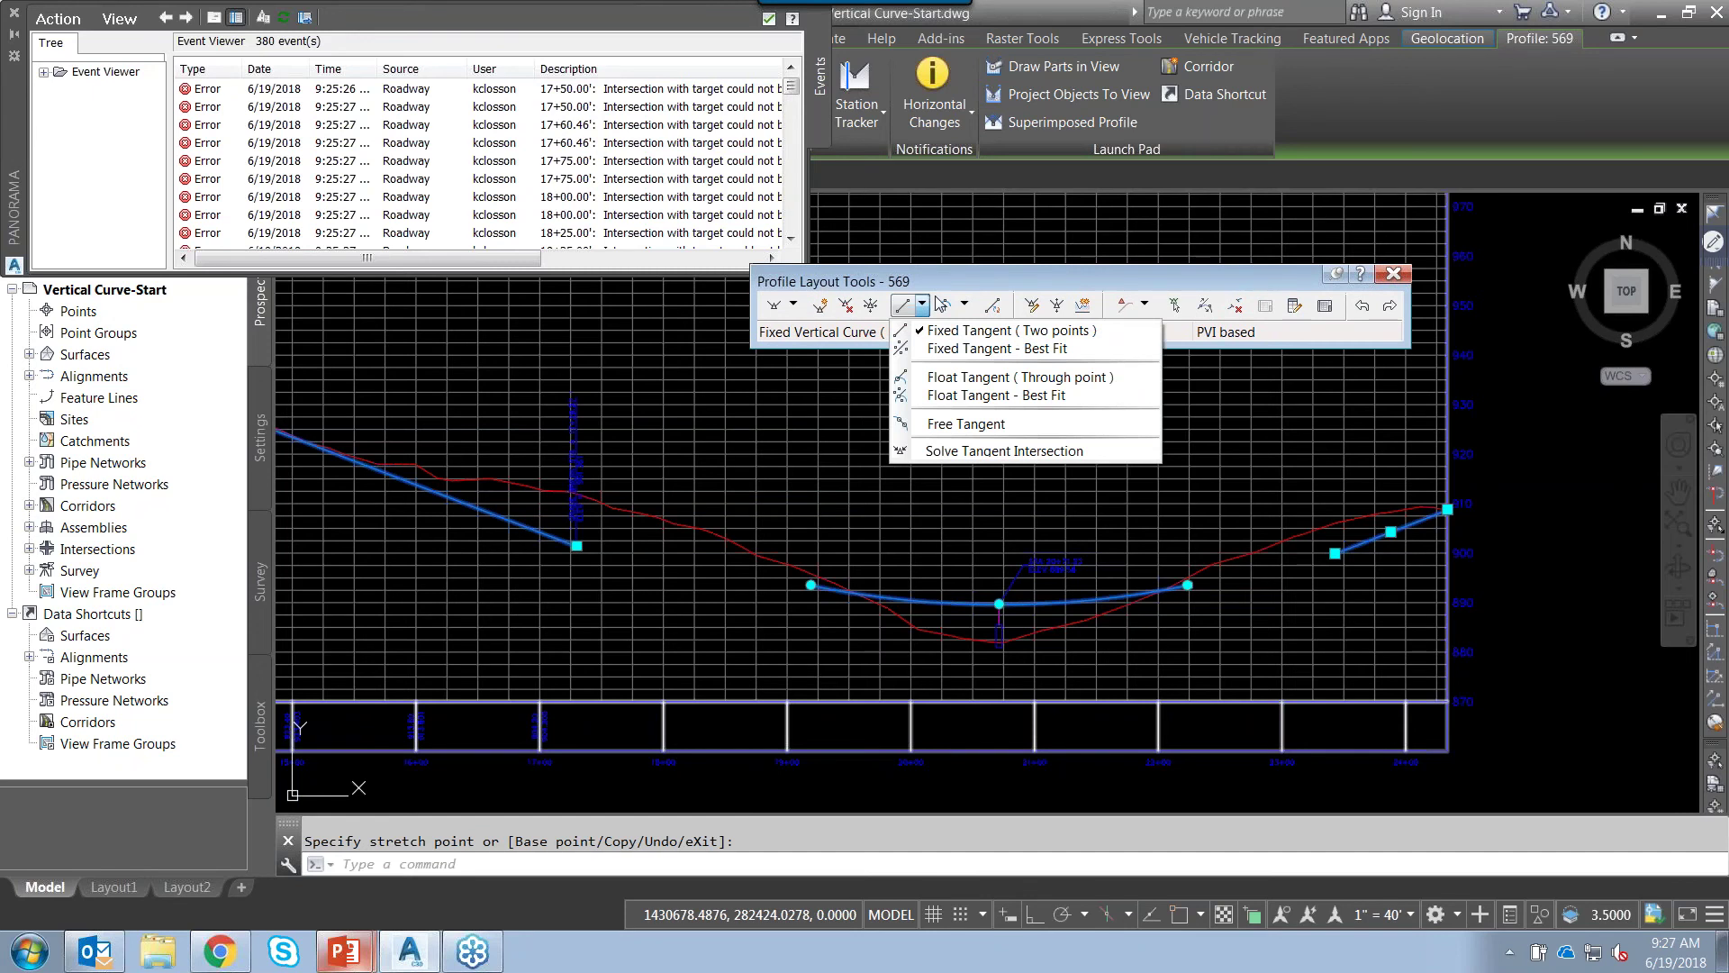
pyautogui.click(985, 377)
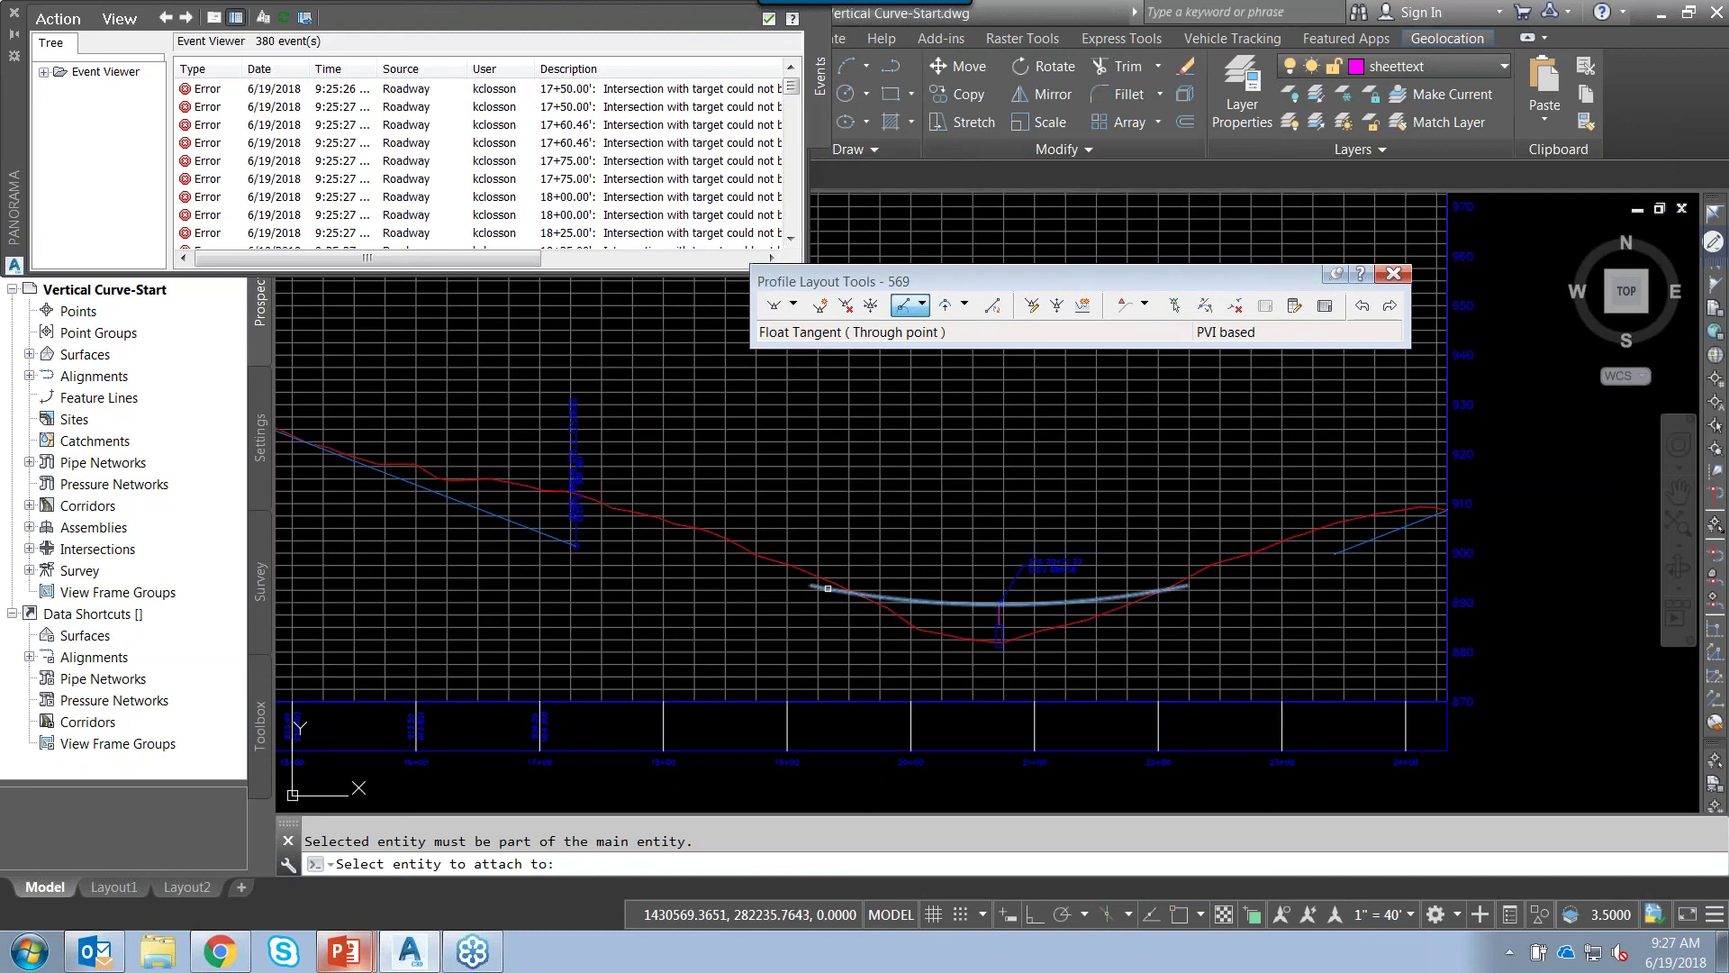
pyautogui.click(828, 587)
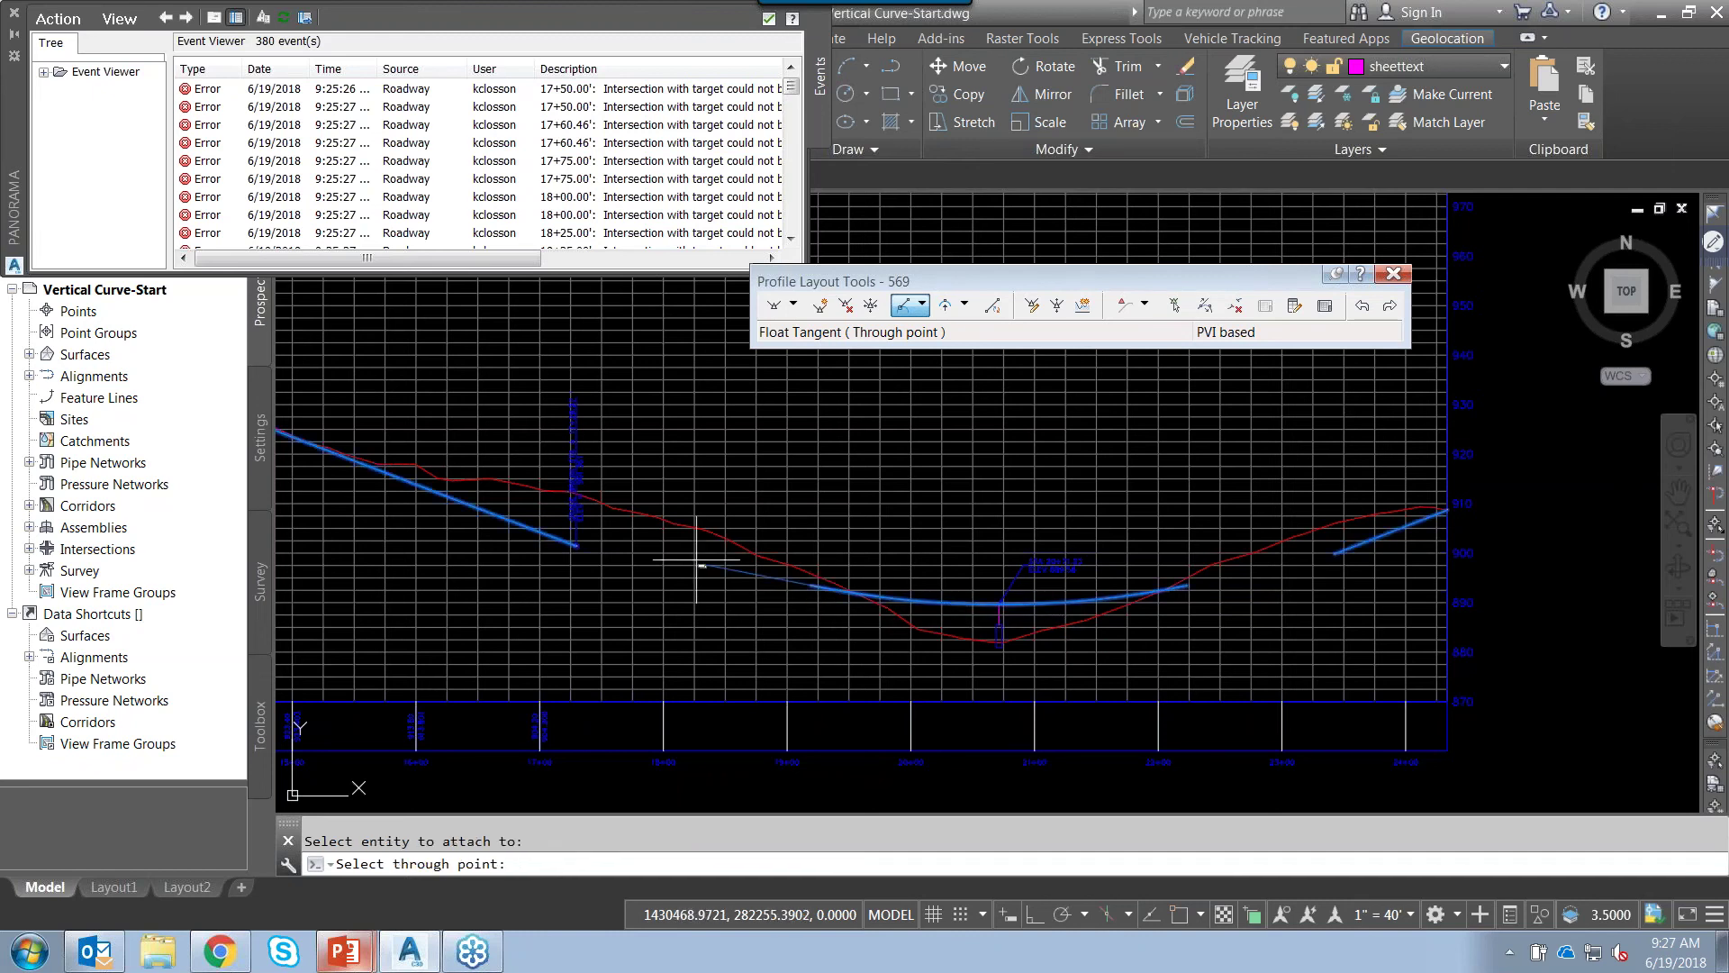
pyautogui.press('Escape')
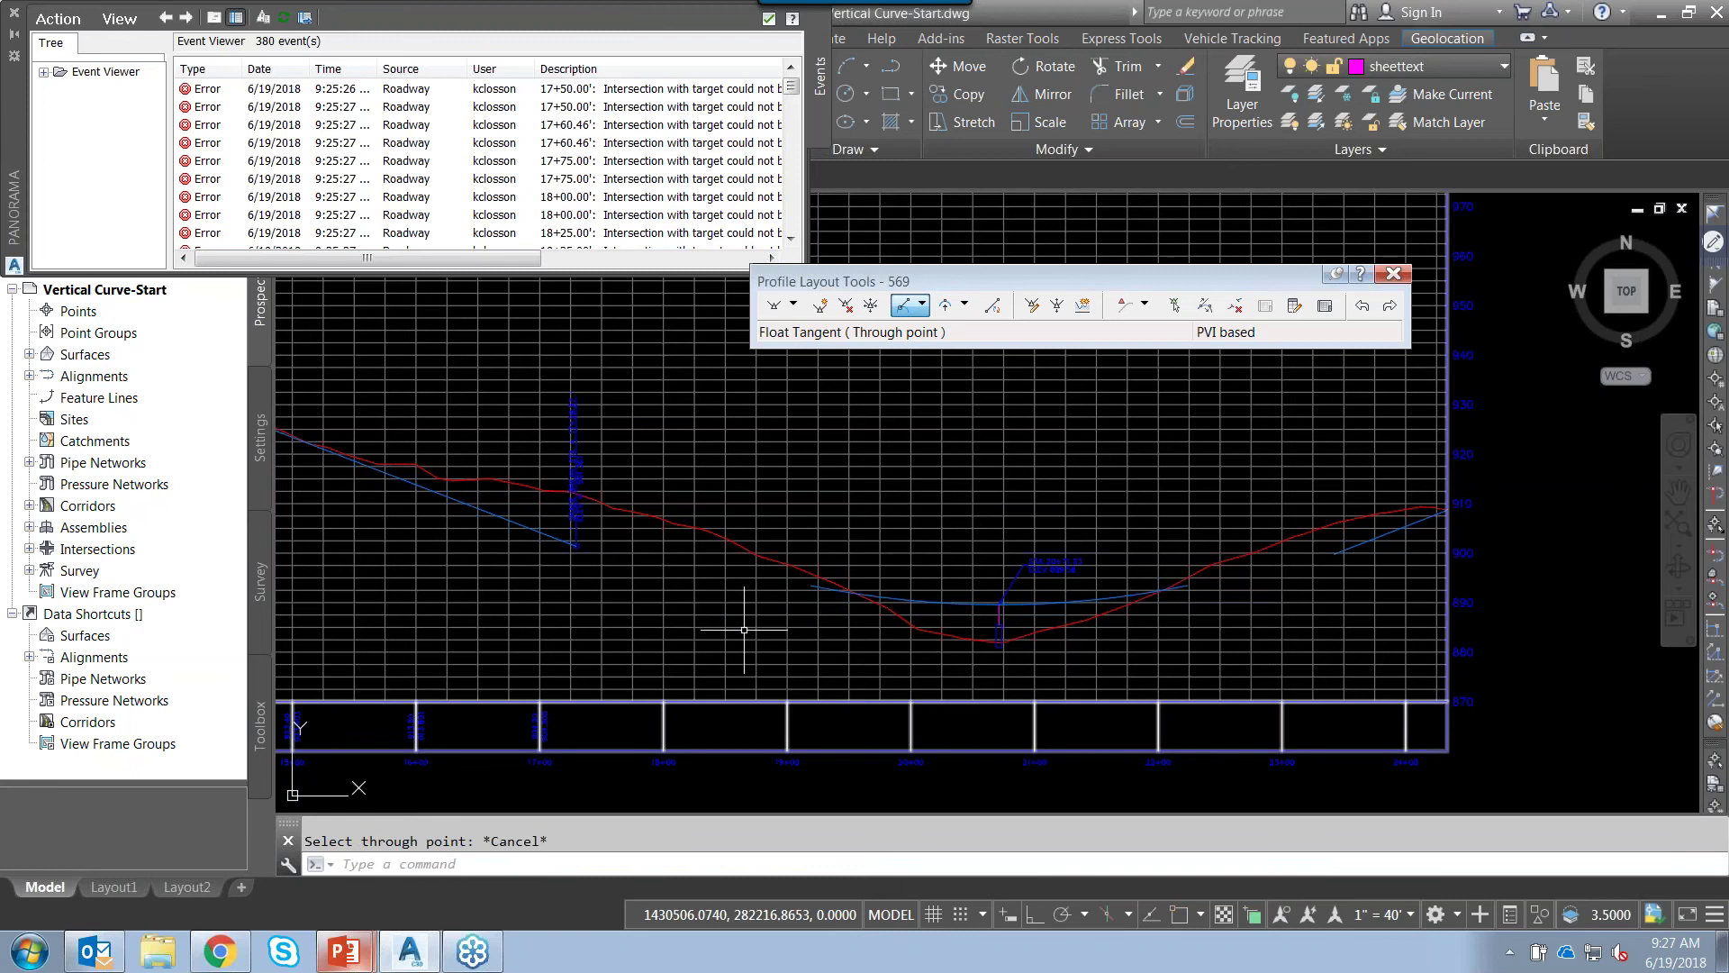
# - Start a Float Tangent (Through point) and attach it to the sag curve's start point using an Endpoint snap
pyautogui.click(923, 305)
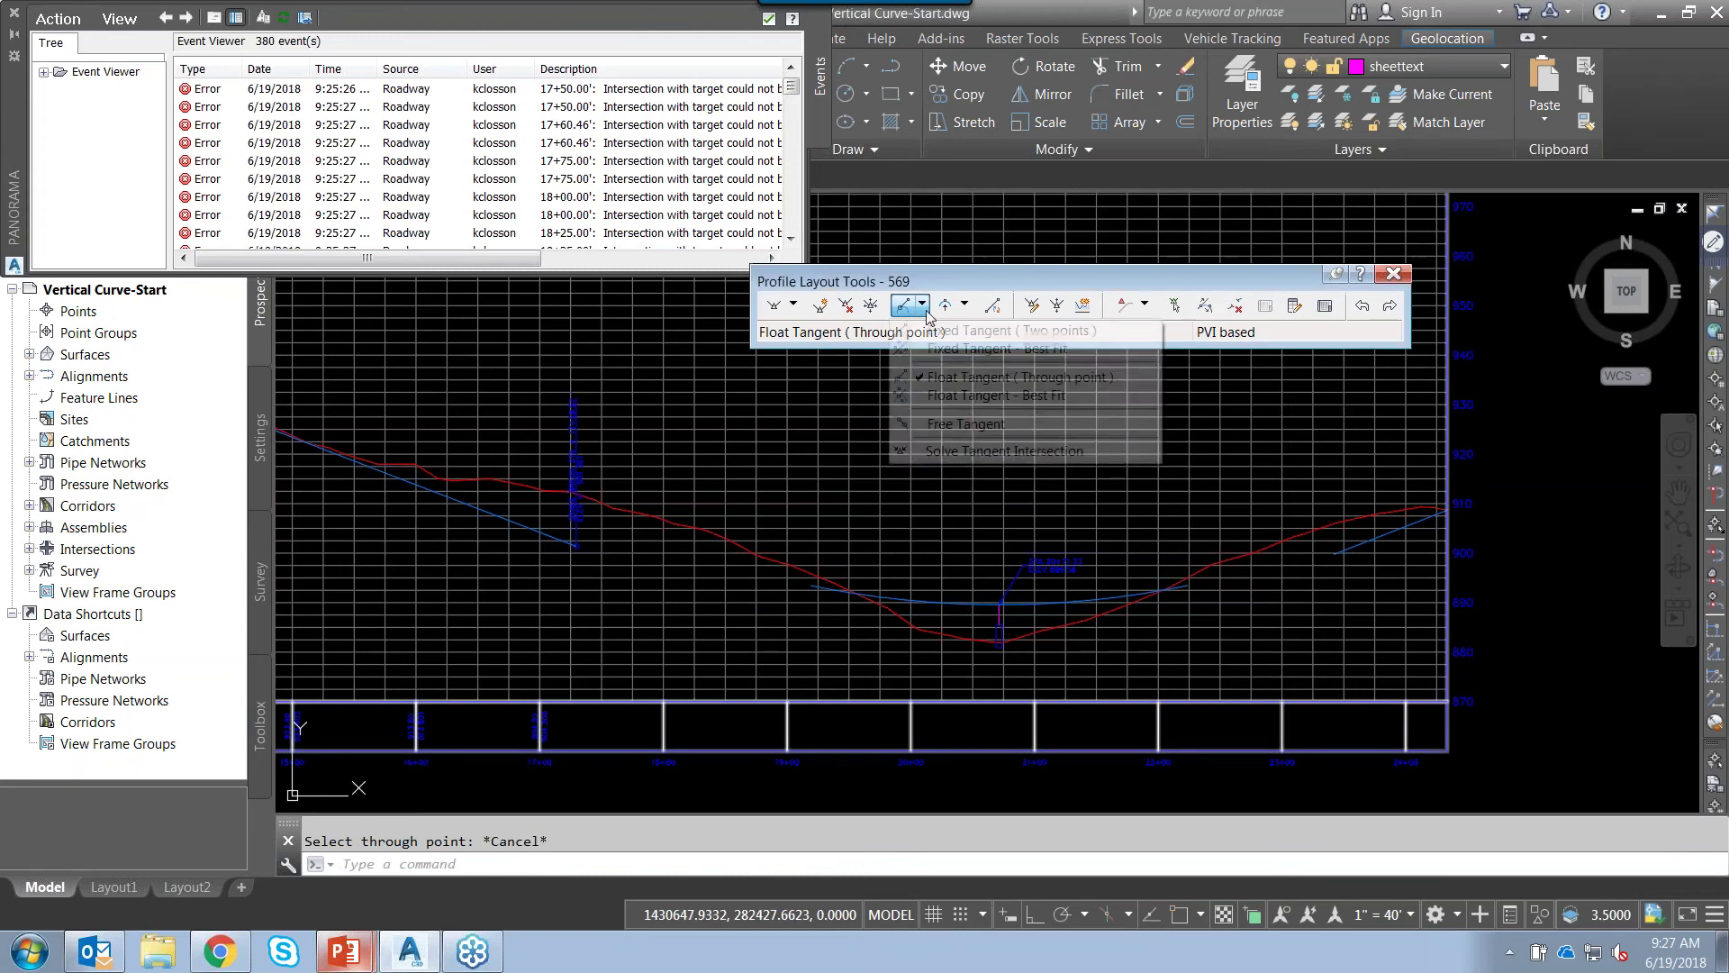
pyautogui.click(969, 380)
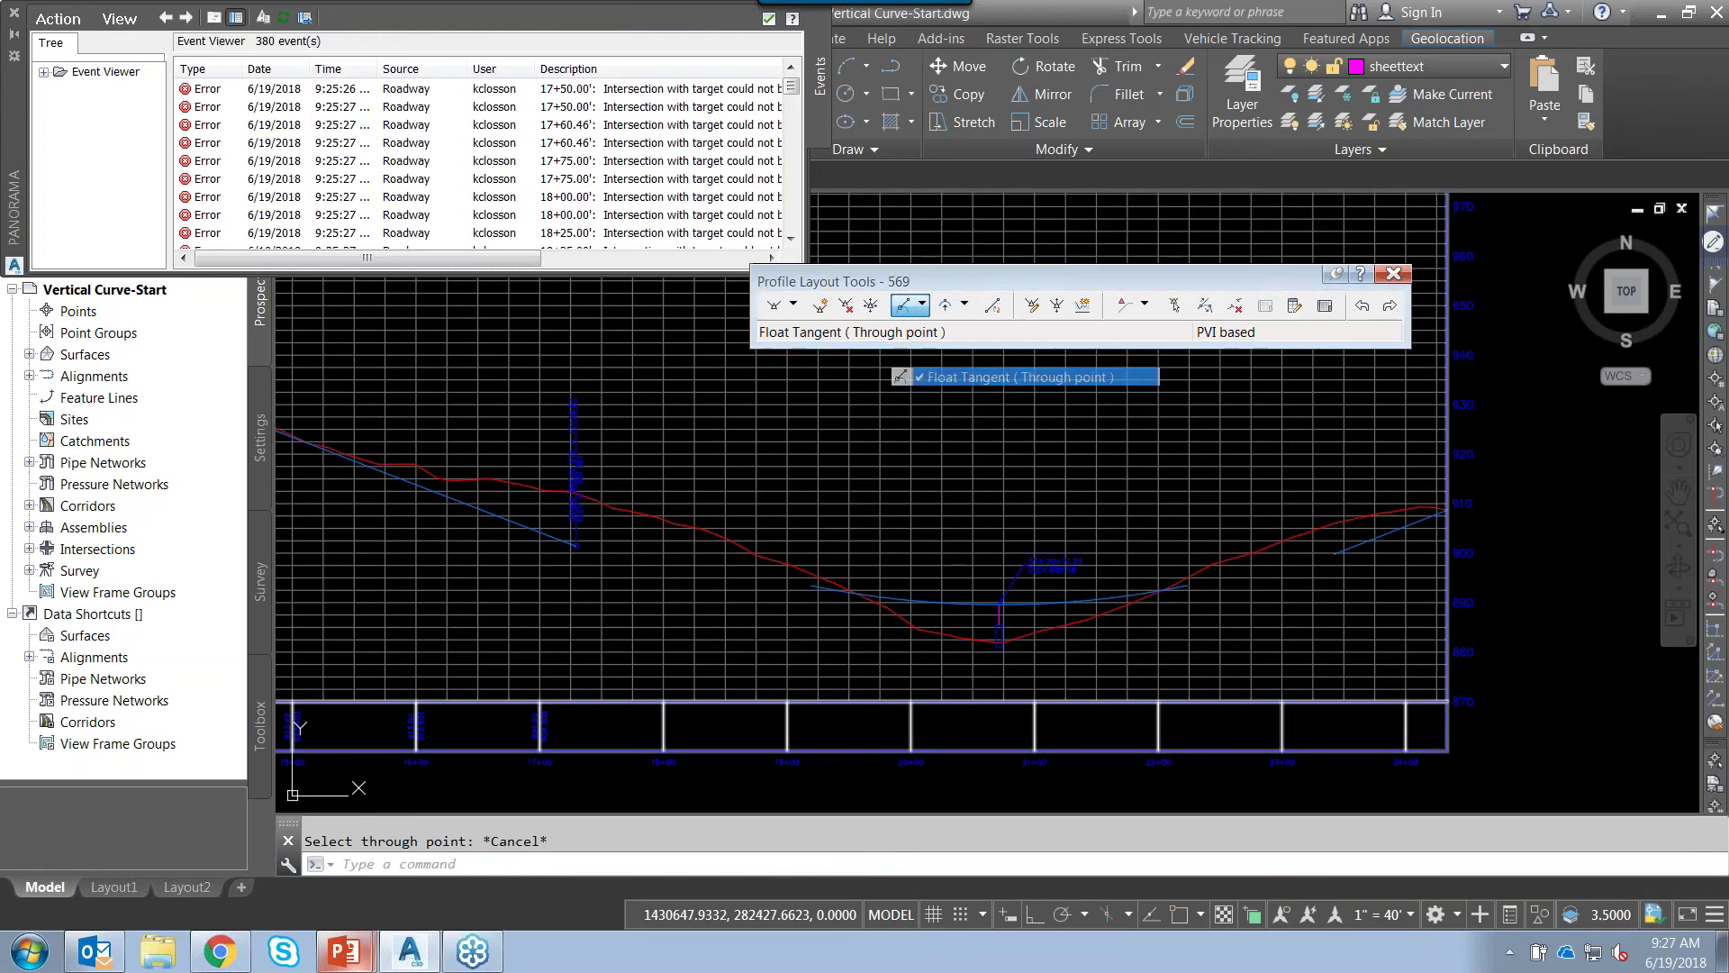
pyautogui.keyDown('shift'); pyautogui.rightClick(813, 569); pyautogui.keyUp('shift')
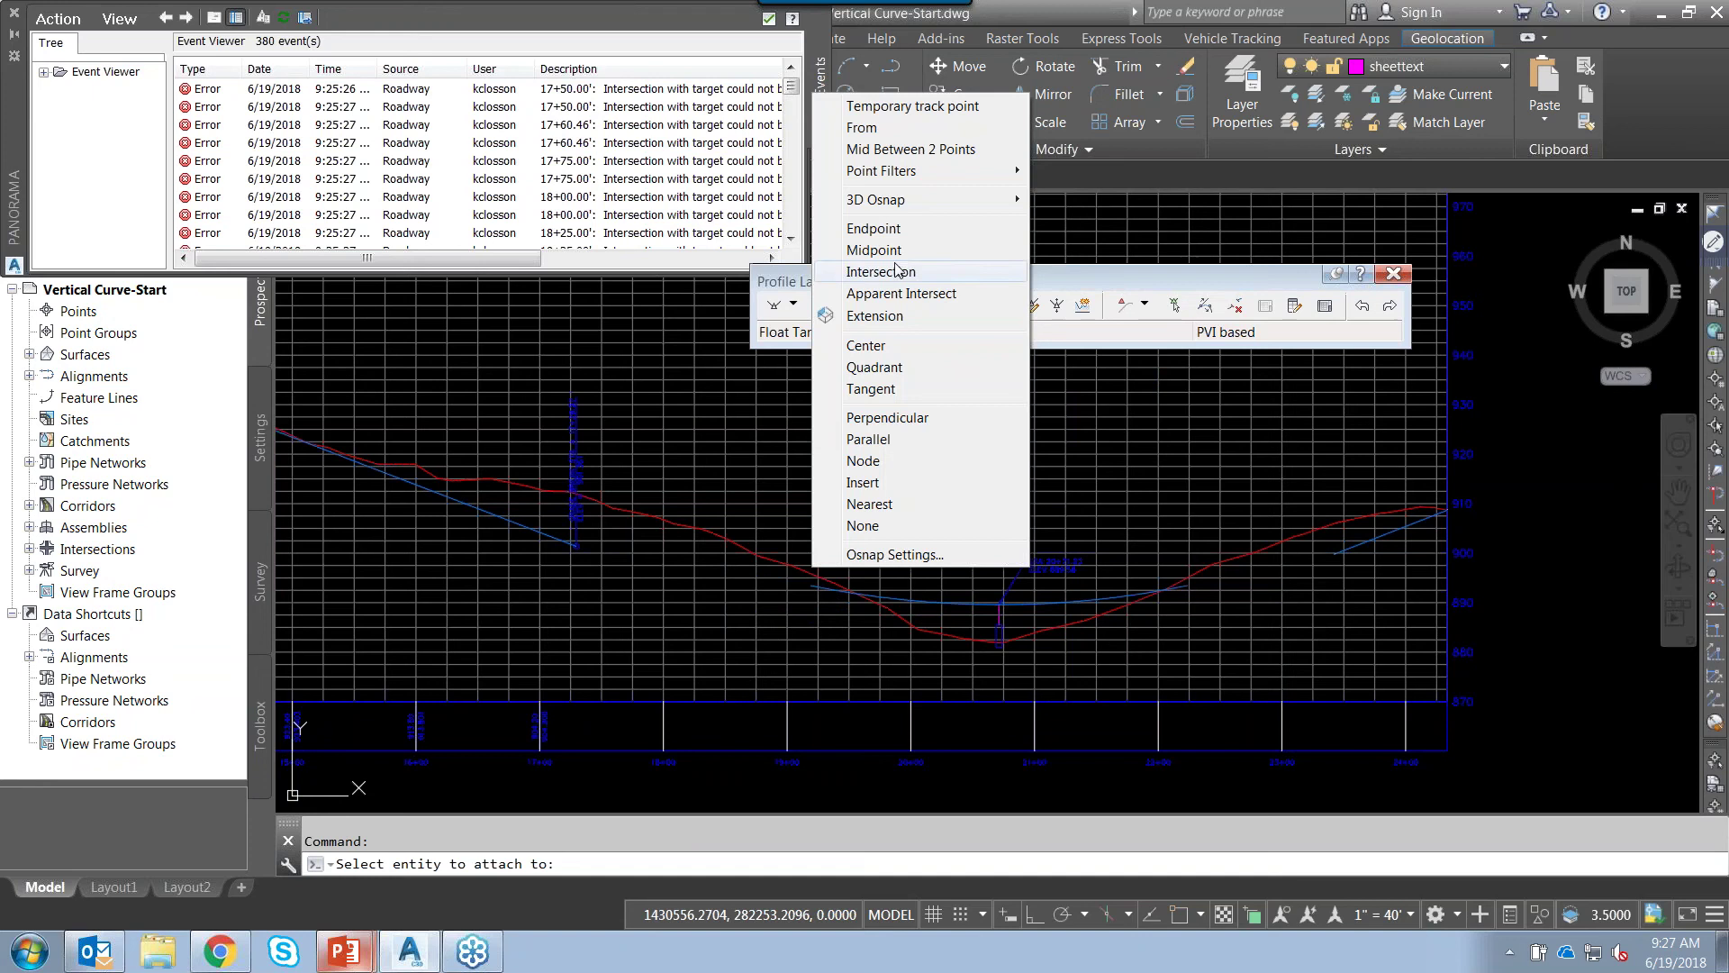
pyautogui.click(873, 228)
pyautogui.scroll(5, 826, 572)
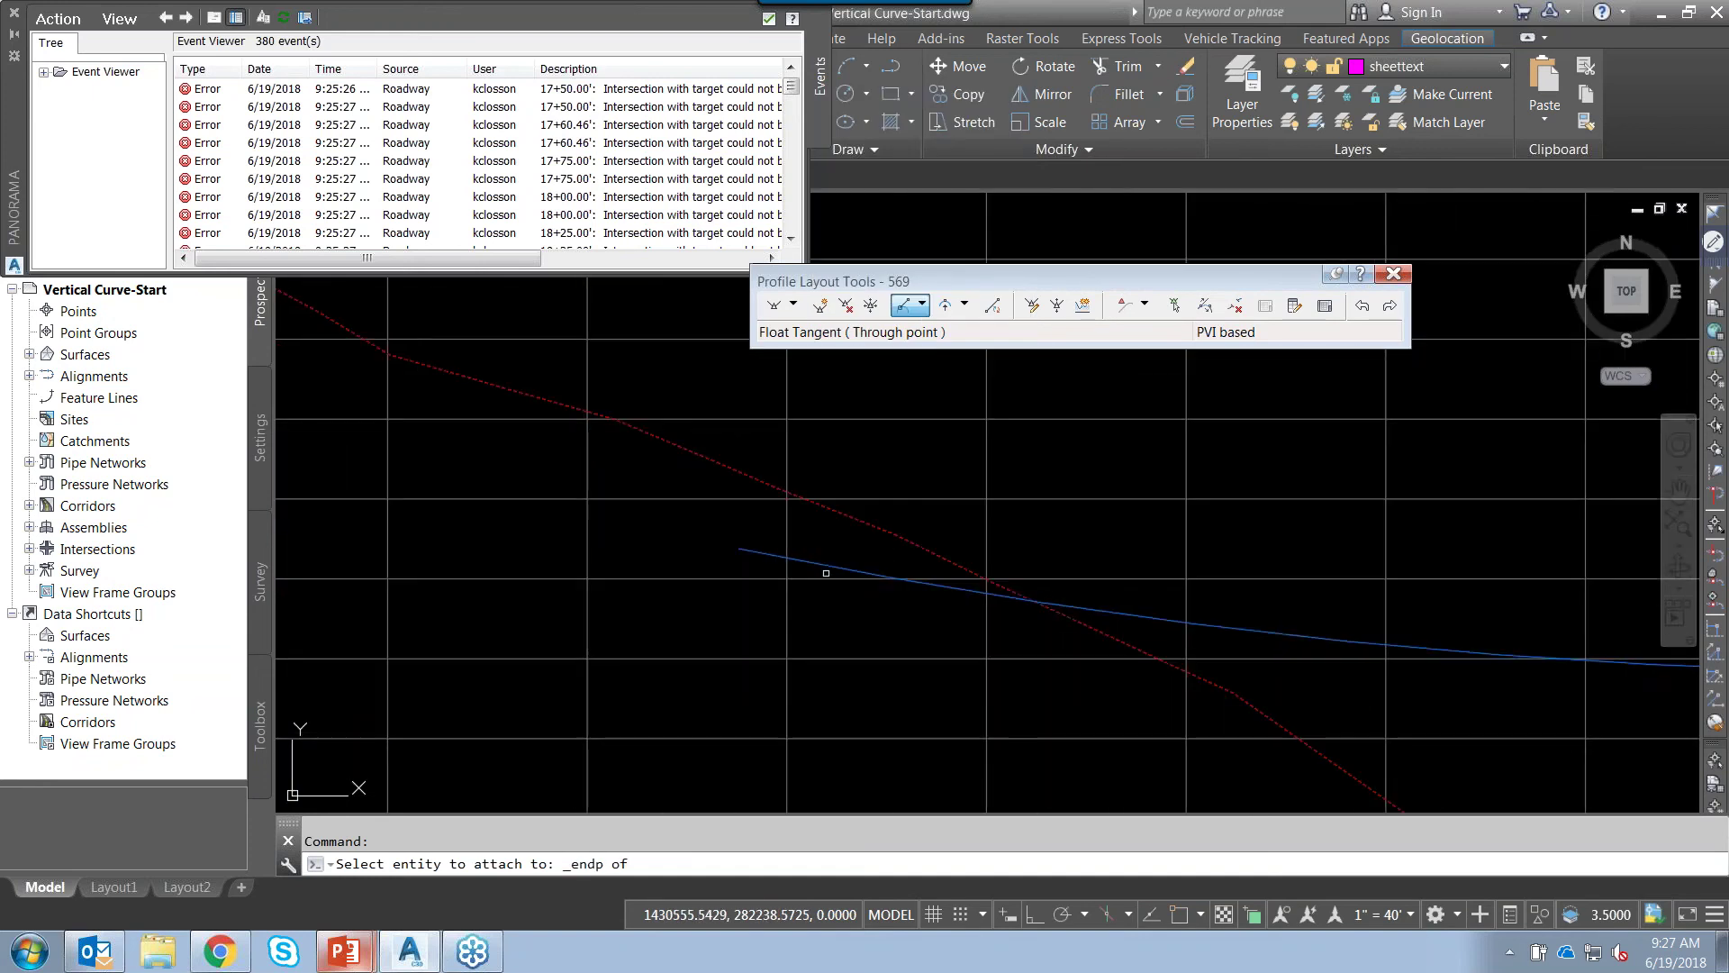
pyautogui.click(738, 549)
# - Pass the floating tangent through the lower endpoint of the incoming tangent using an Endpoint snap, and end the command
pyautogui.scroll(-5, 589, 520)
pyautogui.scroll(-2, 494, 502)
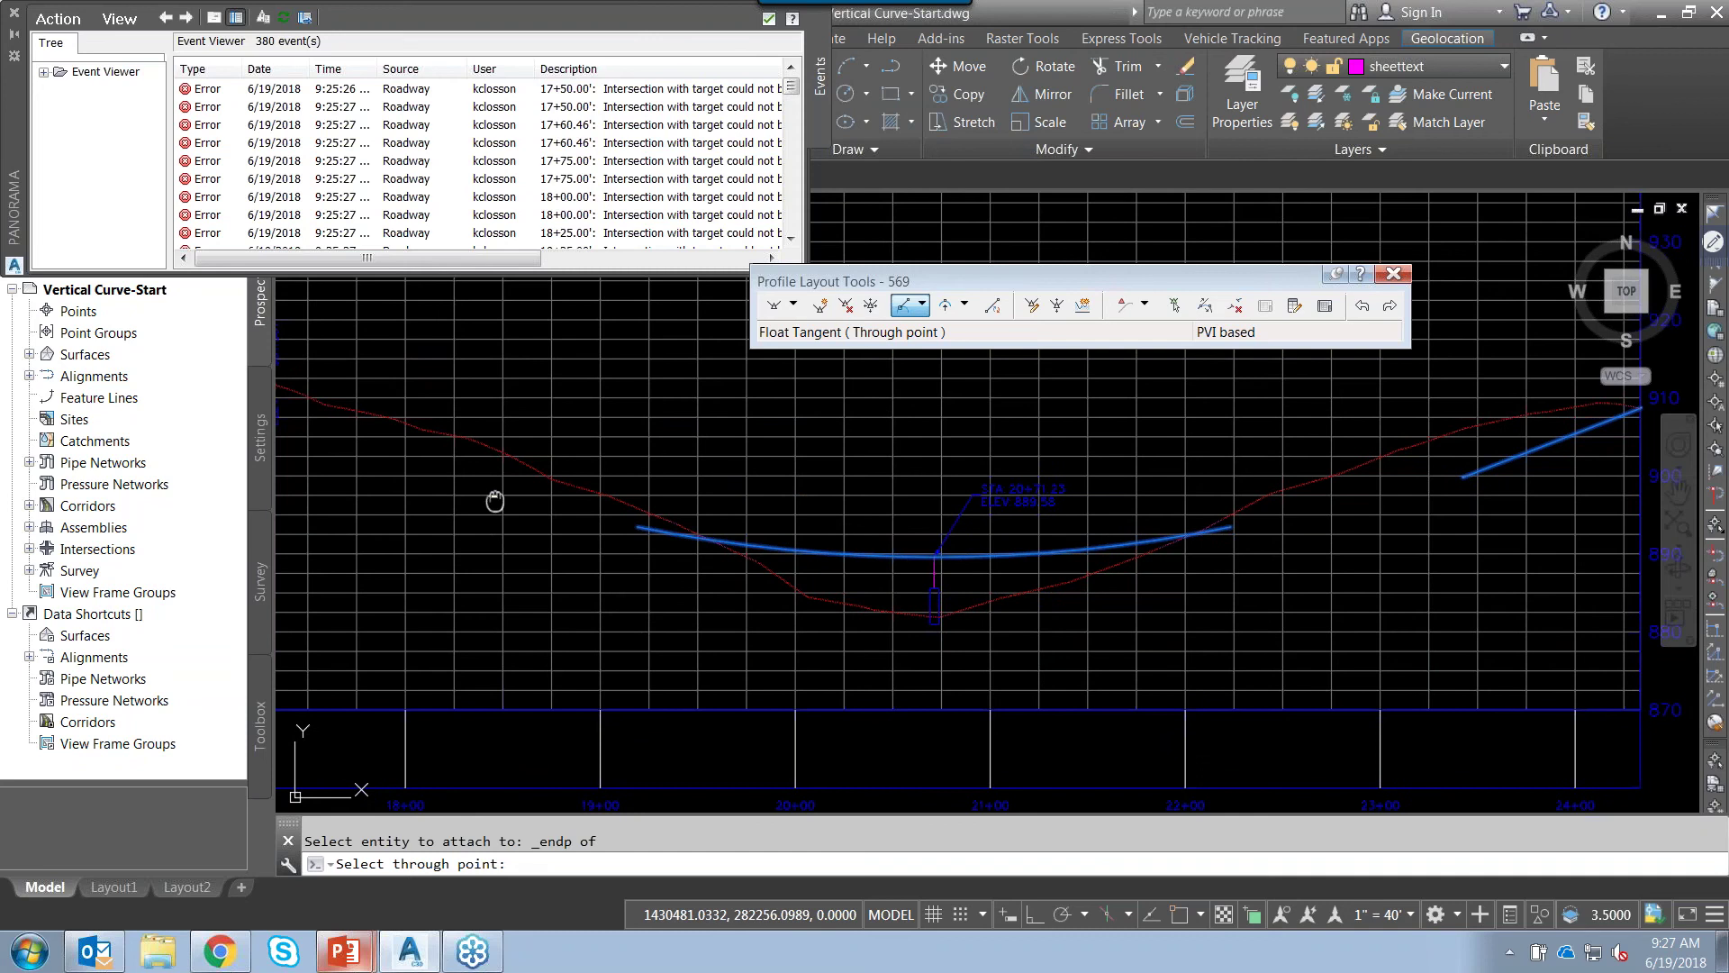
pyautogui.scroll(-2, 645, 645)
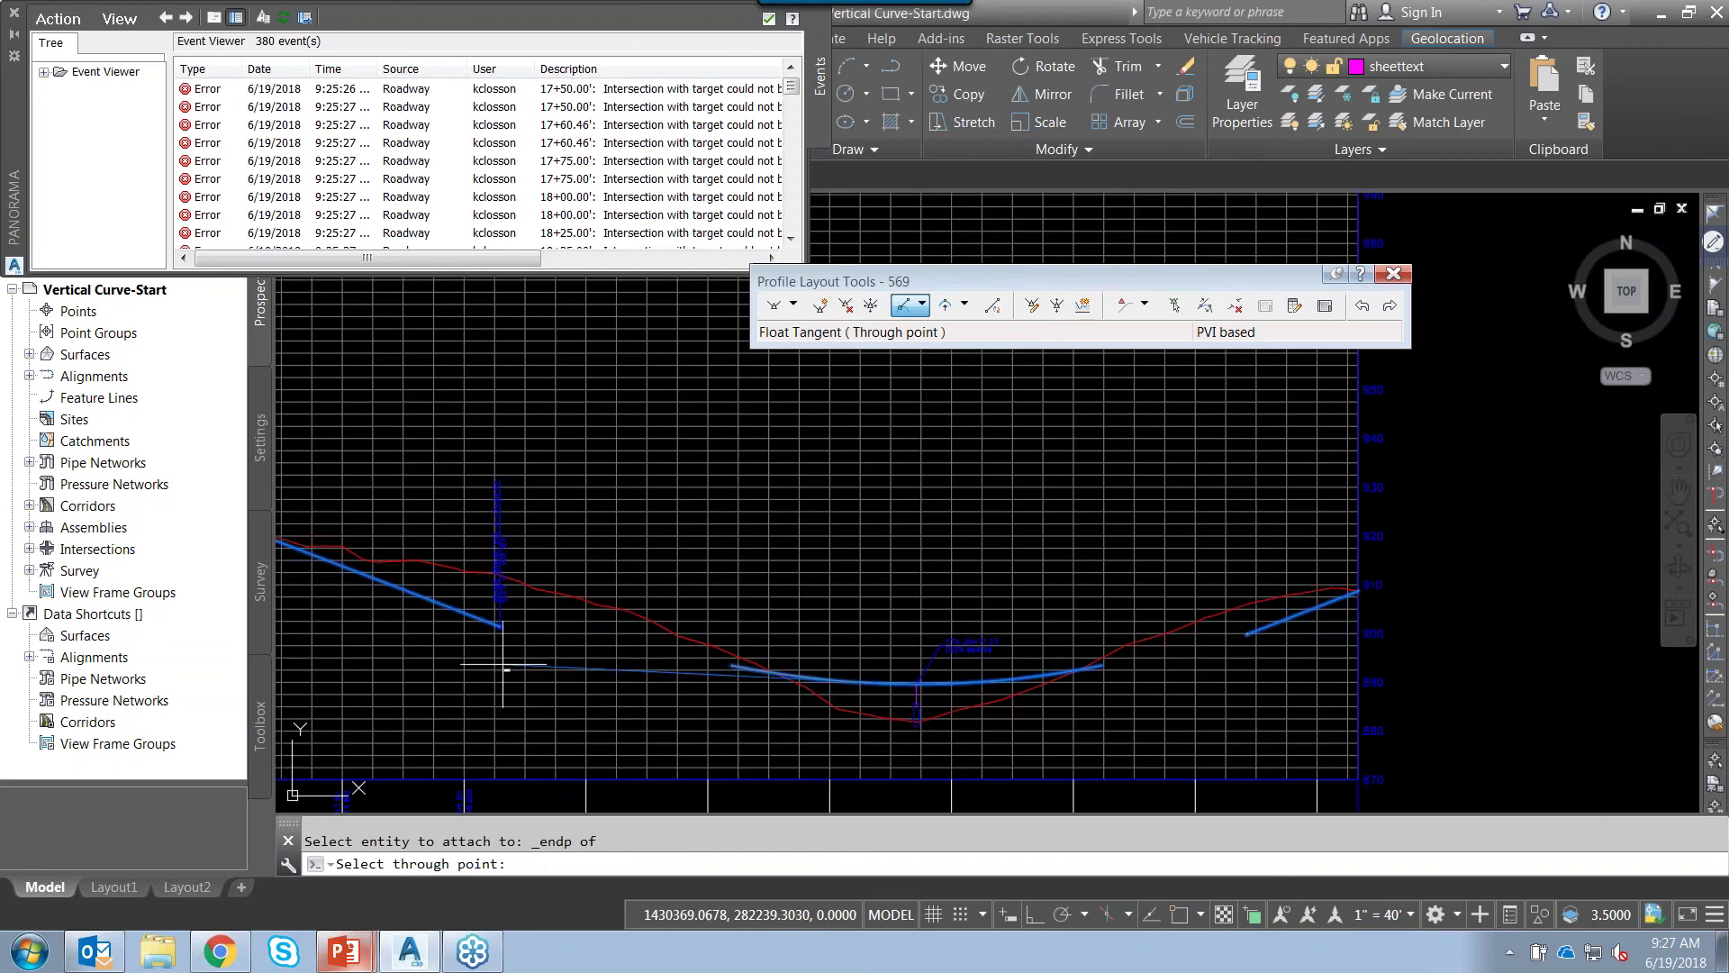
pyautogui.keyDown('shift'); pyautogui.rightClick(527, 633); pyautogui.keyUp('shift')
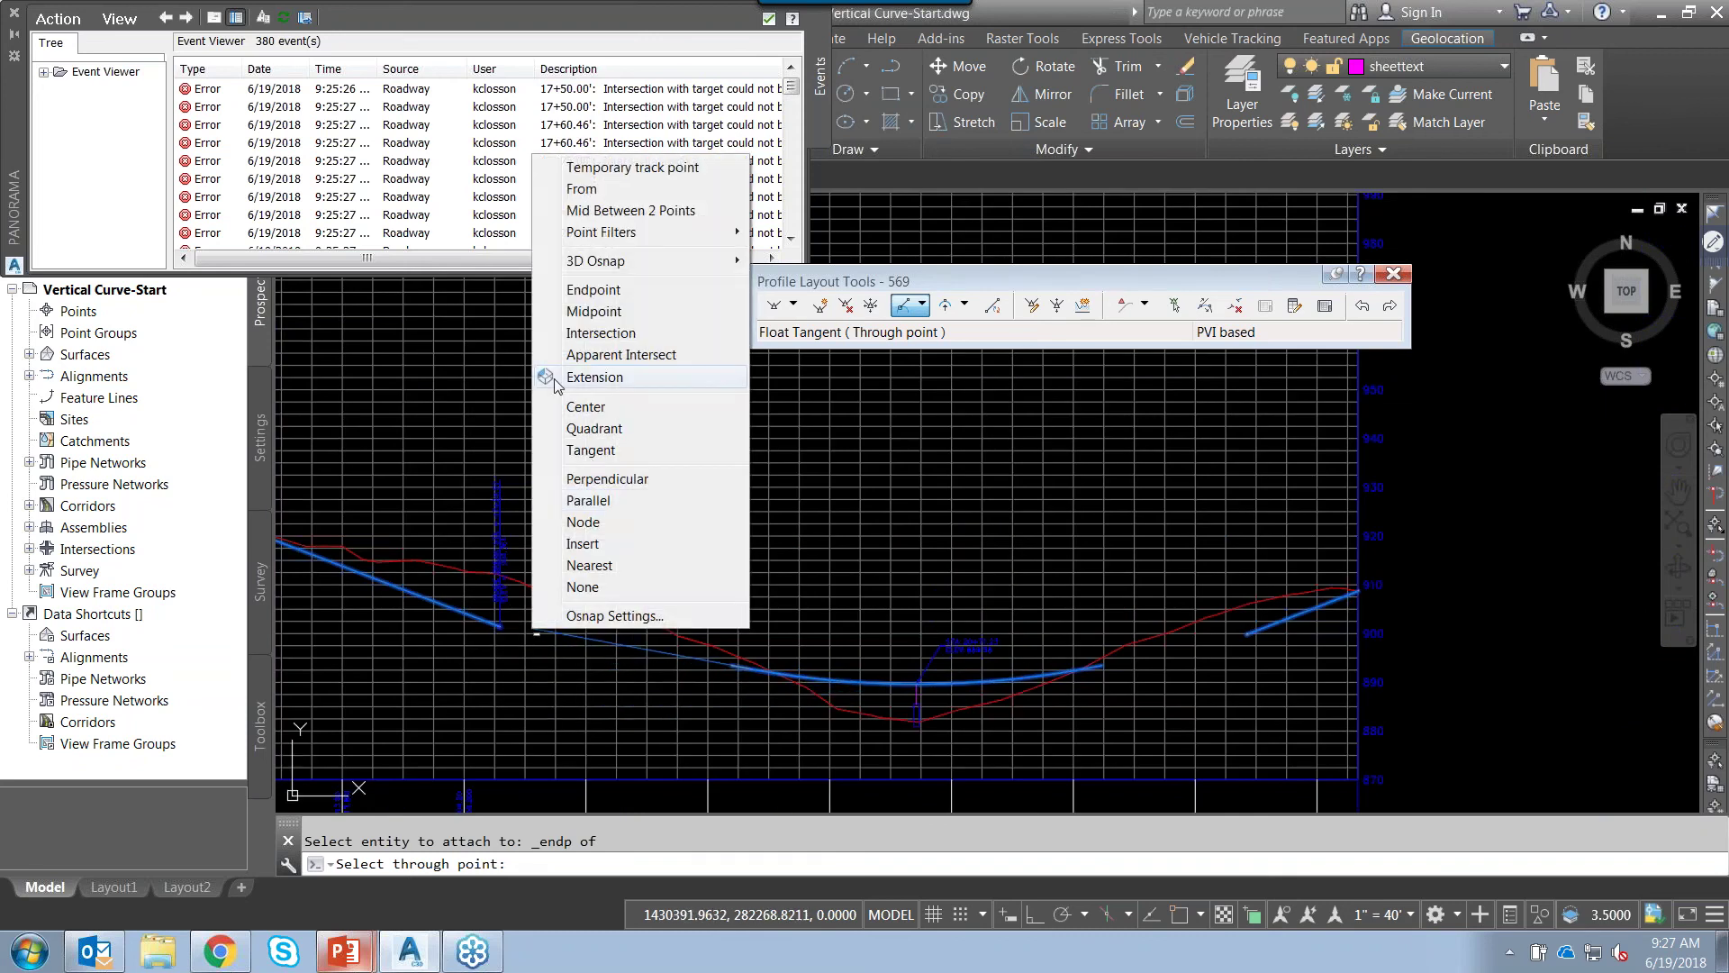
pyautogui.click(594, 291)
pyautogui.scroll(2, 517, 526)
pyautogui.scroll(2, 495, 741)
pyautogui.moveTo(494, 741); pyautogui.dragTo(525, 696, button='middle')
pyautogui.scroll(-2, 554, 597)
pyautogui.click(547, 598)
pyautogui.scroll(-2, 548, 598)
pyautogui.scroll(5, 1030, 728)
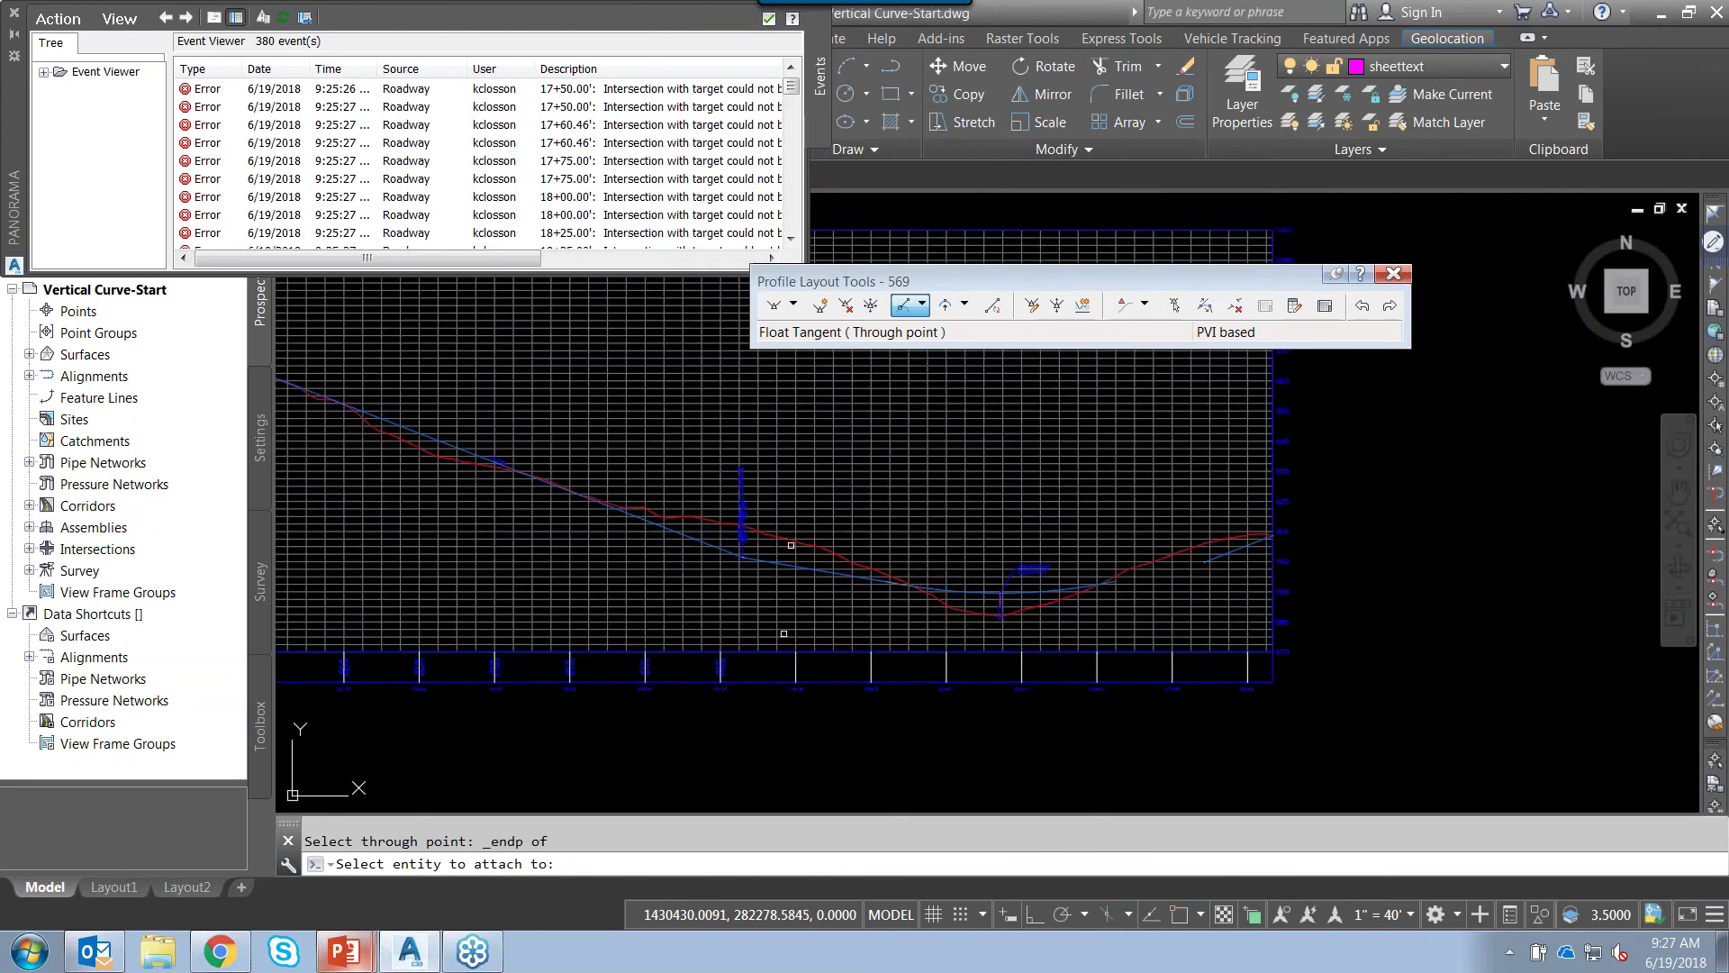
pyautogui.scroll(4, 1132, 541)
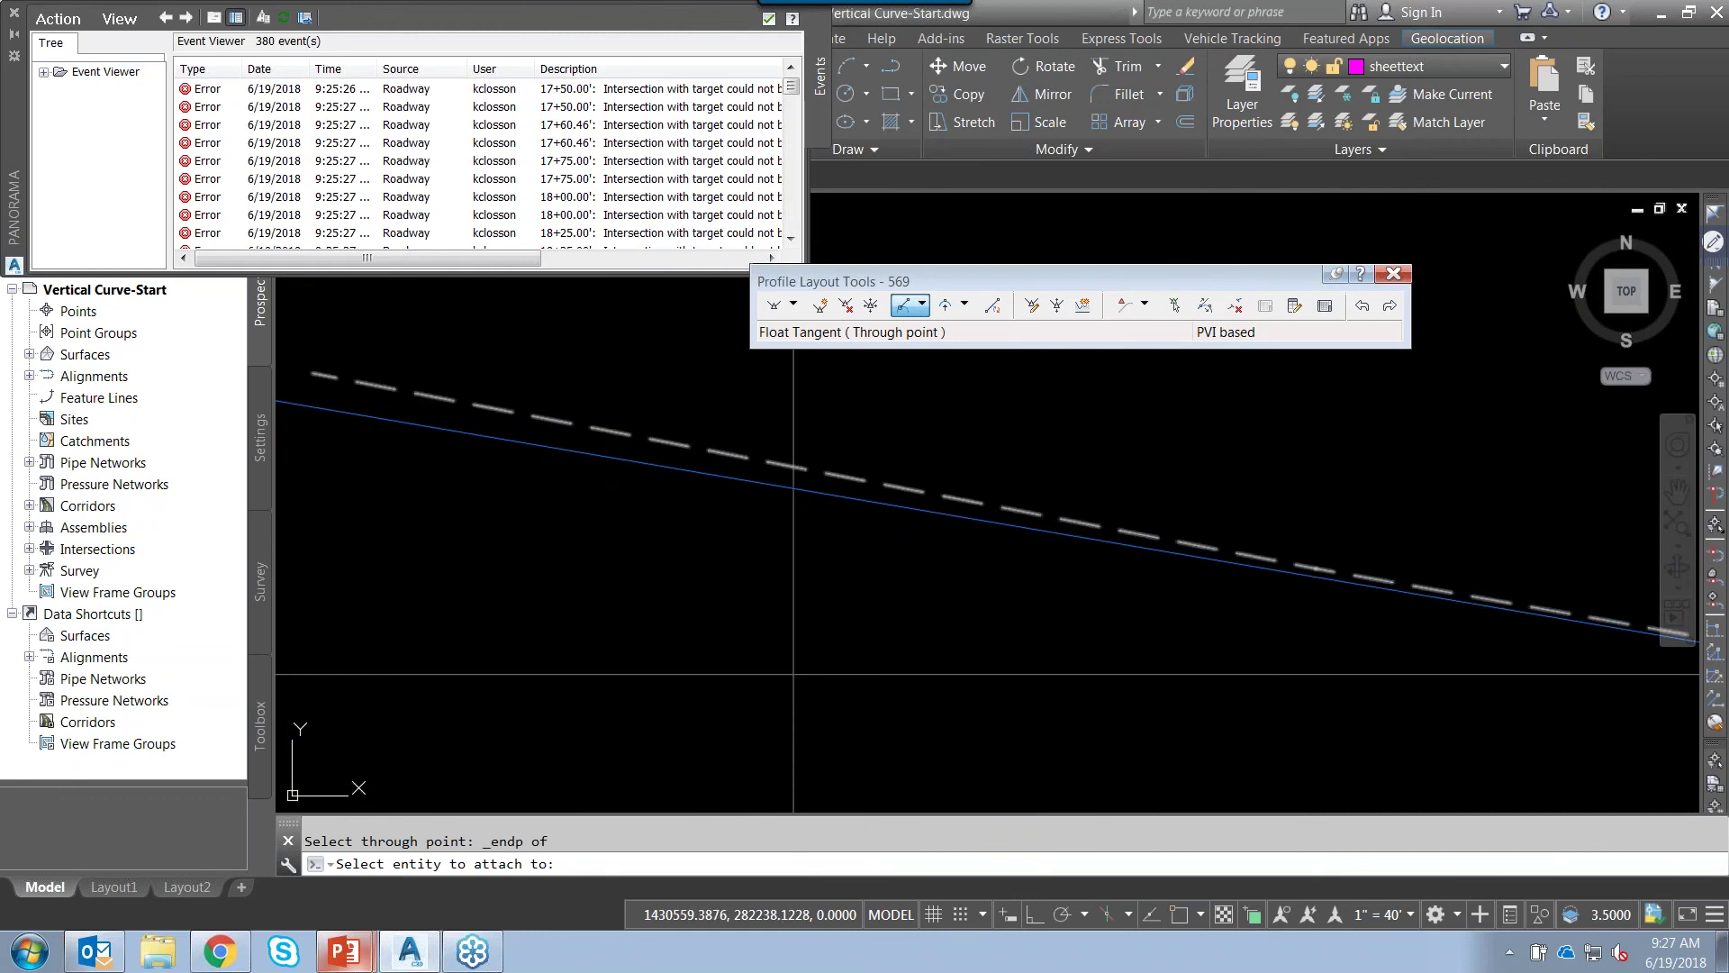
pyautogui.scroll(-8, 965, 529)
pyautogui.click(968, 530)
pyautogui.scroll(-6, 1268, 781)
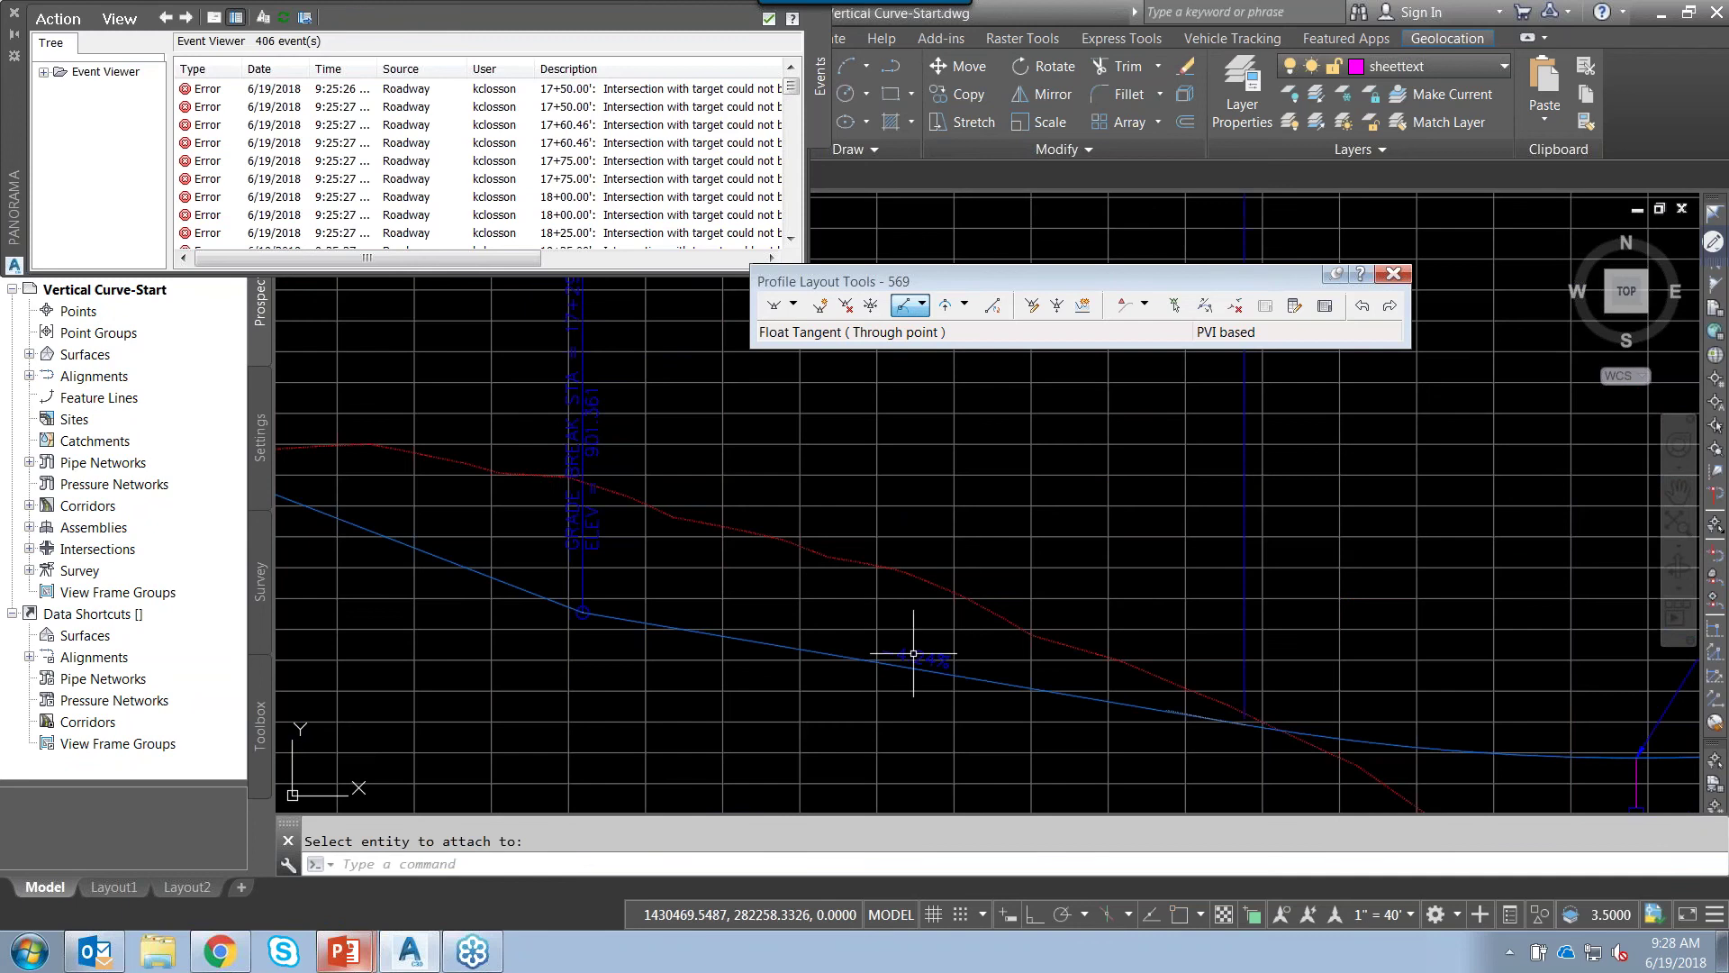
# - Select the sag curve's label above the profile grid and lower it to a short distance above the curve
pyautogui.moveTo(620, 516); pyautogui.dragTo(711, 578, button='middle')
pyautogui.scroll(-2, 709, 576)
pyautogui.moveTo(686, 562); pyautogui.dragTo(895, 459, button='middle')
pyautogui.scroll(-2, 1038, 541)
pyautogui.moveTo(1203, 562); pyautogui.dragTo(865, 576, button='middle')
pyautogui.scroll(2, 873, 574)
pyautogui.moveTo(1020, 544); pyautogui.dragTo(896, 790, button='middle')
pyautogui.scroll(-5, 918, 621)
pyautogui.moveTo(937, 537)
pyautogui.mouseDown(button='middle')
pyautogui.moveTo(893, 630)
pyautogui.moveTo(922, 522)
pyautogui.moveTo(895, 591)
pyautogui.mouseUp(button='middle')
pyautogui.click(963, 401)
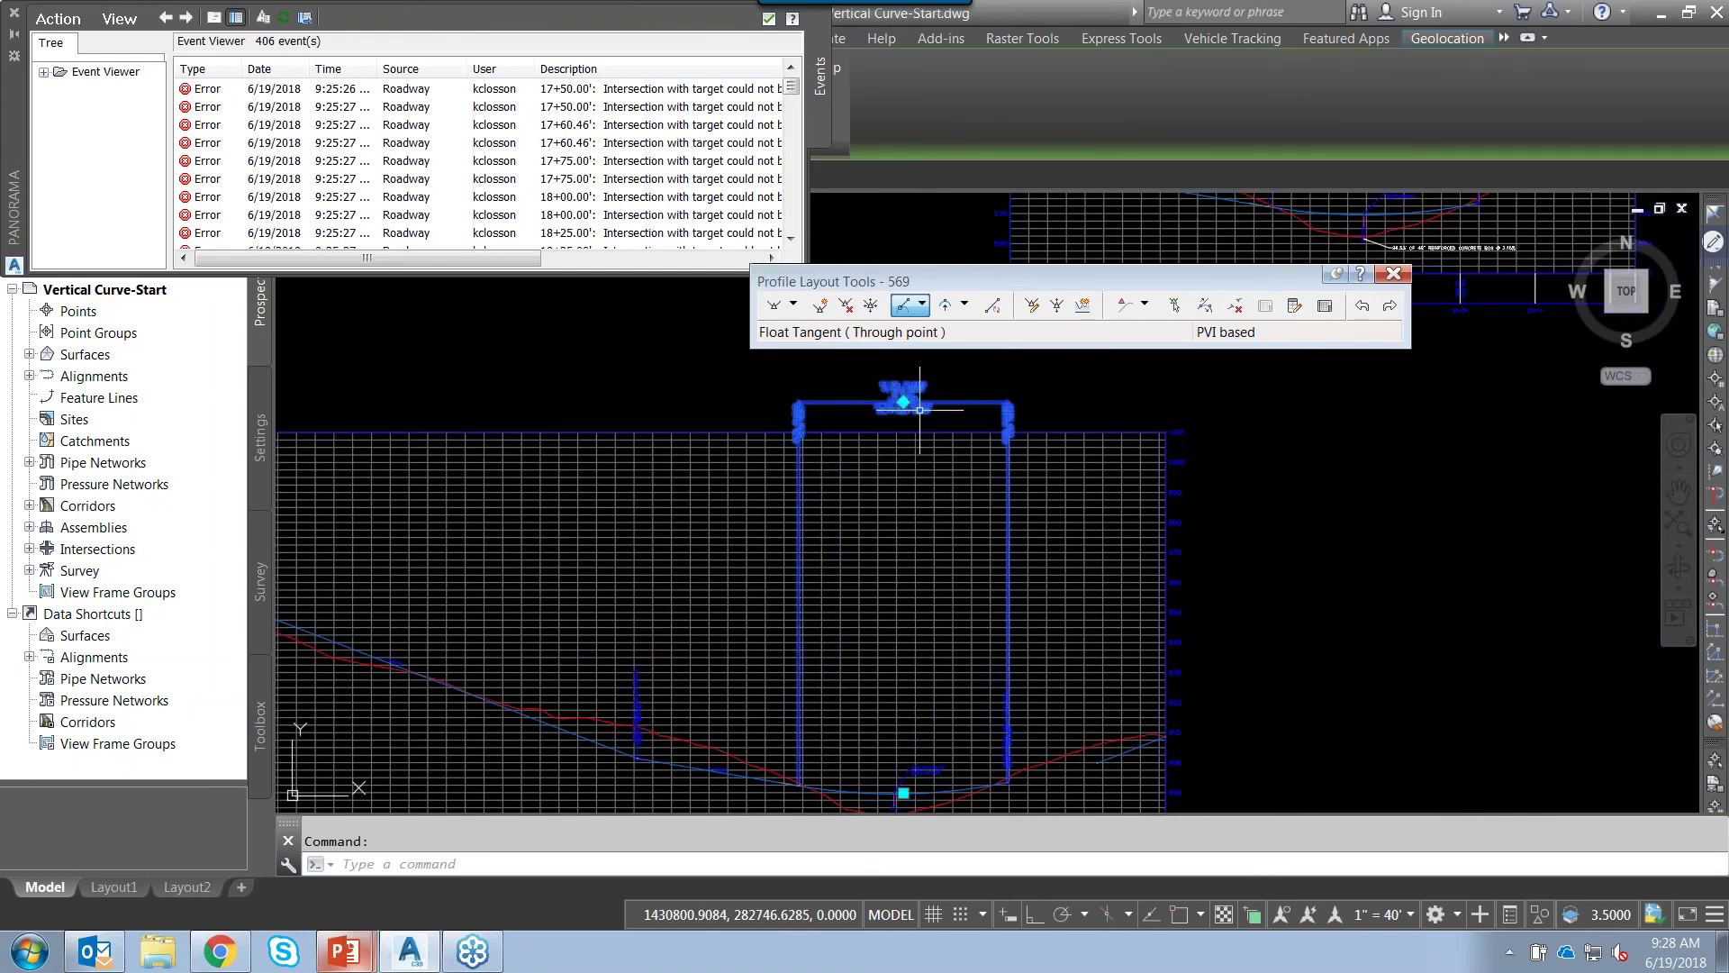
pyautogui.click(903, 401)
pyautogui.click(904, 649)
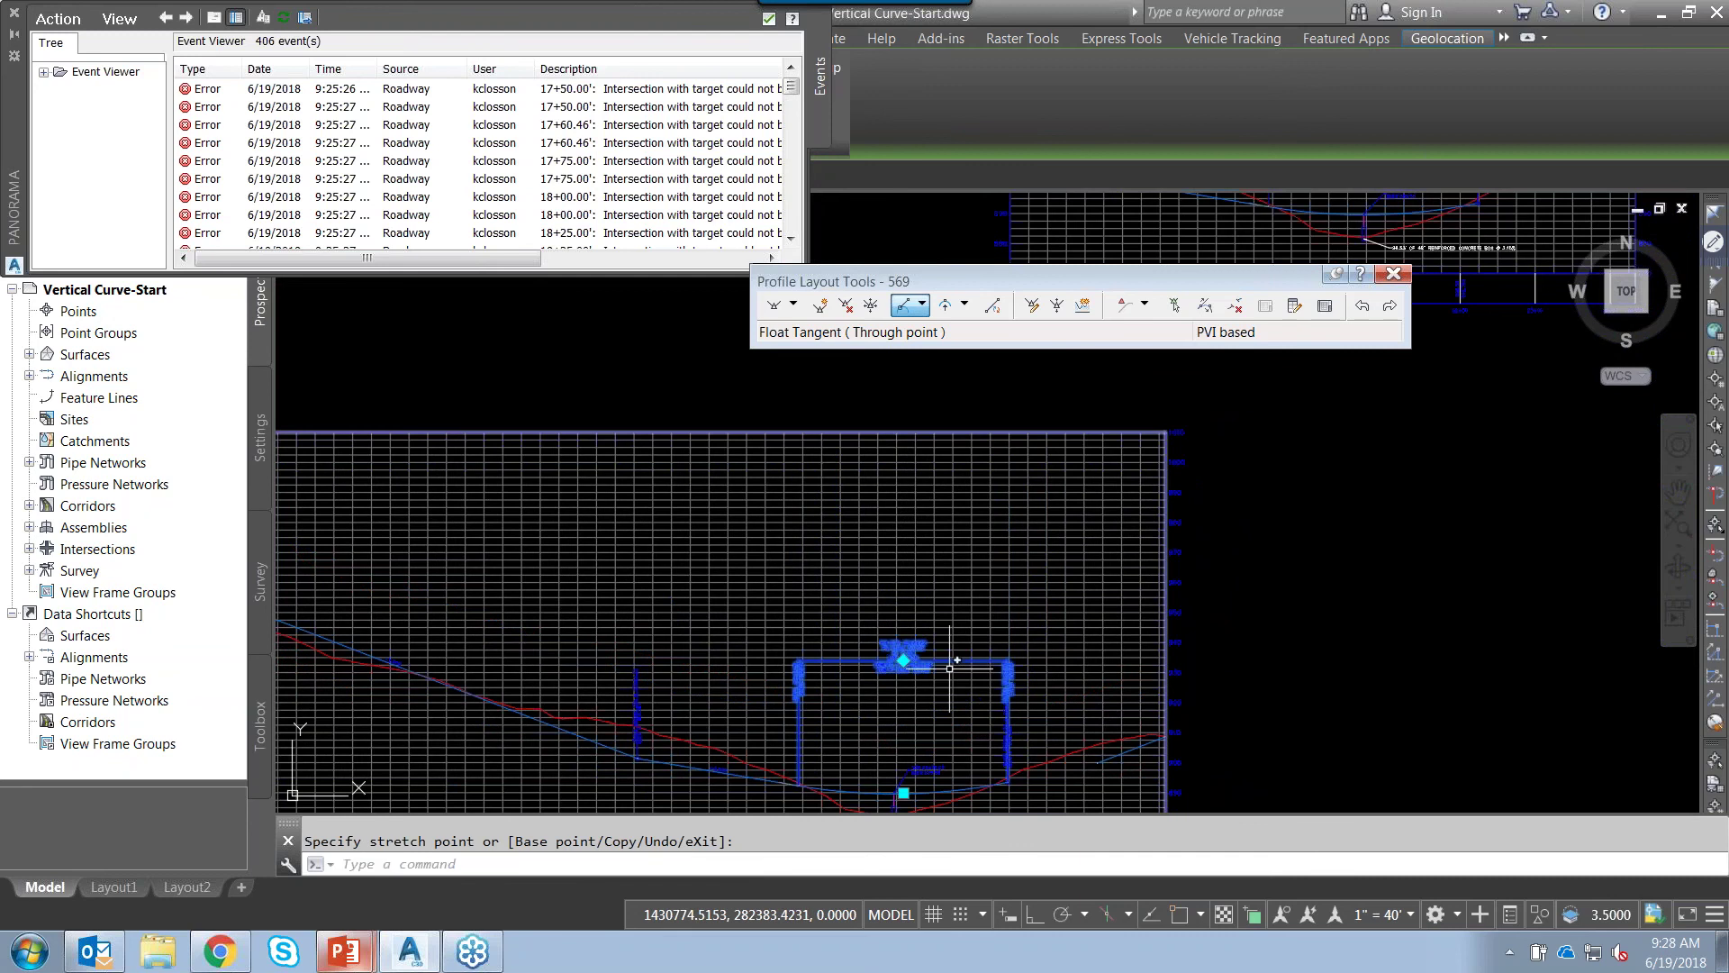
pyautogui.moveTo(926, 648); pyautogui.dragTo(915, 532, button='middle')
pyautogui.scroll(-2, 921, 586)
pyautogui.scroll(3, 920, 586)
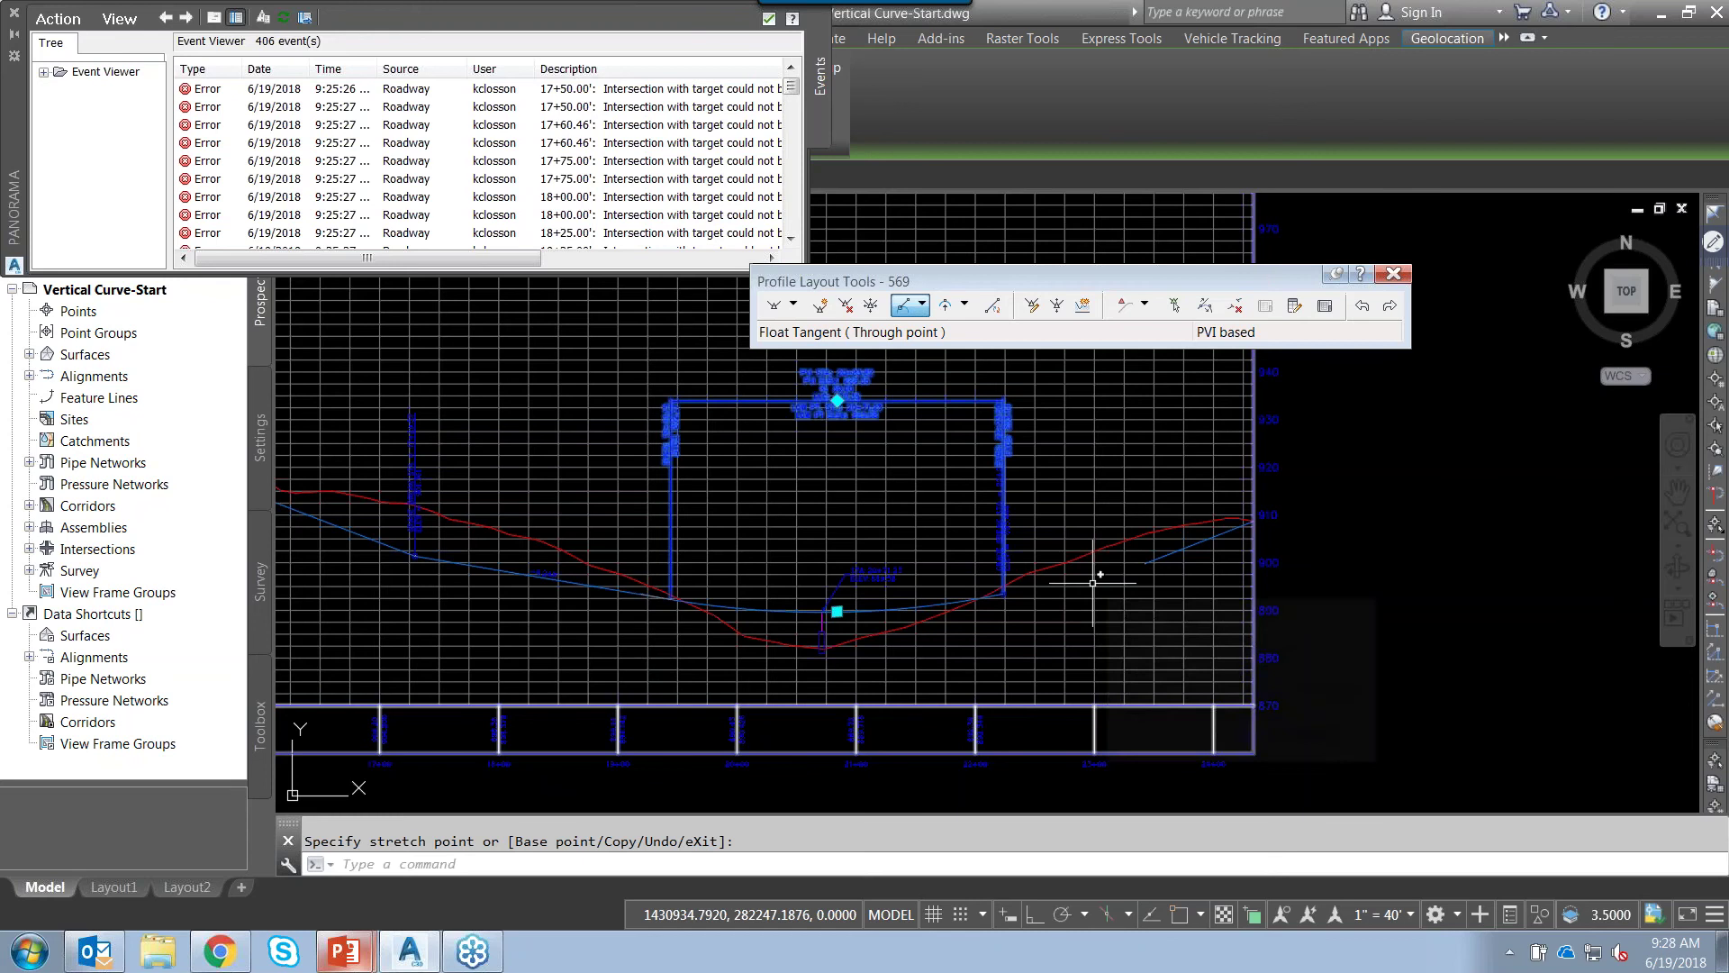
pyautogui.click(1145, 563)
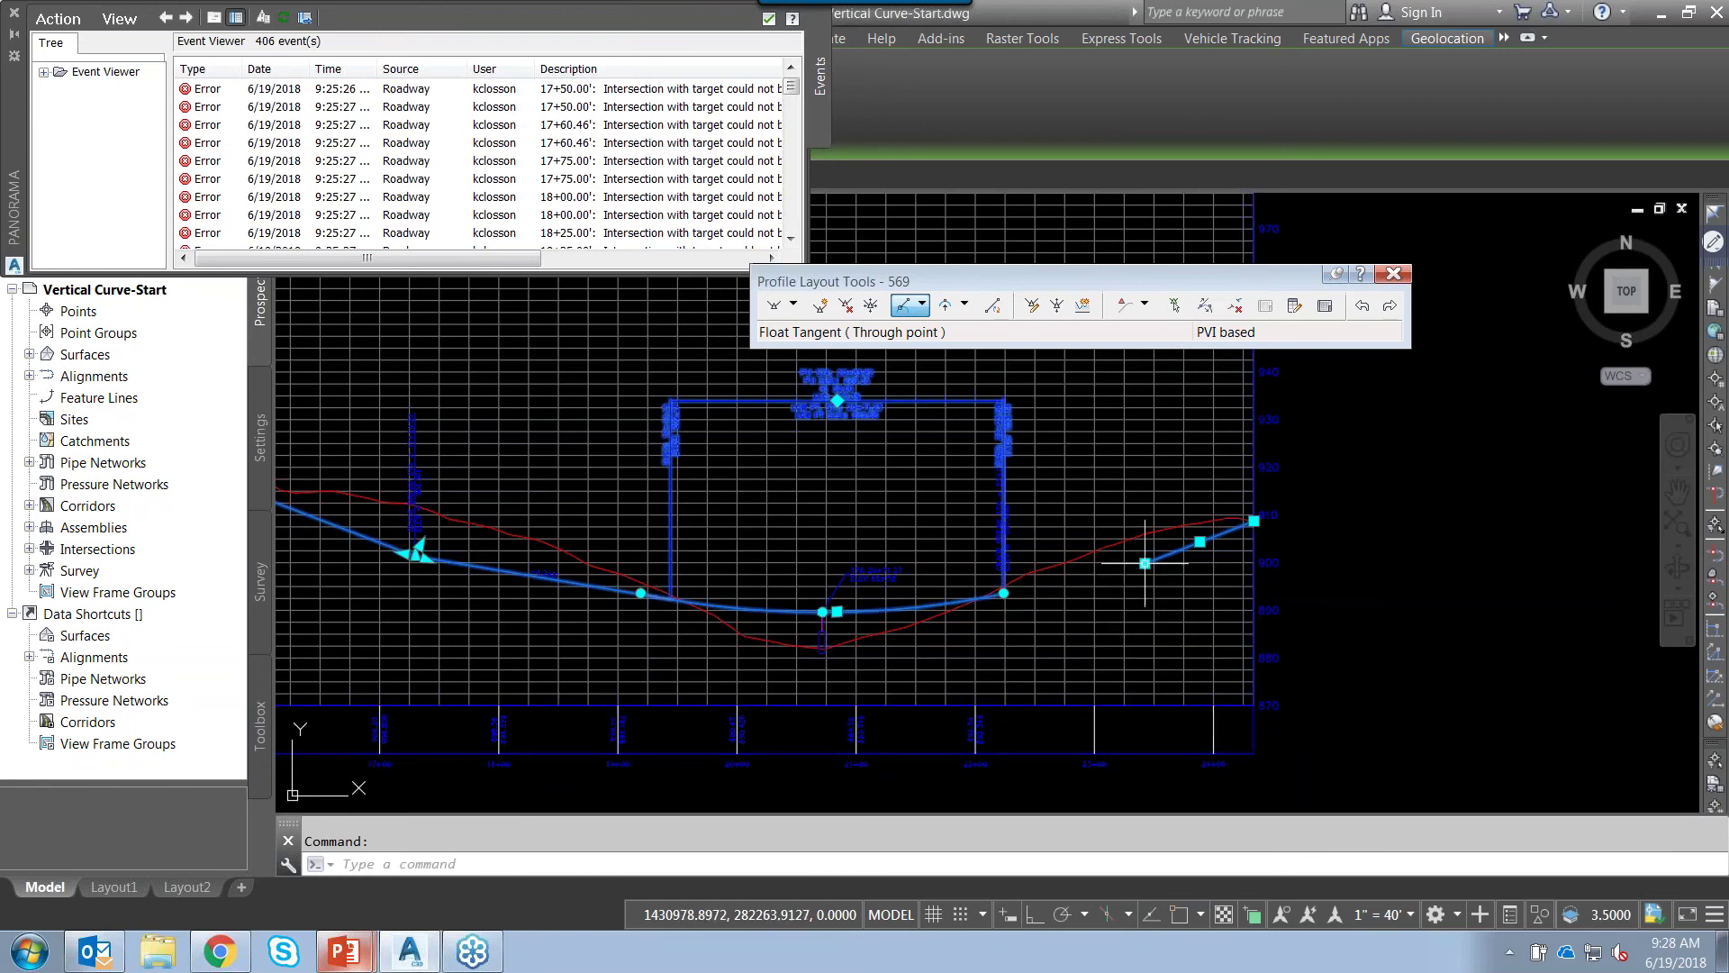
pyautogui.click(1144, 563)
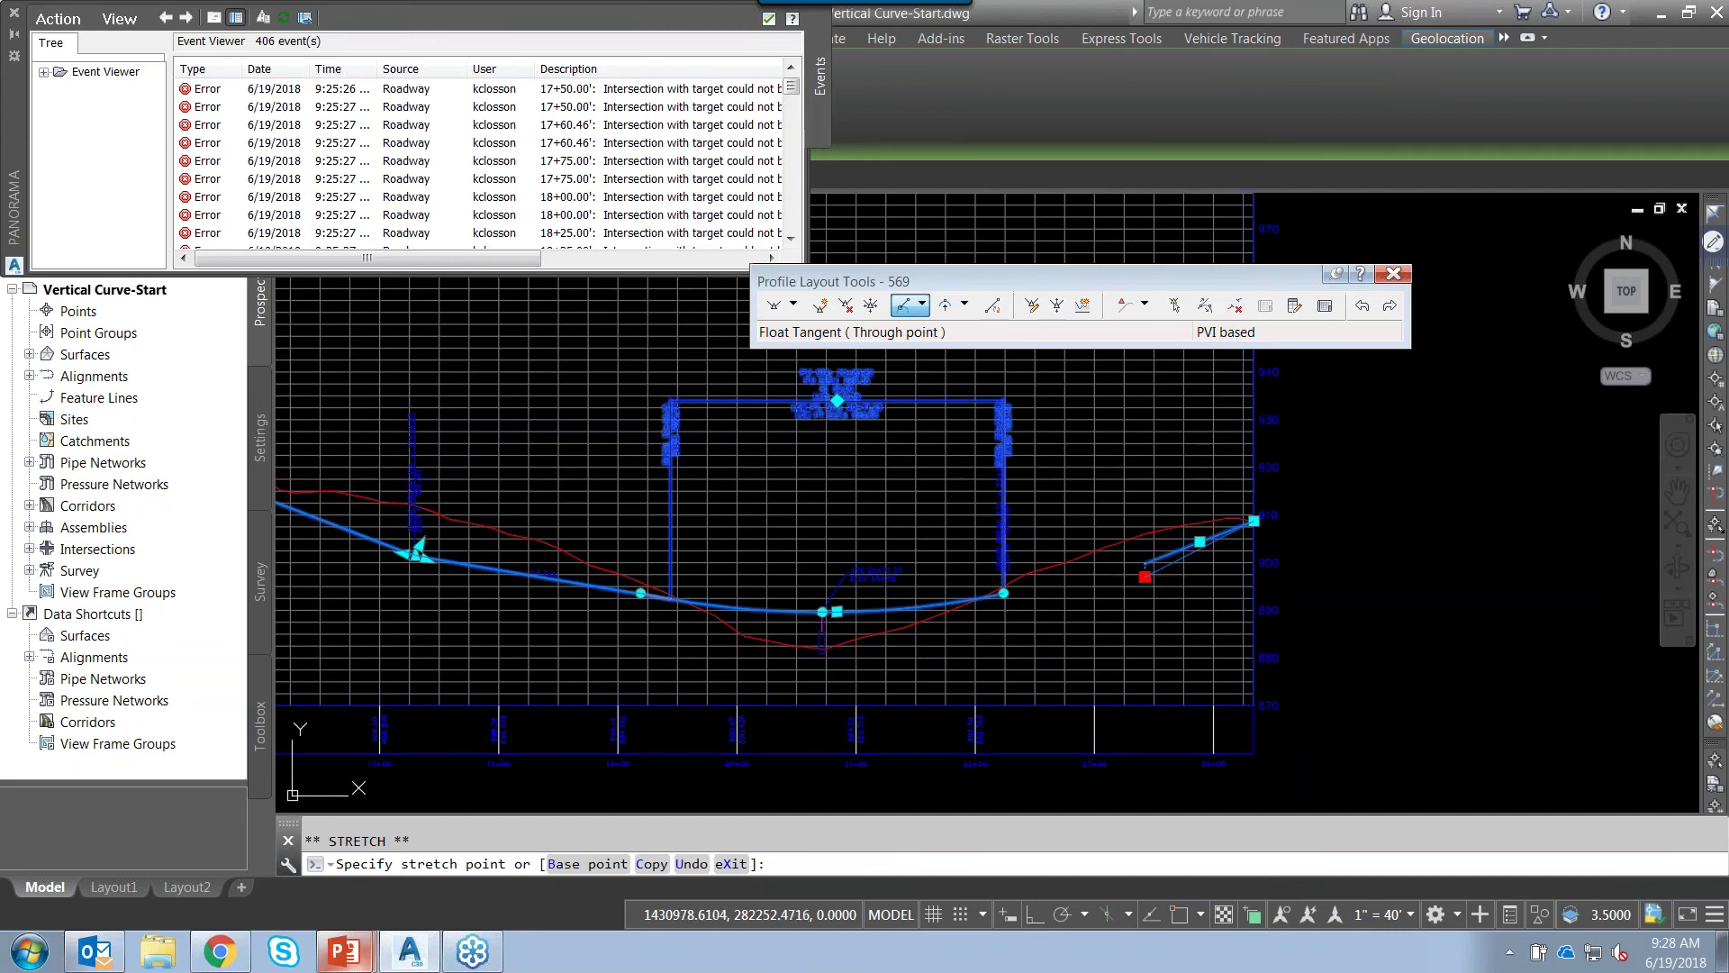
pyautogui.press('Escape')
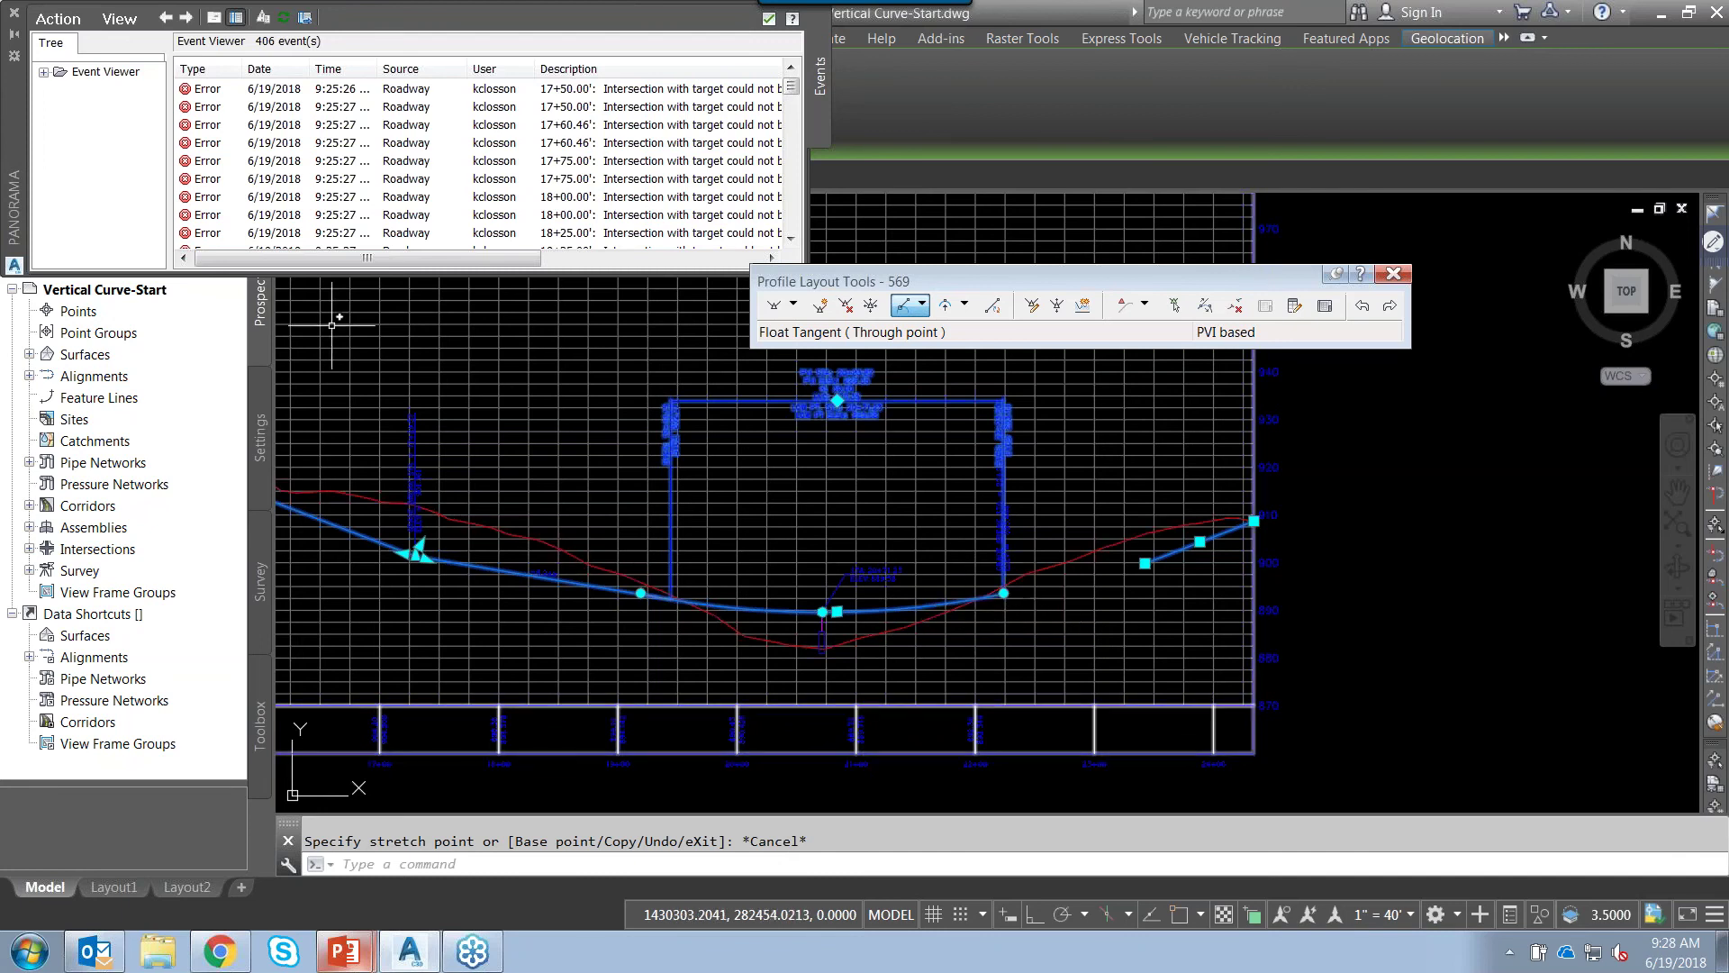
# - Start a Float Tangent (Through point) and attach it to the end of the sag curve
pyautogui.moveTo(994, 288); pyautogui.dragTo(950, 275)
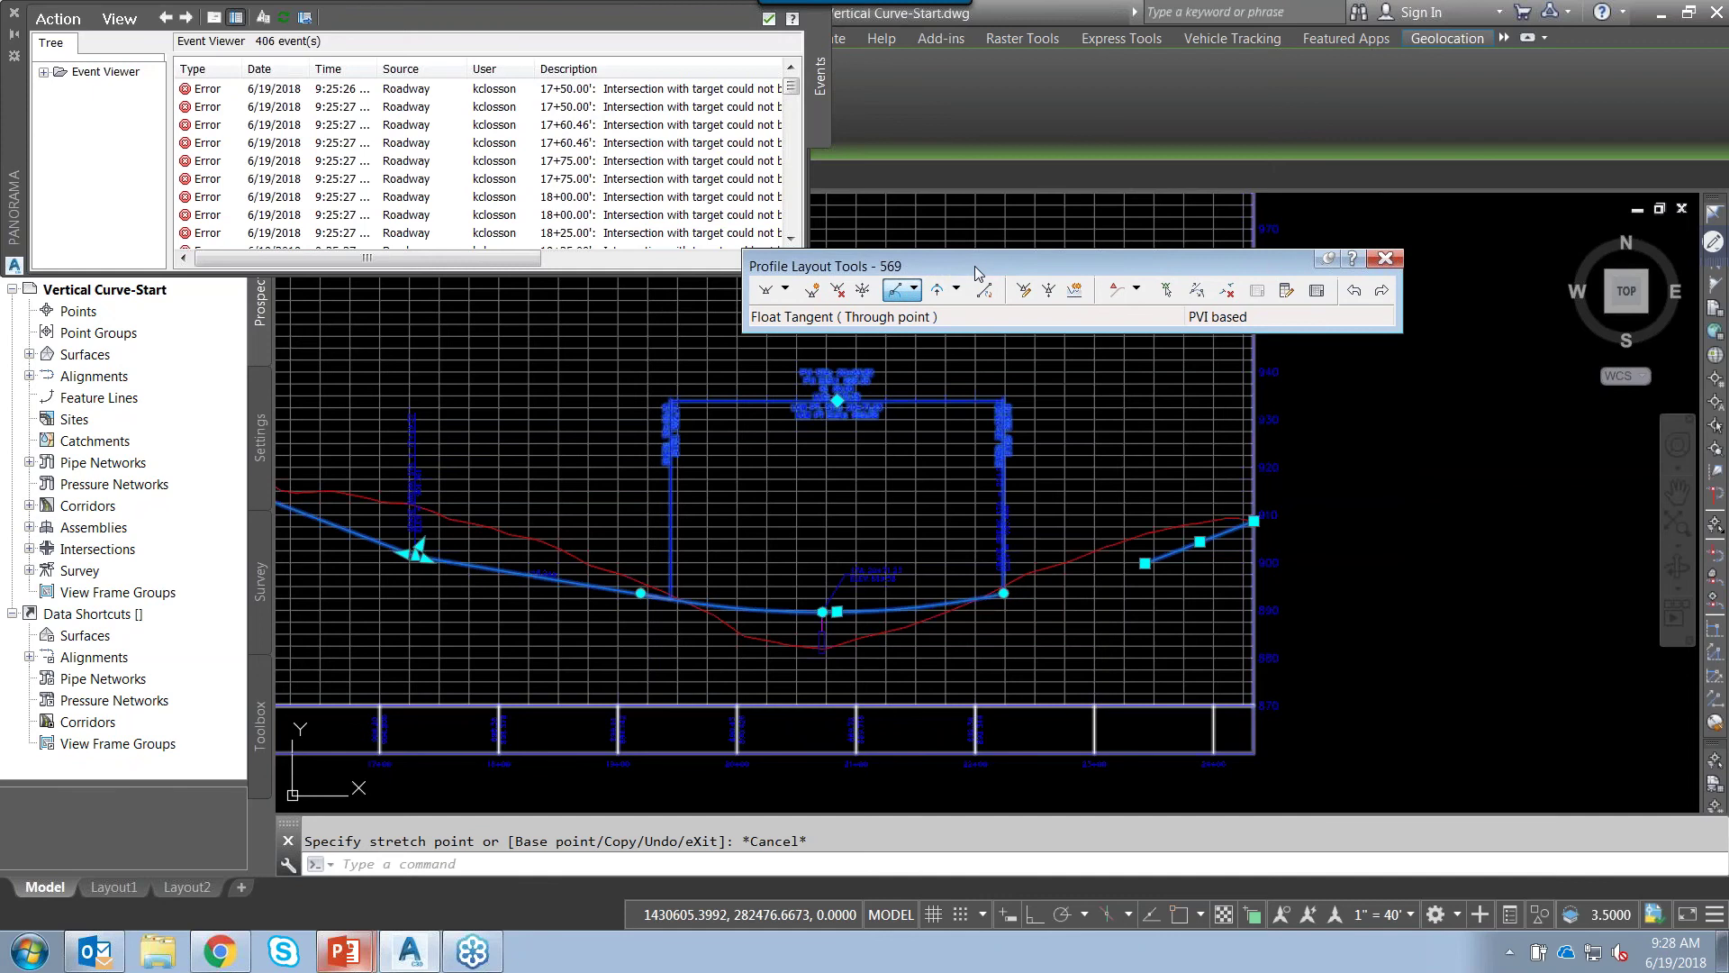
pyautogui.click(914, 289)
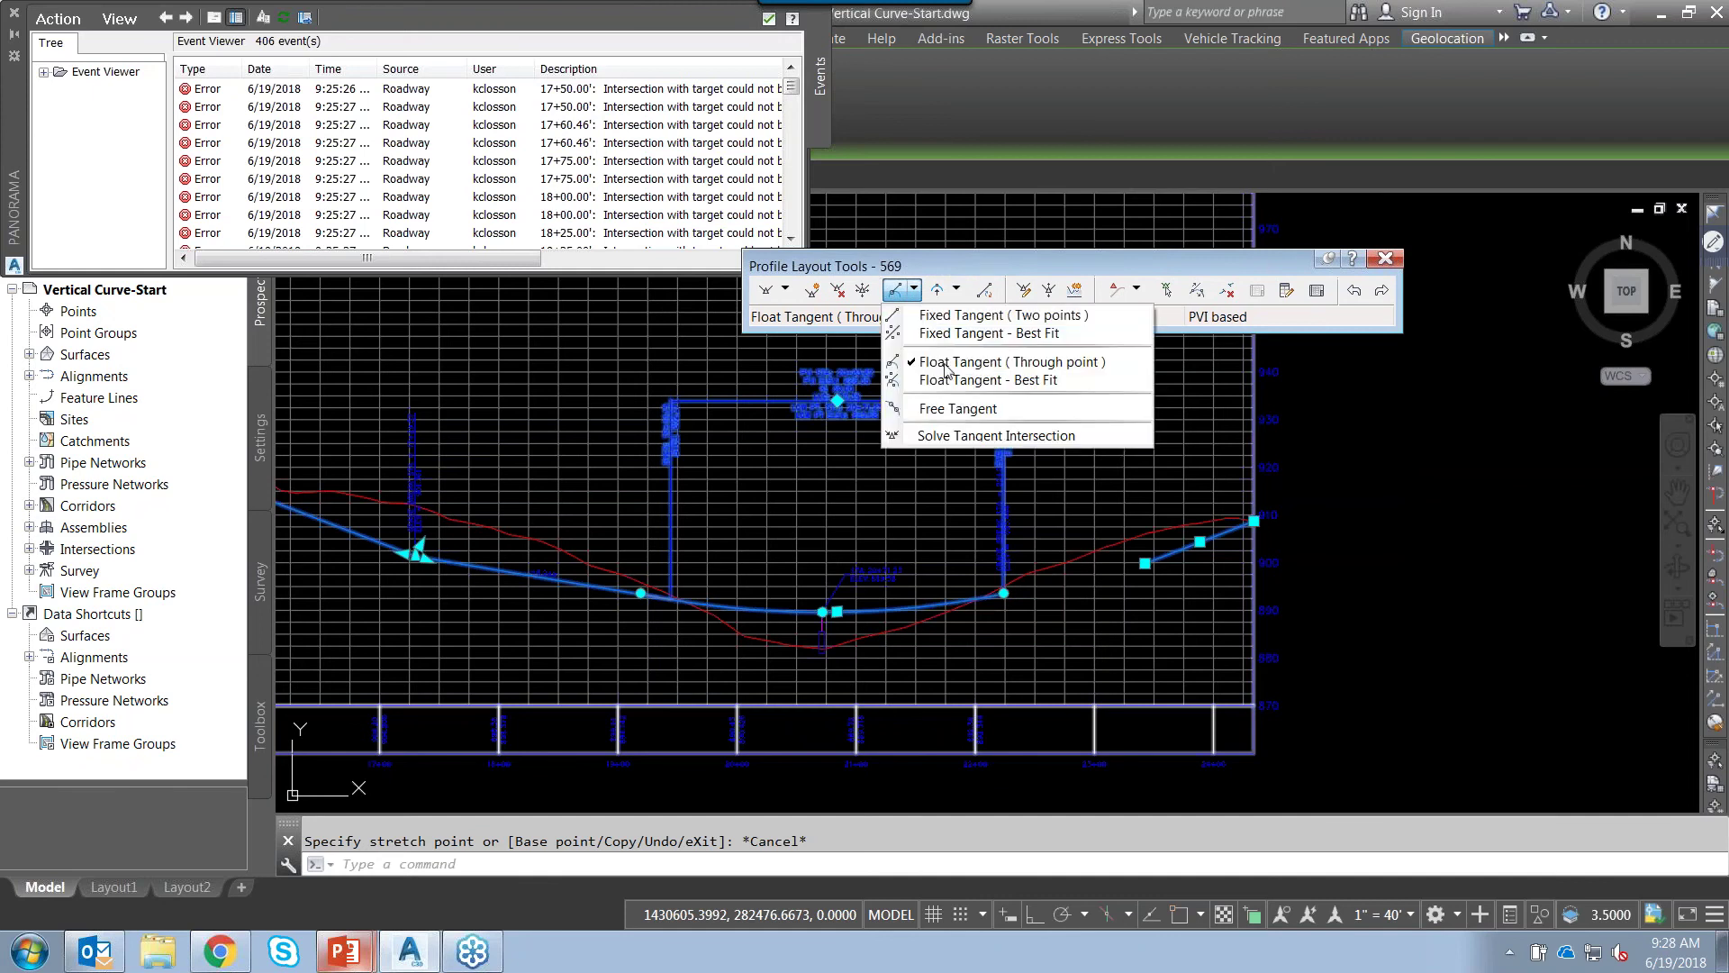
pyautogui.click(952, 362)
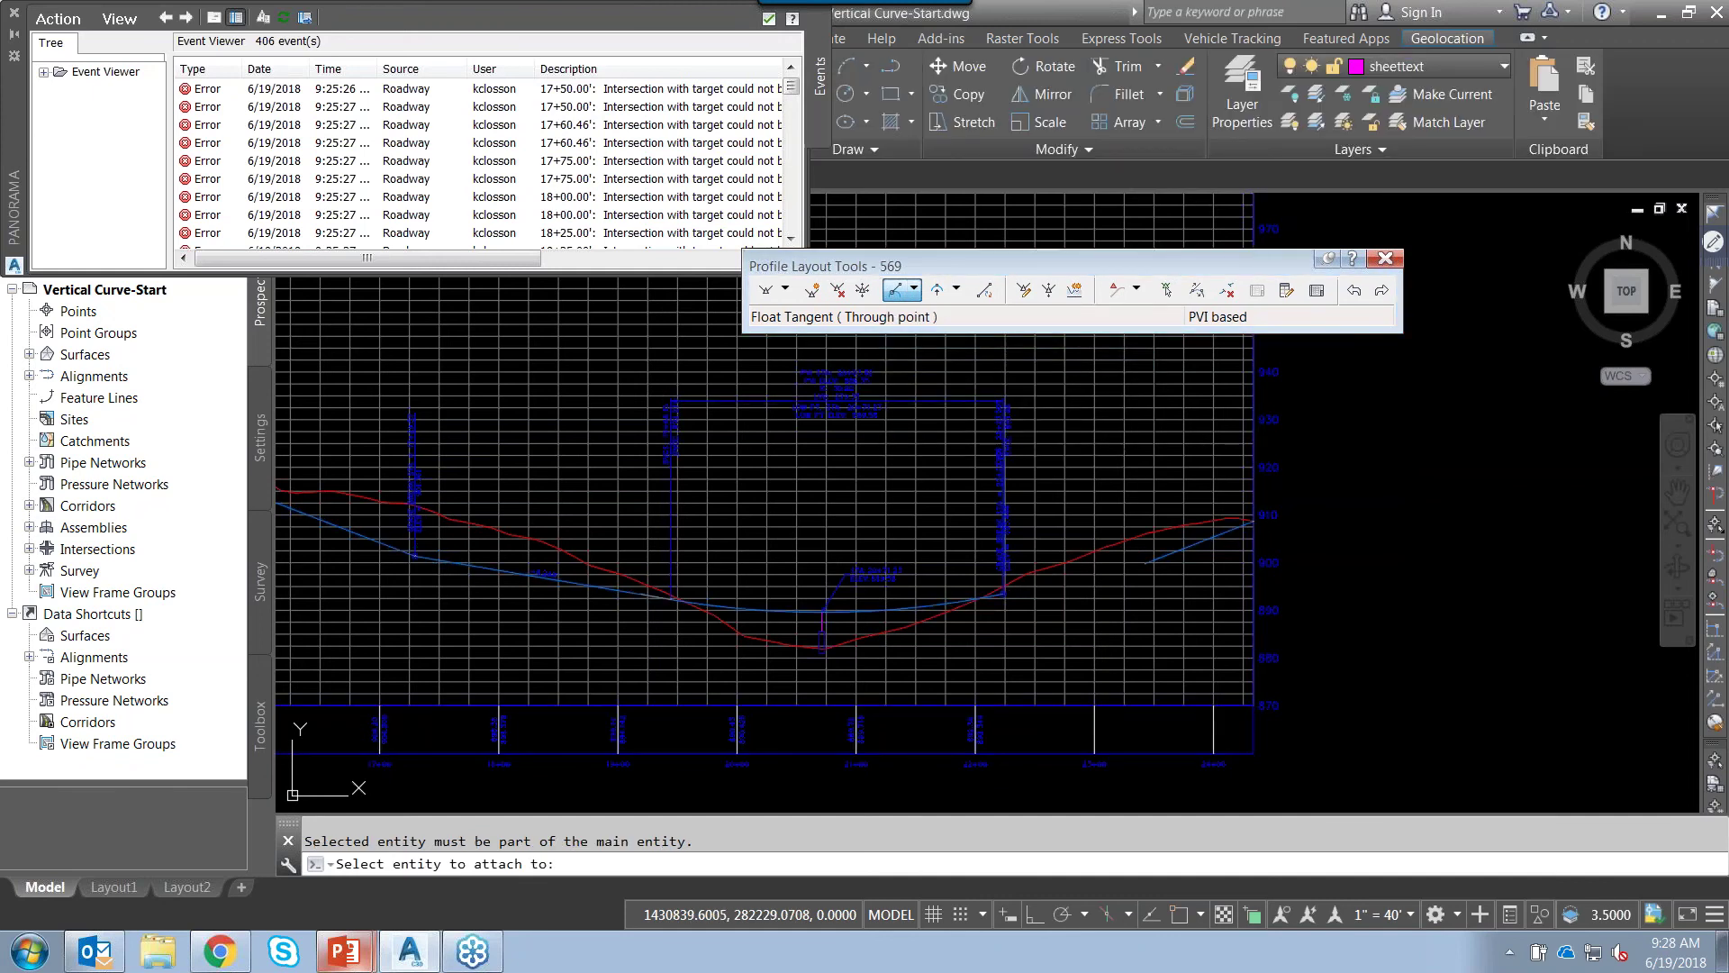
pyautogui.scroll(4, 1015, 601)
pyautogui.click(1028, 581)
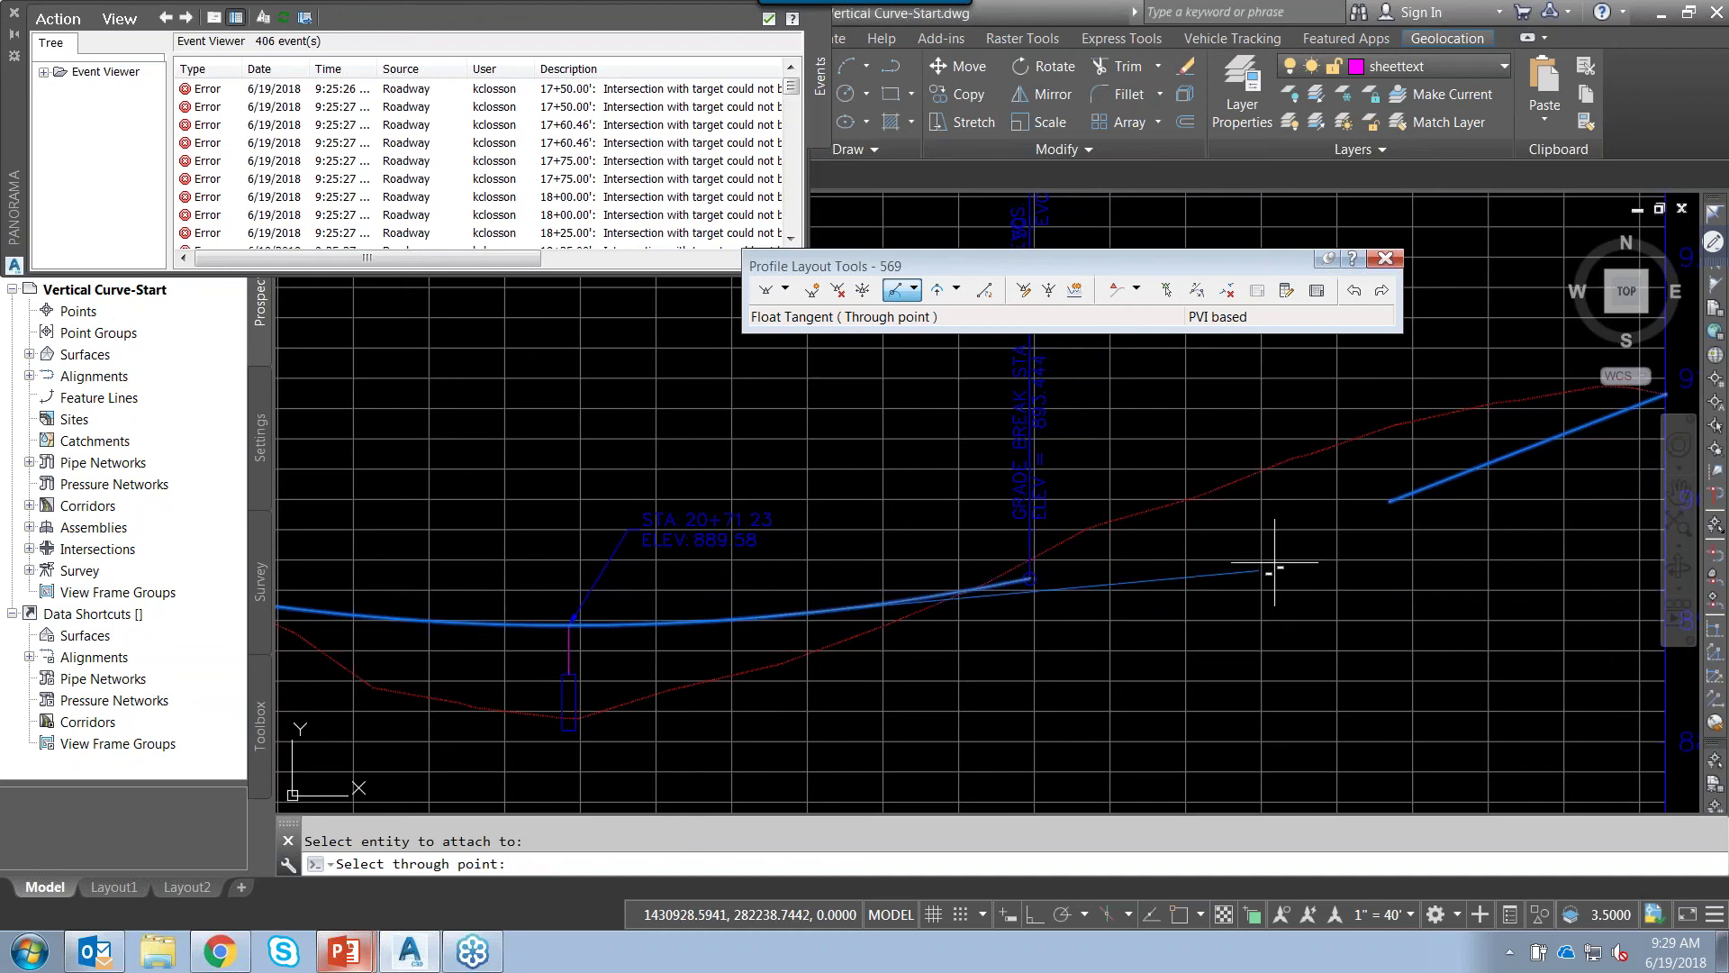
# - Try to pass the floating tangent through the lower endpoint of the outgoing tangent using an Endpoint snap
pyautogui.keyDown('shift'); pyautogui.rightClick(1354, 492); pyautogui.keyUp('shift')
pyautogui.click(1414, 146)
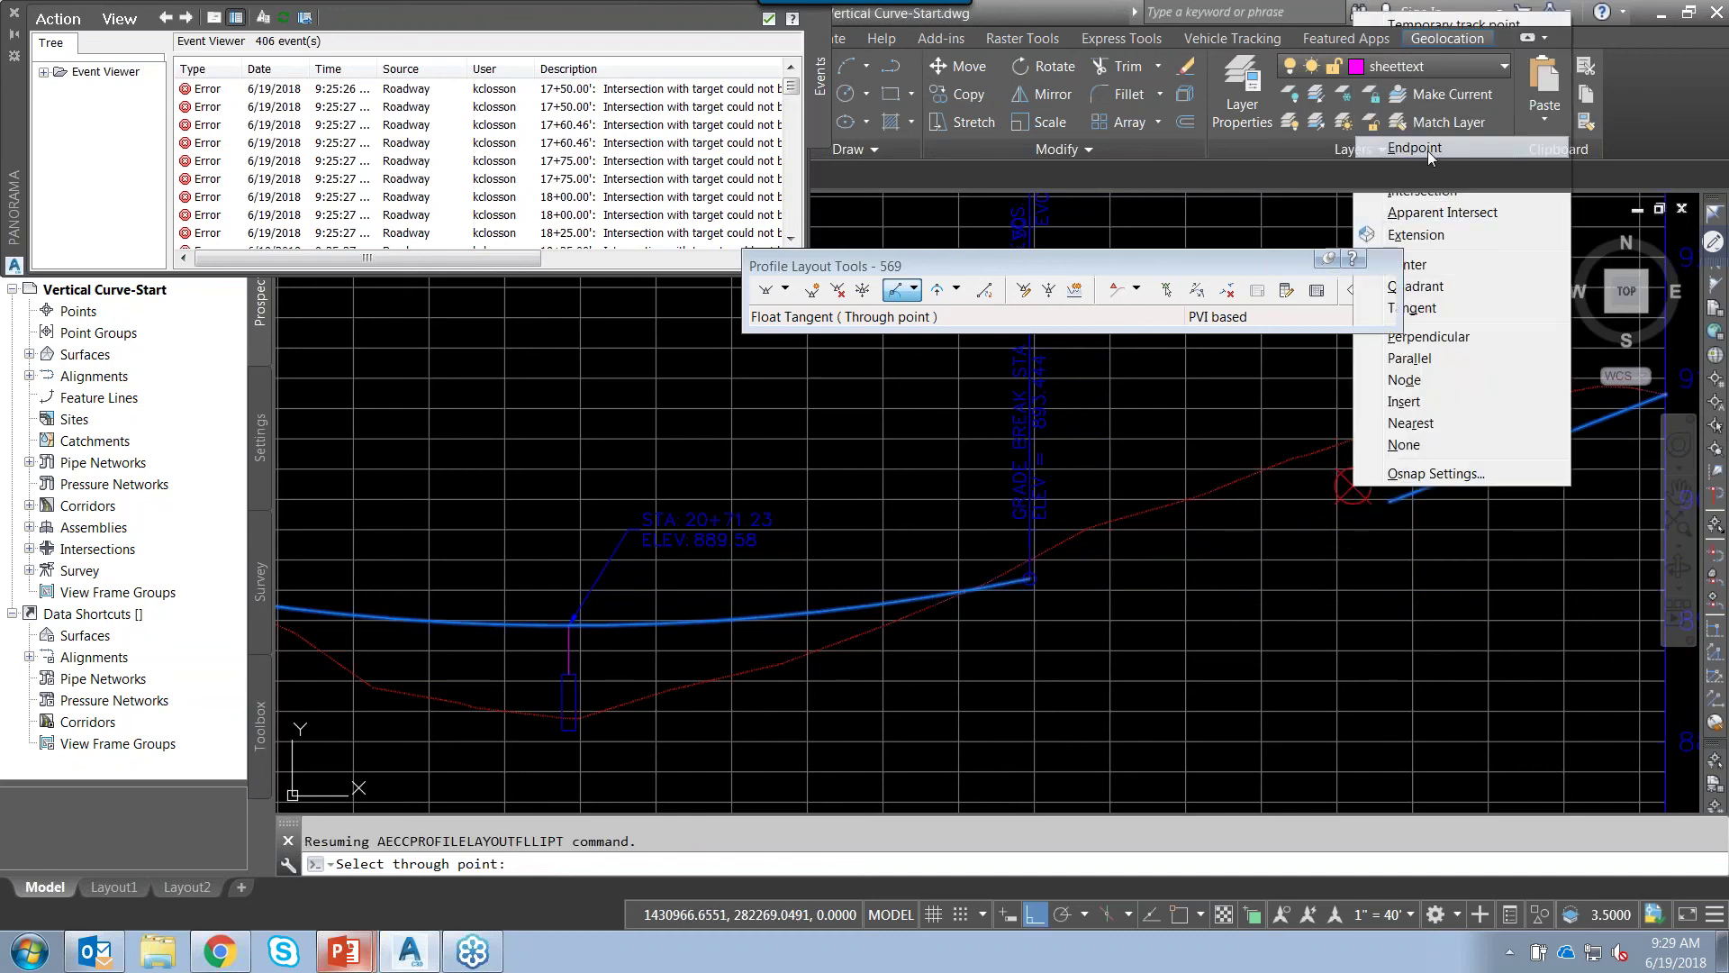
pyautogui.click(1417, 493)
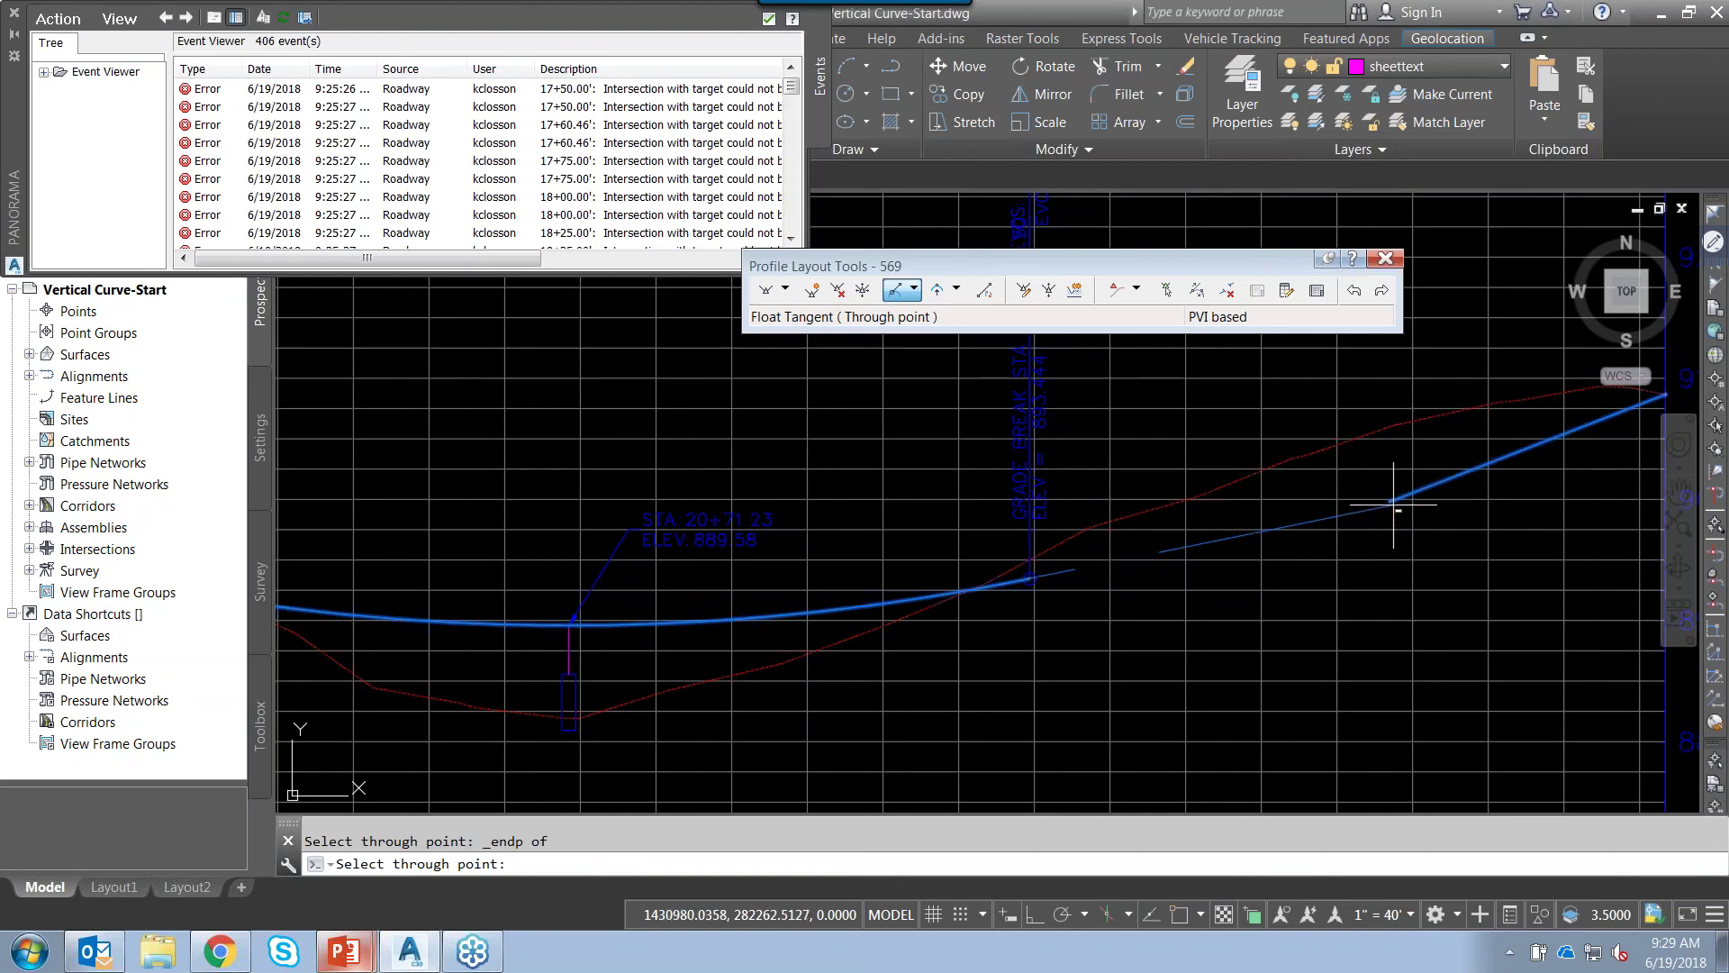
pyautogui.scroll(8, 1397, 497)
pyautogui.keyDown('shift'); pyautogui.rightClick(1372, 413); pyautogui.keyUp('shift')
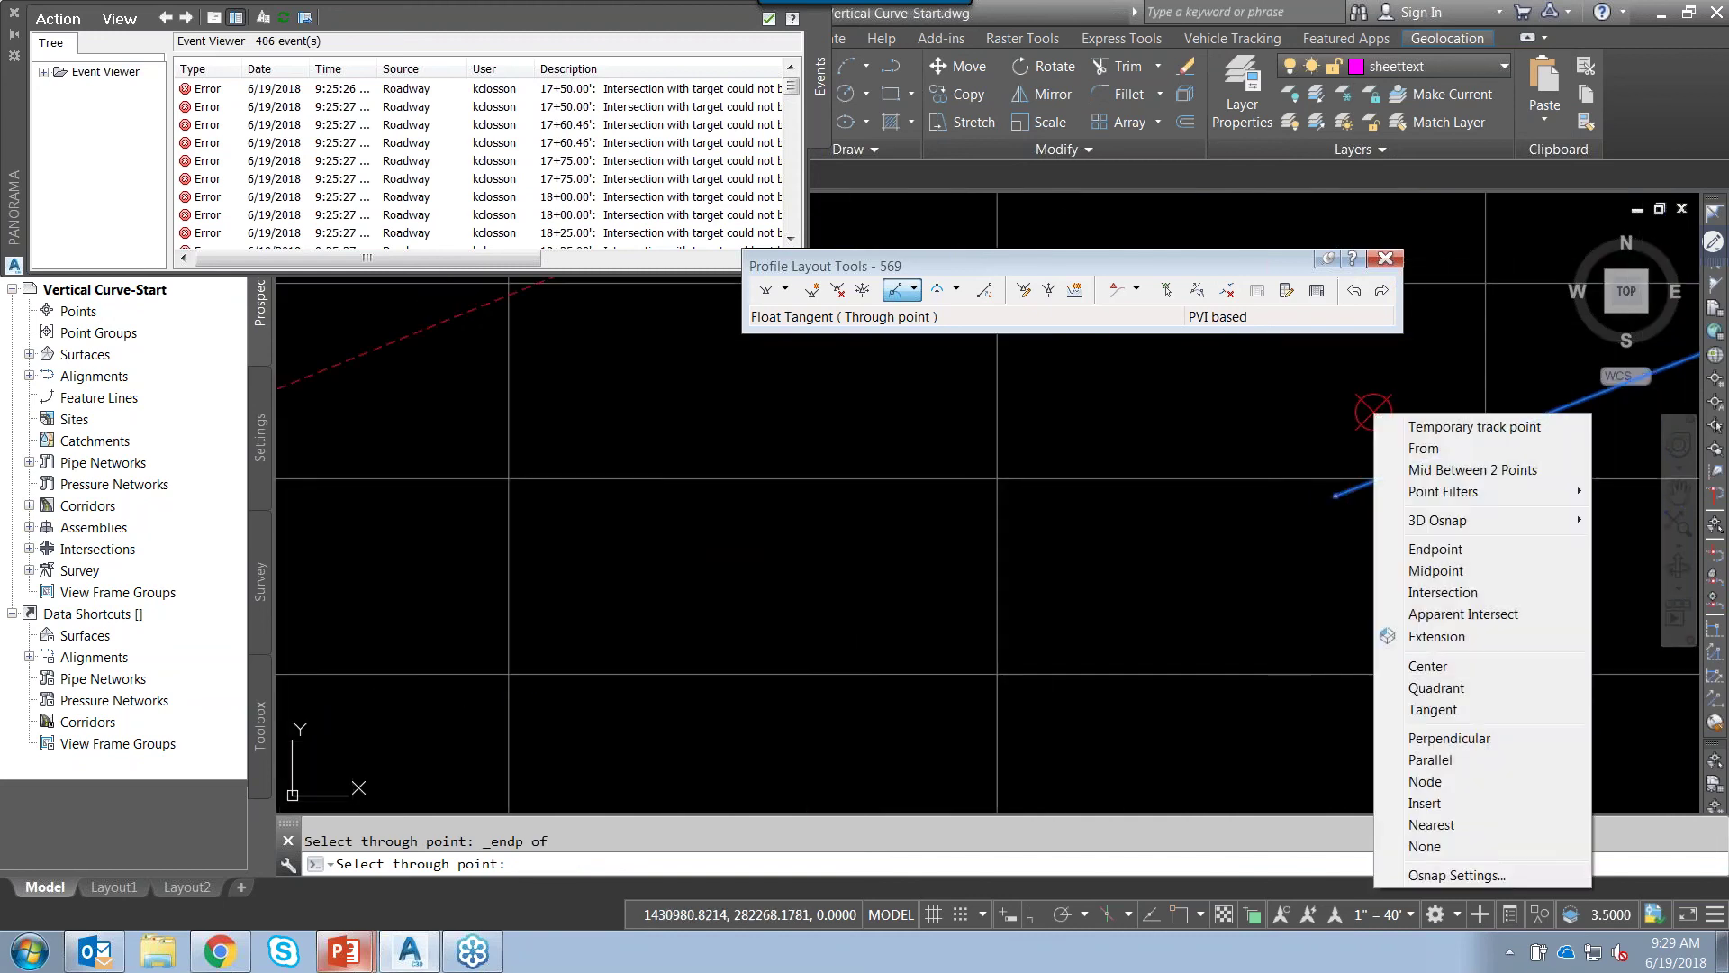
pyautogui.click(1401, 544)
pyautogui.click(1331, 504)
pyautogui.scroll(-10, 1132, 568)
pyautogui.press('Escape')
# - Select the design profile and extend the sag curve's end point a short distance toward the outgoing tangent
pyautogui.scroll(5, 957, 571)
pyautogui.click(1094, 649)
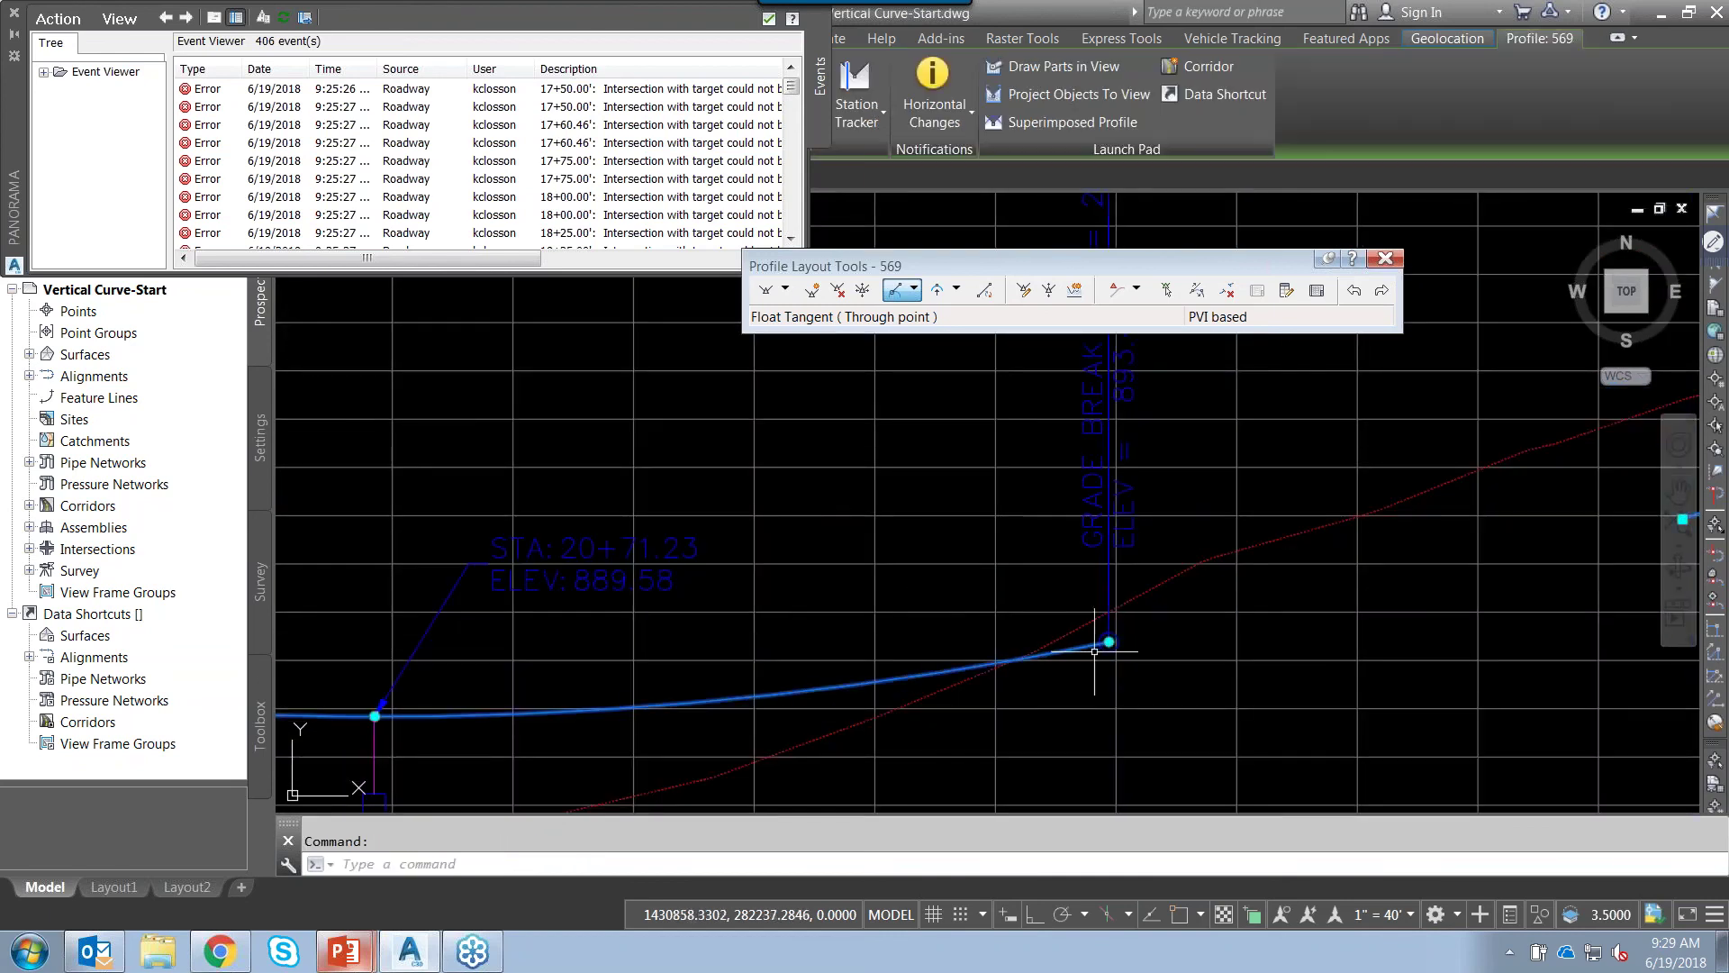
pyautogui.click(1108, 641)
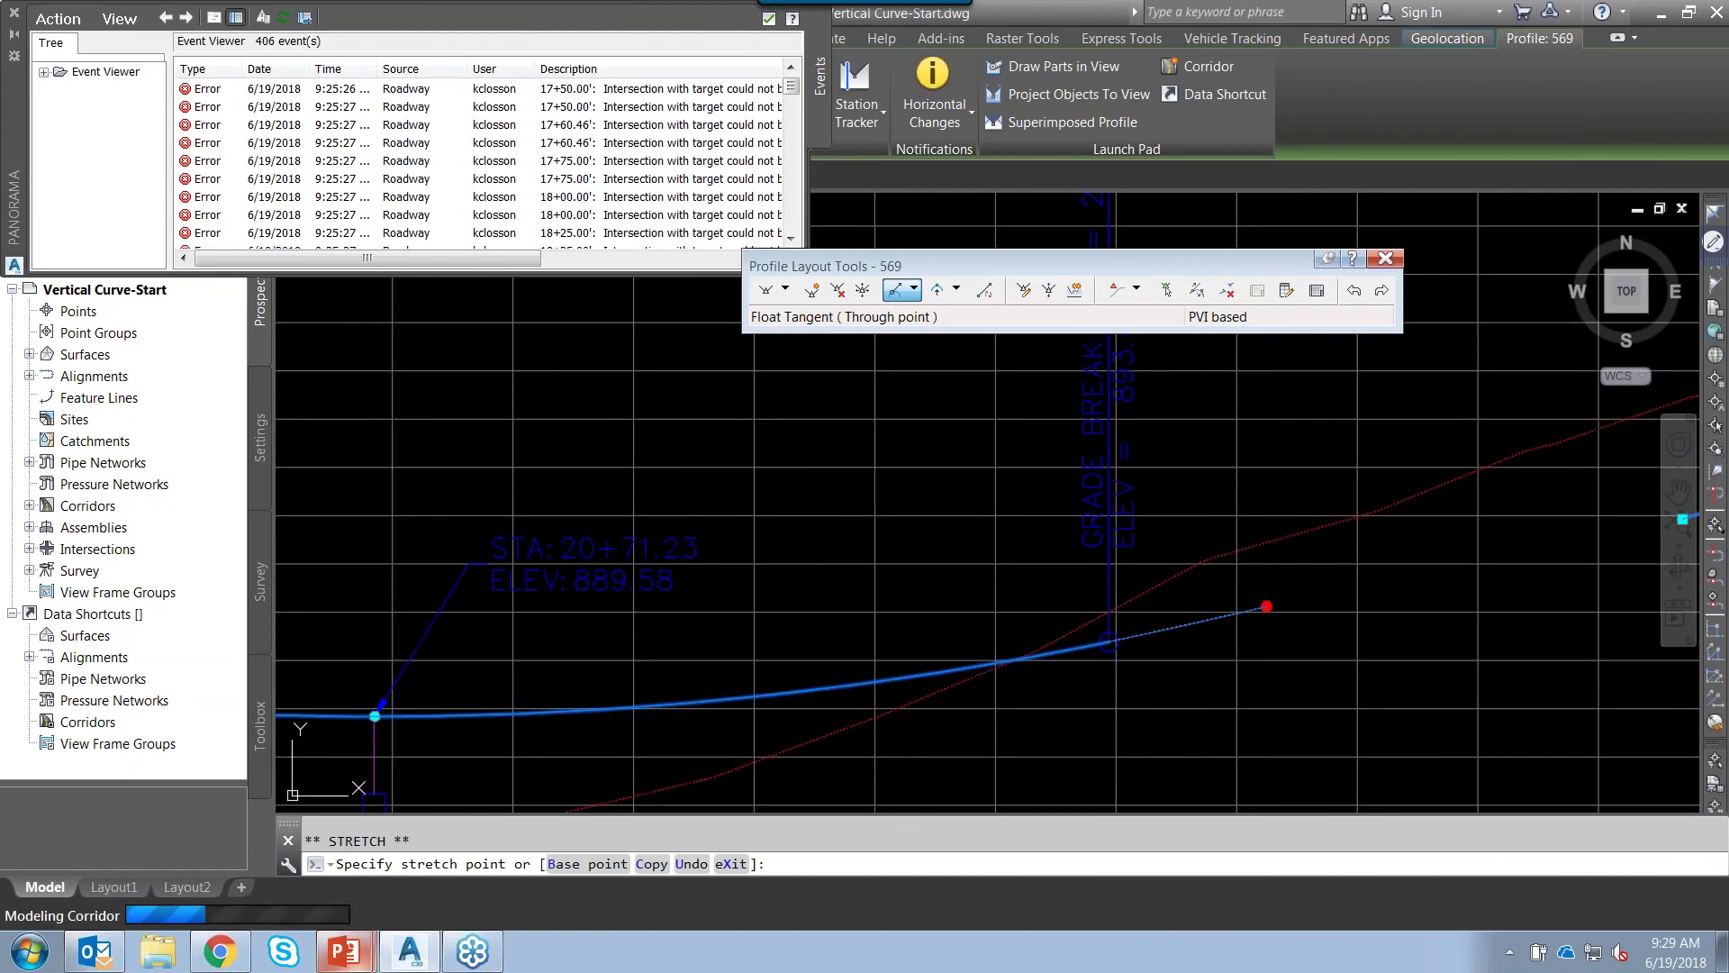
pyautogui.click(1266, 606)
# - Add a Float Tangent (Through point) from the extended sag curve to the outgoing tangent's lower endpoint with an Endpoint snap
pyautogui.moveTo(1369, 532); pyautogui.dragTo(1221, 514, button='middle')
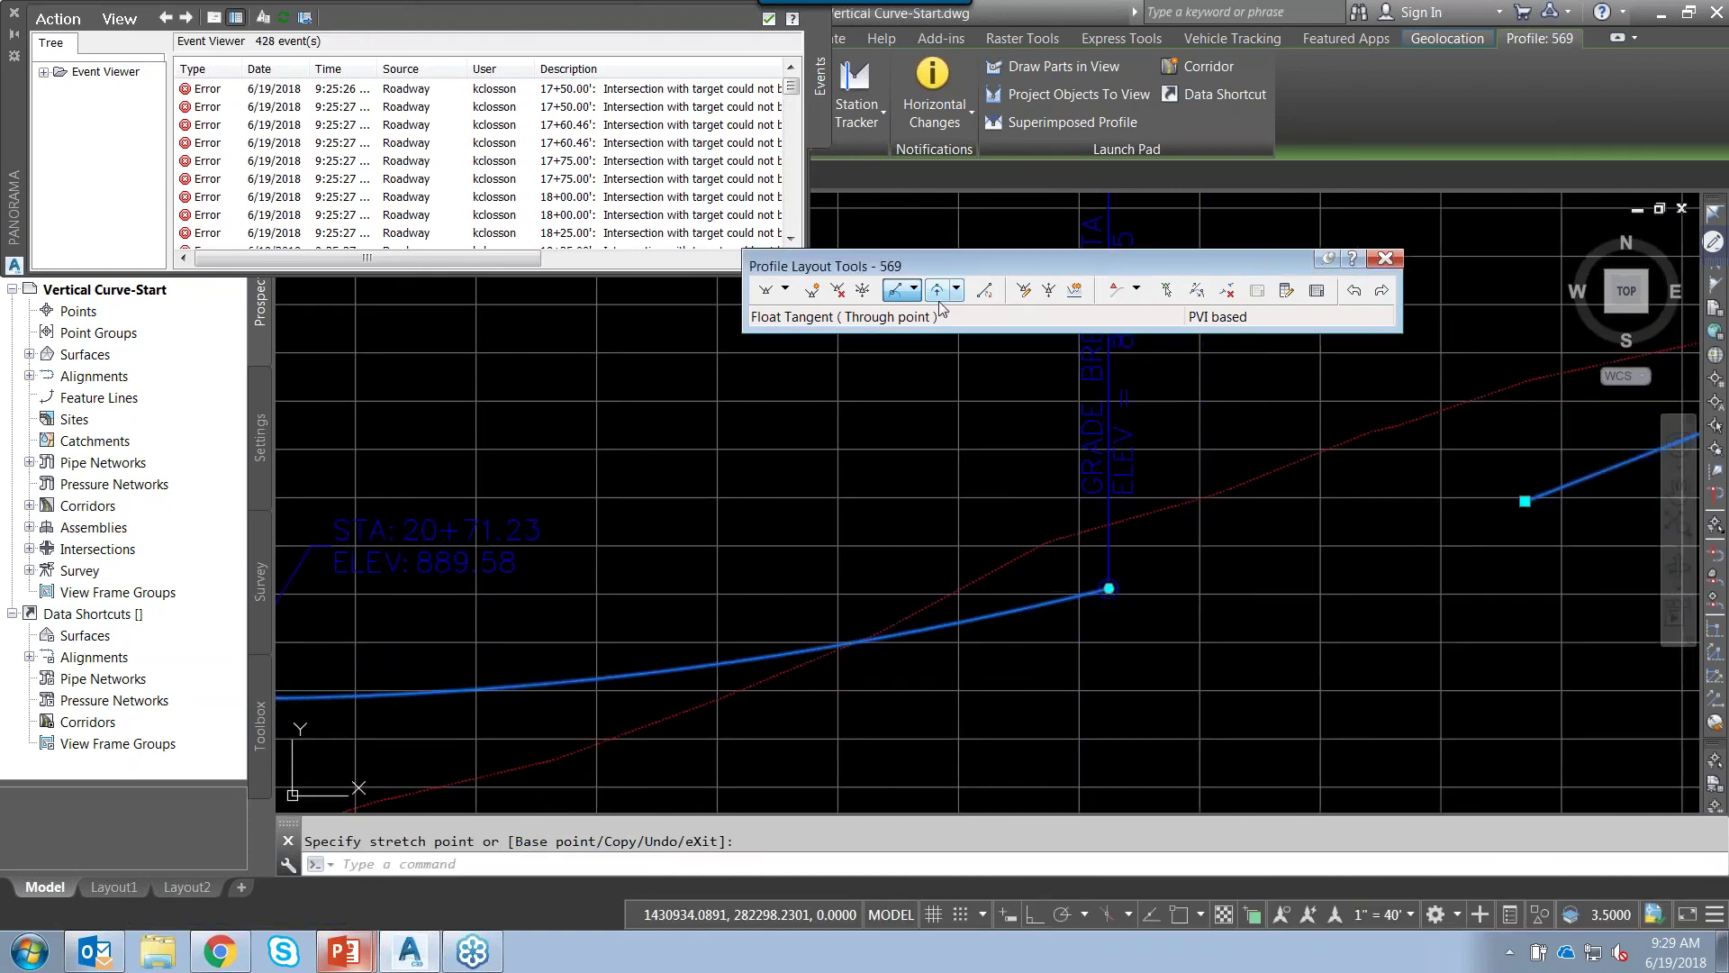
pyautogui.click(915, 289)
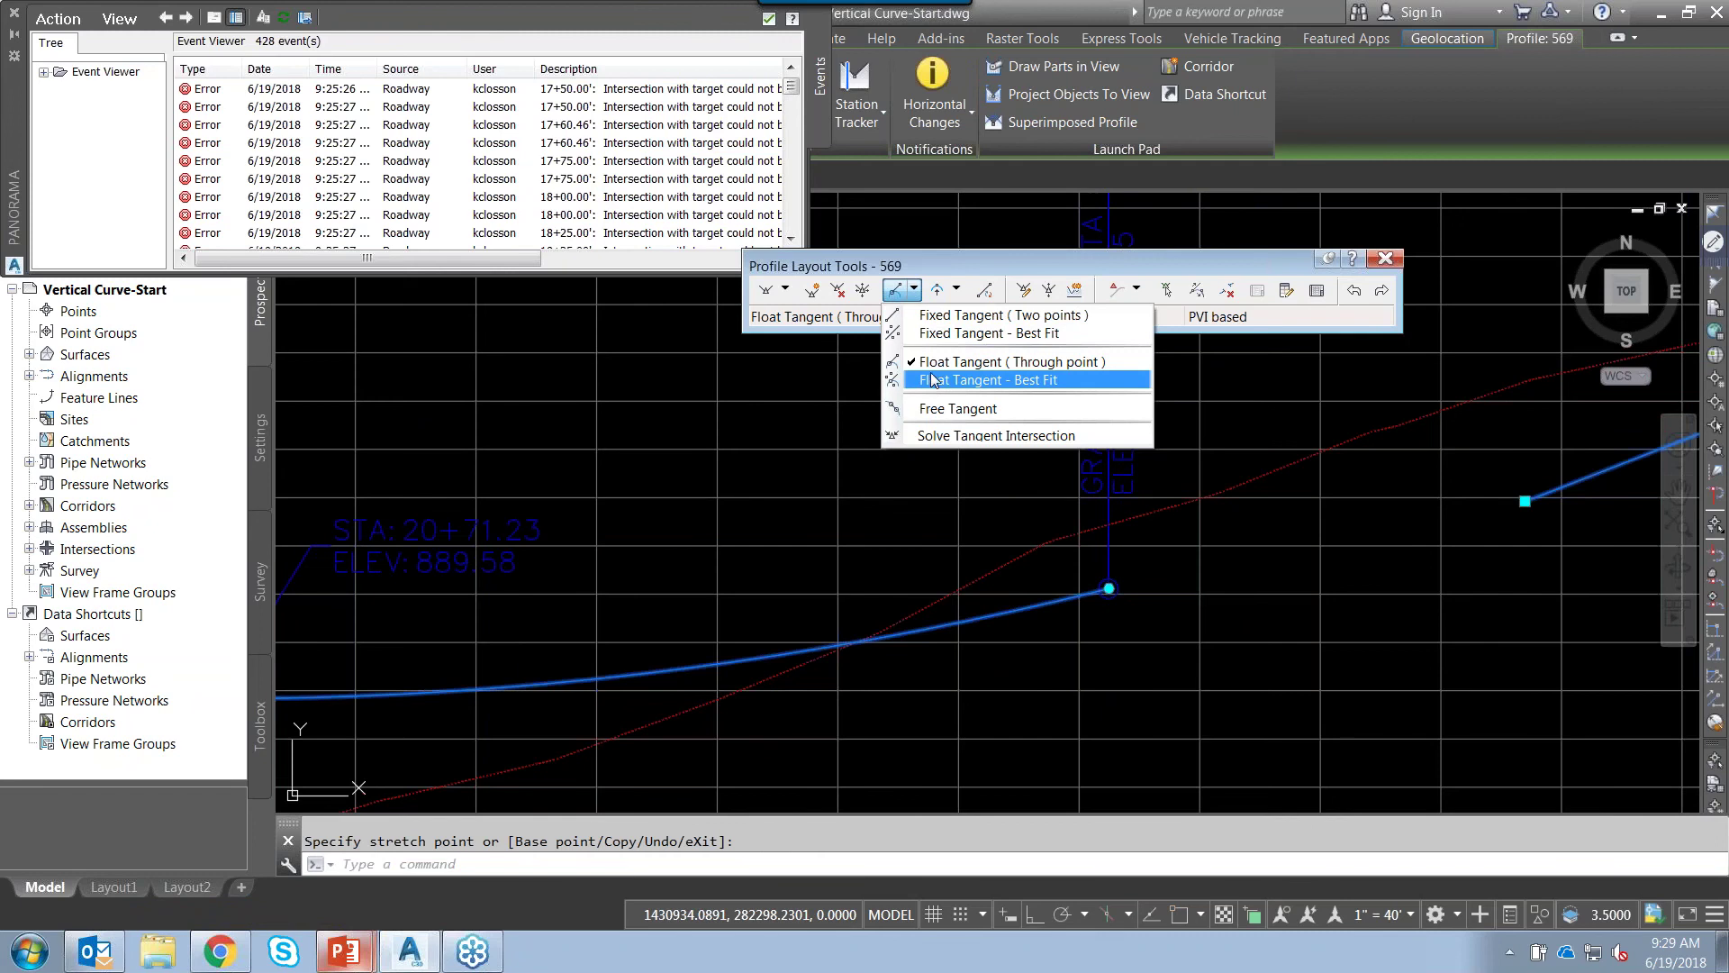
pyautogui.click(954, 361)
pyautogui.click(1035, 602)
pyautogui.keyDown('shift'); pyautogui.rightClick(1247, 571); pyautogui.keyUp('shift')
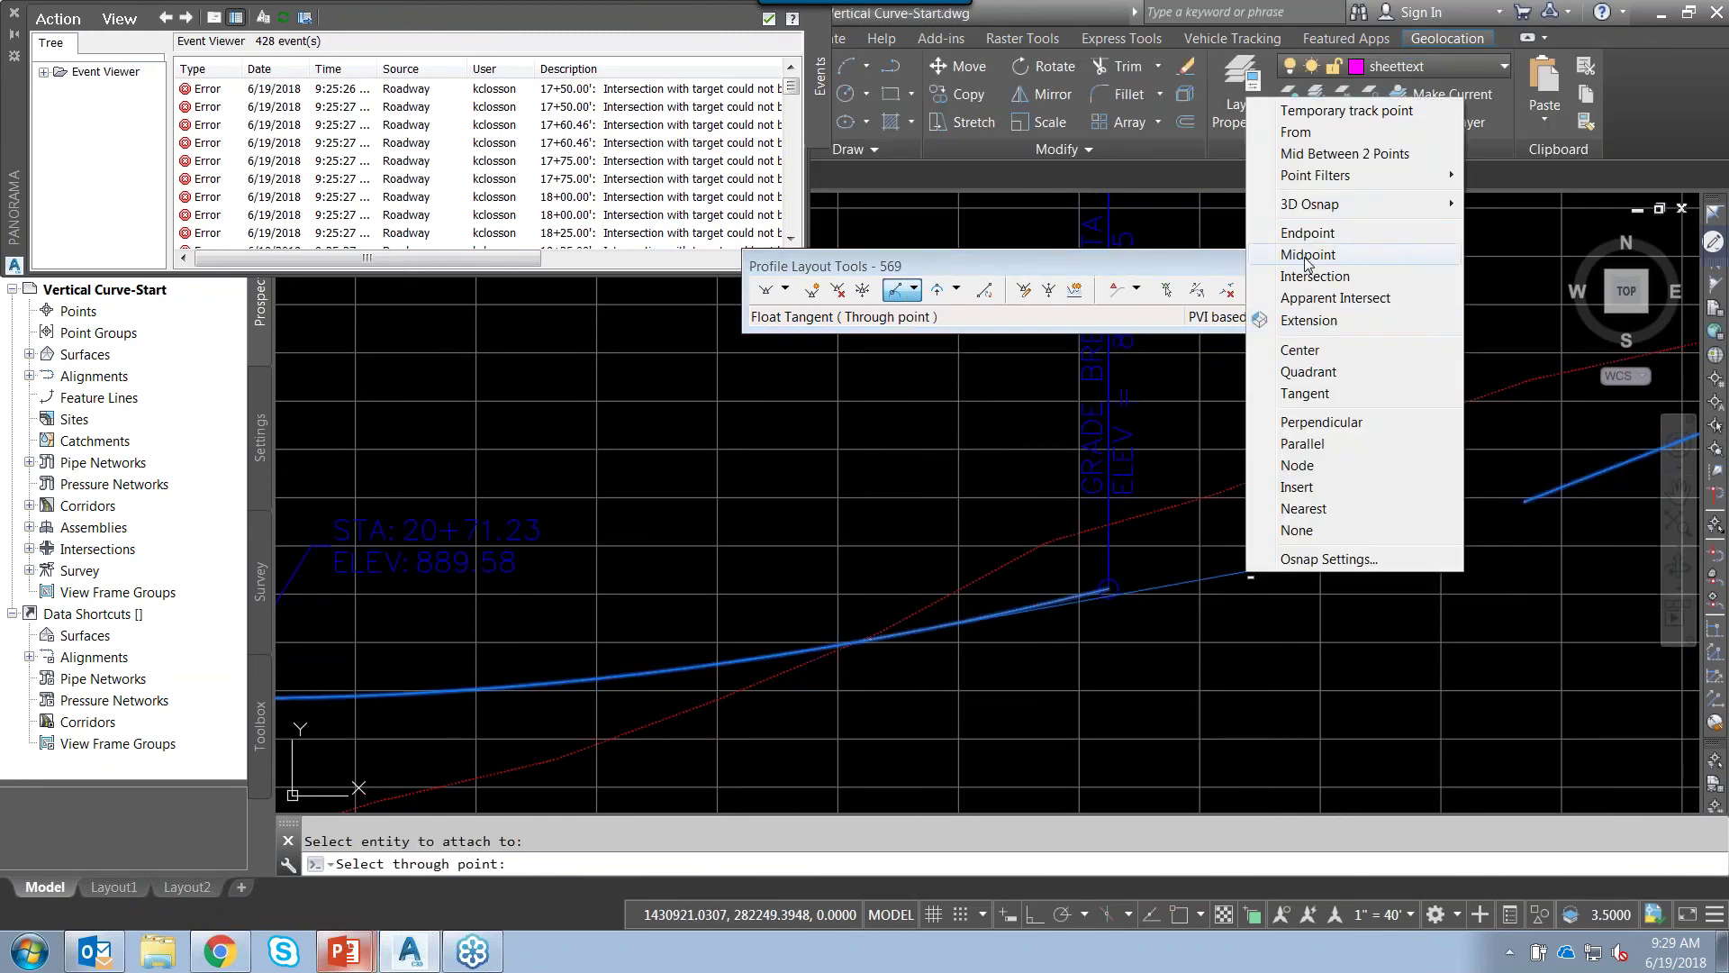
pyautogui.click(1297, 231)
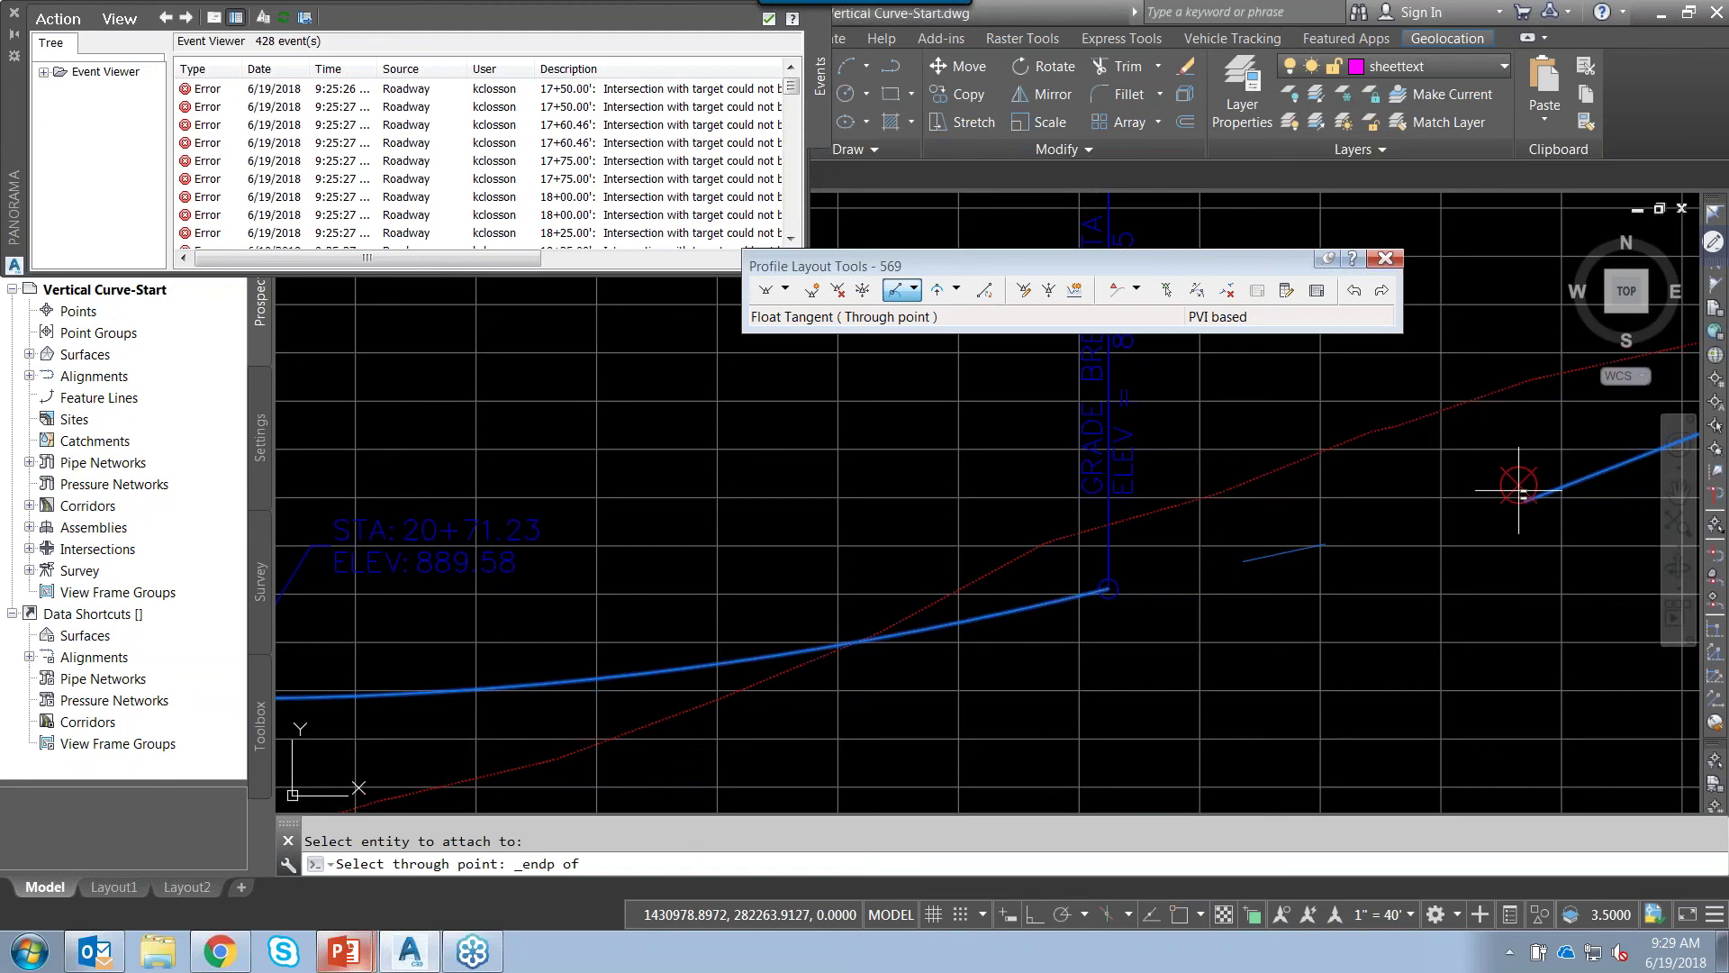
pyautogui.click(1519, 503)
pyautogui.press('Return')
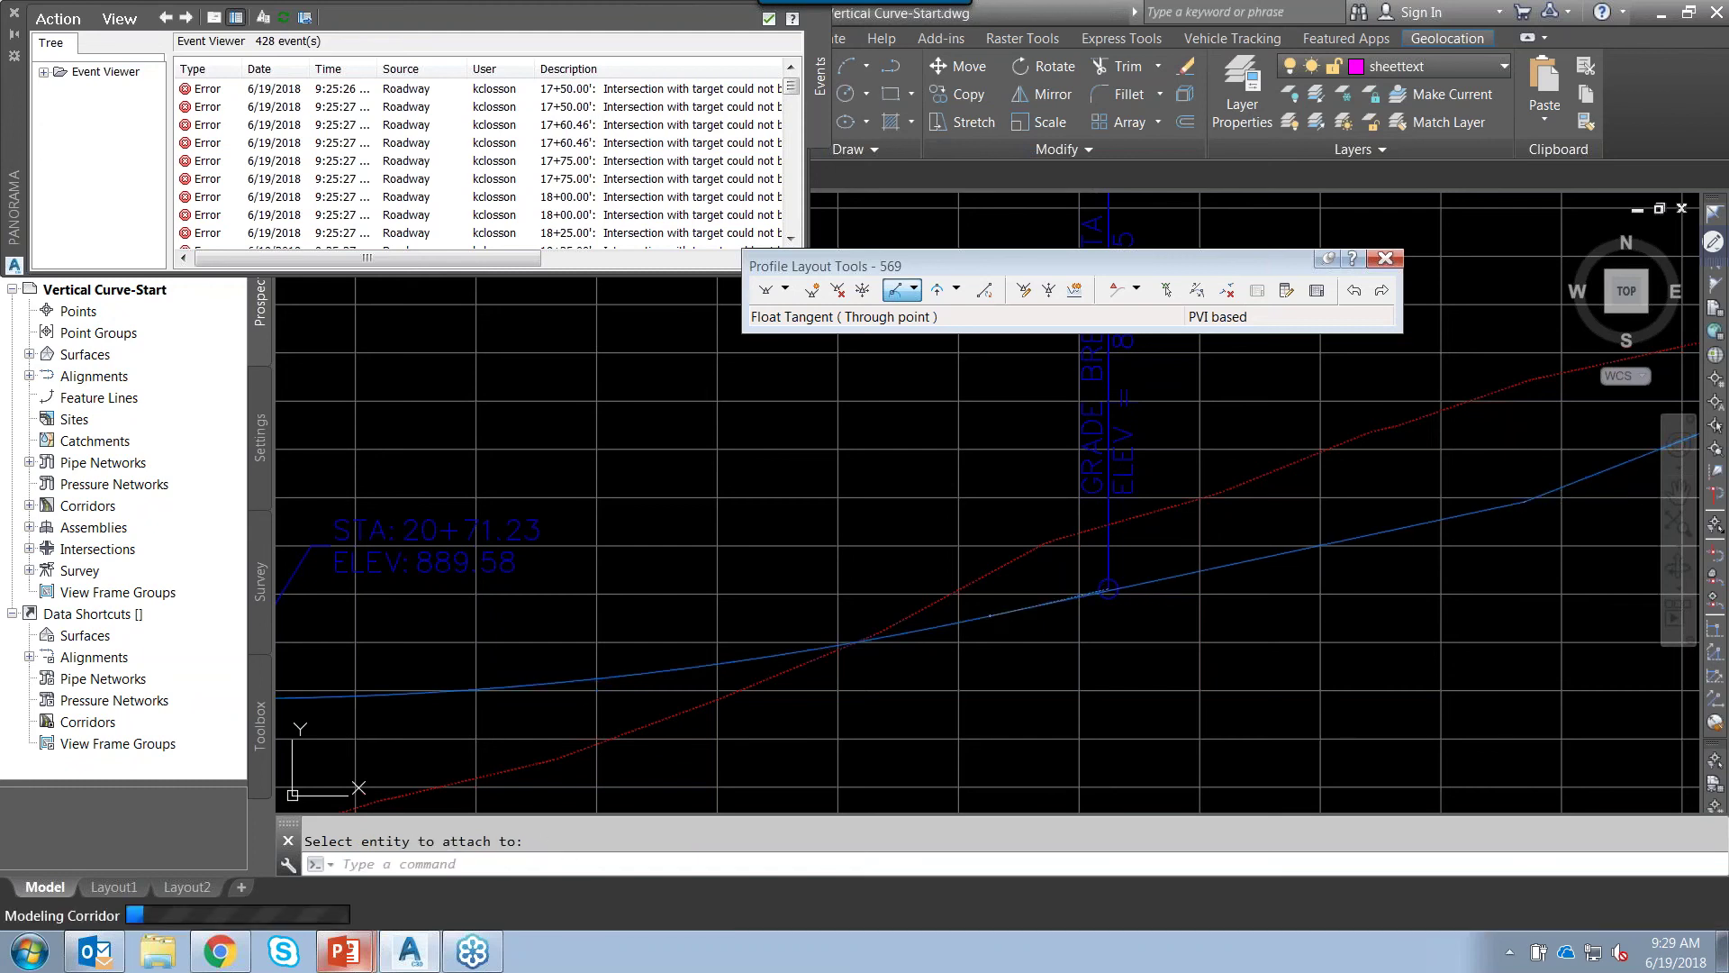
# - Add a Free Vertical Curve (Parabola) with K value 30 at the grade break between the incoming tangent and the floating tangent before the sag
pyautogui.scroll(-2, 1416, 522)
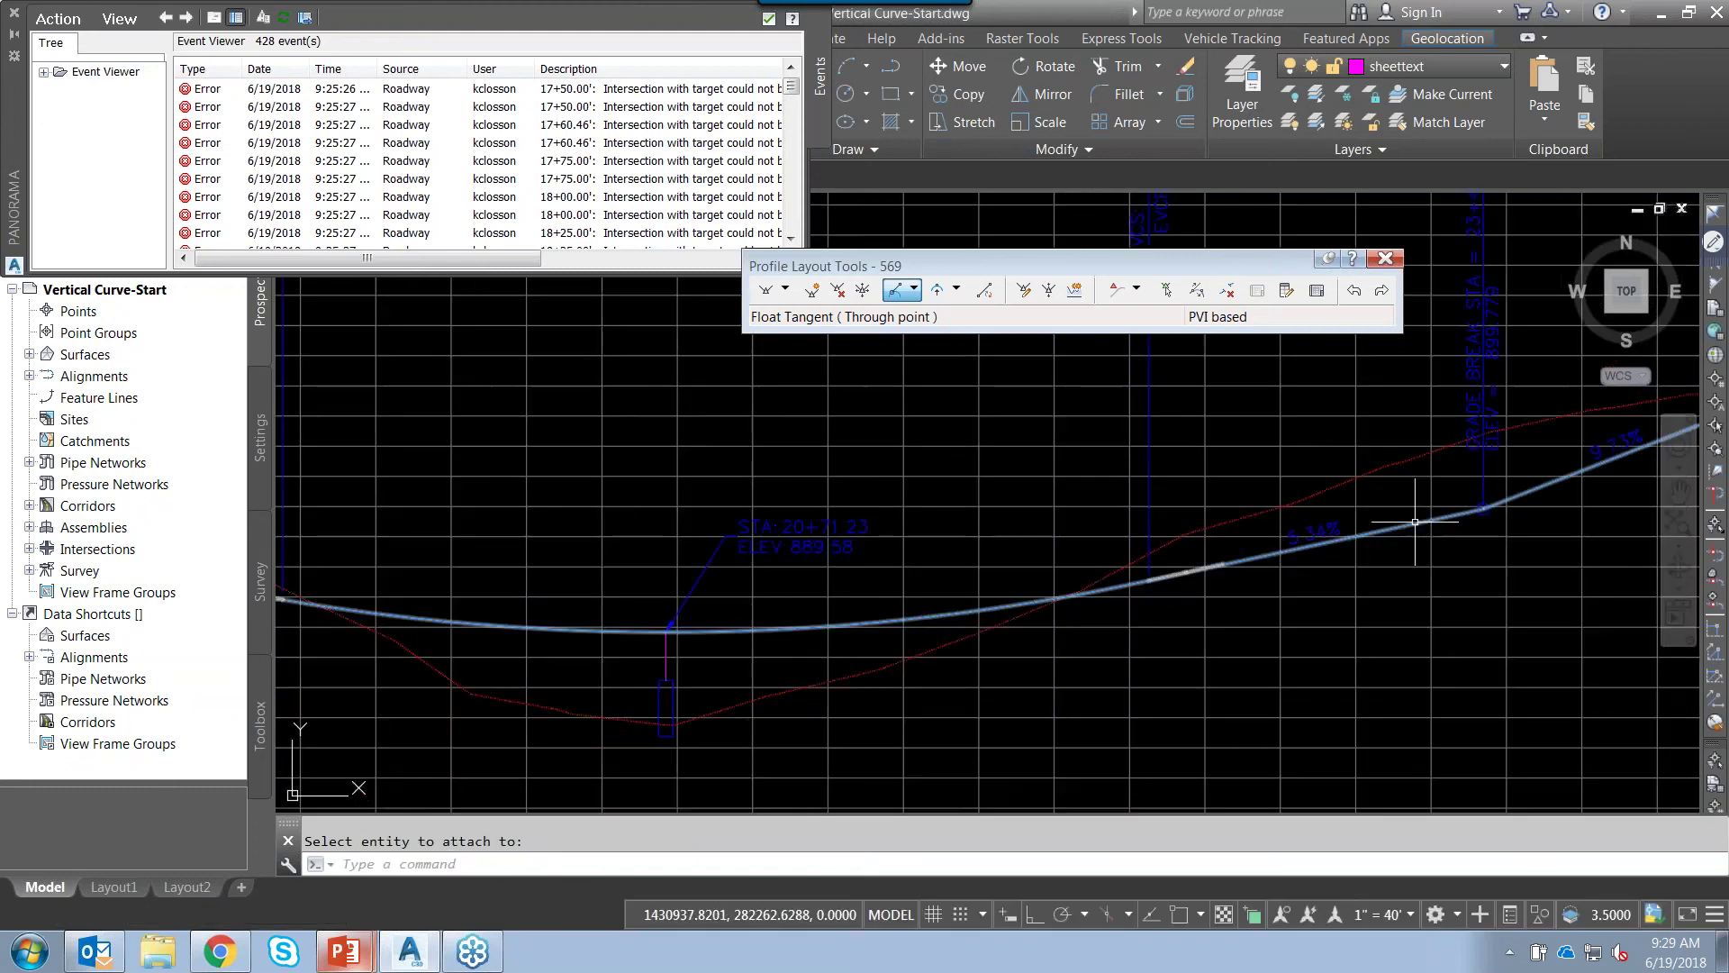
pyautogui.scroll(-2, 952, 550)
pyautogui.moveTo(952, 550); pyautogui.dragTo(1385, 557, button='middle')
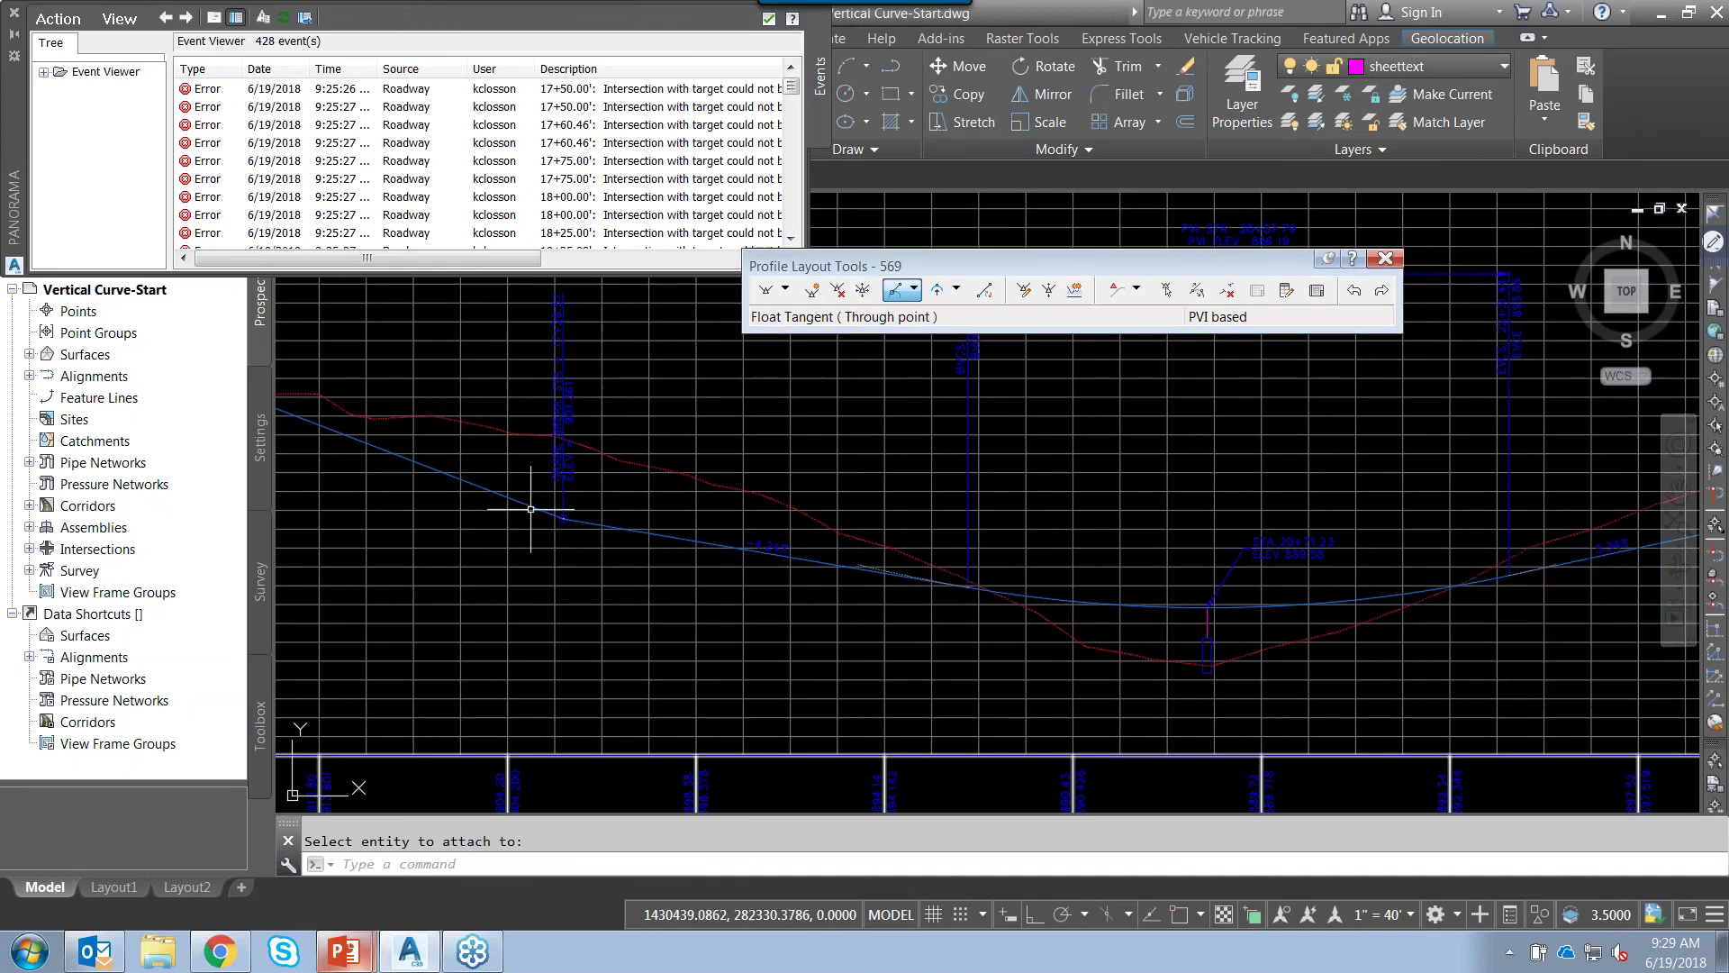
pyautogui.click(955, 290)
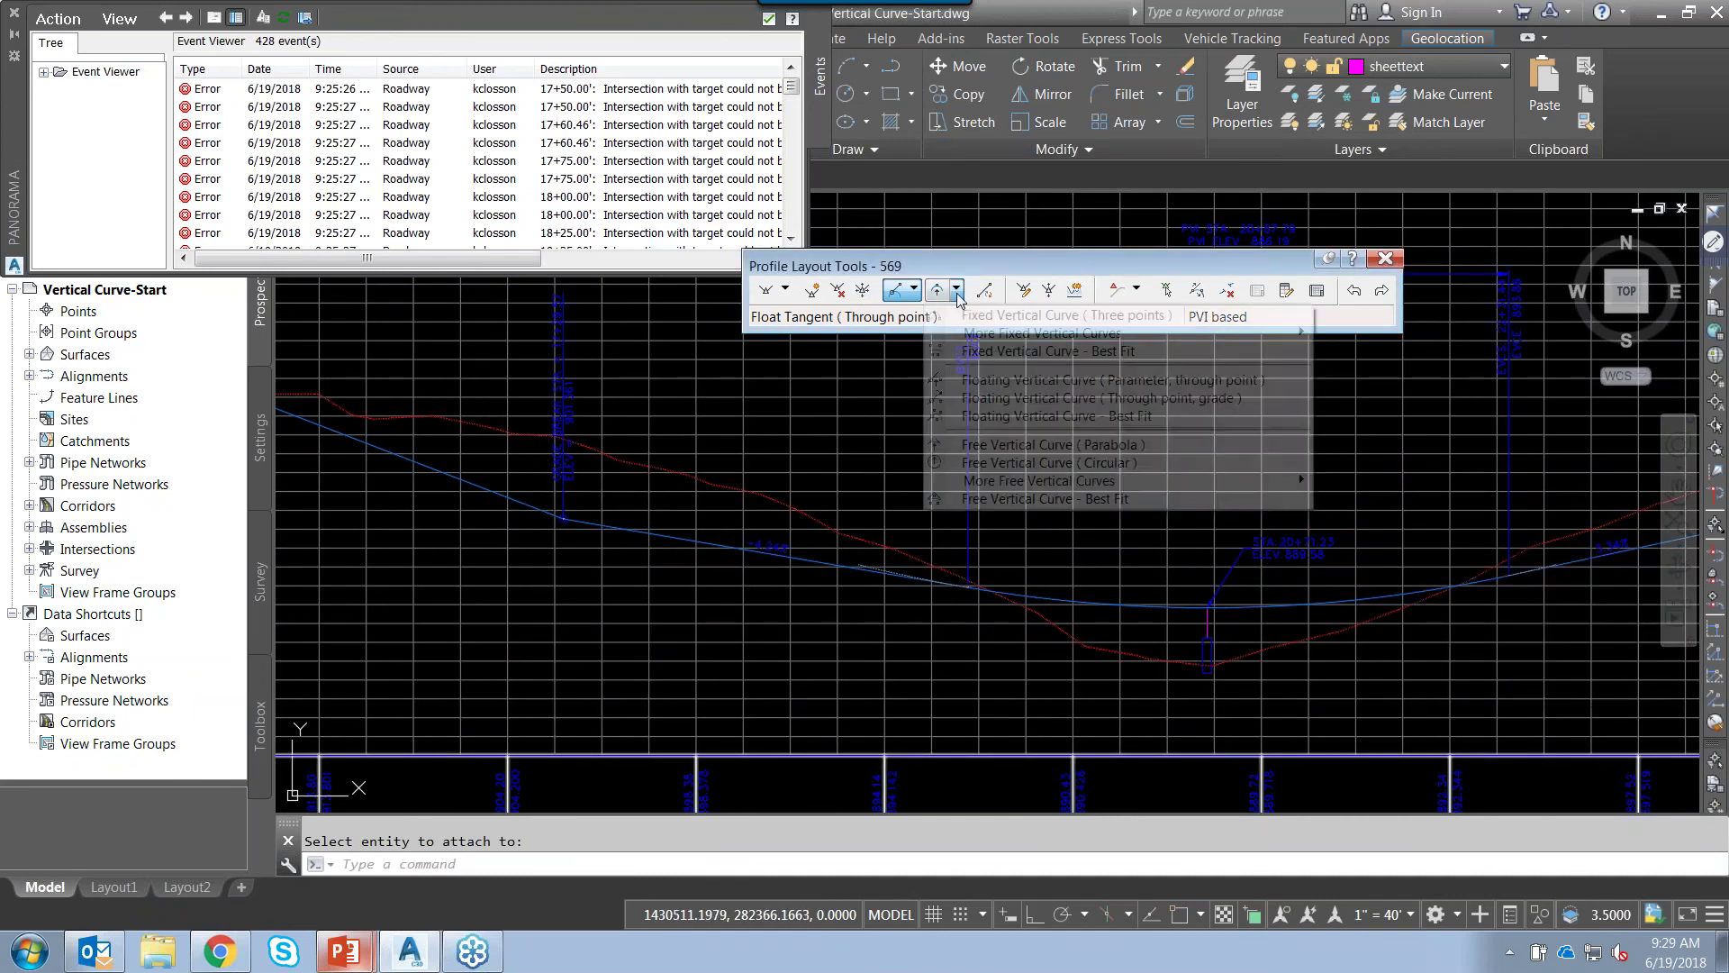
pyautogui.click(1036, 445)
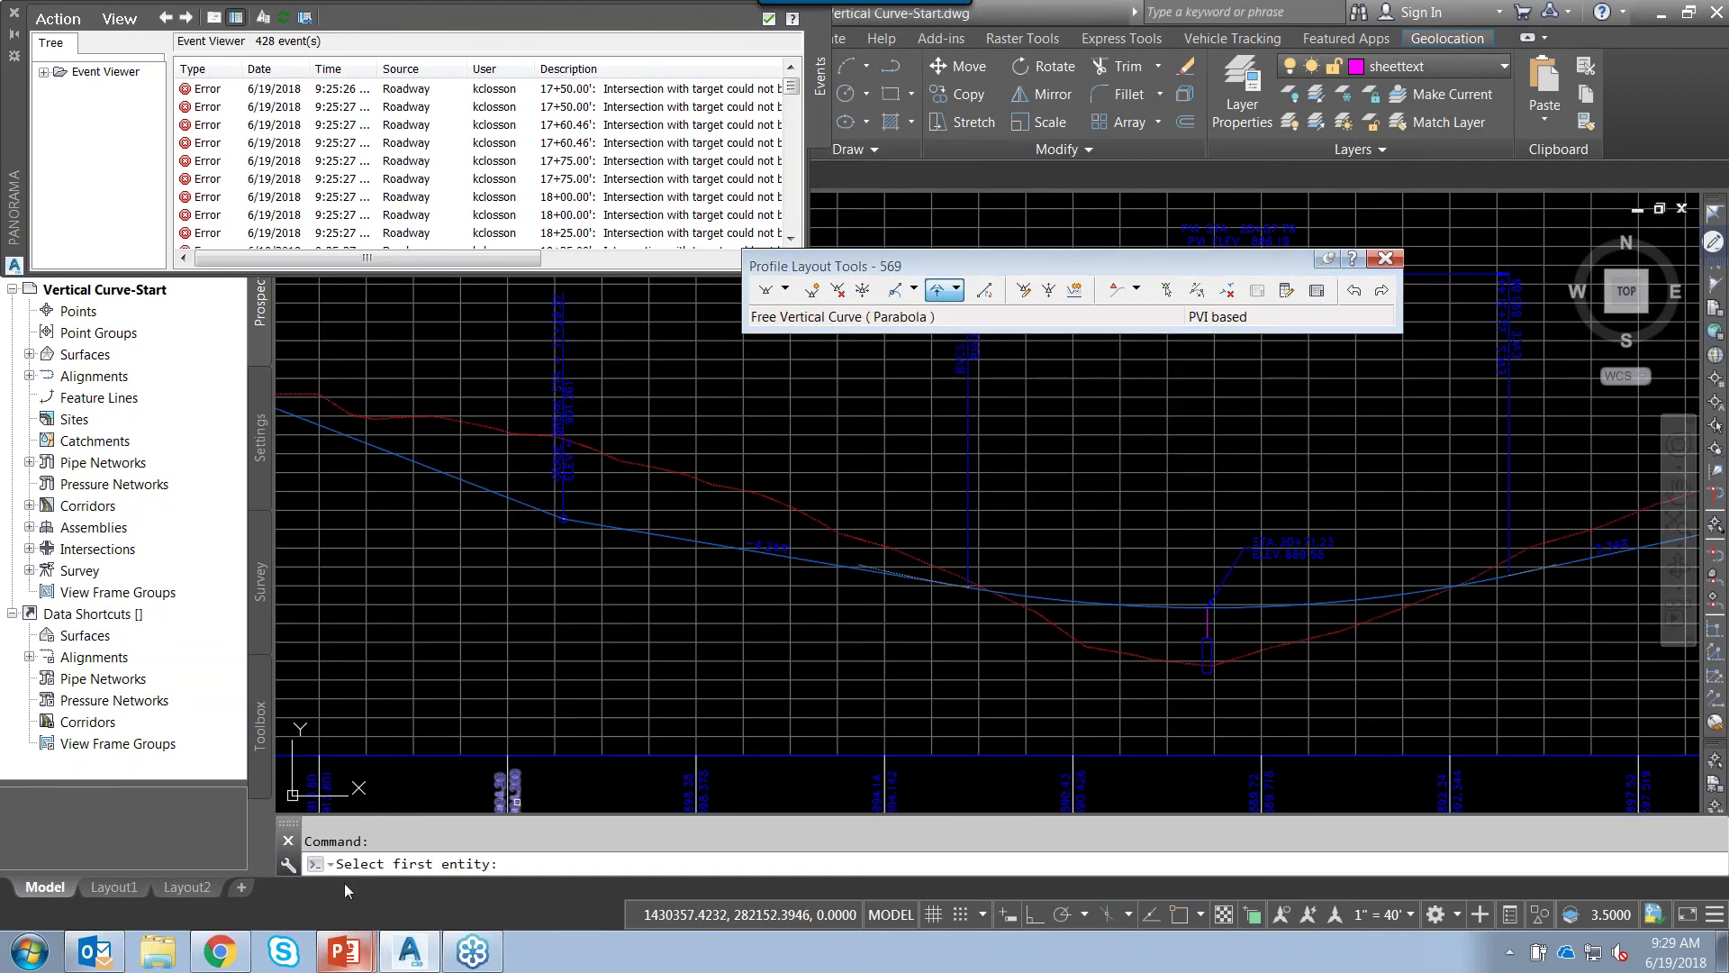
pyautogui.scroll(2, 525, 560)
pyautogui.click(522, 466)
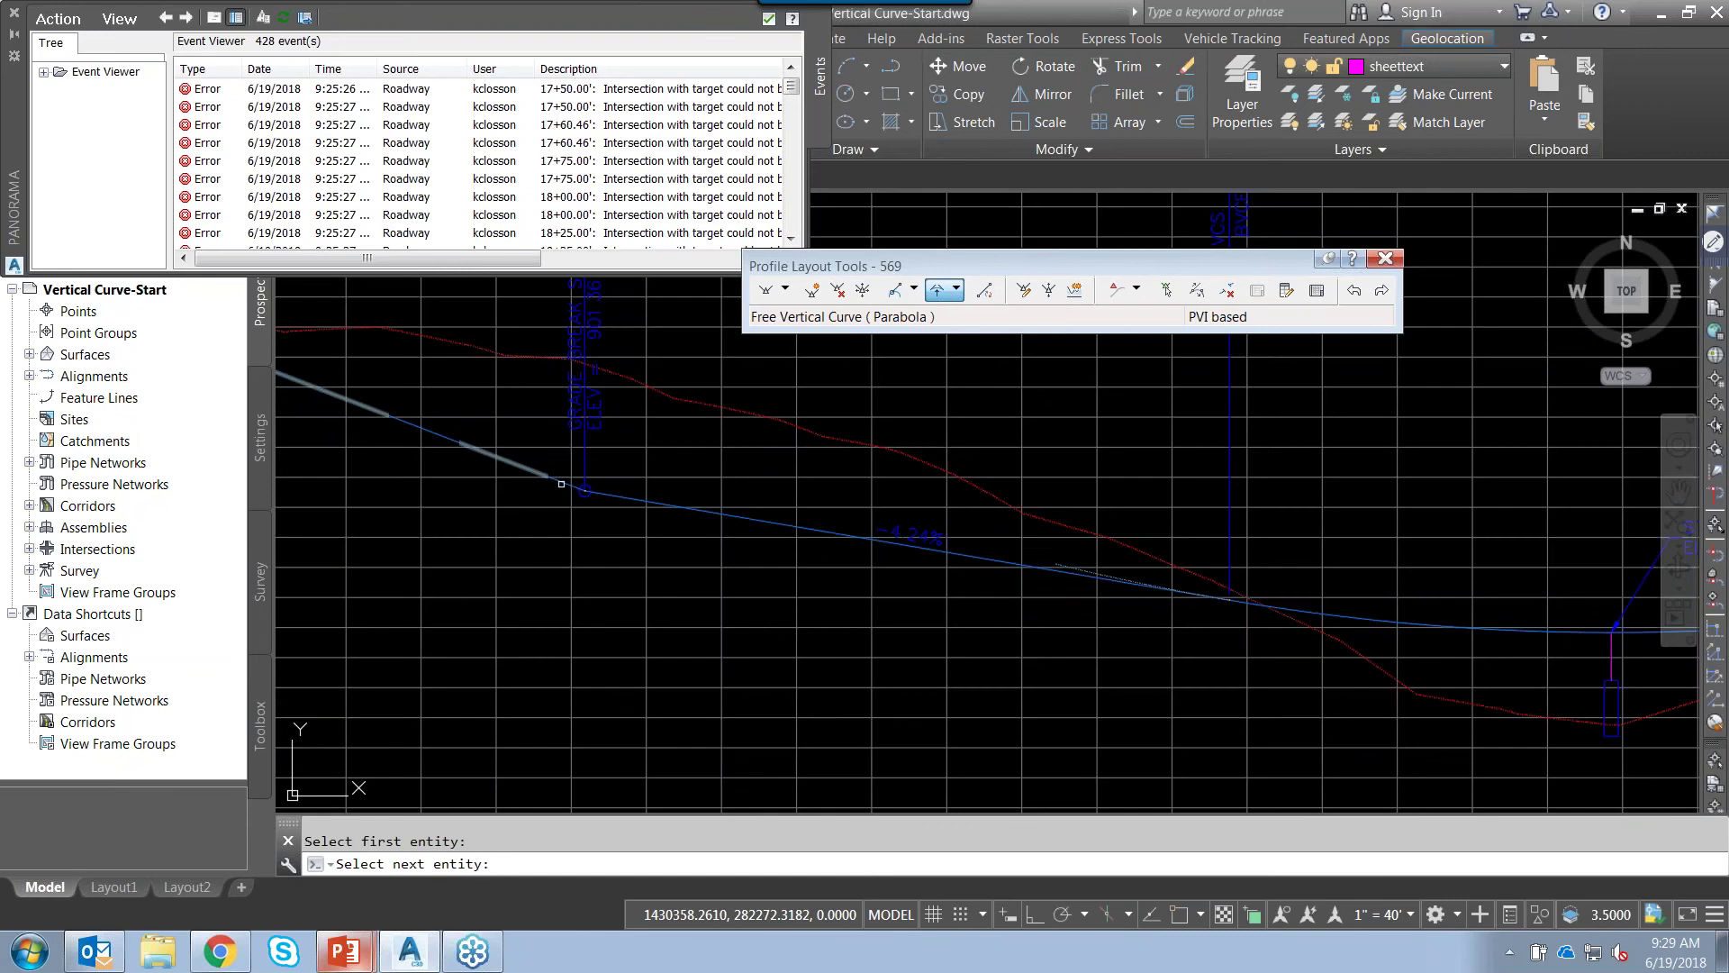
pyautogui.click(625, 495)
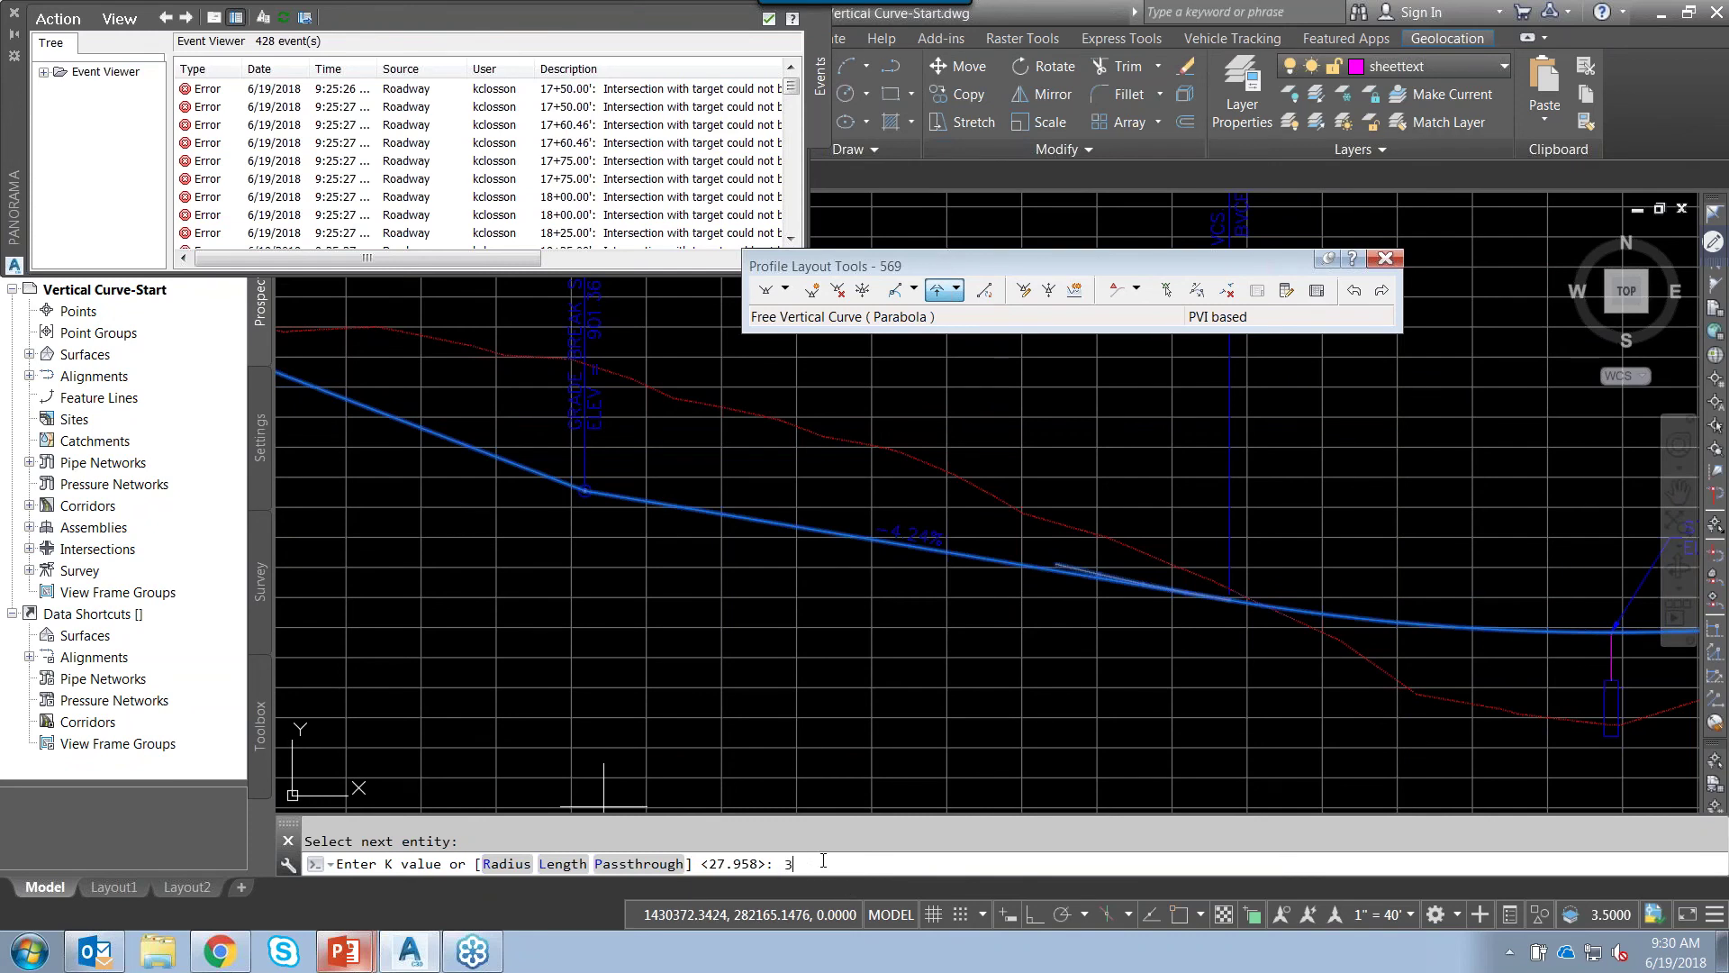
pyautogui.press('Return')
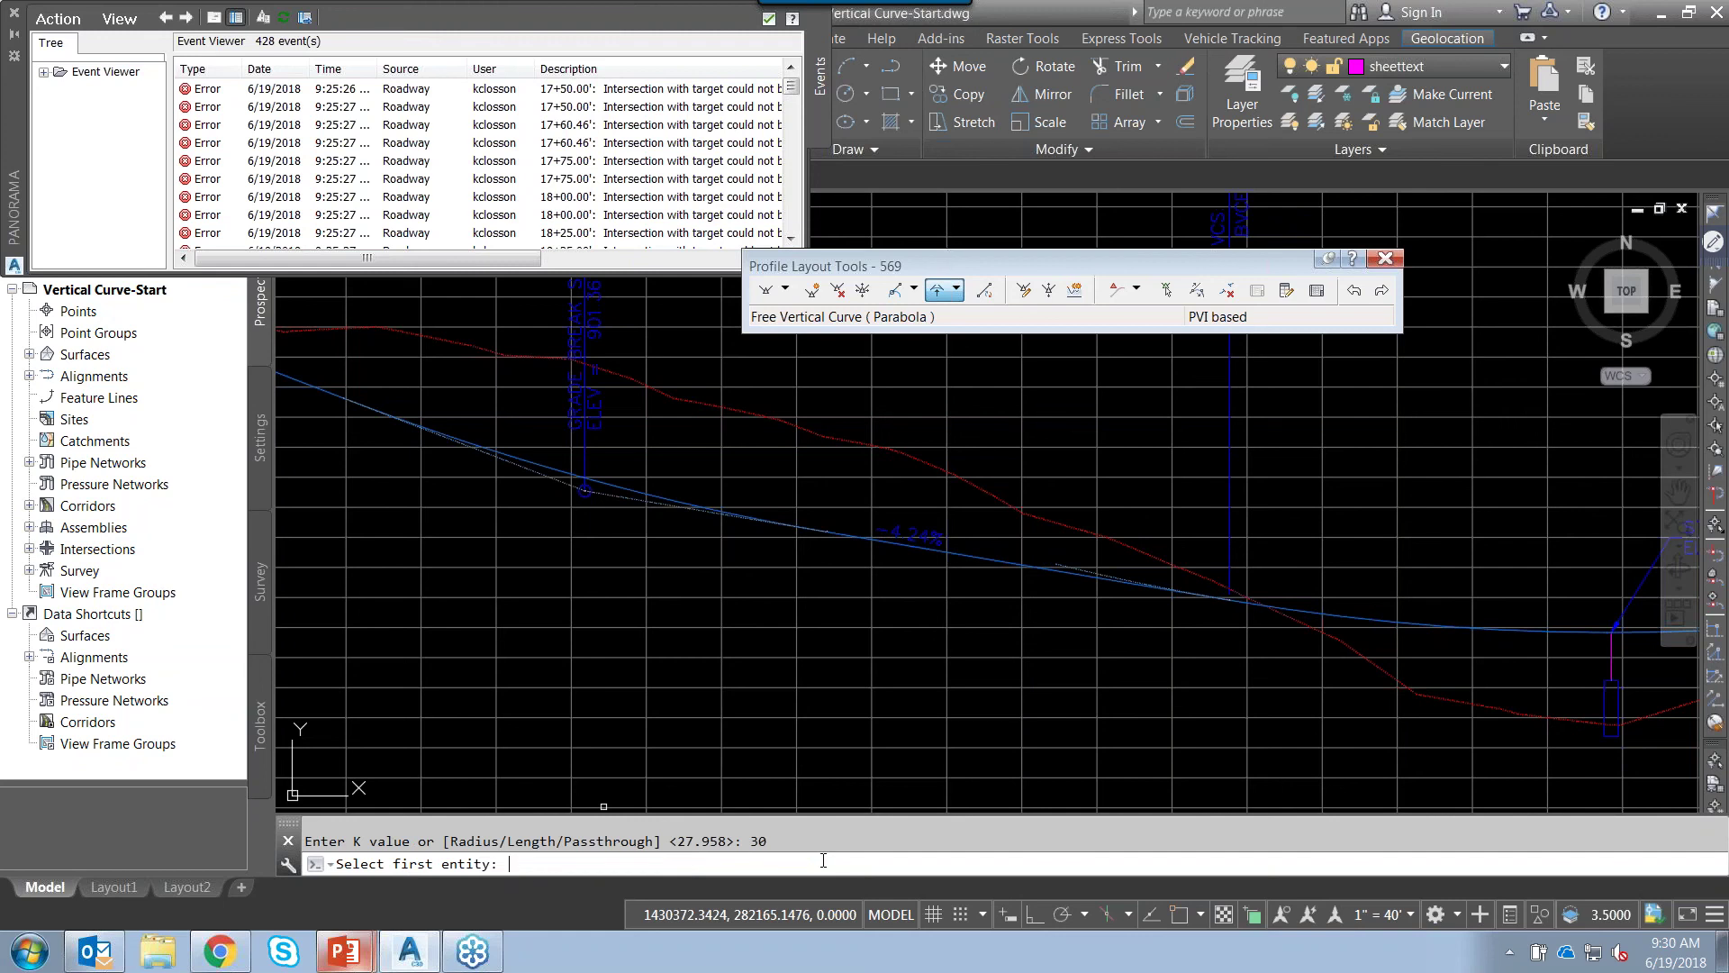
pyautogui.press('Return')
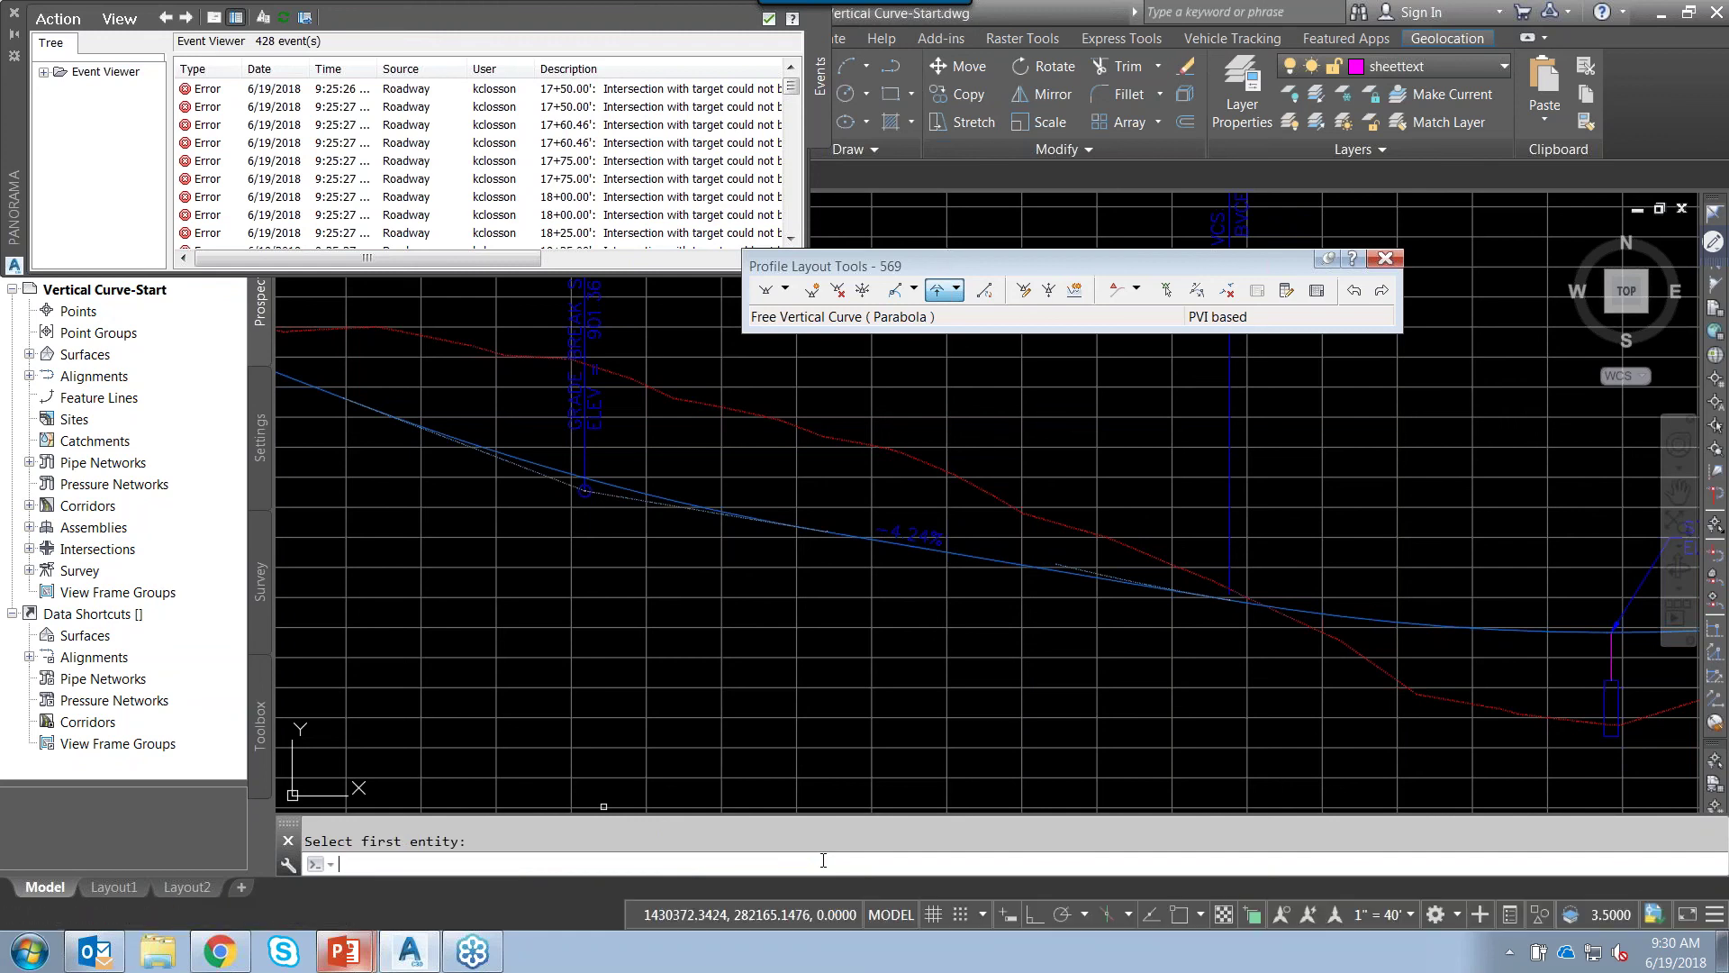
# - Lower the new vertical curve's label to just above the profile, level with the sag curve's label, and clear the selection
pyautogui.scroll(-2, 902, 654)
pyautogui.scroll(-5, 823, 552)
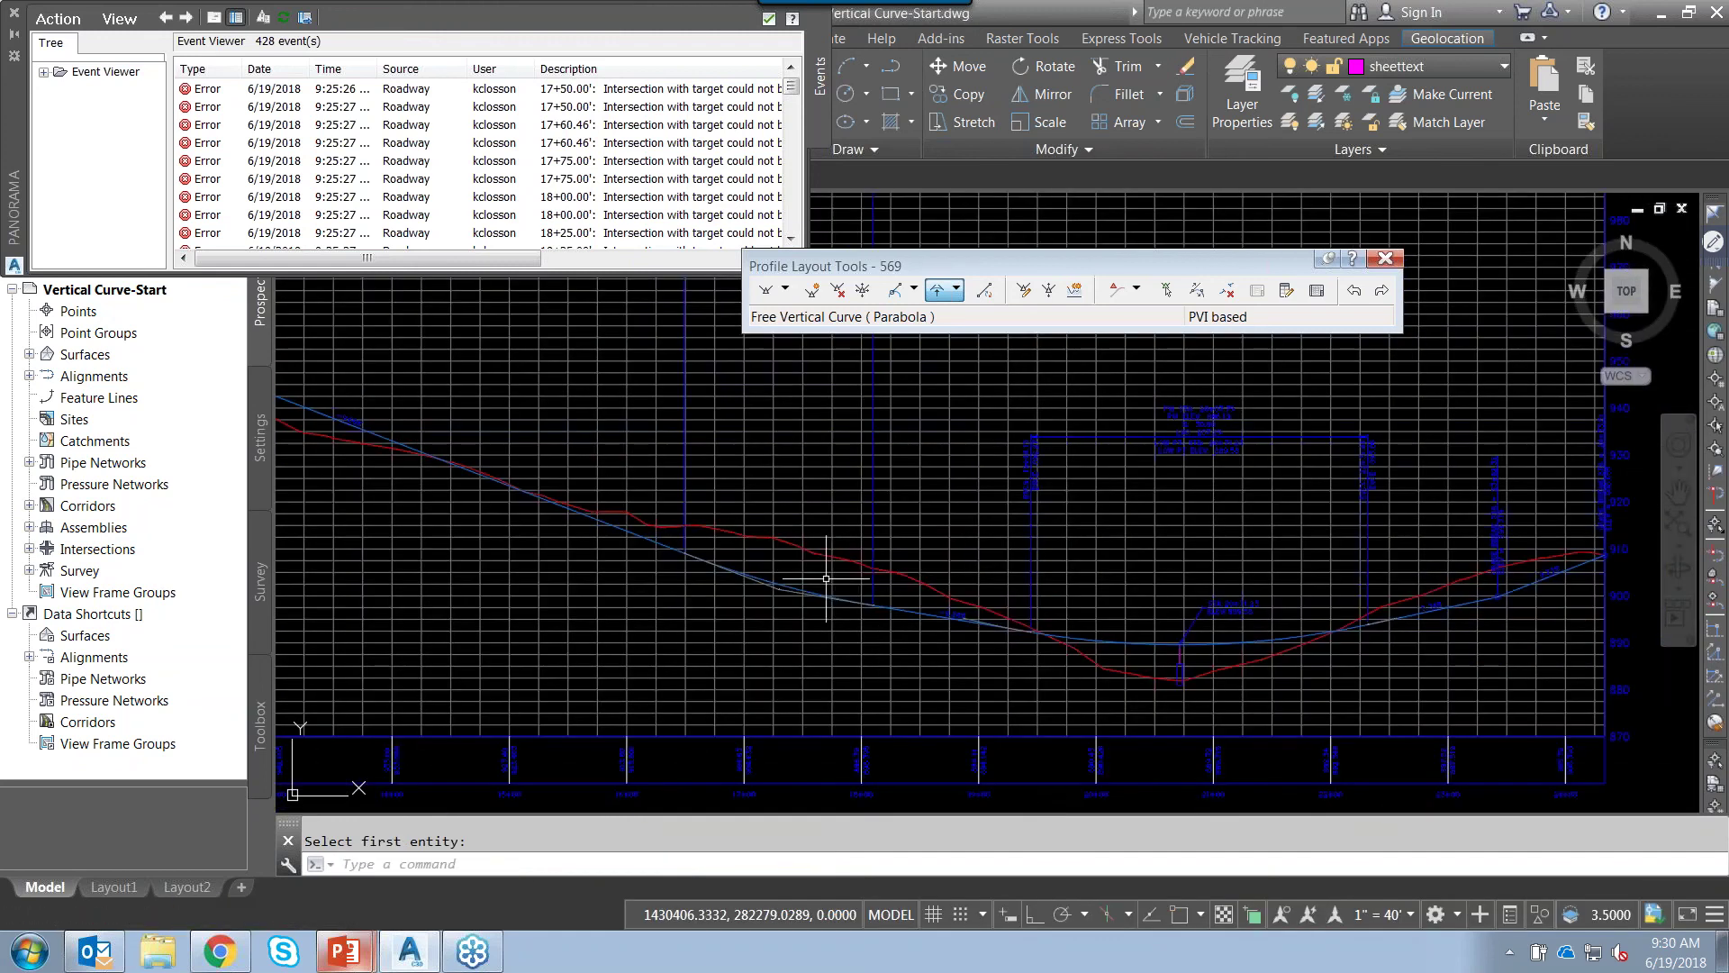
pyautogui.click(718, 307)
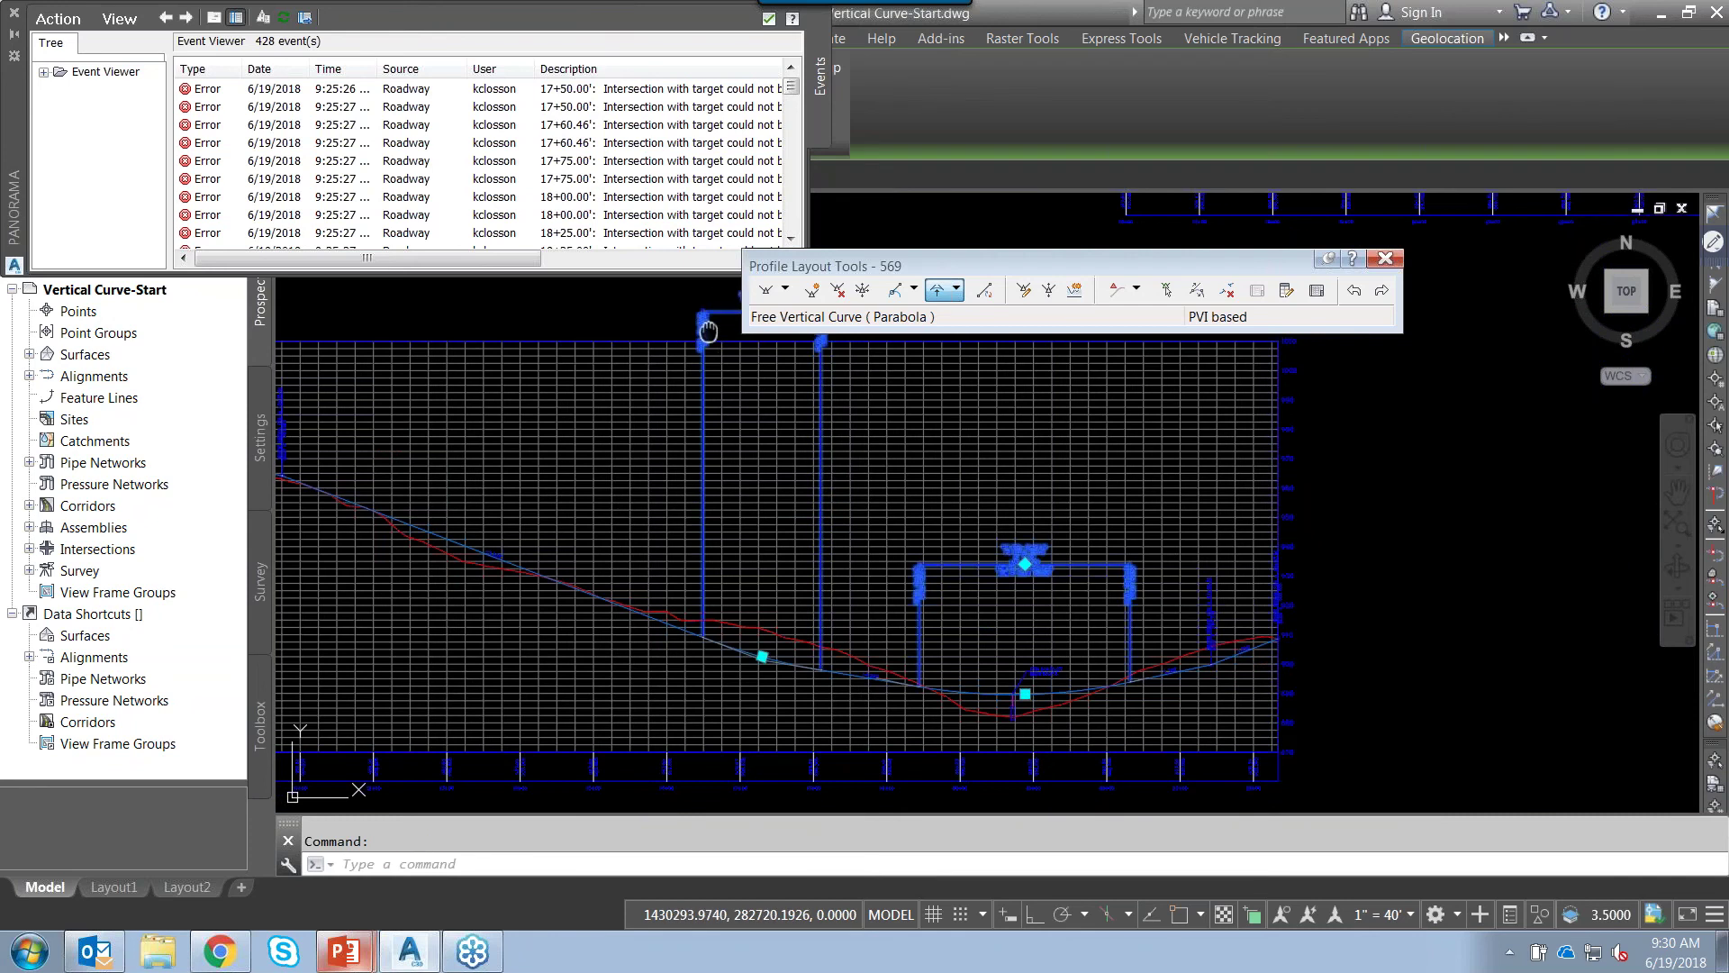
pyautogui.scroll(-2, 734, 374)
pyautogui.click(734, 375)
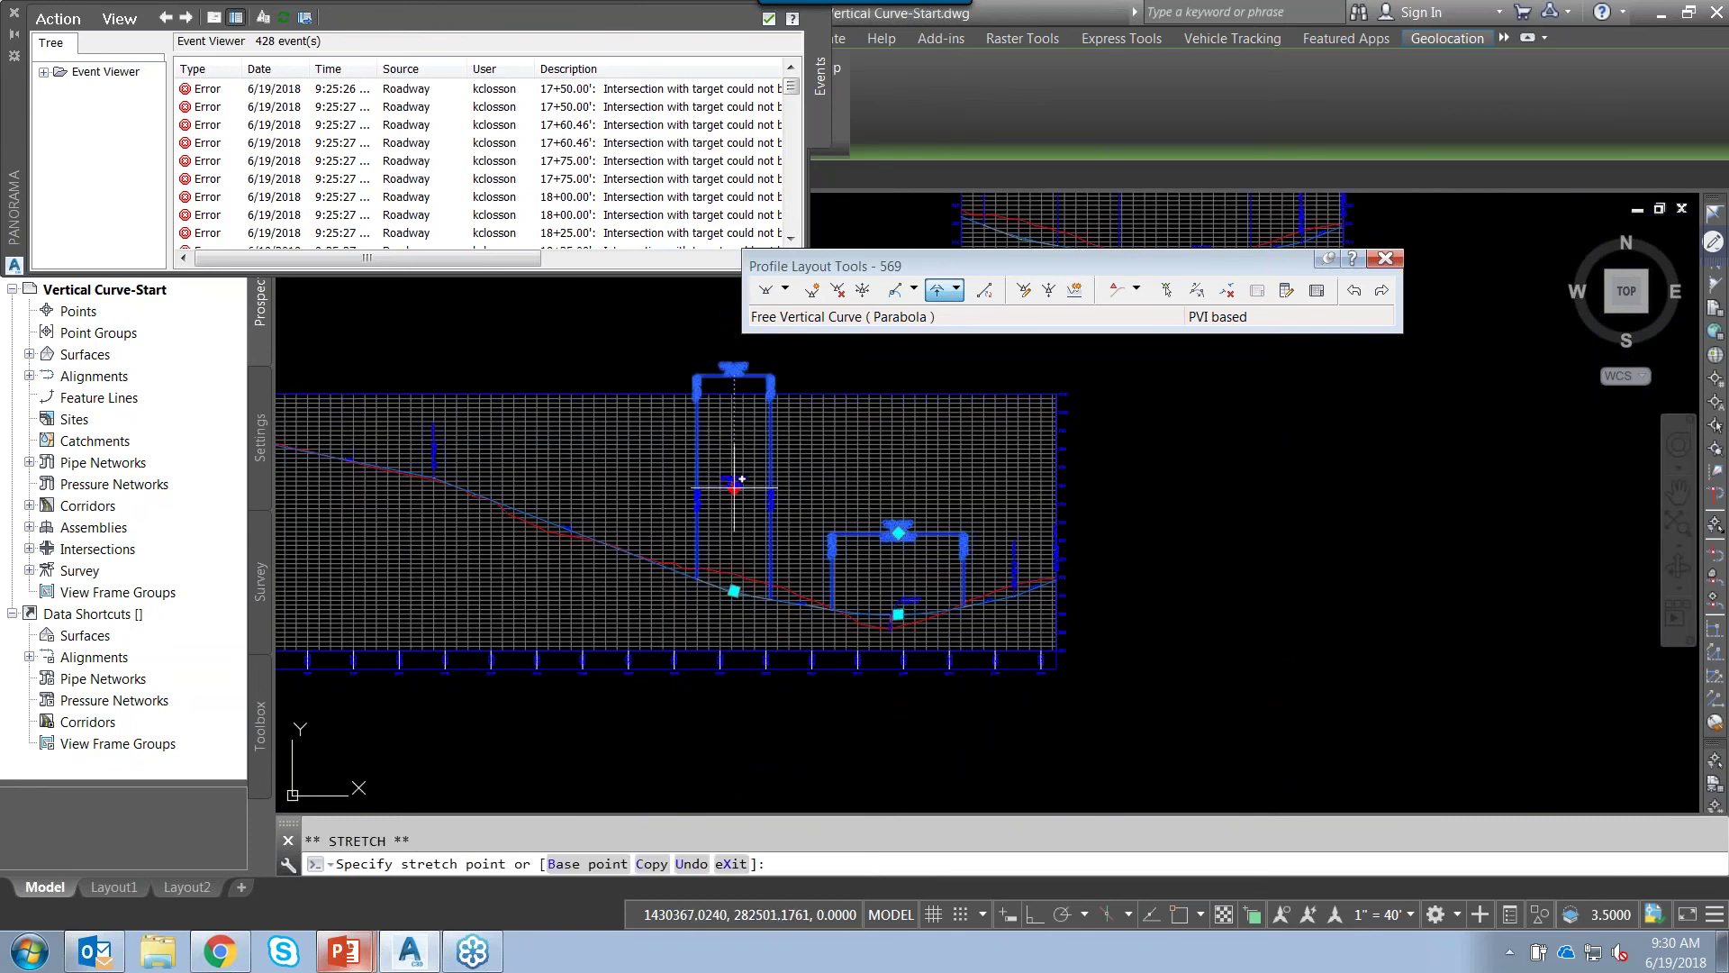
pyautogui.click(733, 515)
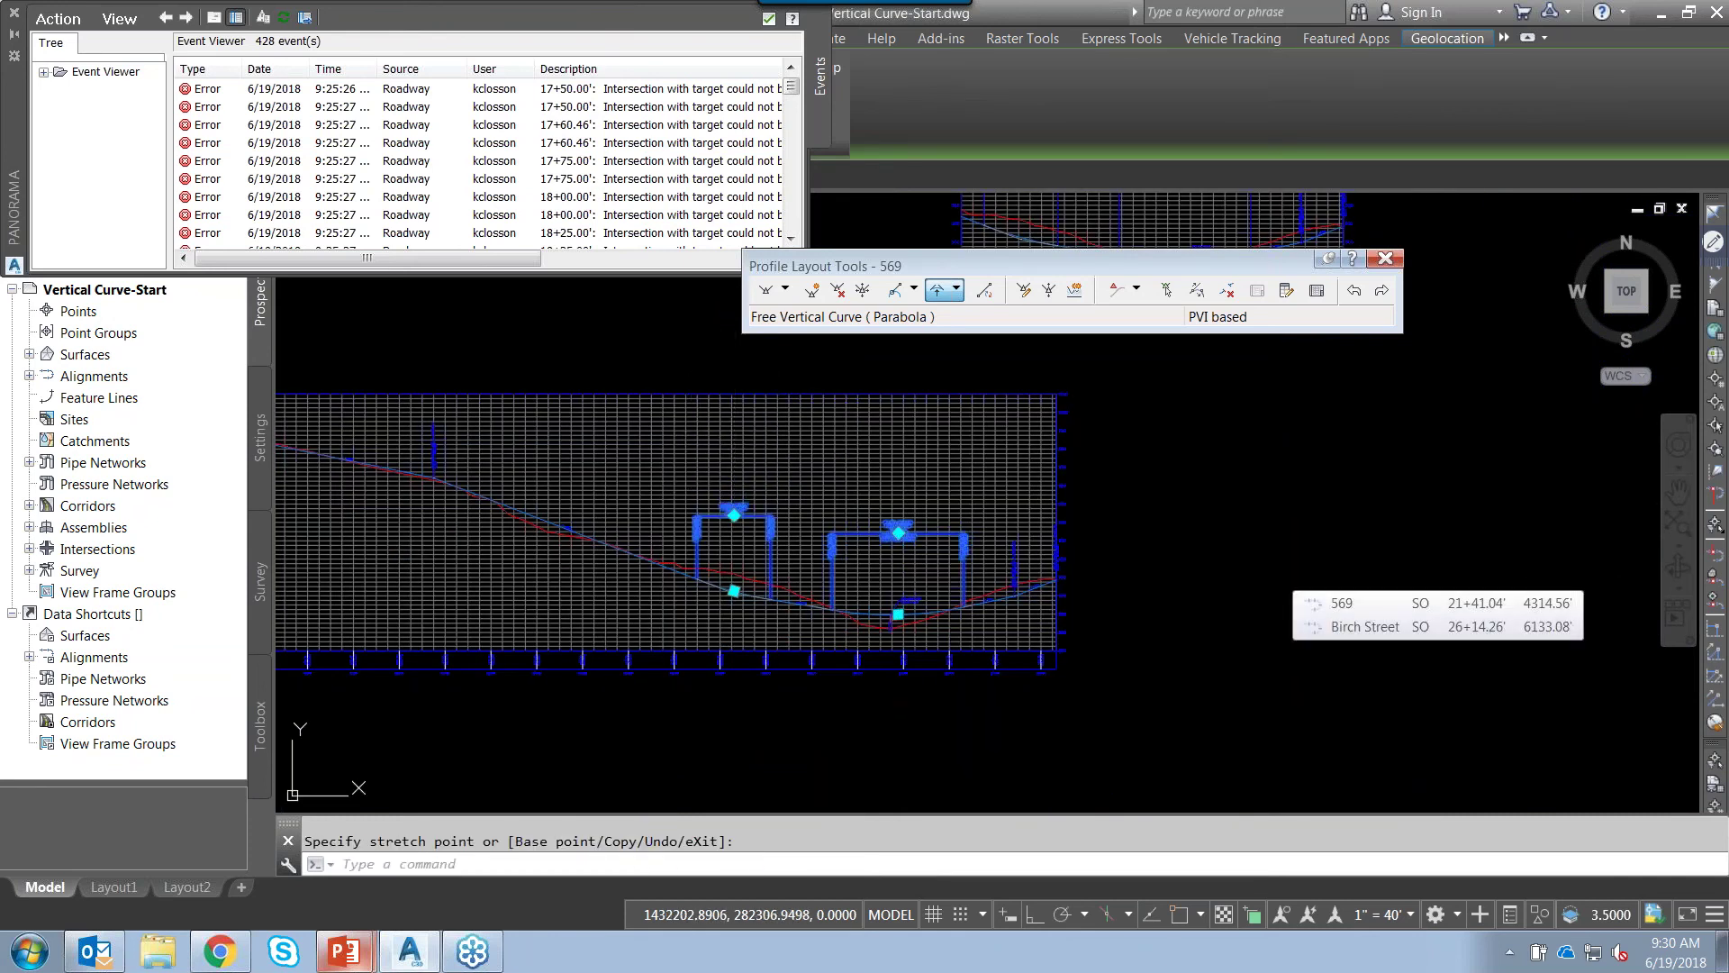
pyautogui.press('Escape')
pyautogui.press('Escape')
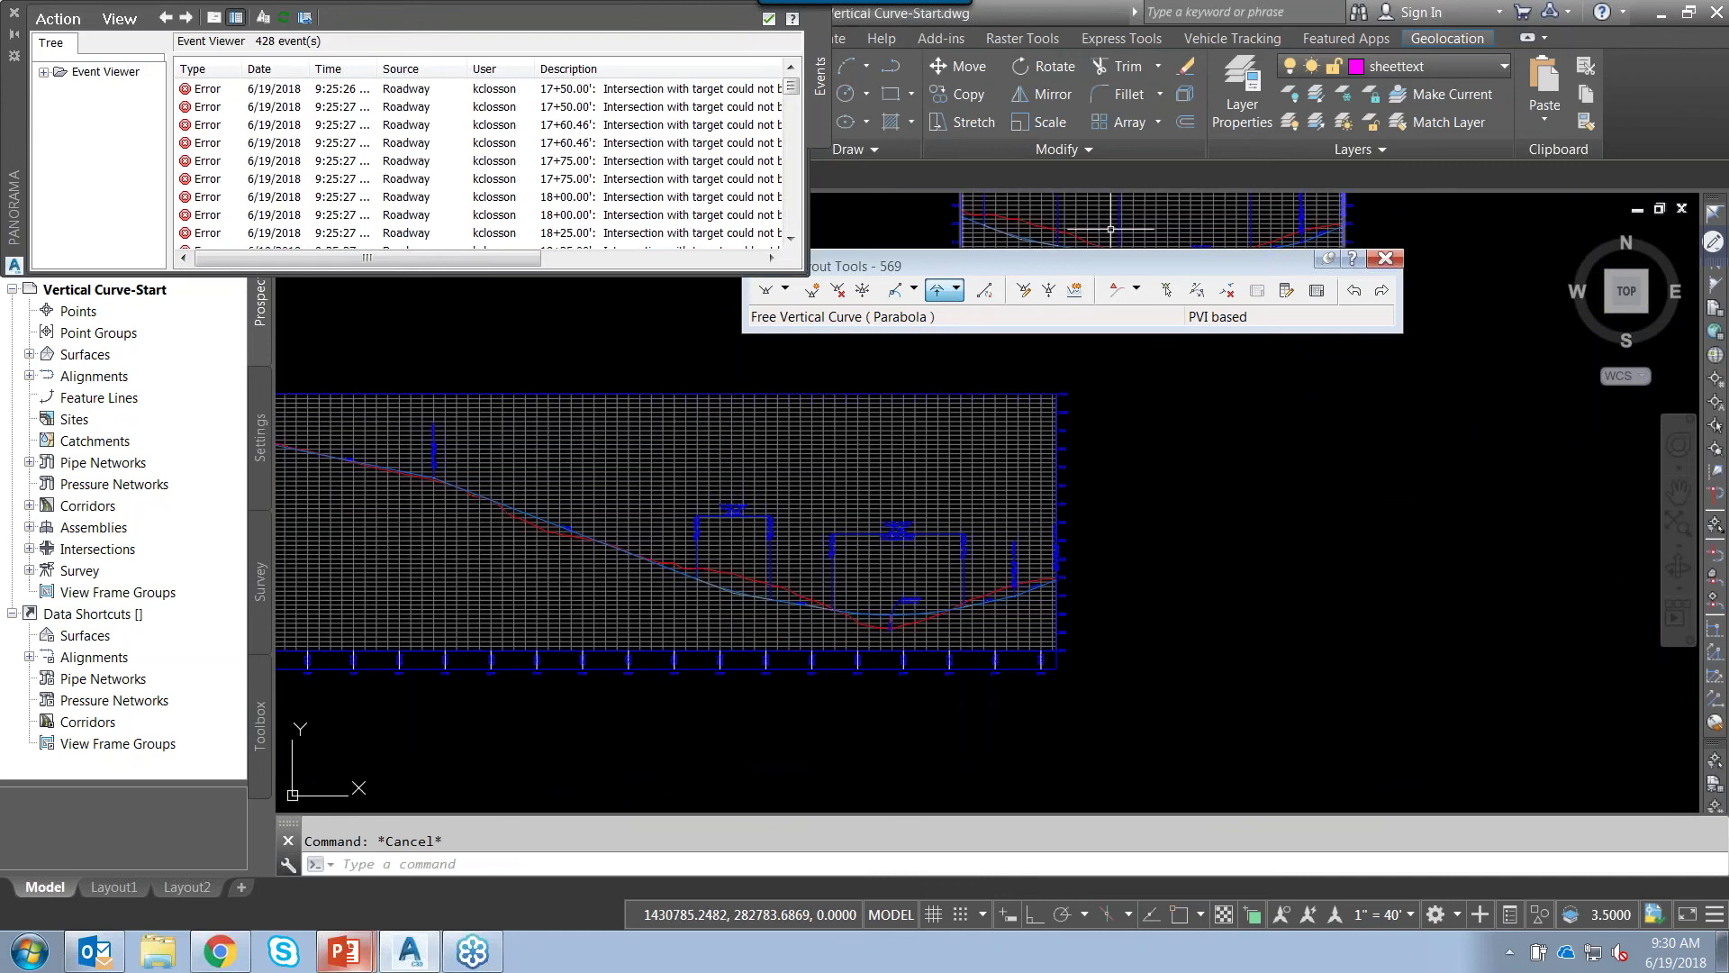
# - Close the Profile Layout Tools toolbar and the Vertical Curve-Start drawing, saving its changes
pyautogui.click(1379, 263)
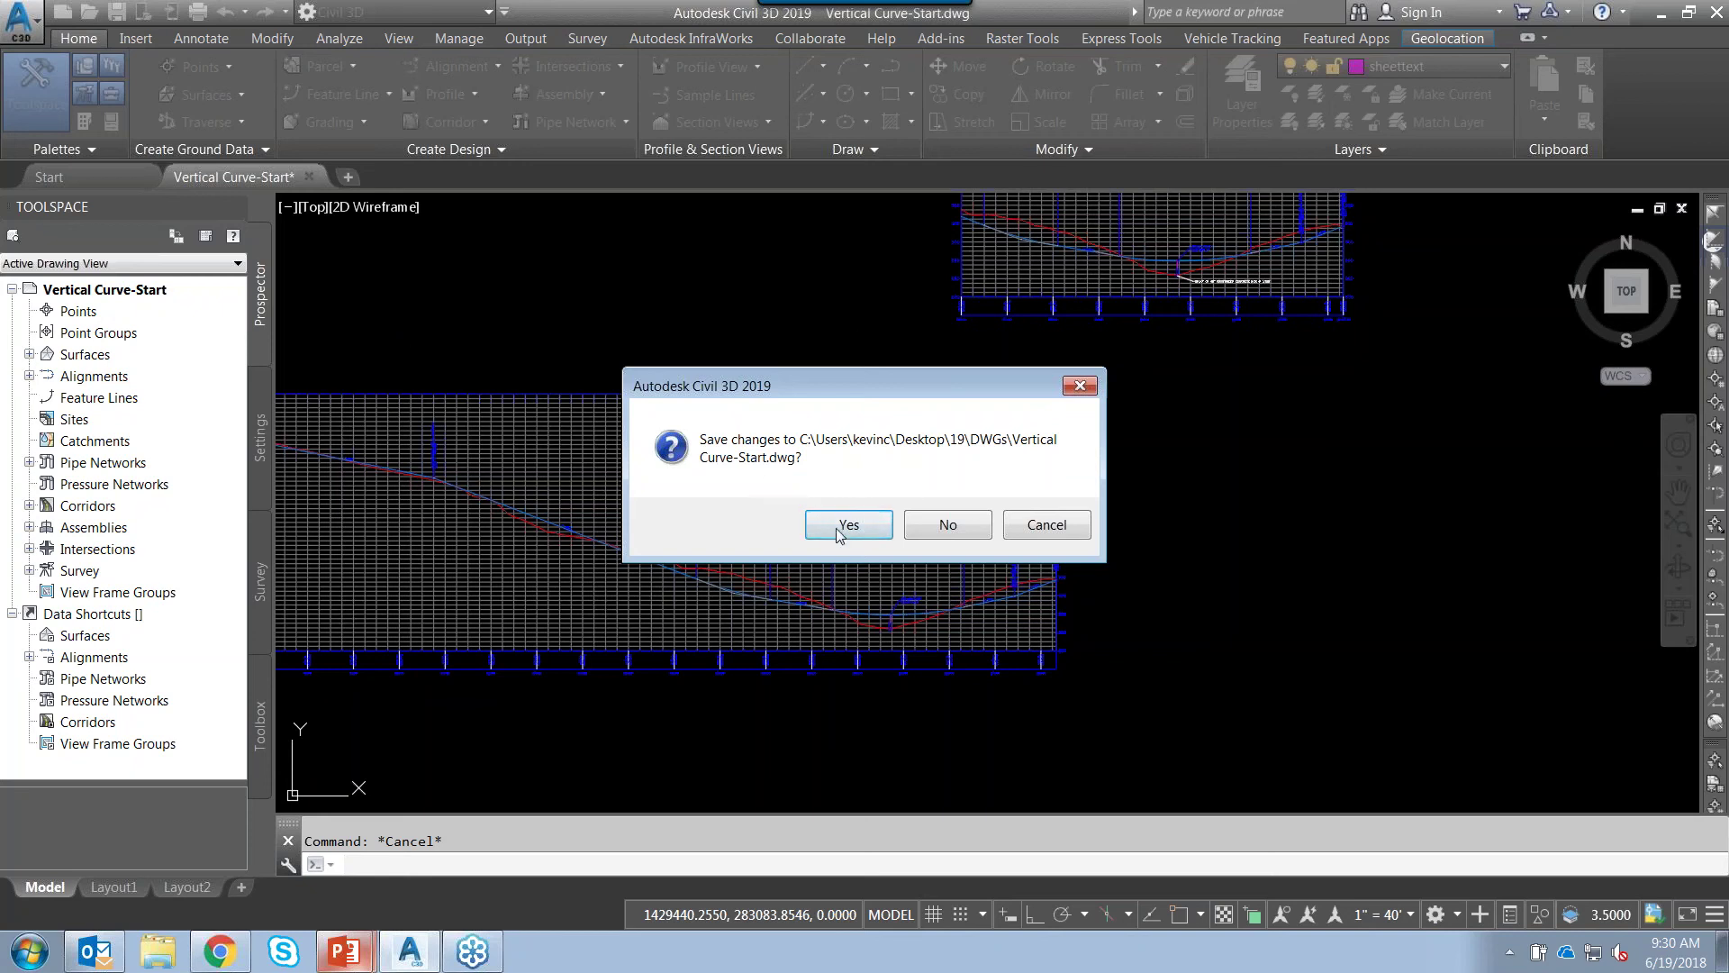
pyautogui.click(873, 522)
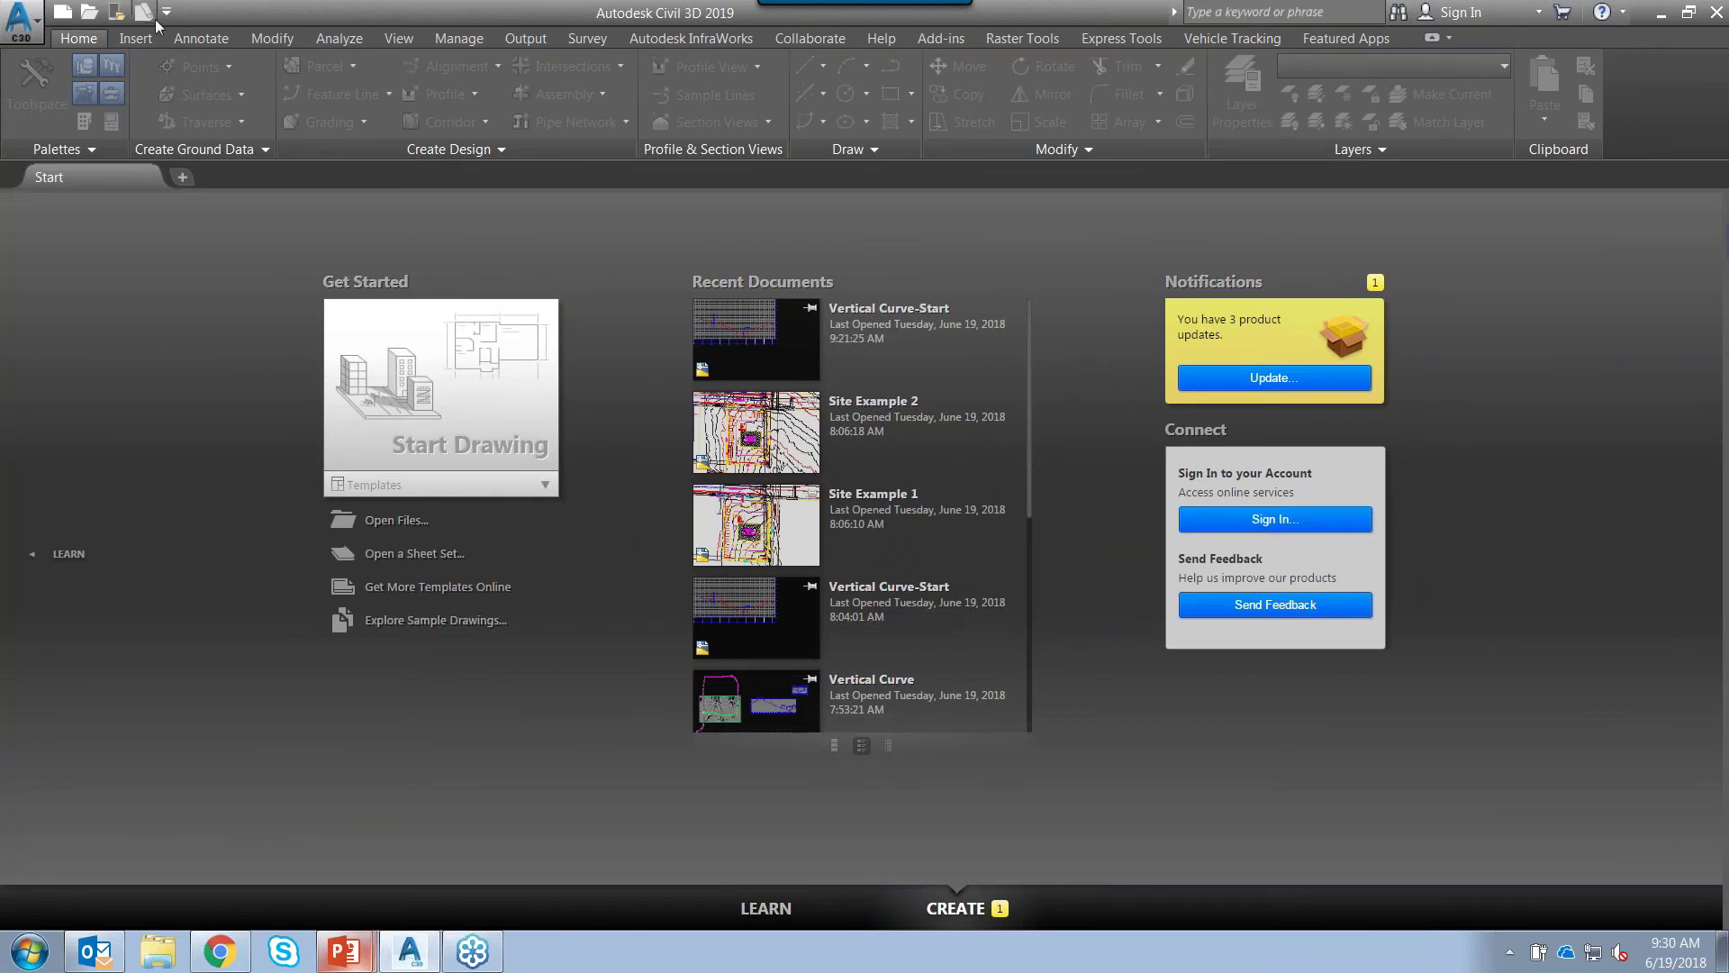
# - Open Site Example 1.dwg and Site Example 2.dwg together, ignoring missing SHX files, and place Site Example 1 ahead of Site Example 2
pyautogui.doubleClick(1028, 13)
pyautogui.moveTo(1040, 78); pyautogui.dragTo(793, 16)
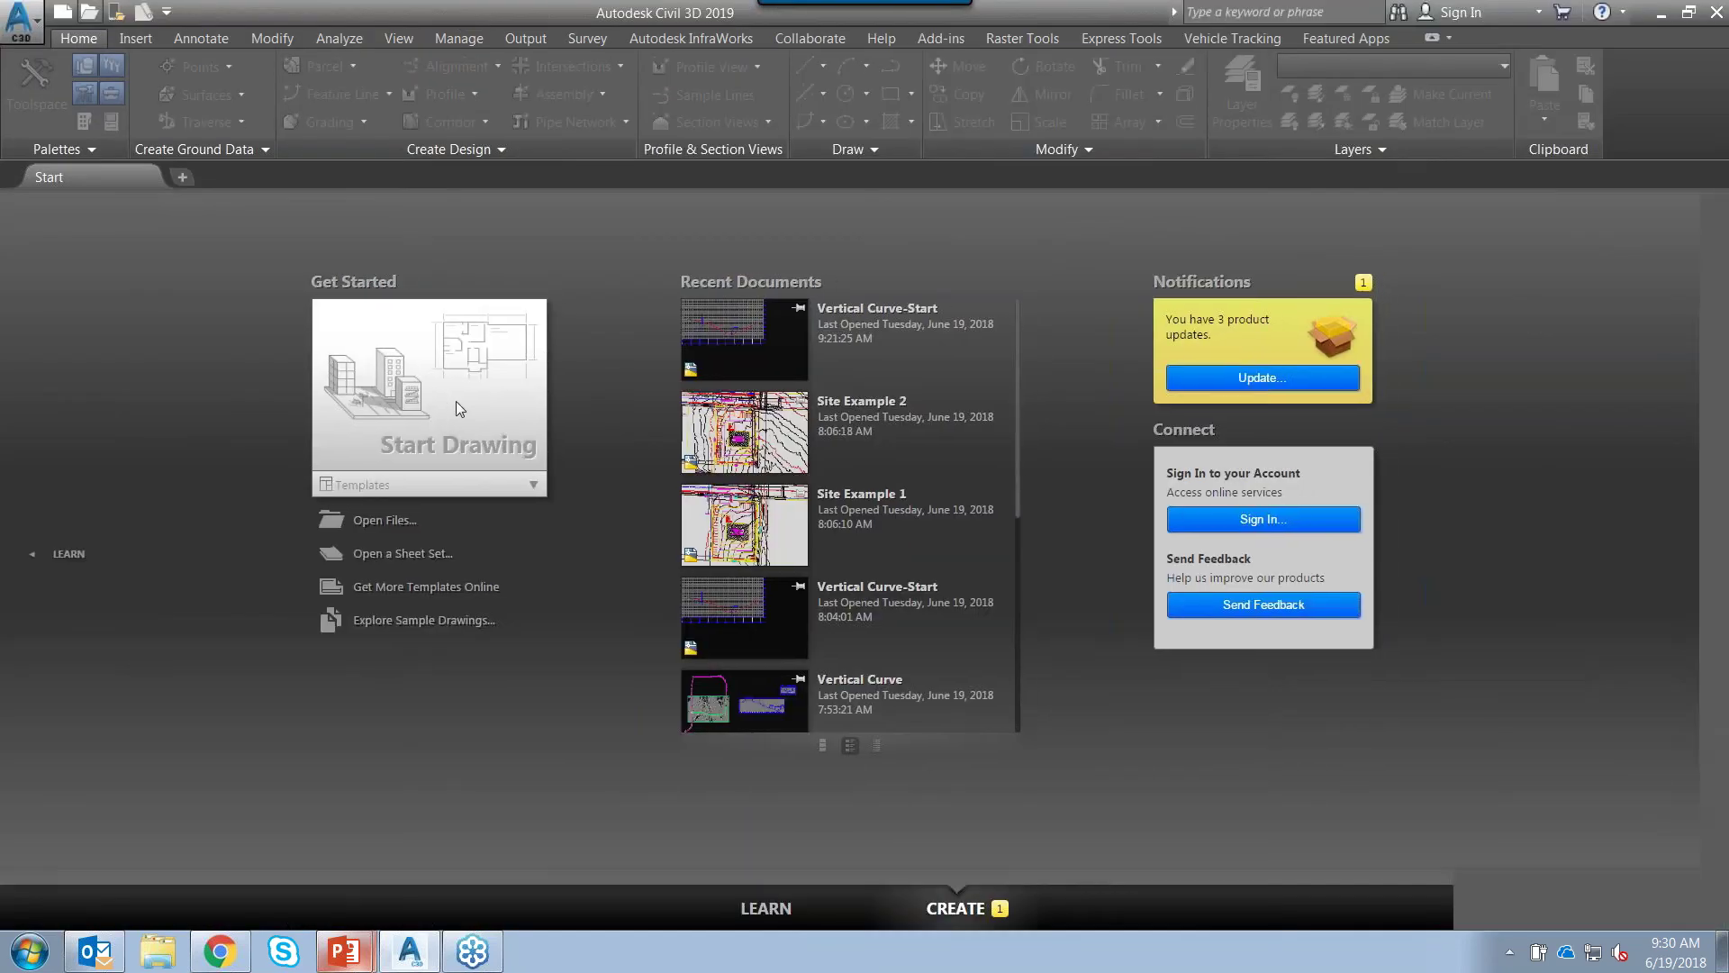
pyautogui.hotkey('ctrl', 'o')
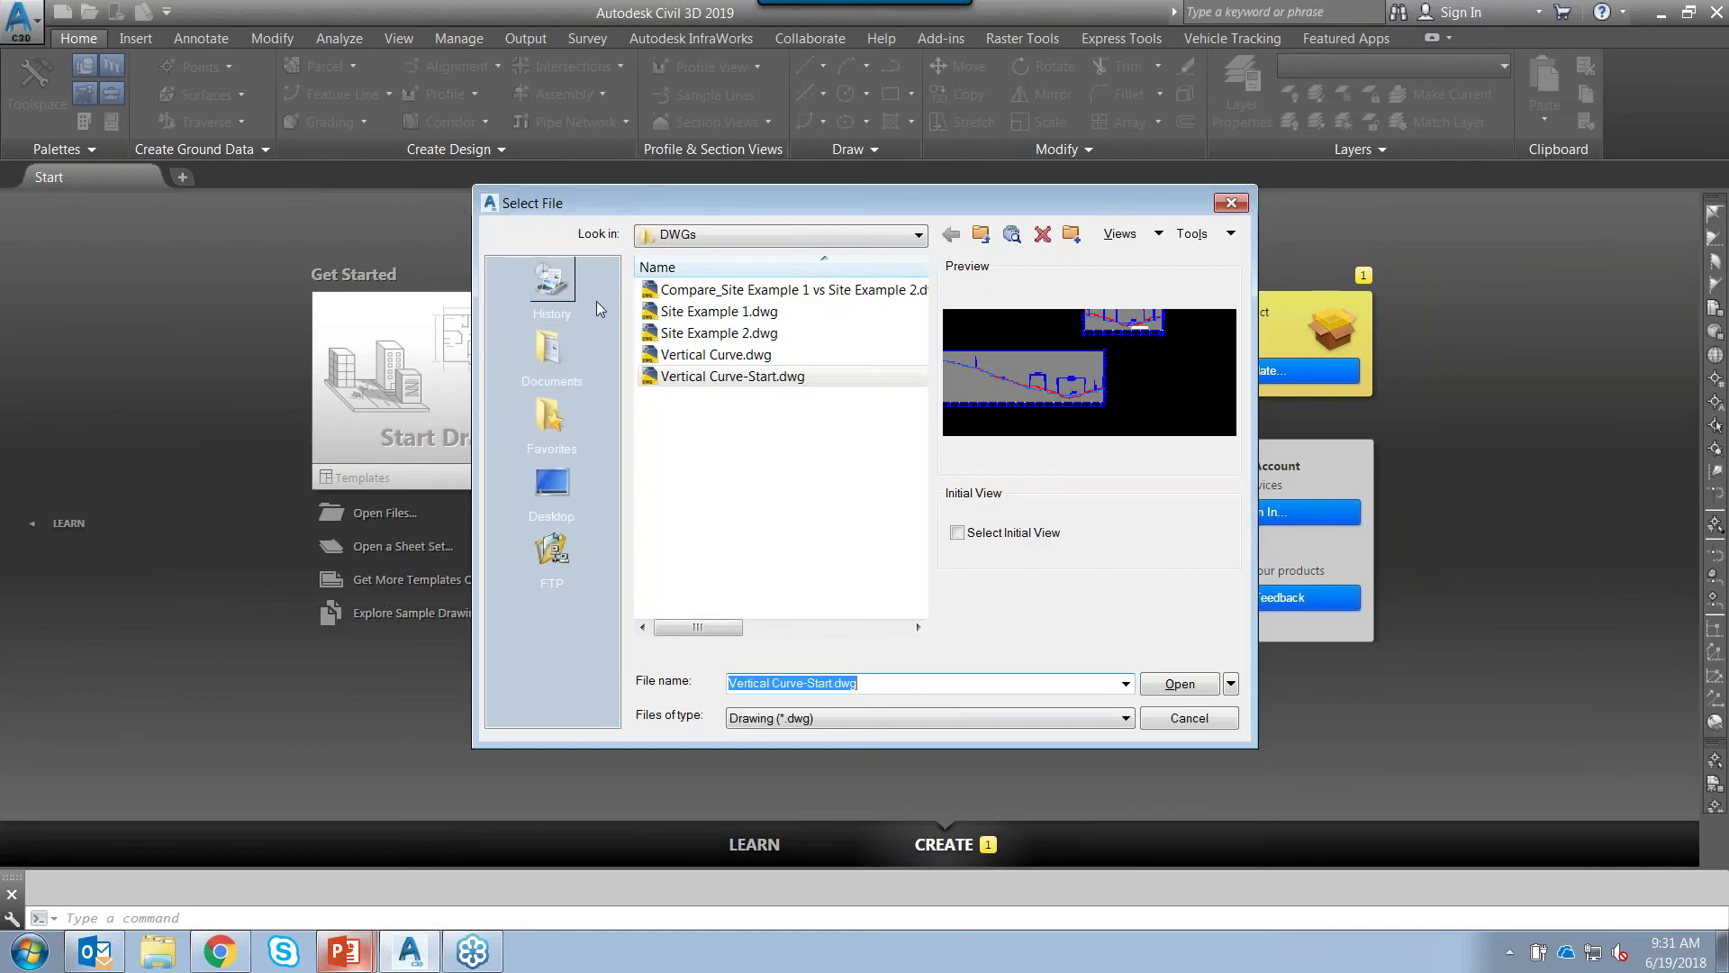
pyautogui.click(719, 310)
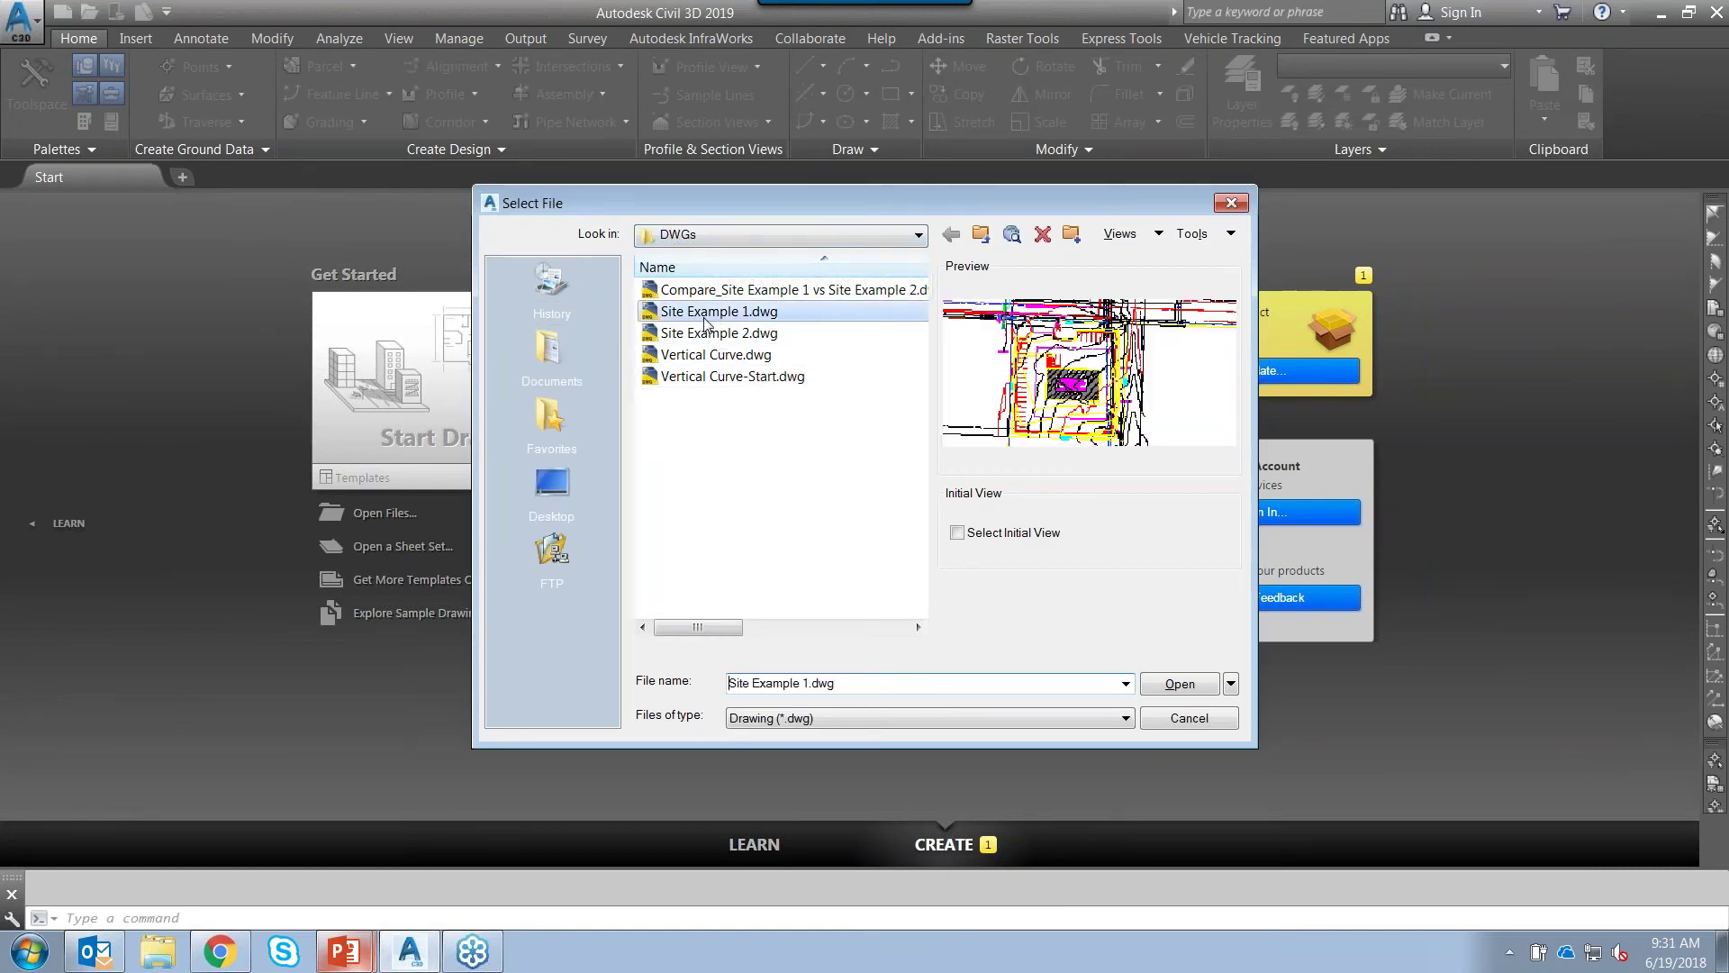
pyautogui.keyDown('ctrl'); pyautogui.click(719, 332); pyautogui.keyUp('ctrl')
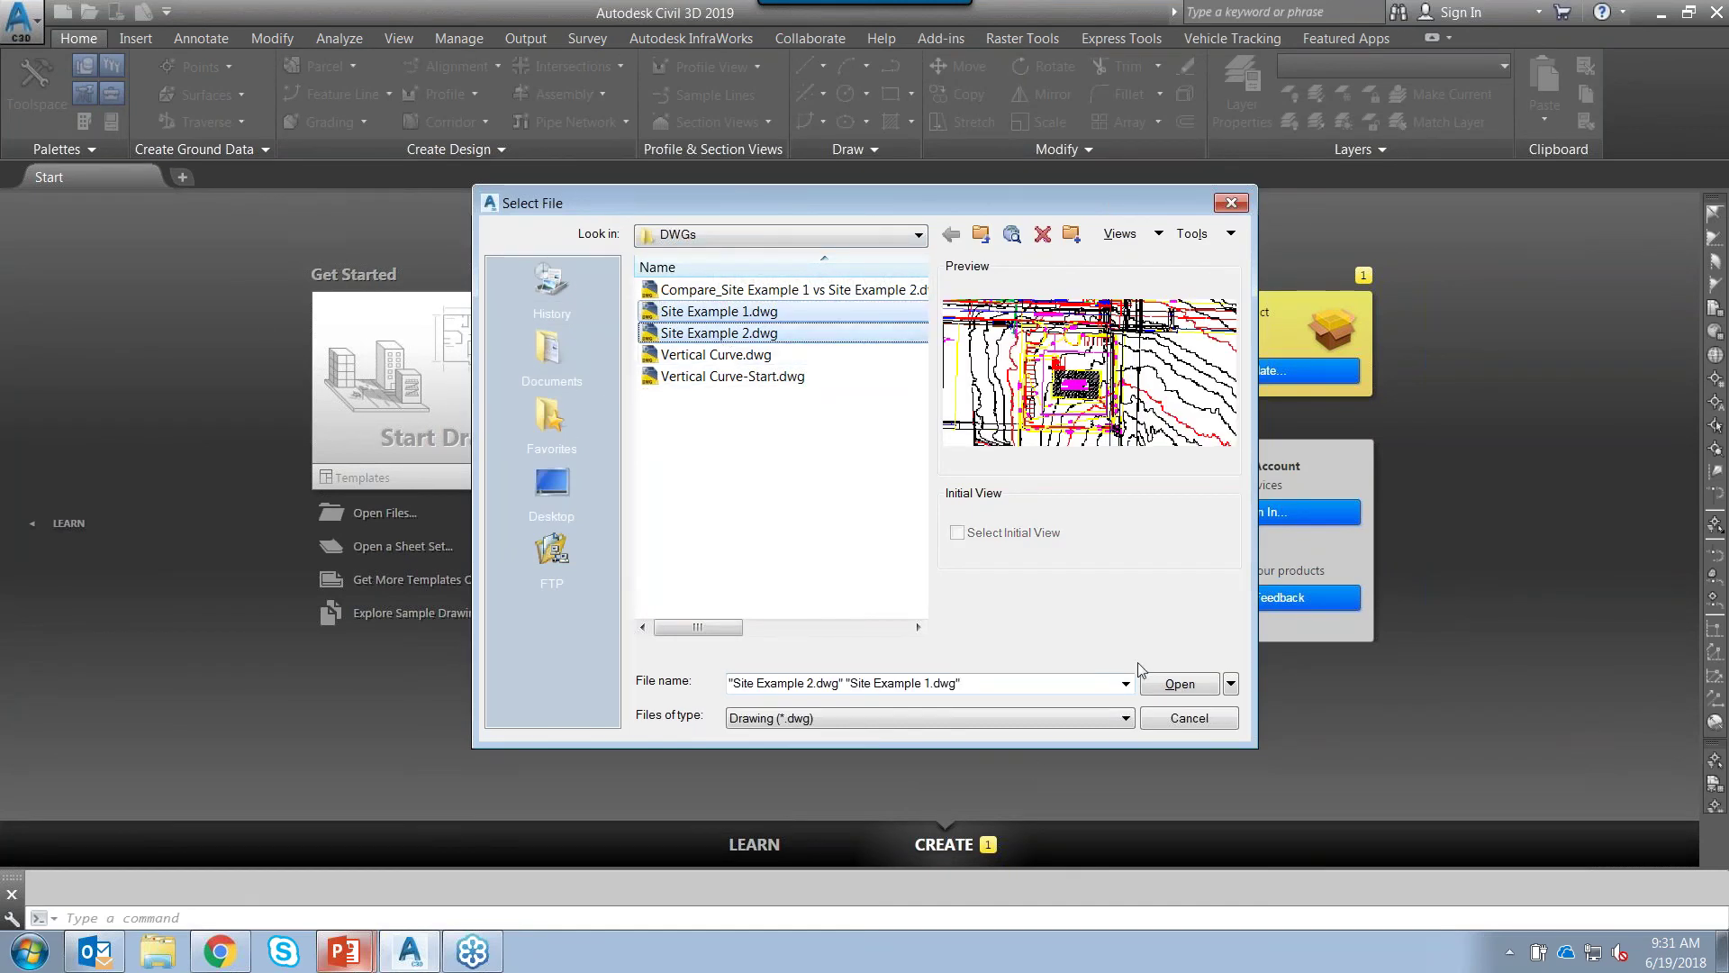
pyautogui.click(1180, 684)
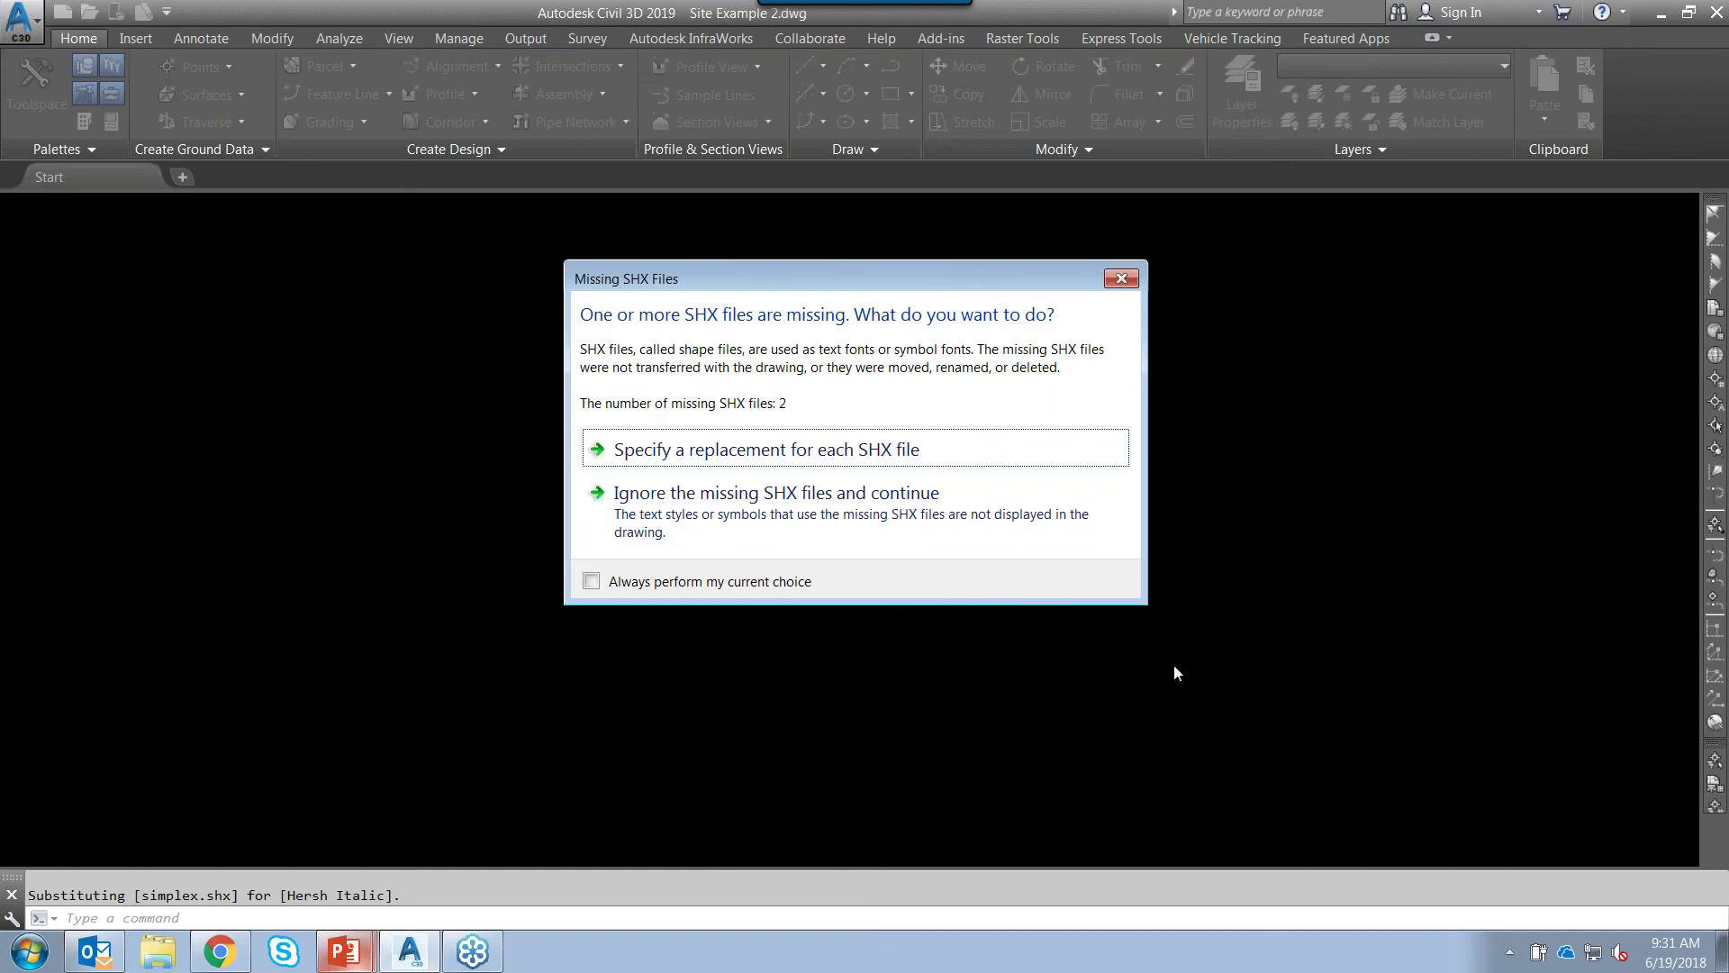
pyautogui.click(828, 494)
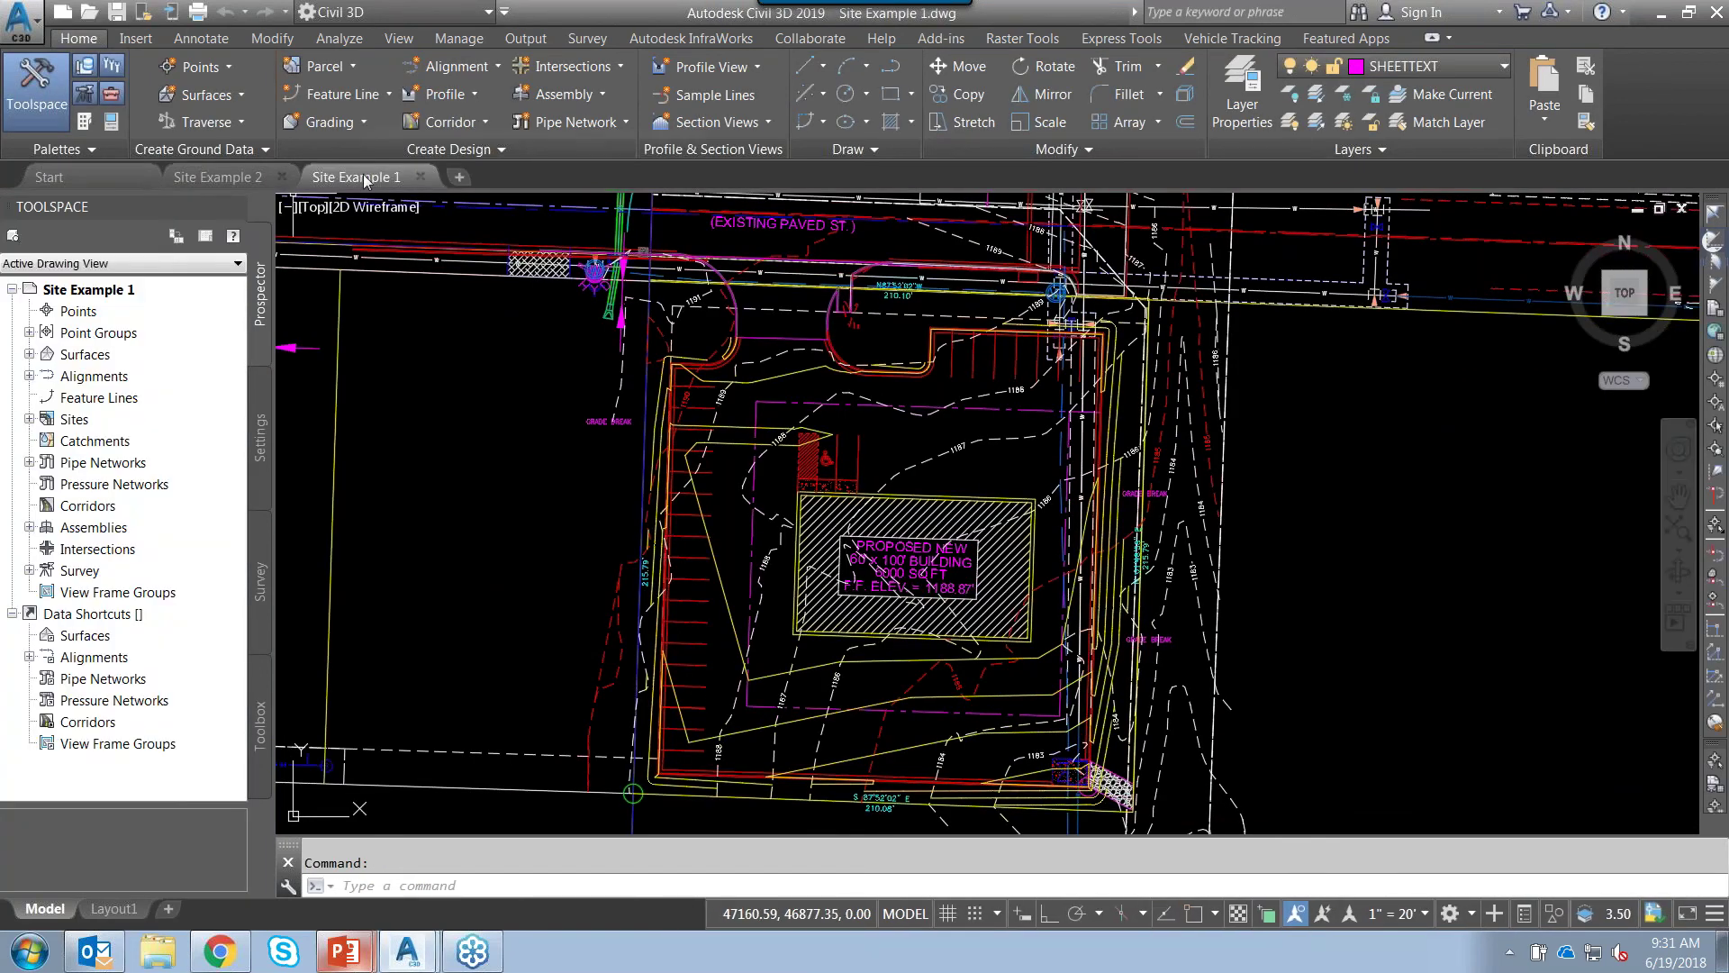
pyautogui.moveTo(365, 180); pyautogui.dragTo(217, 178)
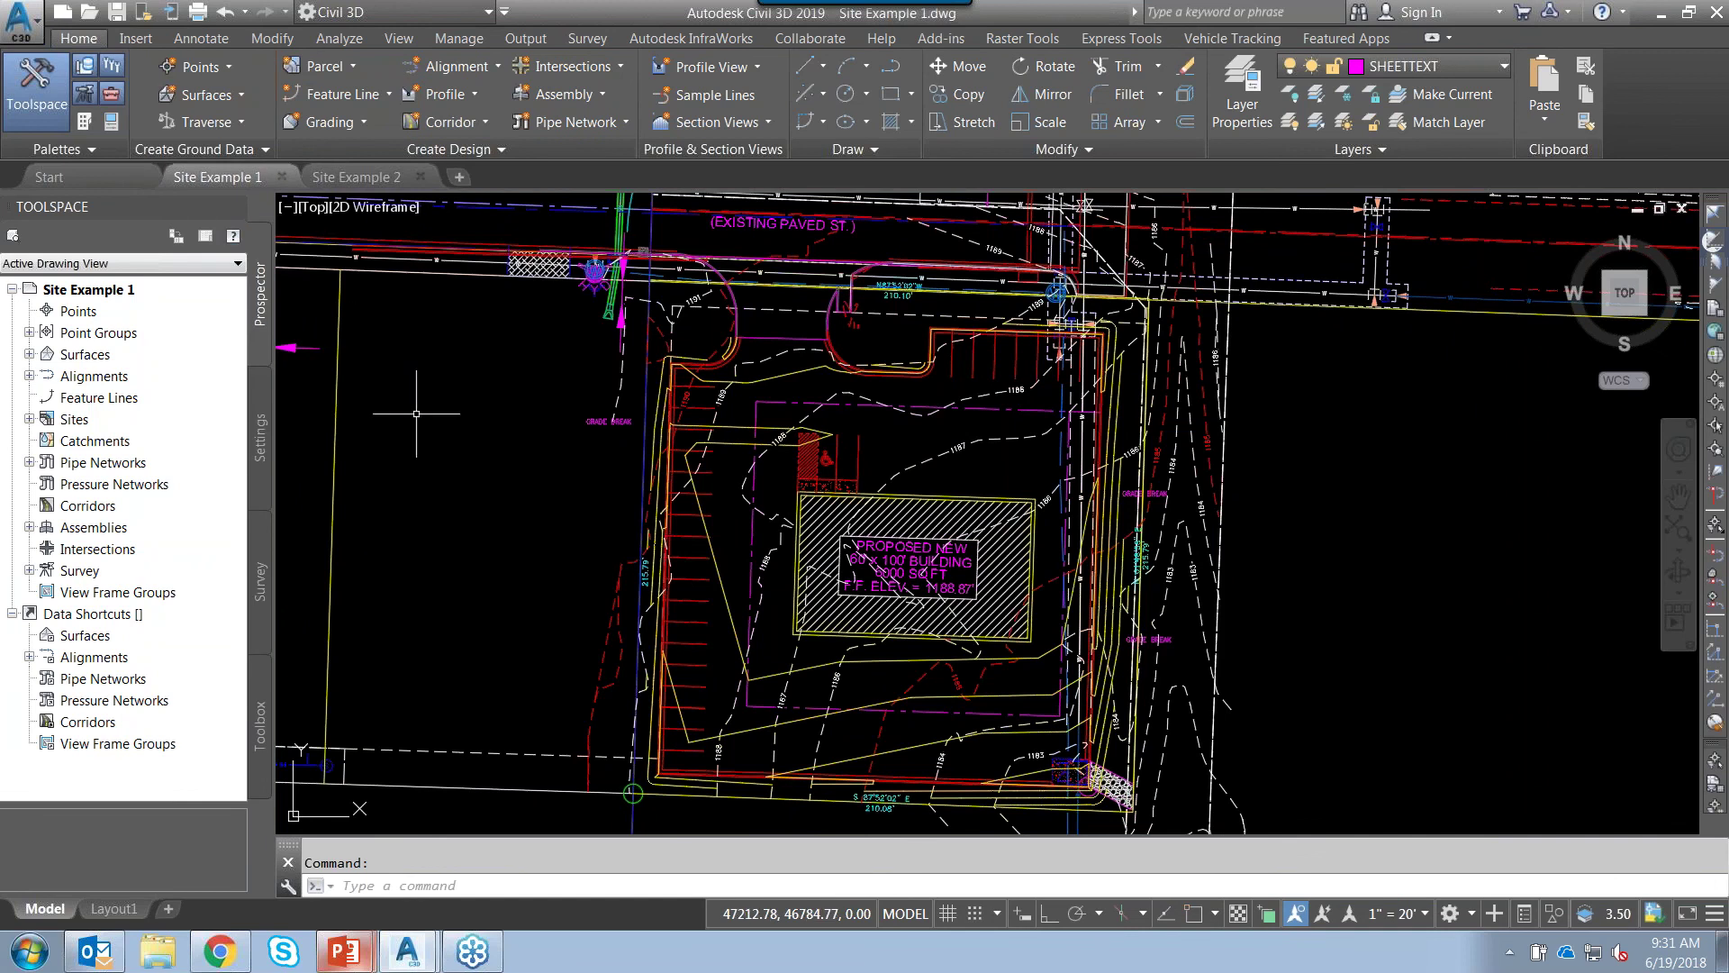
pyautogui.moveTo(416, 413)
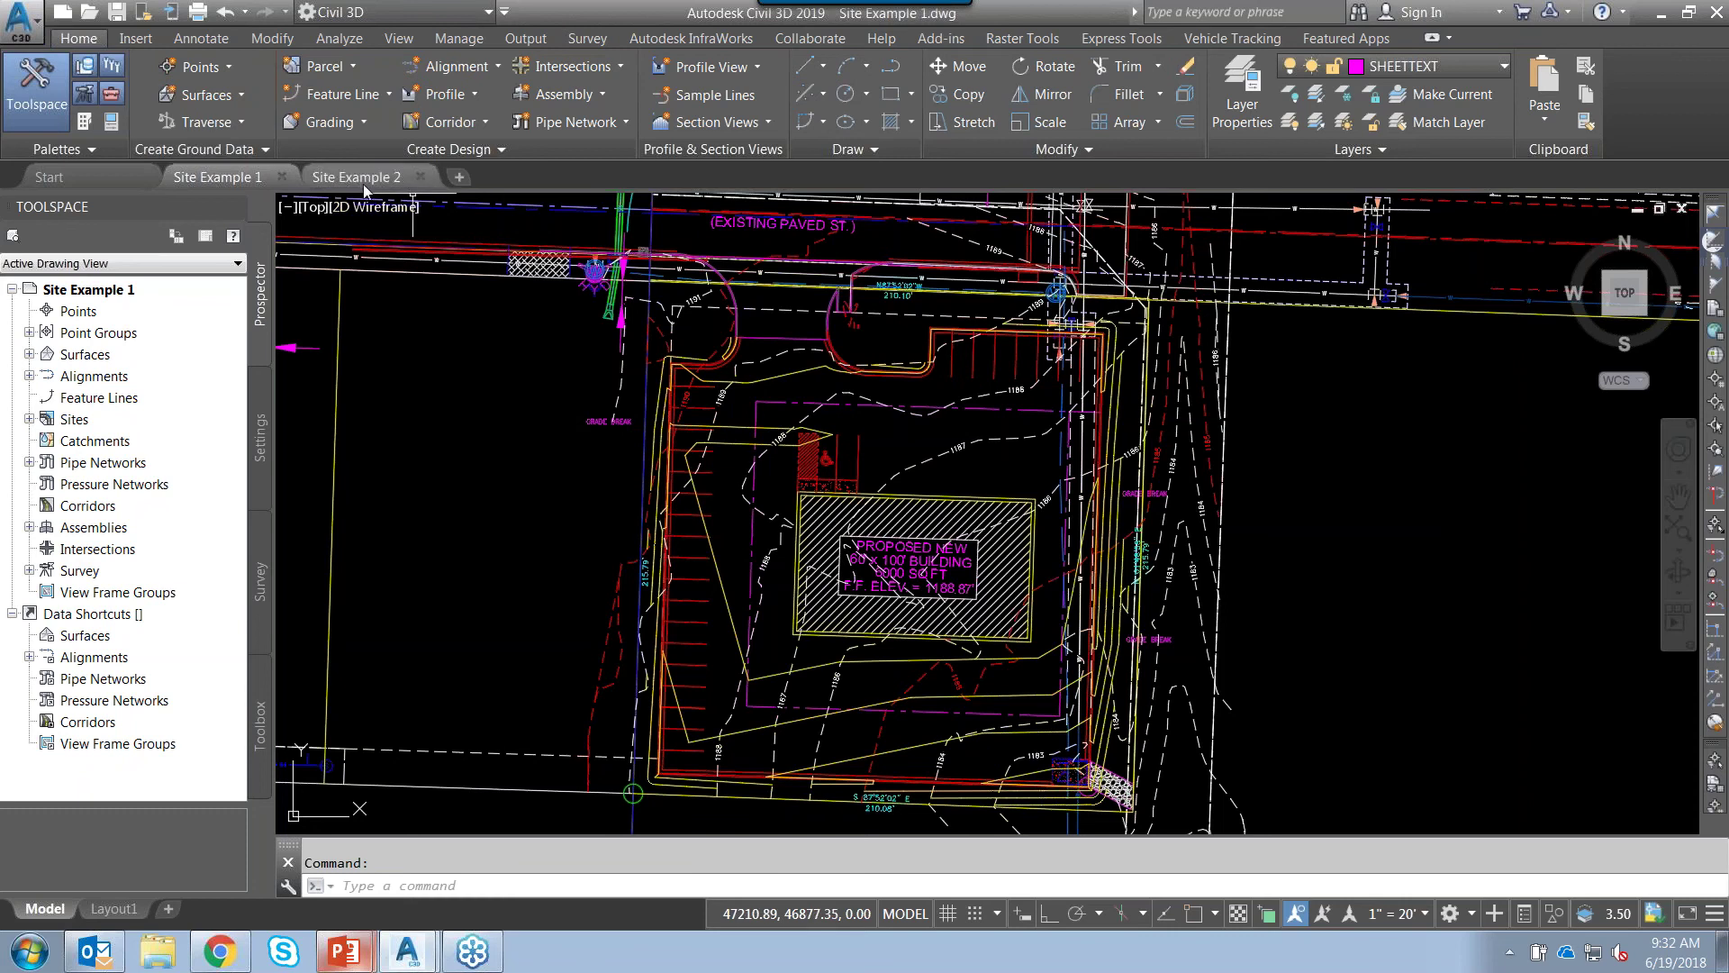
# - Examine the model views of Site Example 1 and Site Example 2, including the building site and the surrounding surface contours
pyautogui.moveTo(221, 177)
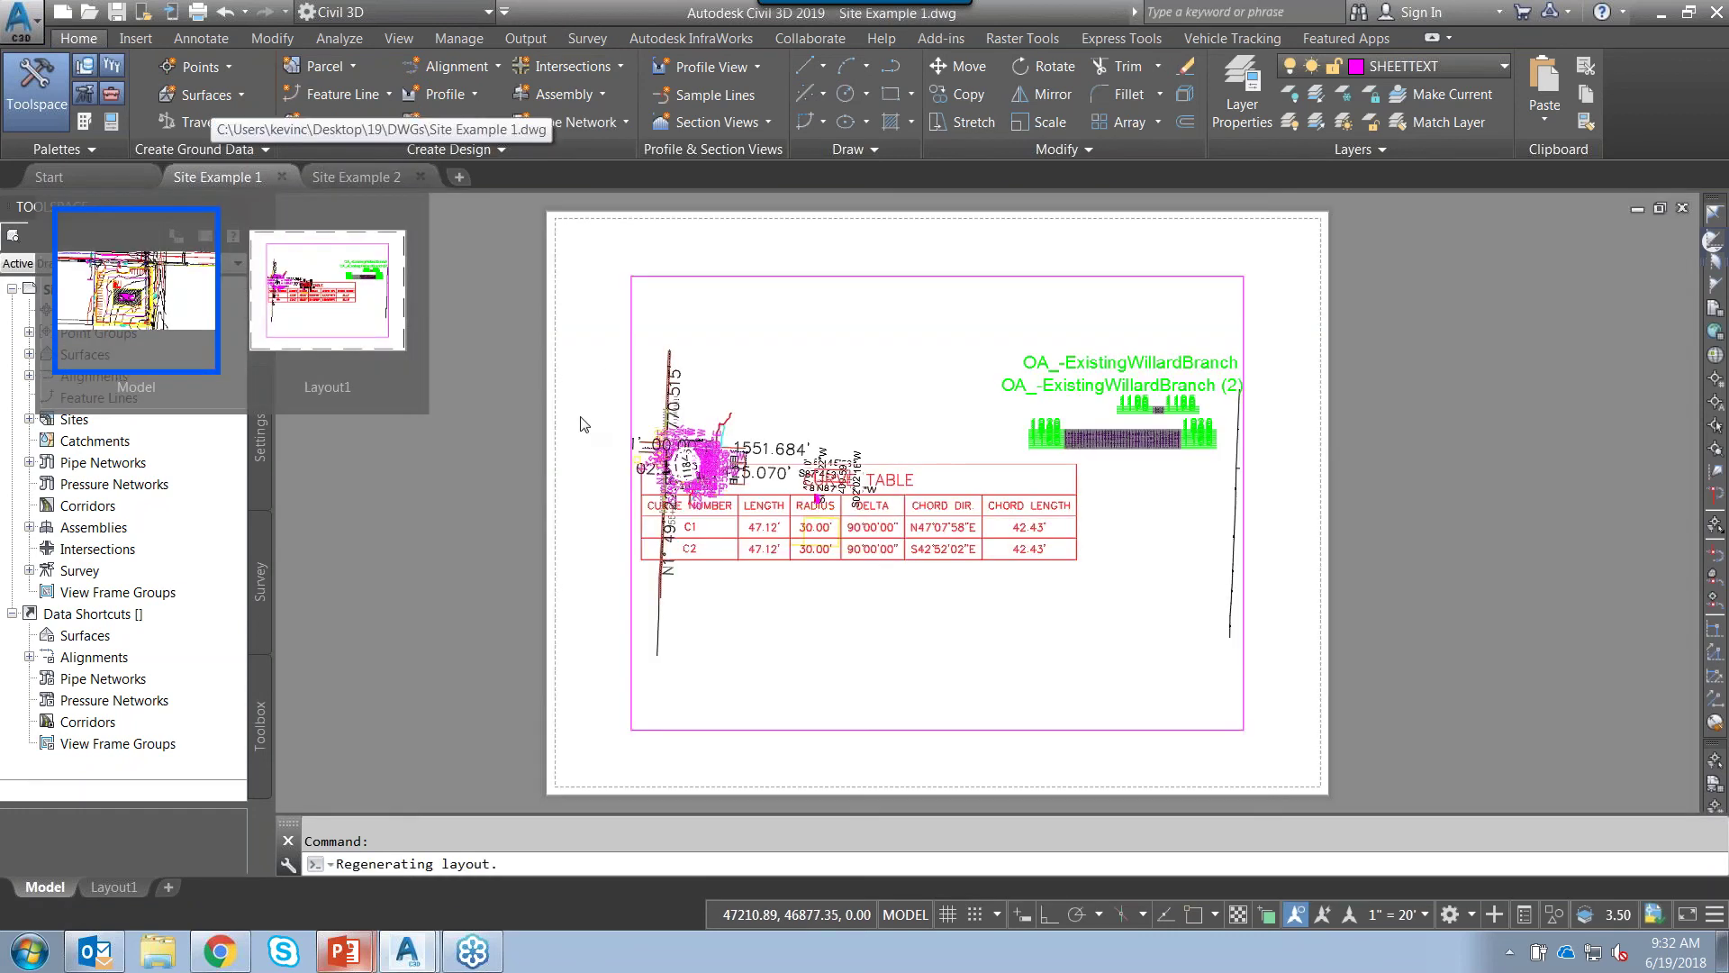
pyautogui.click(41, 889)
pyautogui.moveTo(497, 465); pyautogui.dragTo(513, 541, button='middle')
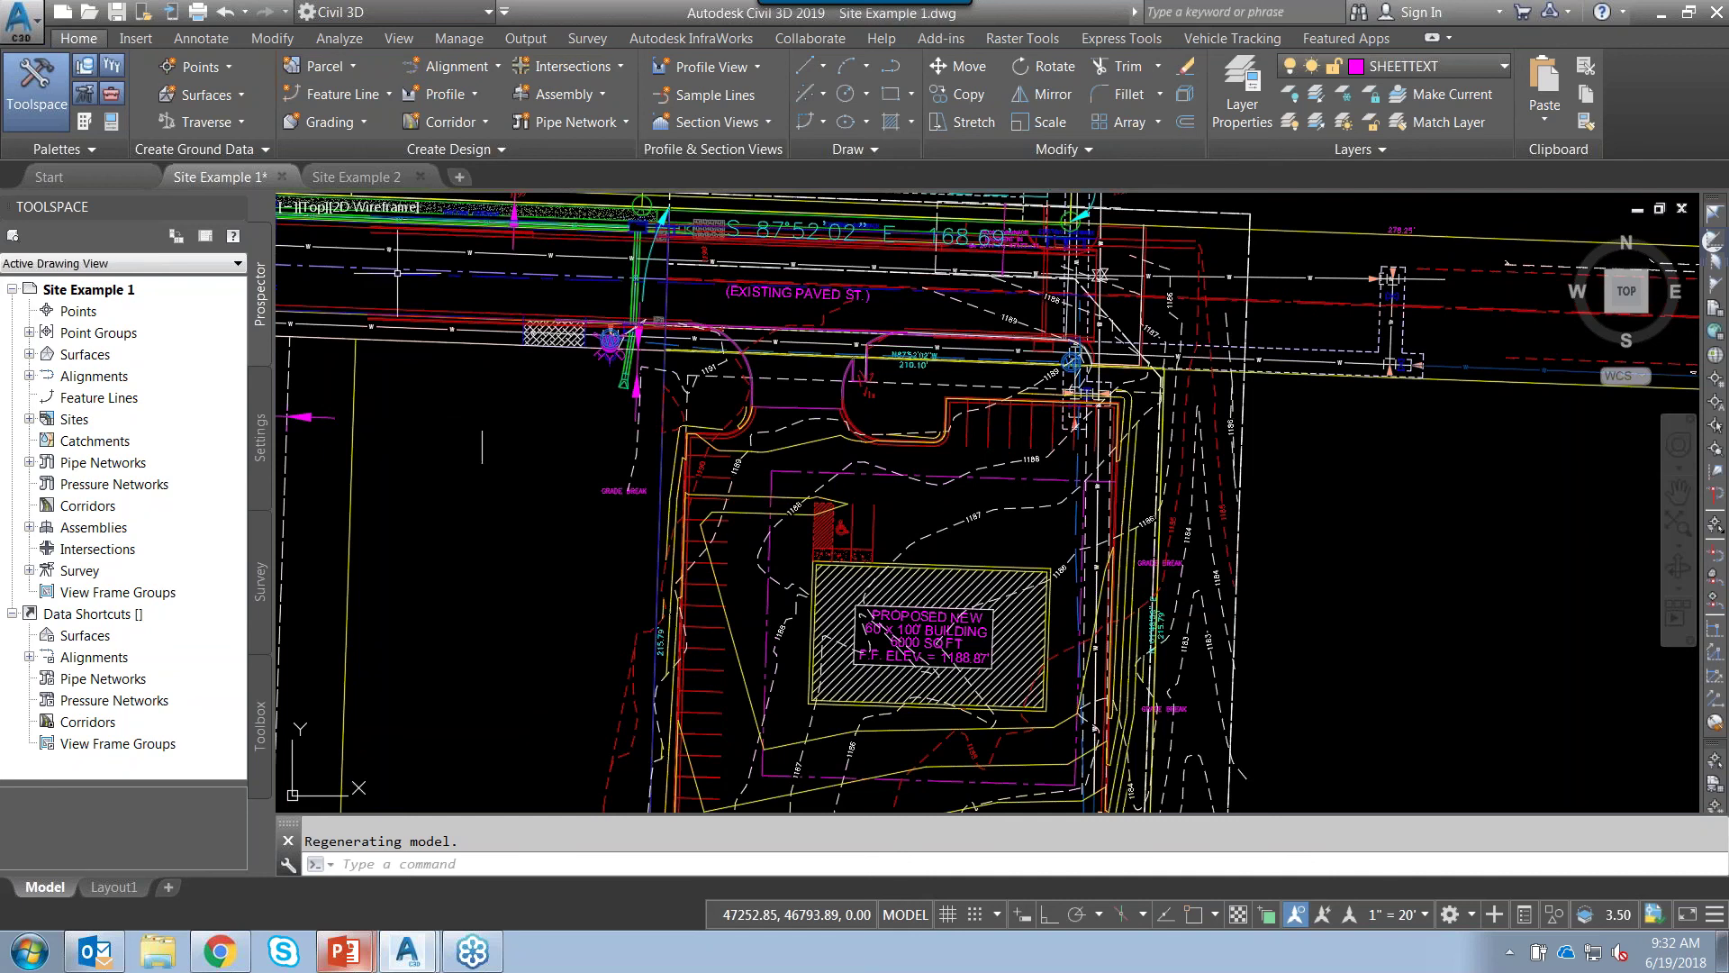
pyautogui.click(355, 178)
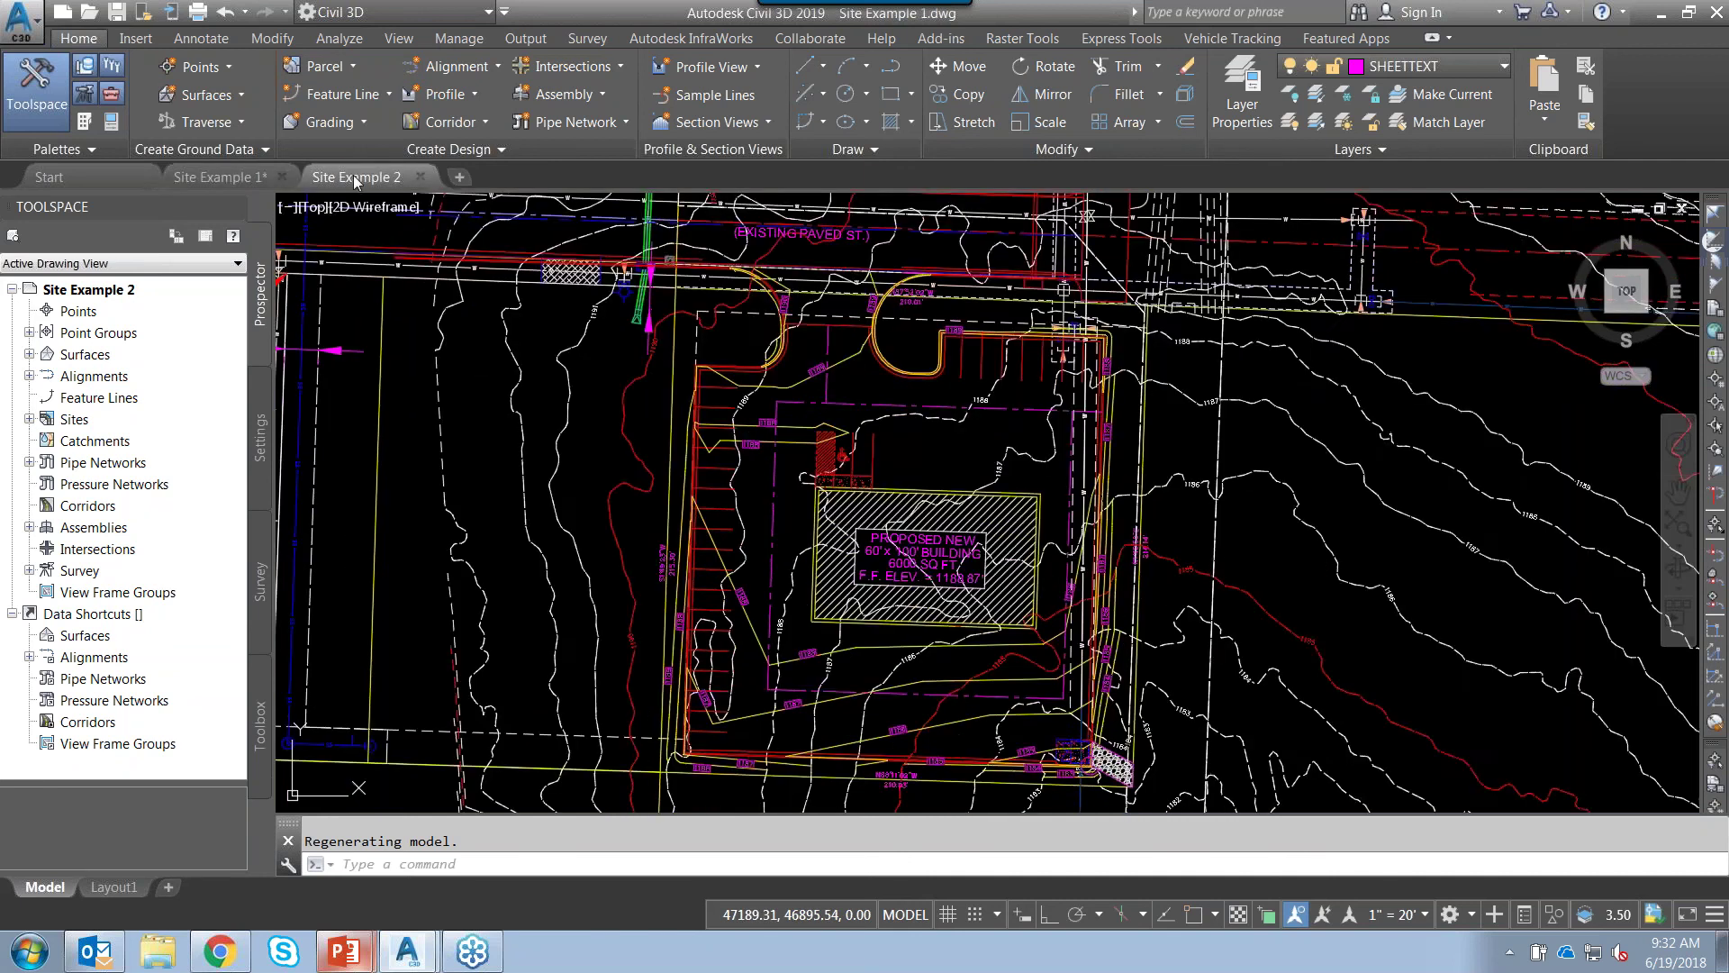
pyautogui.scroll(-2, 1263, 496)
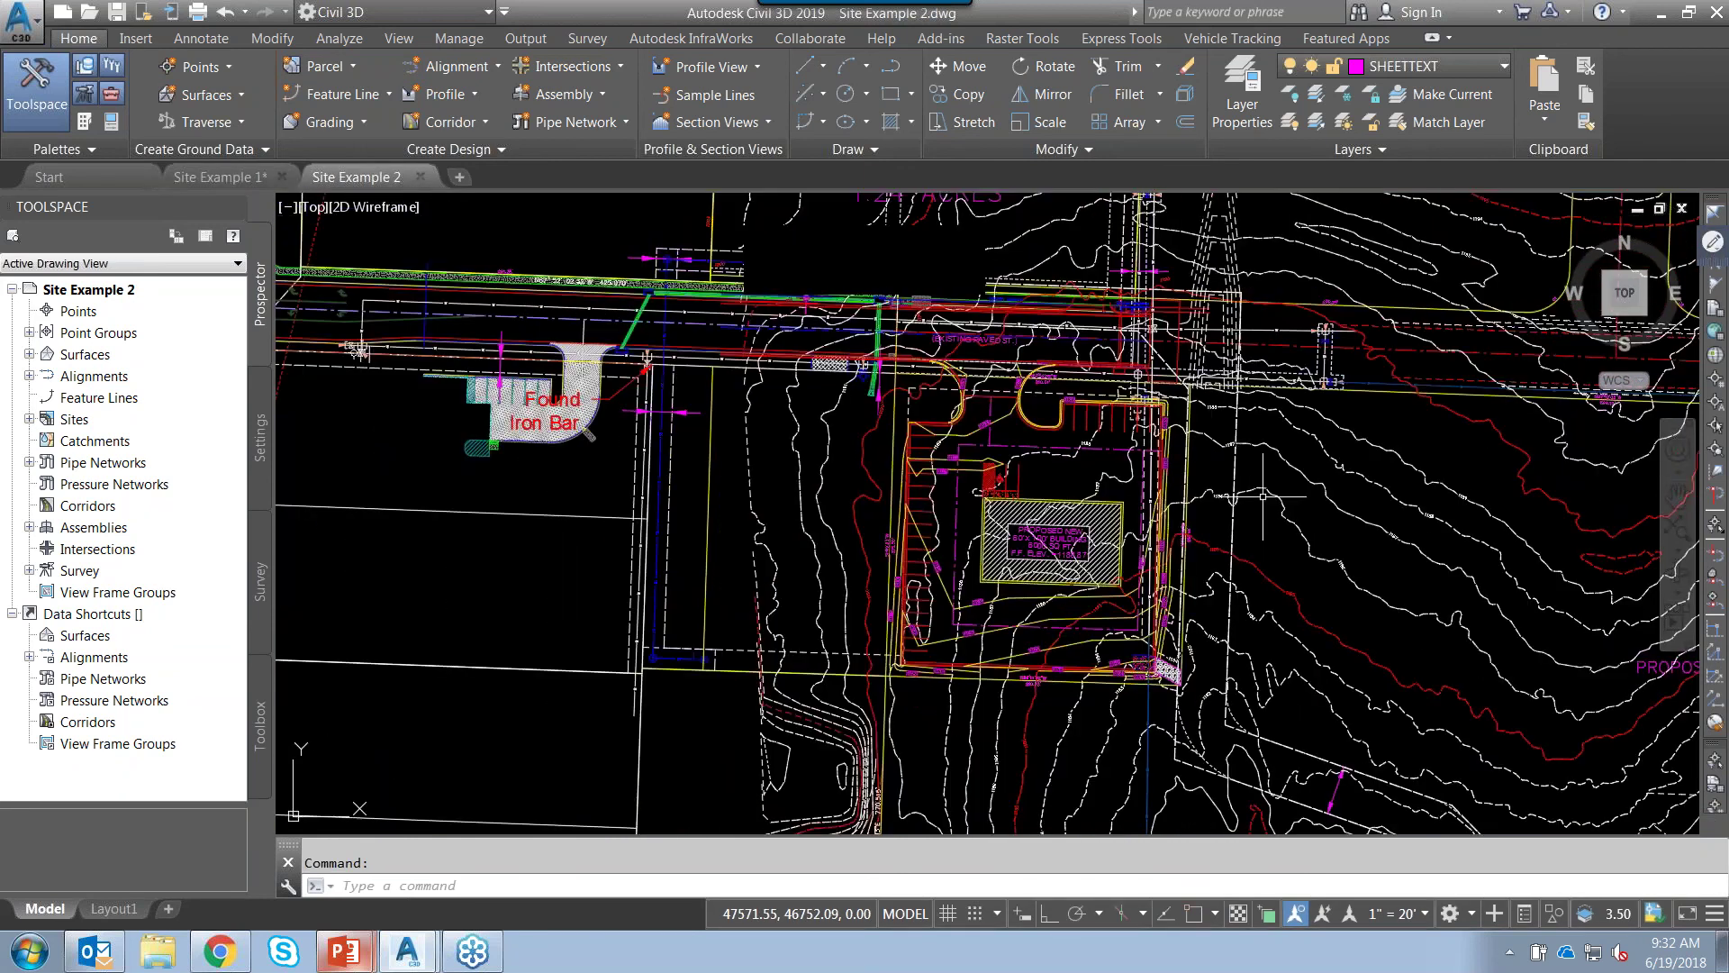
pyautogui.scroll(-4, 1263, 496)
pyautogui.moveTo(1356, 530)
pyautogui.mouseDown(button='middle')
pyautogui.moveTo(949, 461)
pyautogui.moveTo(957, 493)
pyautogui.mouseUp(button='middle')
pyautogui.moveTo(957, 493)
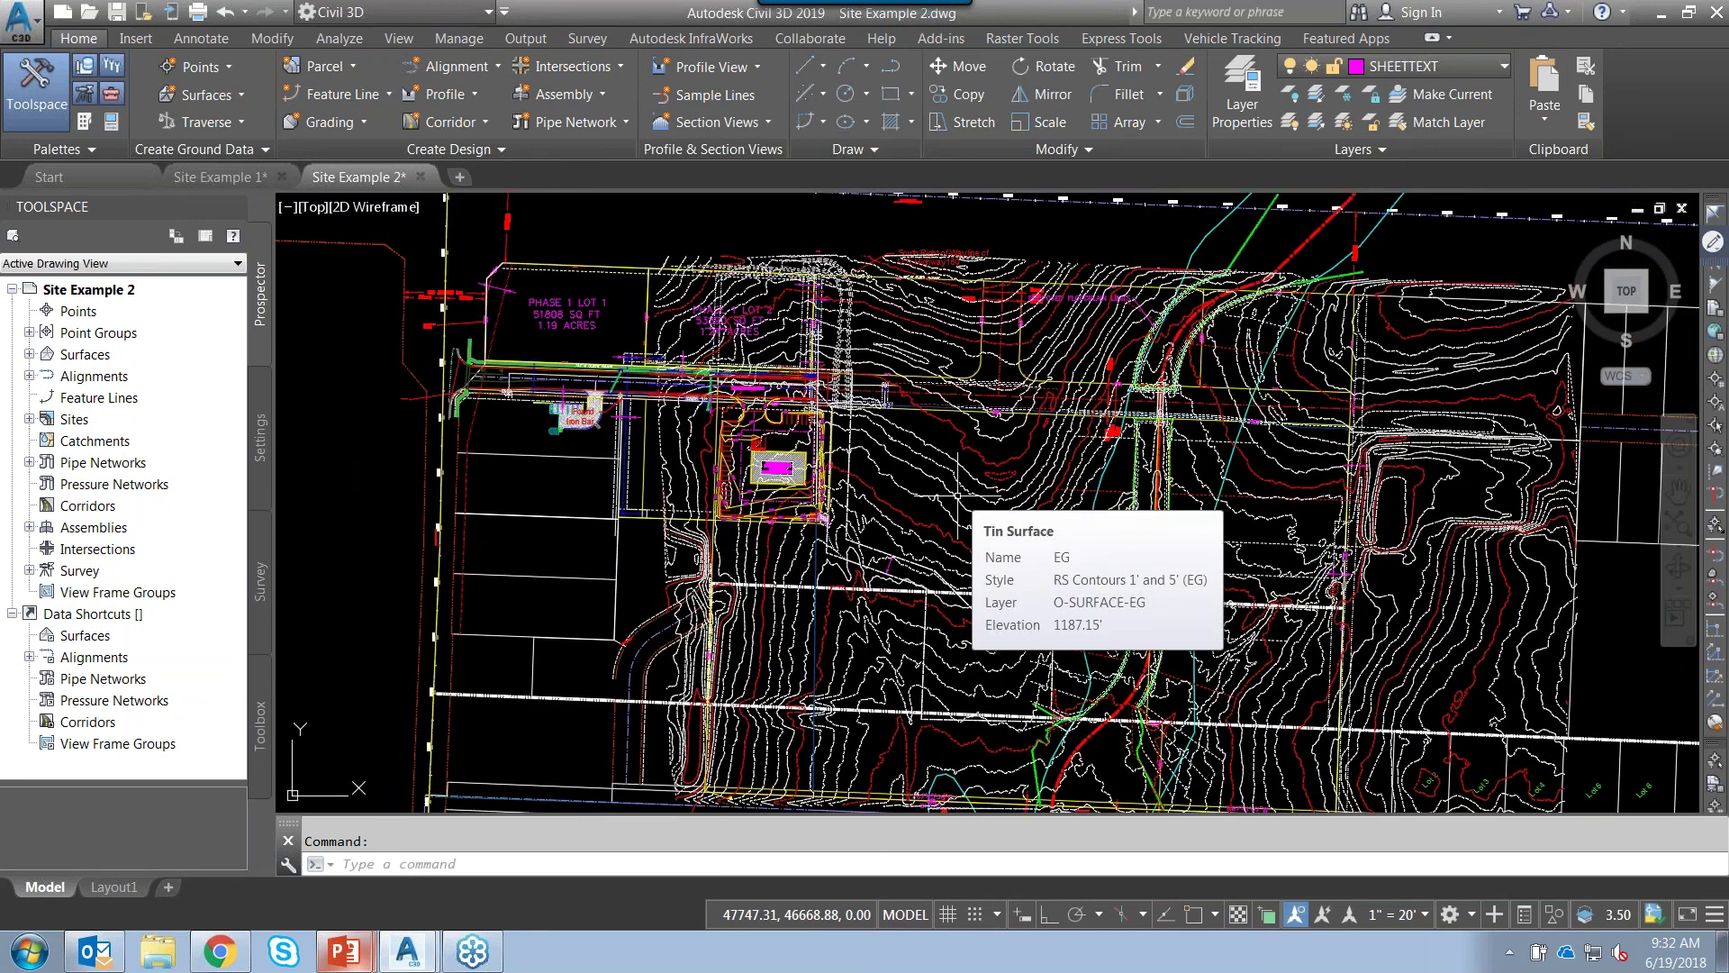
# - Return to Site Example 1, start DWG Compare with it as DWG 1, and move the dialog over the drawing
pyautogui.click(220, 176)
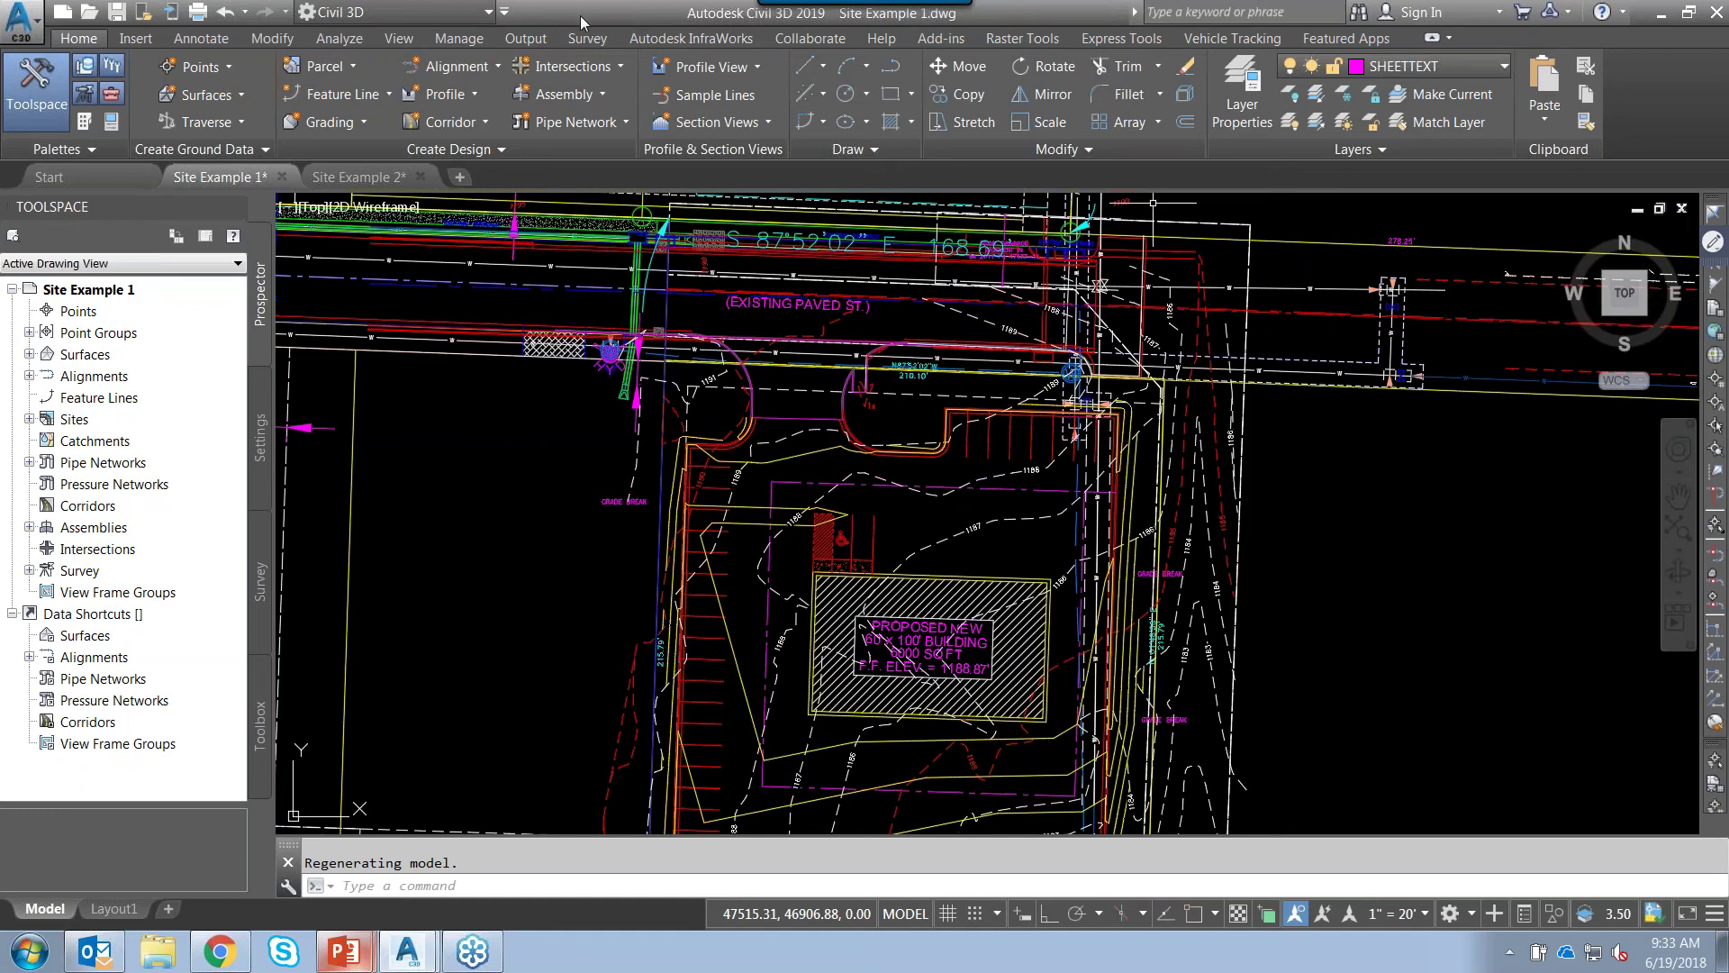
pyautogui.moveTo(343, 180)
pyautogui.click(810, 39)
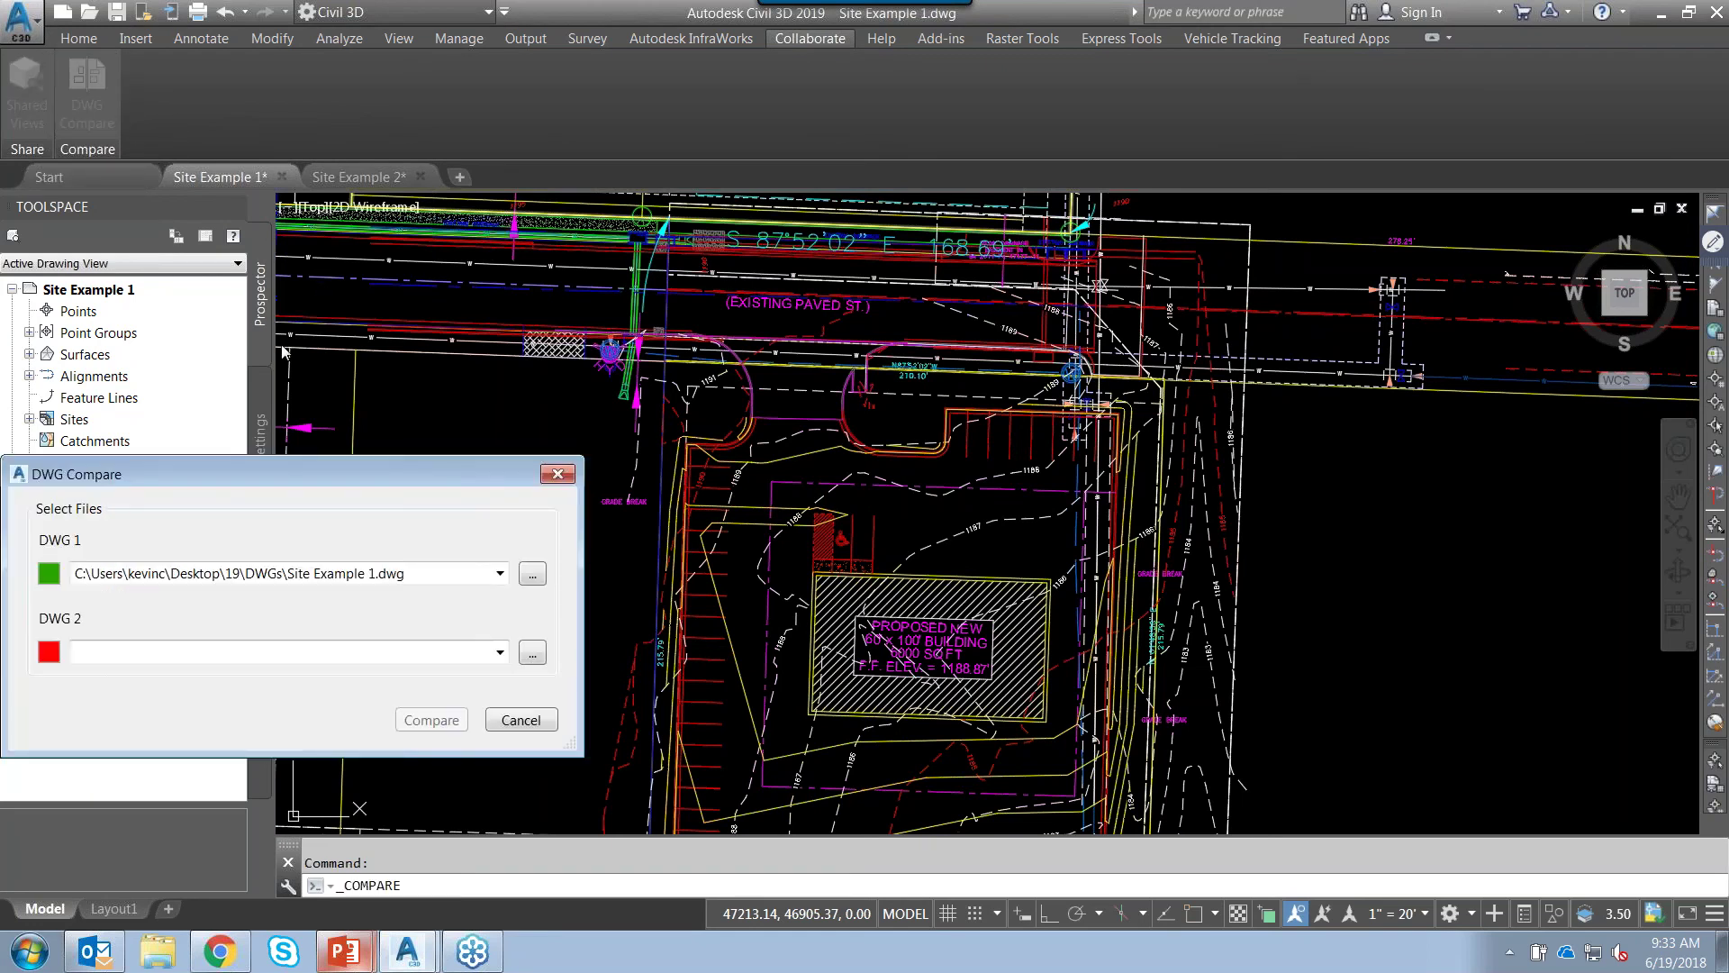
pyautogui.moveTo(290, 467); pyautogui.dragTo(438, 232)
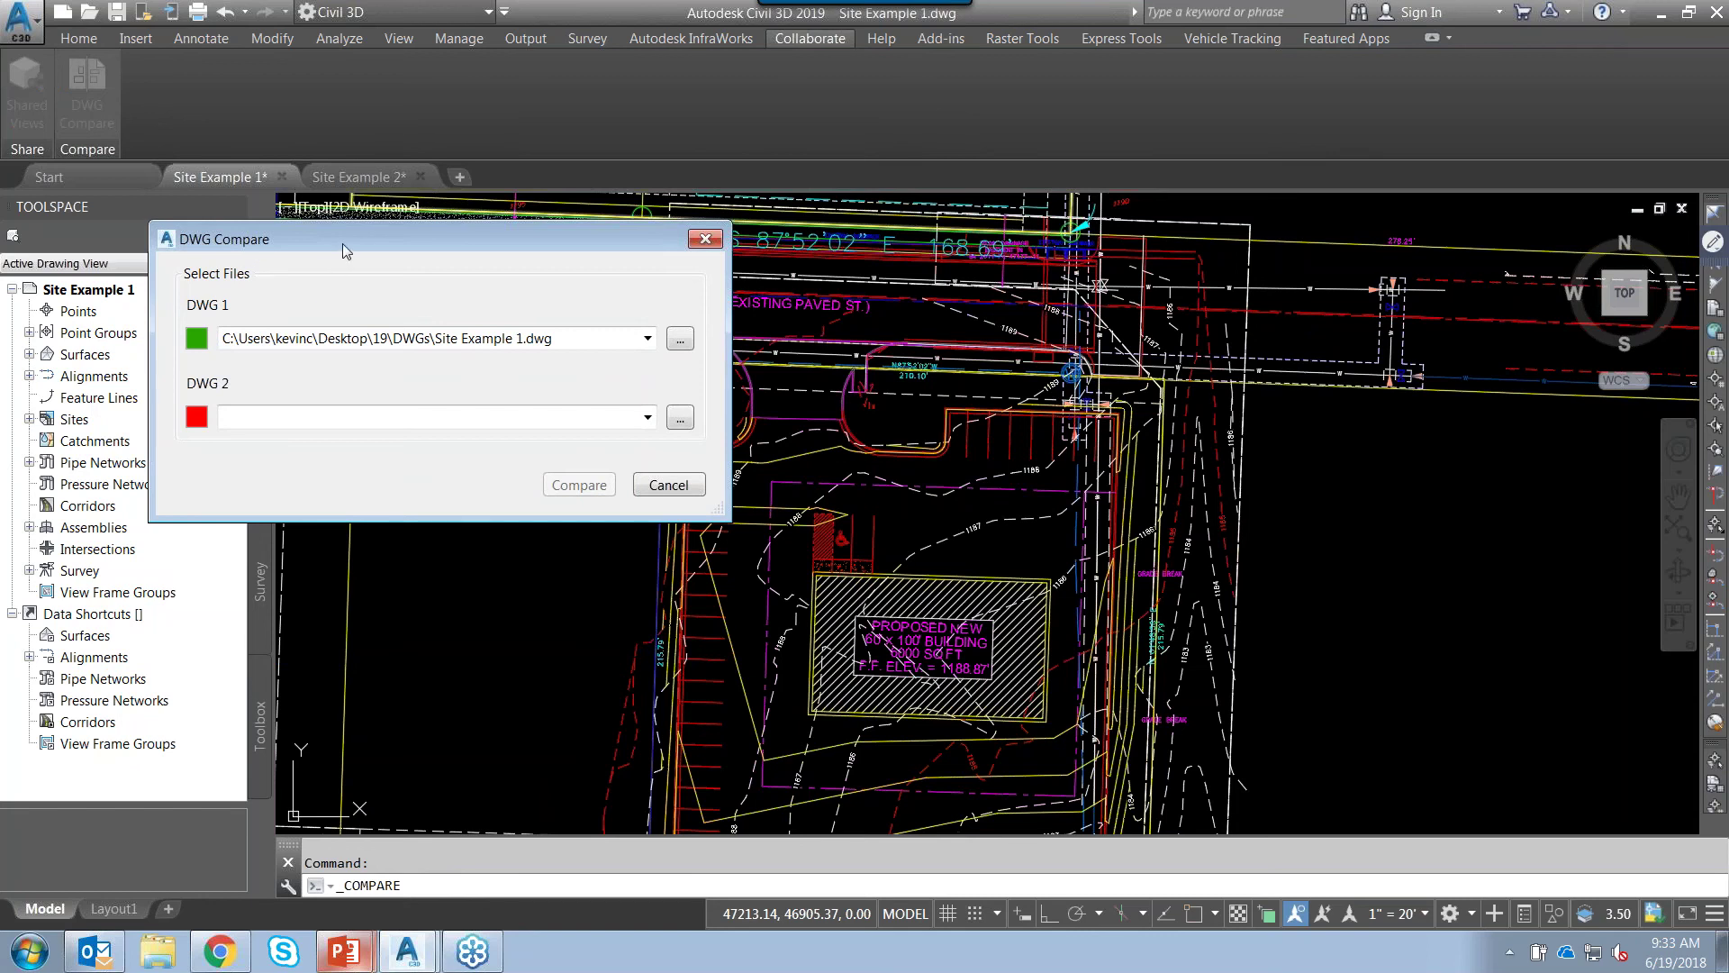
pyautogui.moveTo(289, 243); pyautogui.dragTo(714, 179)
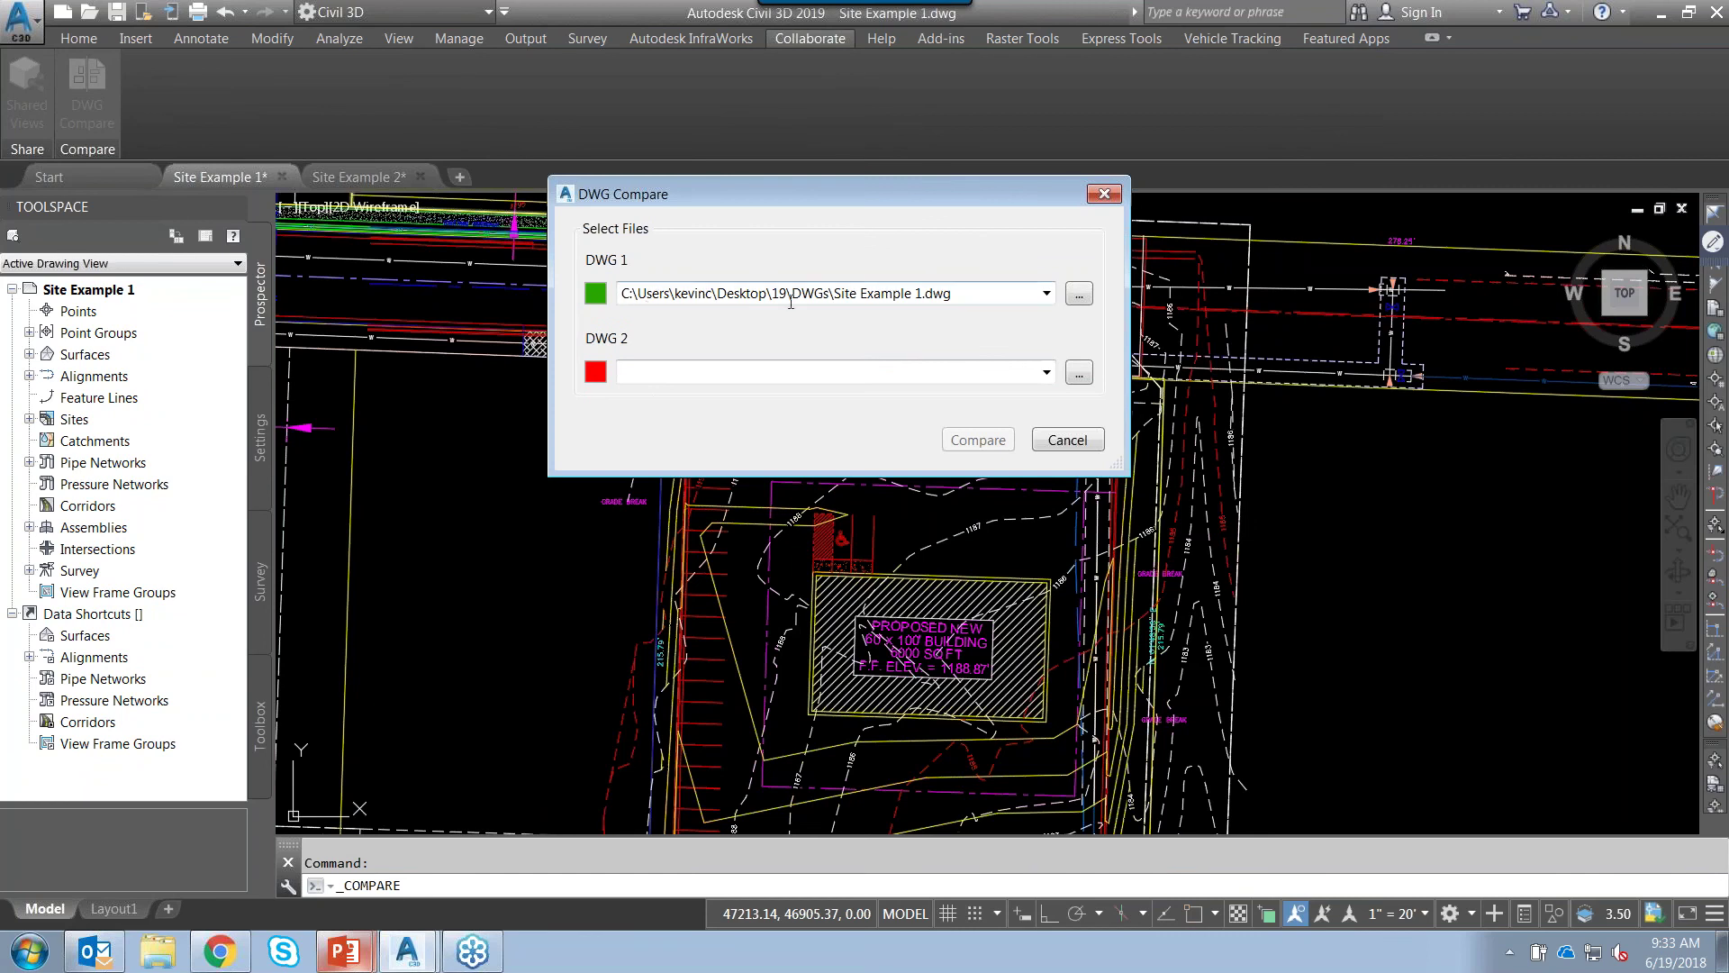
# - Choose Site Example 2.dwg from the DWGs folder inside the Desktop folder 19 as DWG 2
pyautogui.click(1079, 372)
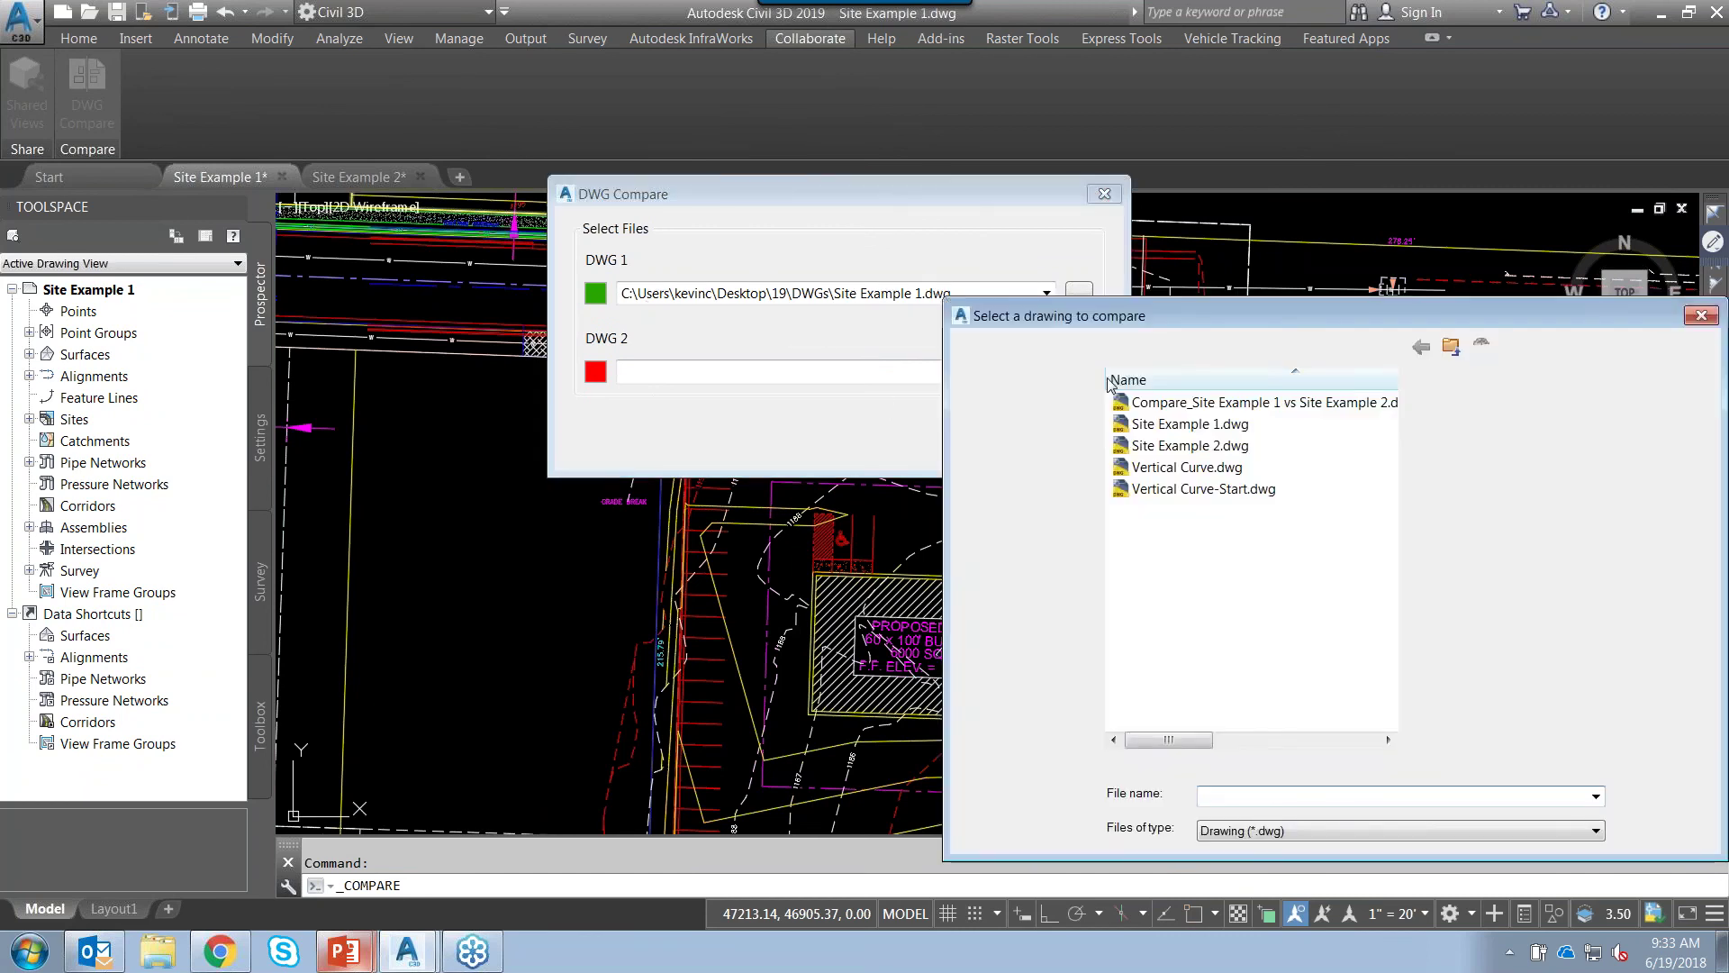
pyautogui.click(1016, 592)
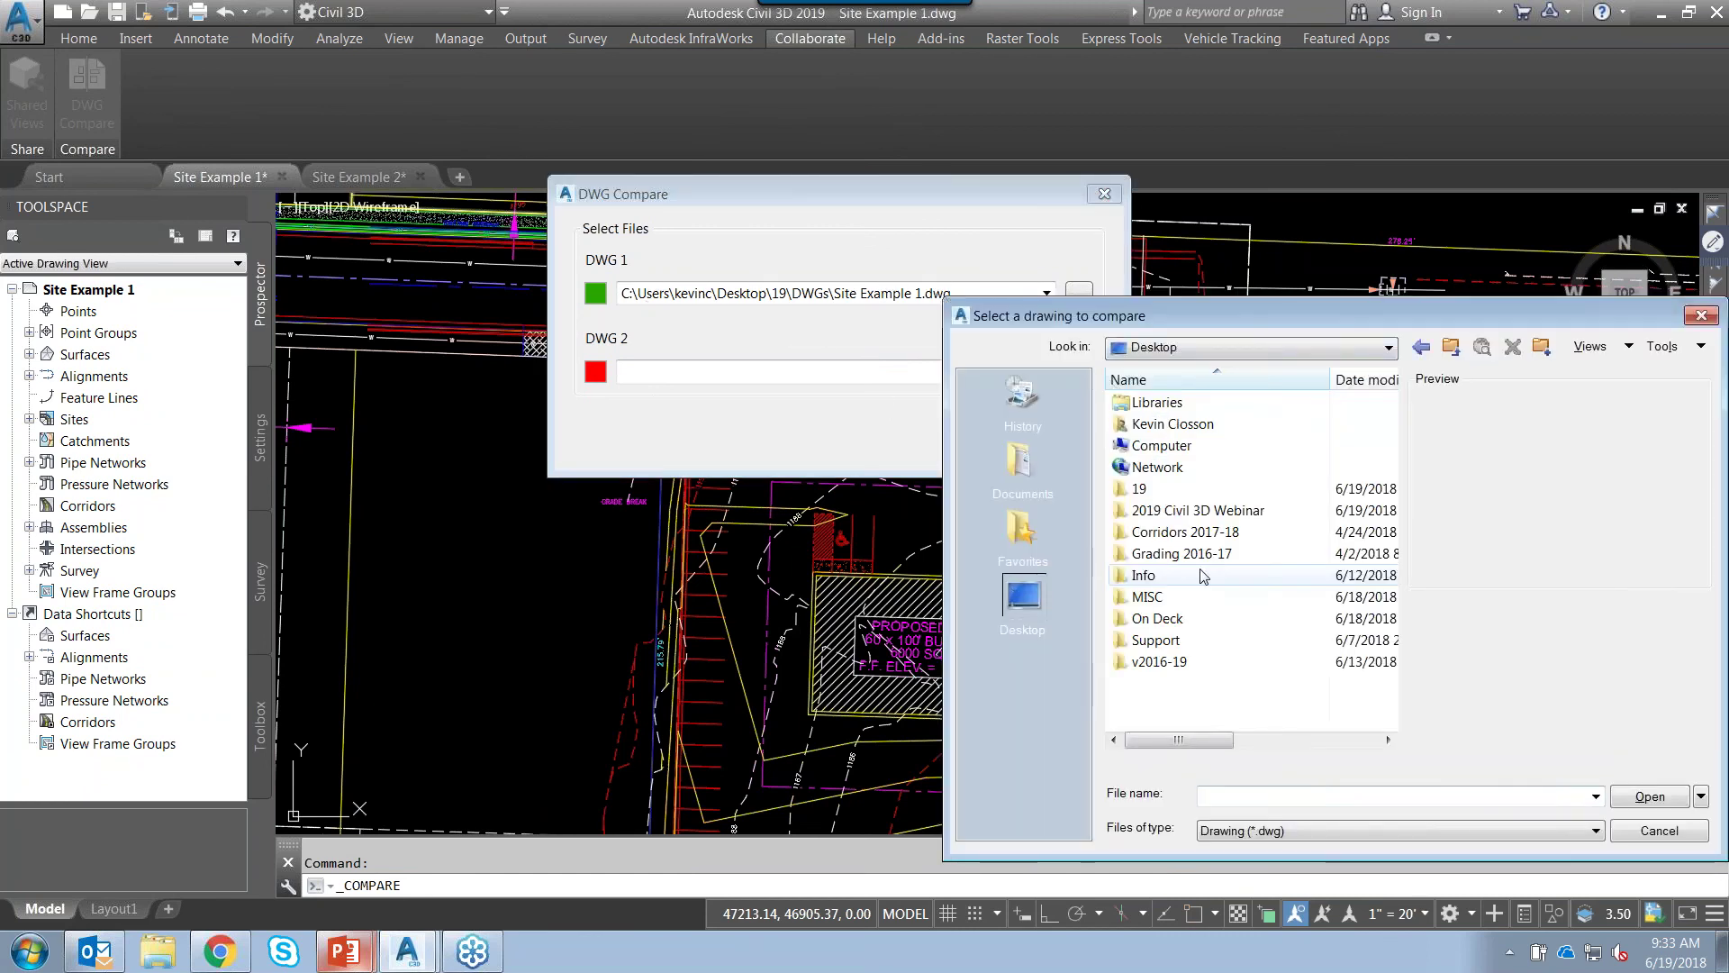
pyautogui.doubleClick(1140, 488)
pyautogui.doubleClick(1152, 407)
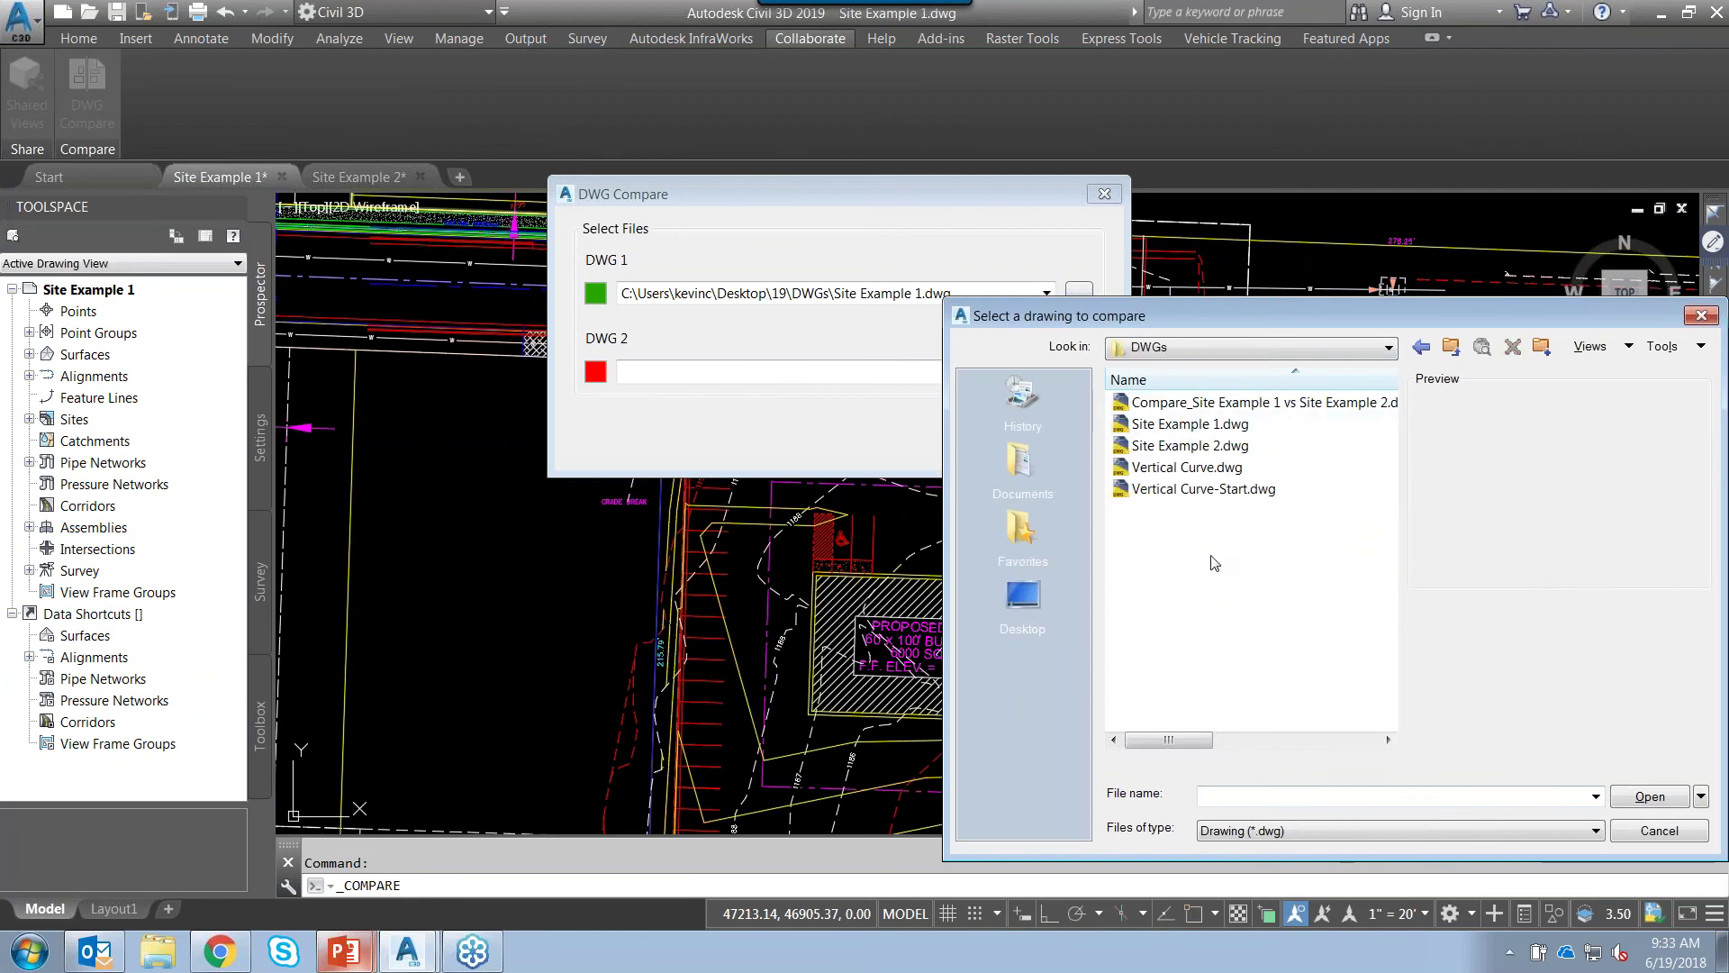
pyautogui.click(1207, 446)
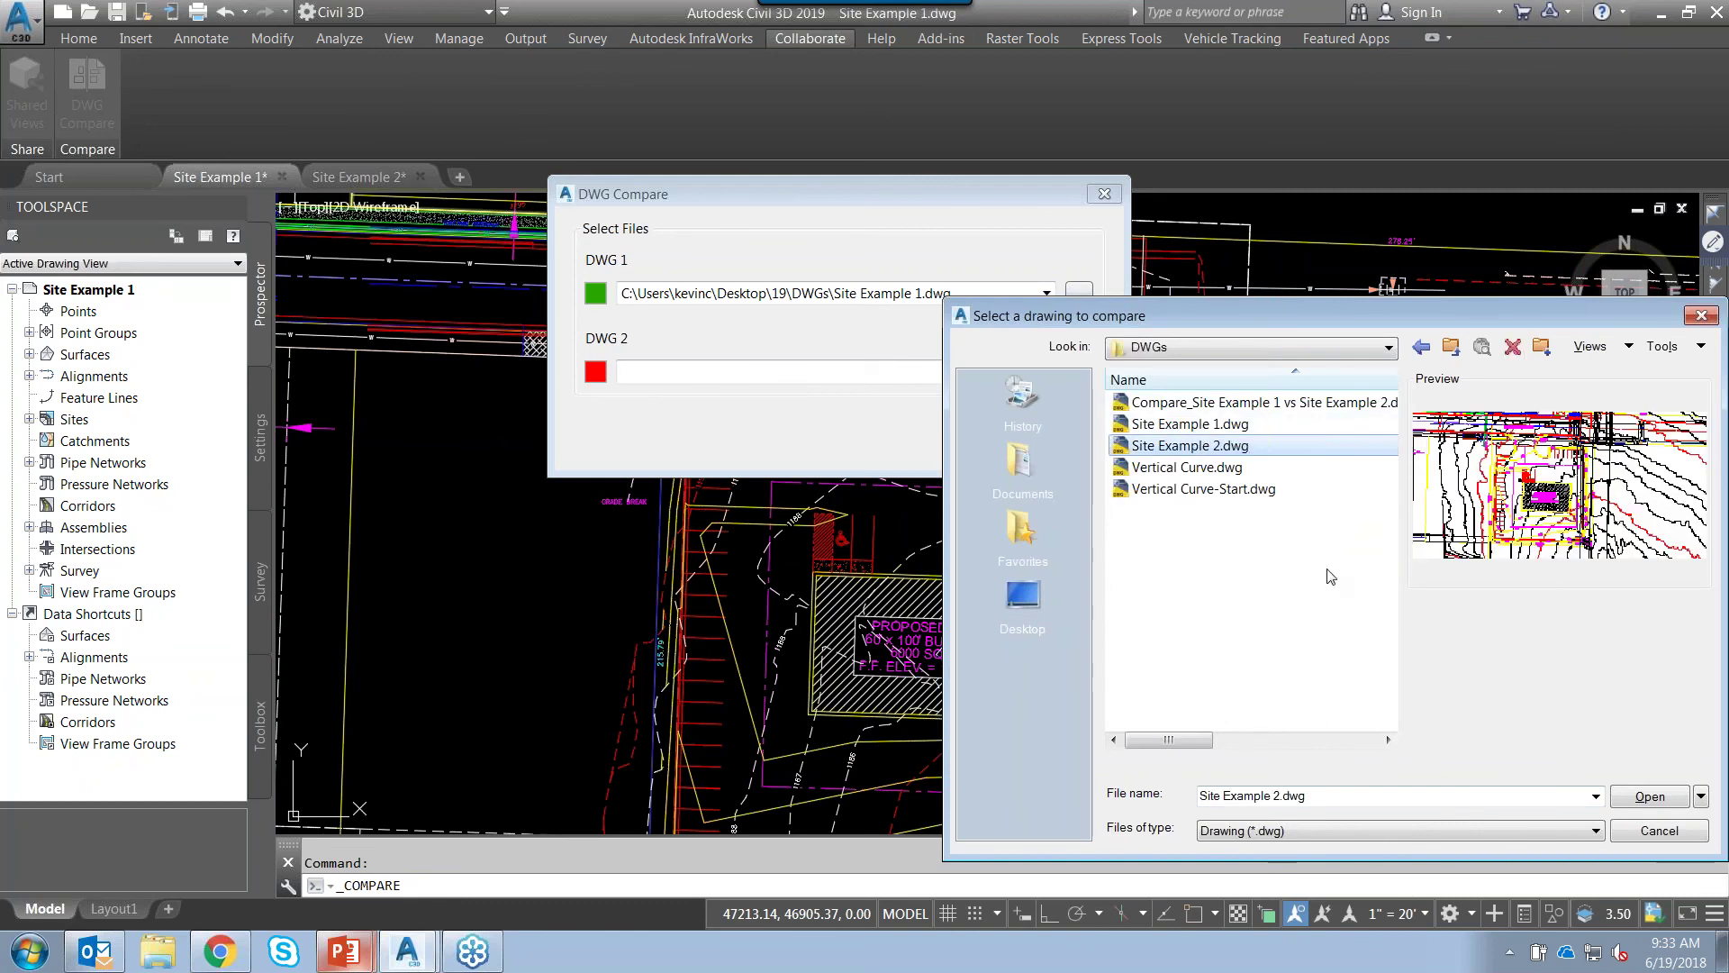
pyautogui.click(1644, 797)
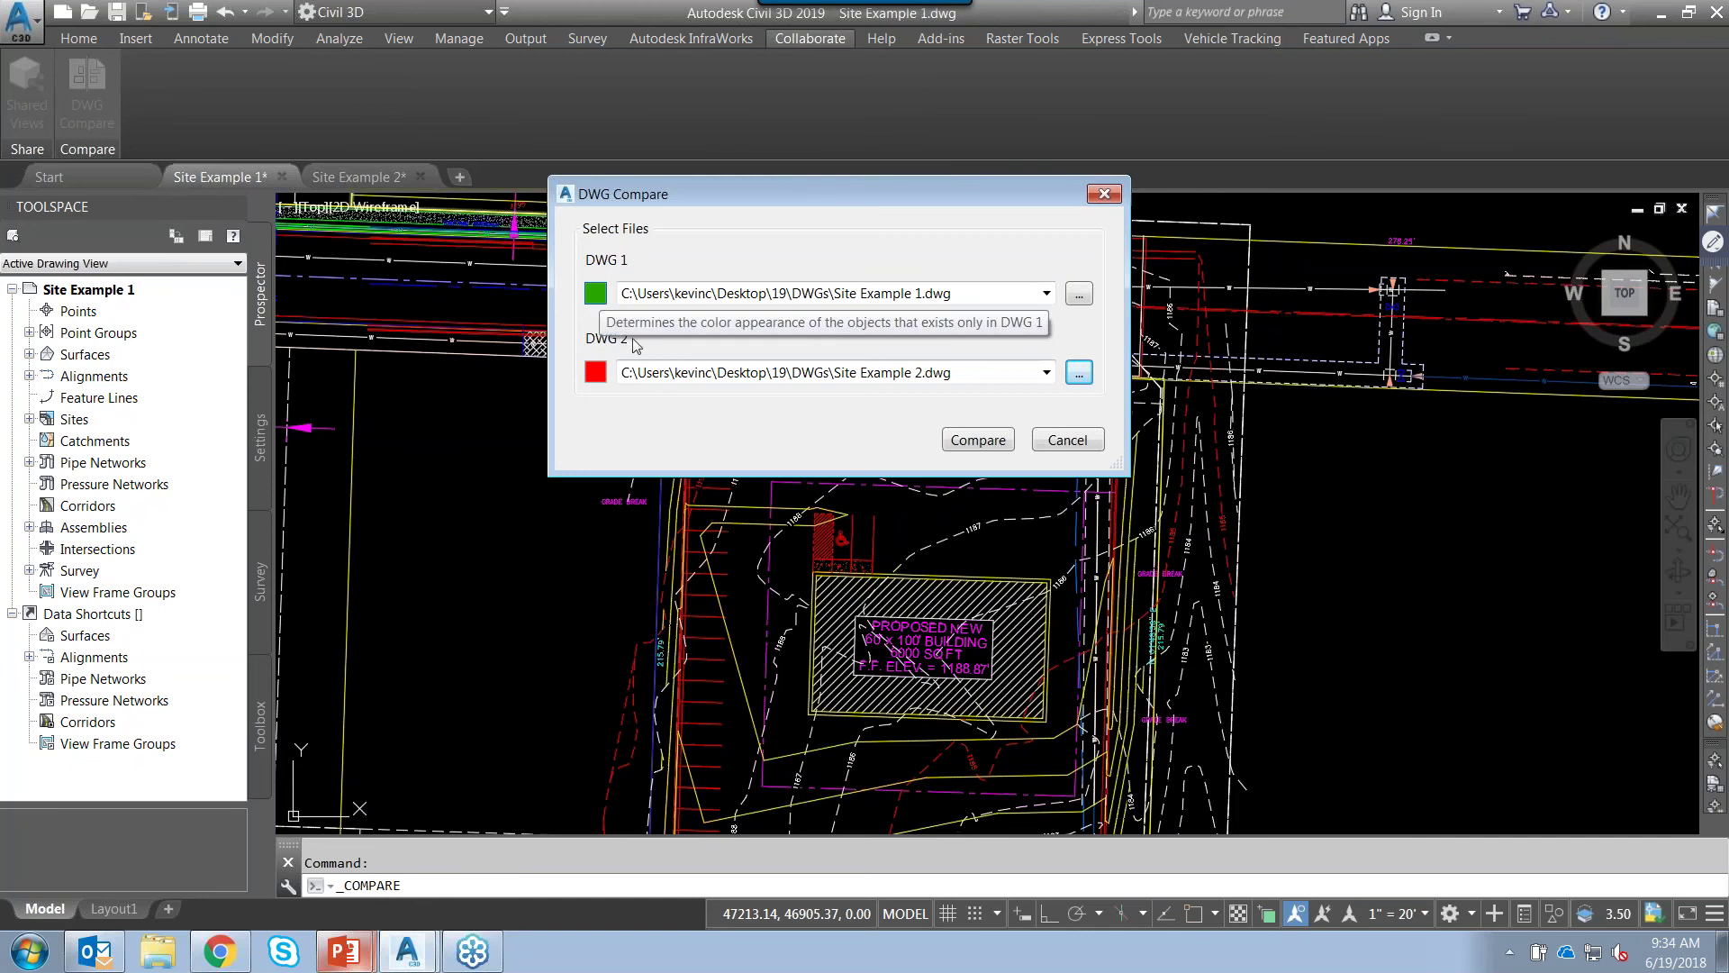
# - Examine the Index Color and True Color choices for DWG 1's objects and cancel the color selection
pyautogui.click(595, 294)
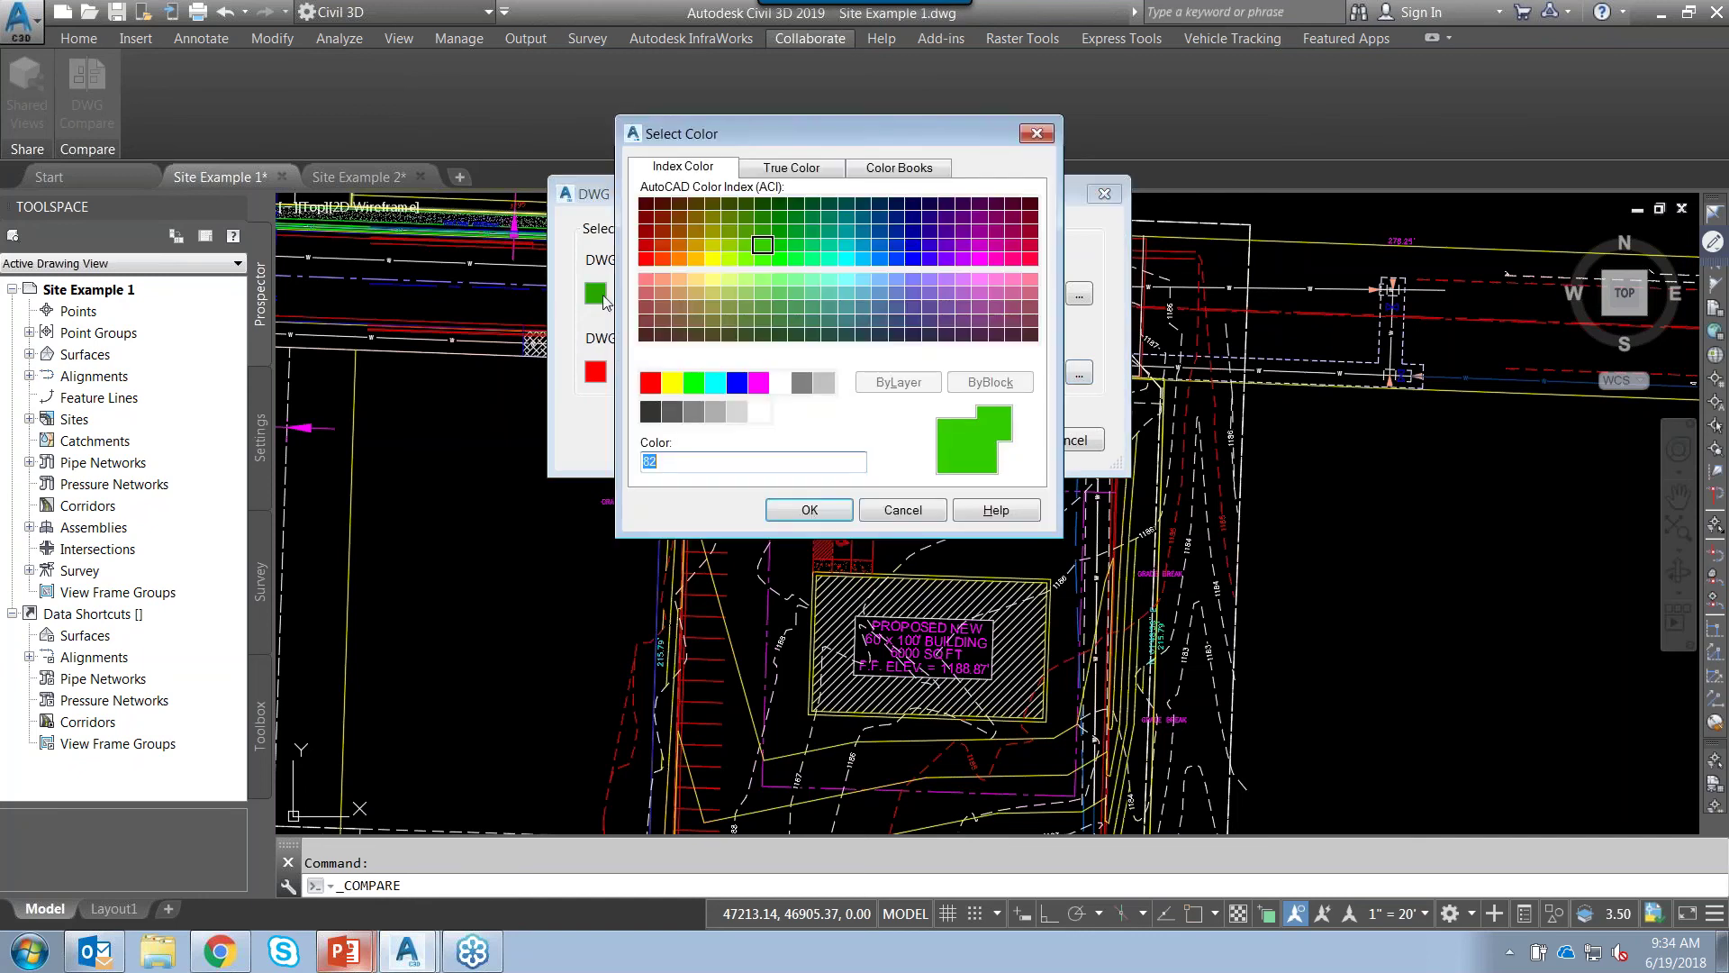
pyautogui.click(800, 171)
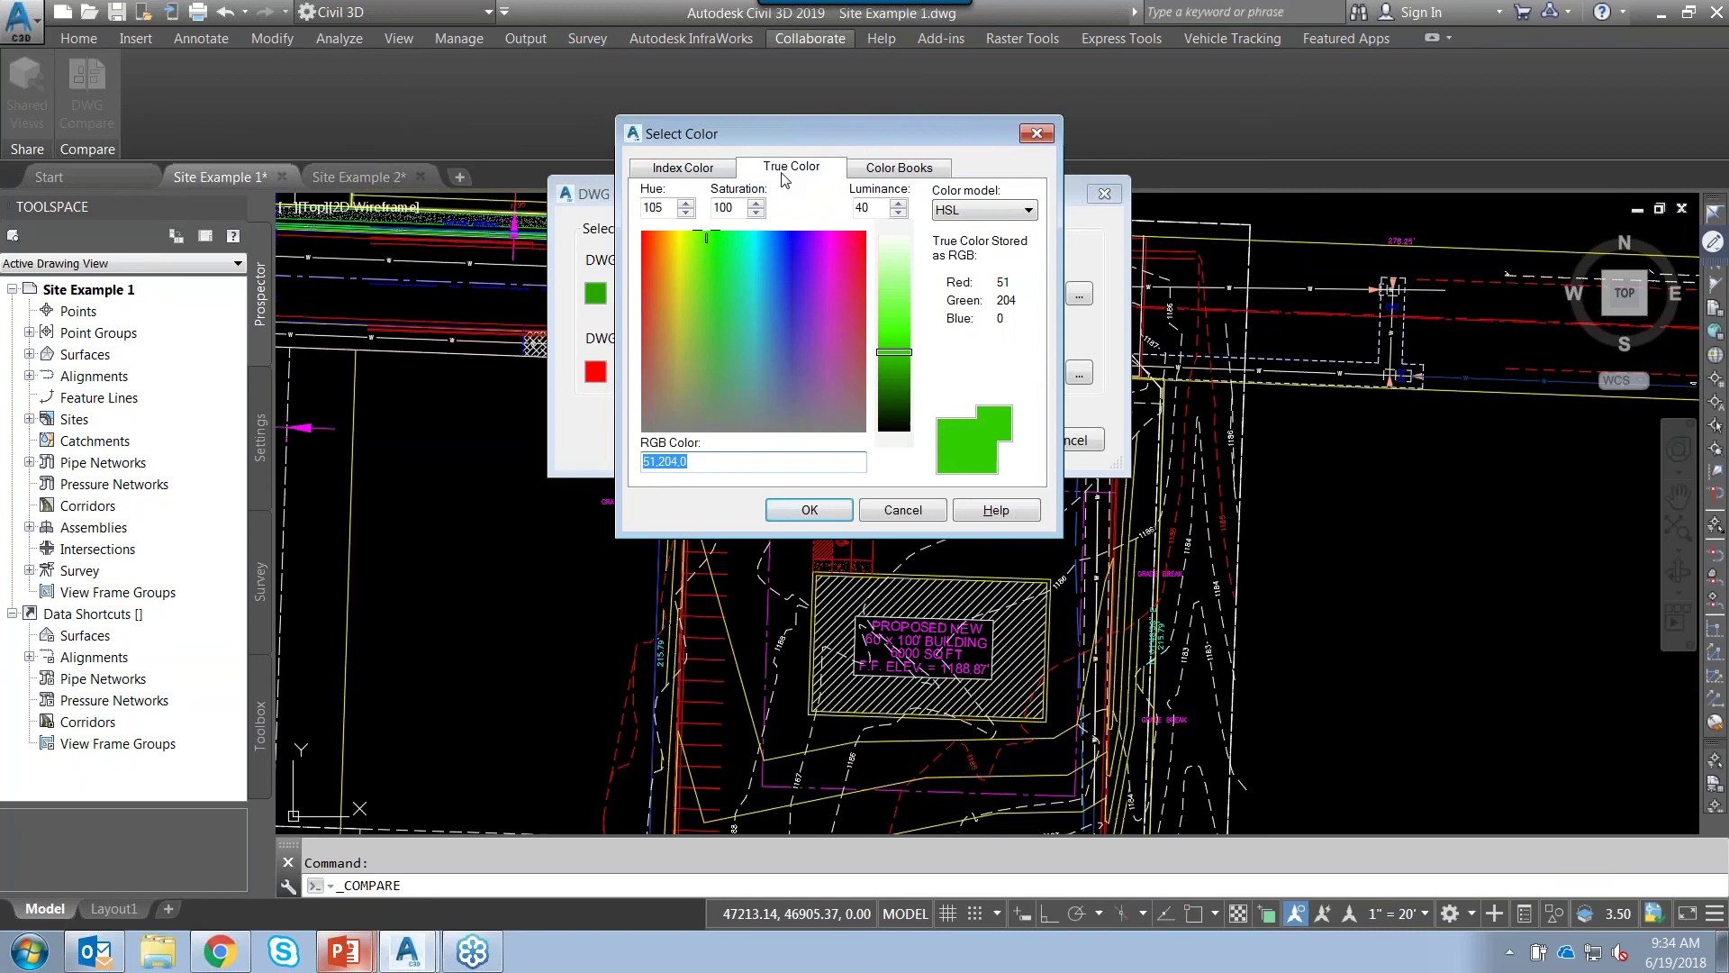
pyautogui.click(678, 170)
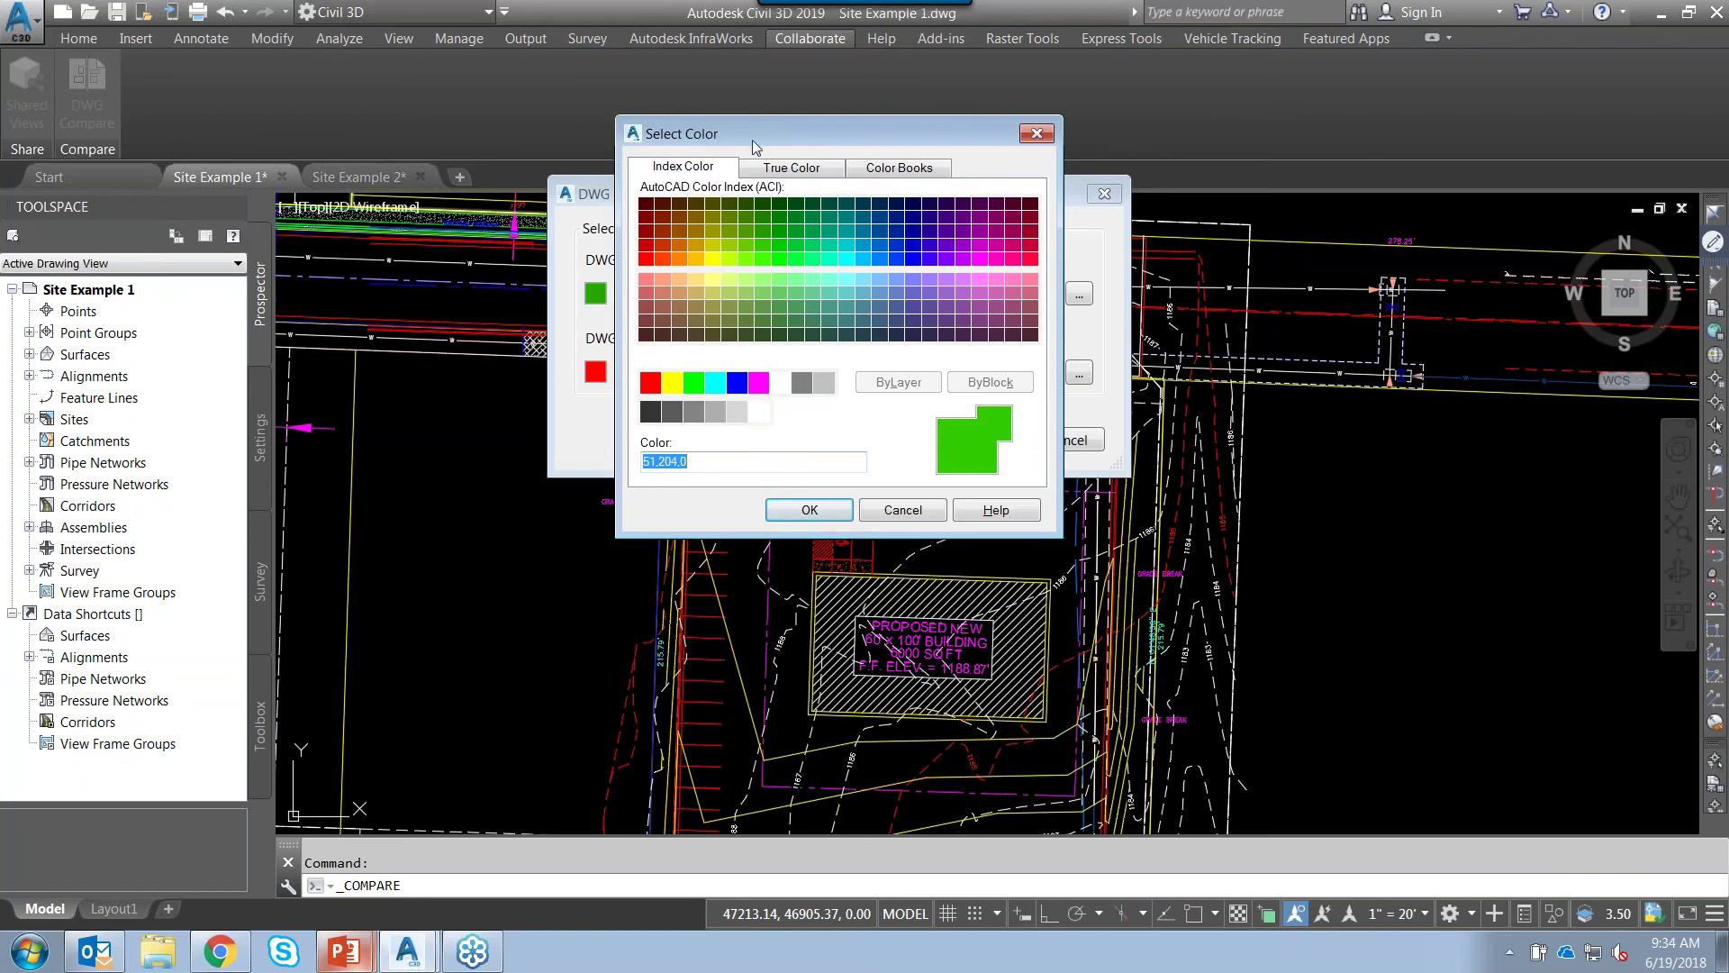
pyautogui.moveTo(781, 132); pyautogui.dragTo(1081, 112)
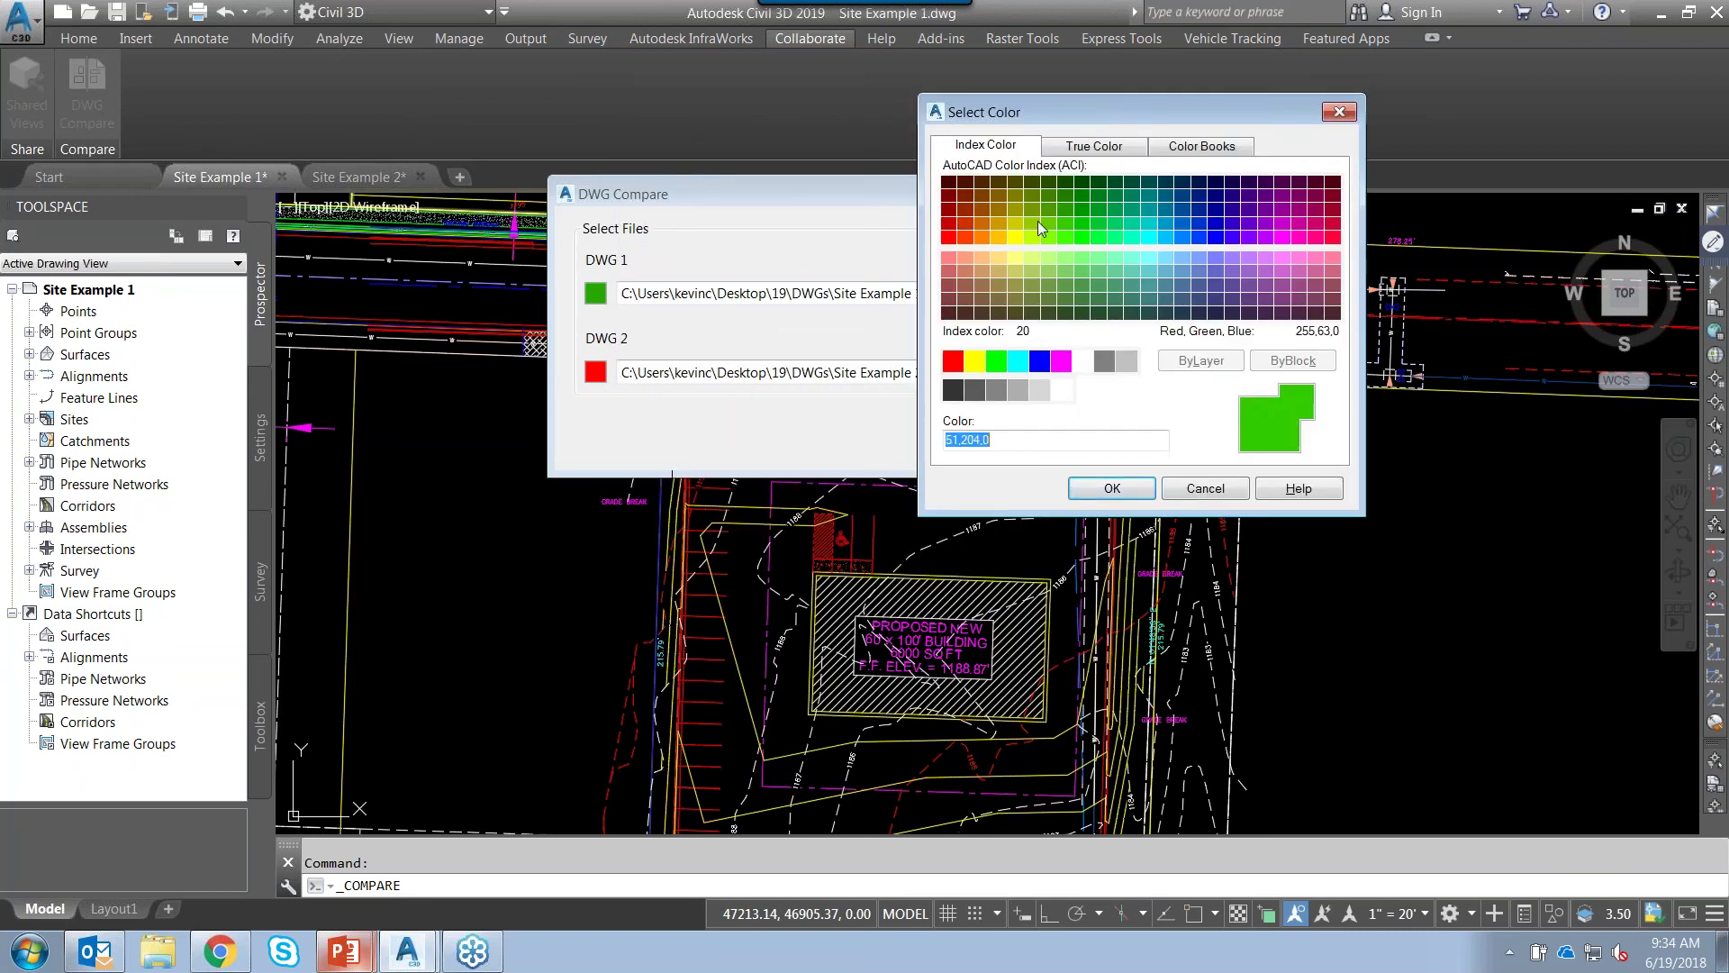
pyautogui.click(1204, 493)
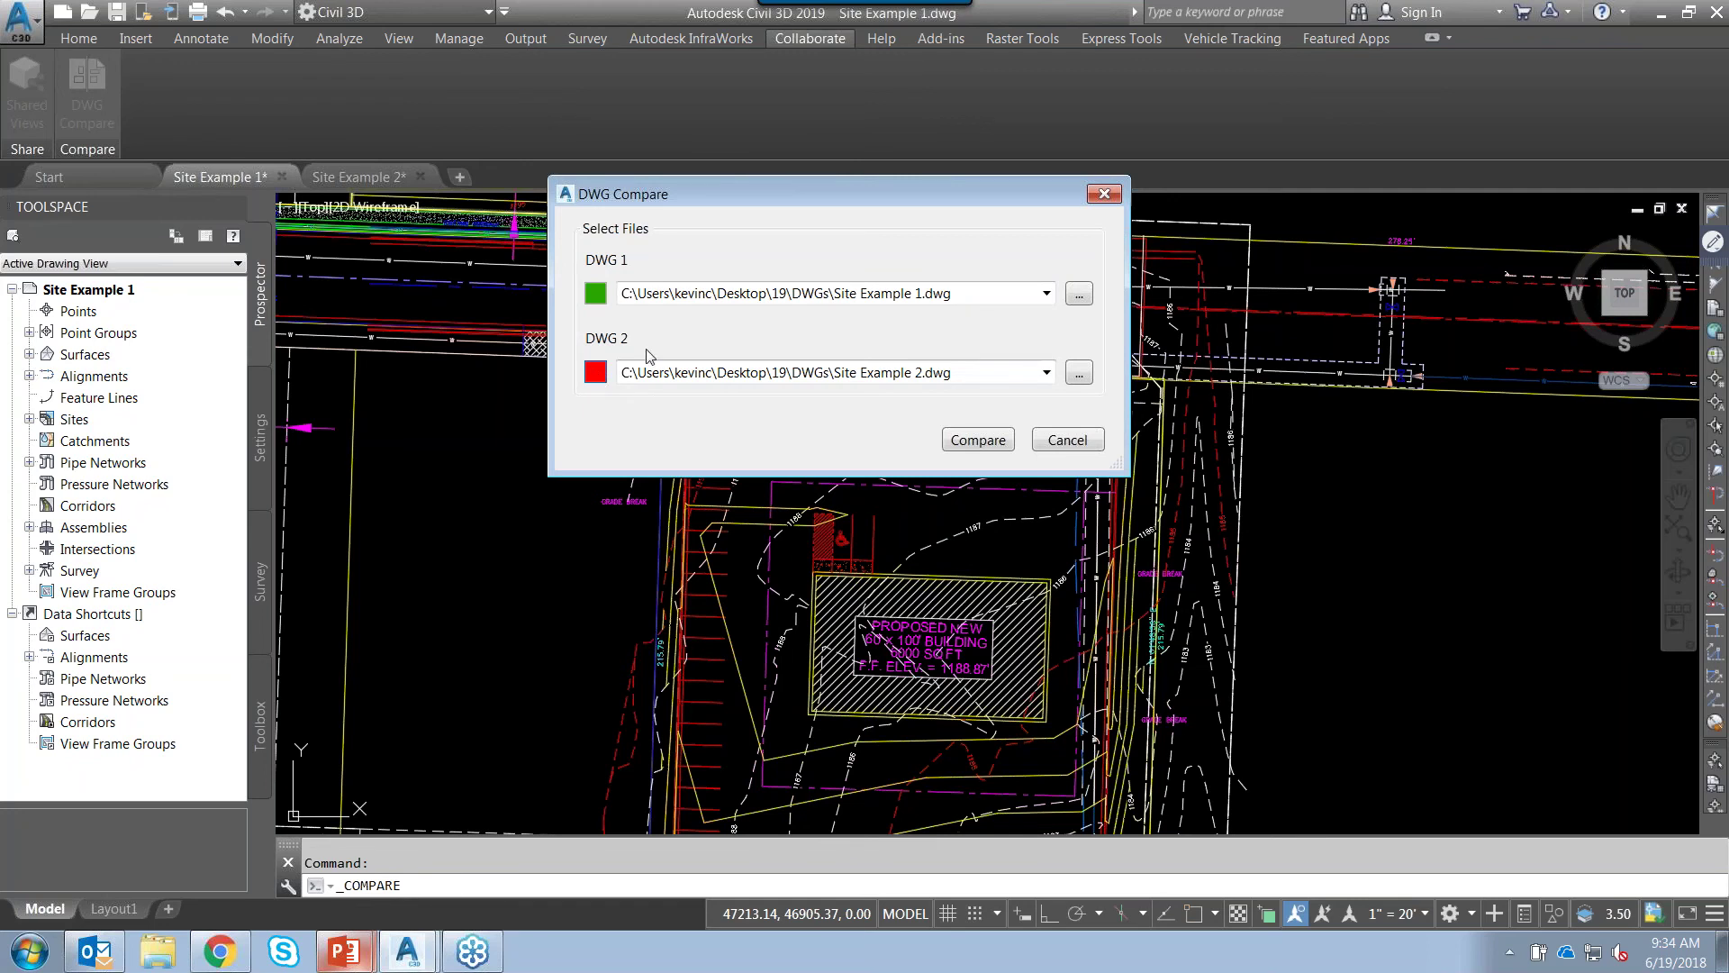
# - Run the comparison of Site Example 1 against Site Example 2
pyautogui.moveTo(735, 198); pyautogui.dragTo(681, 175)
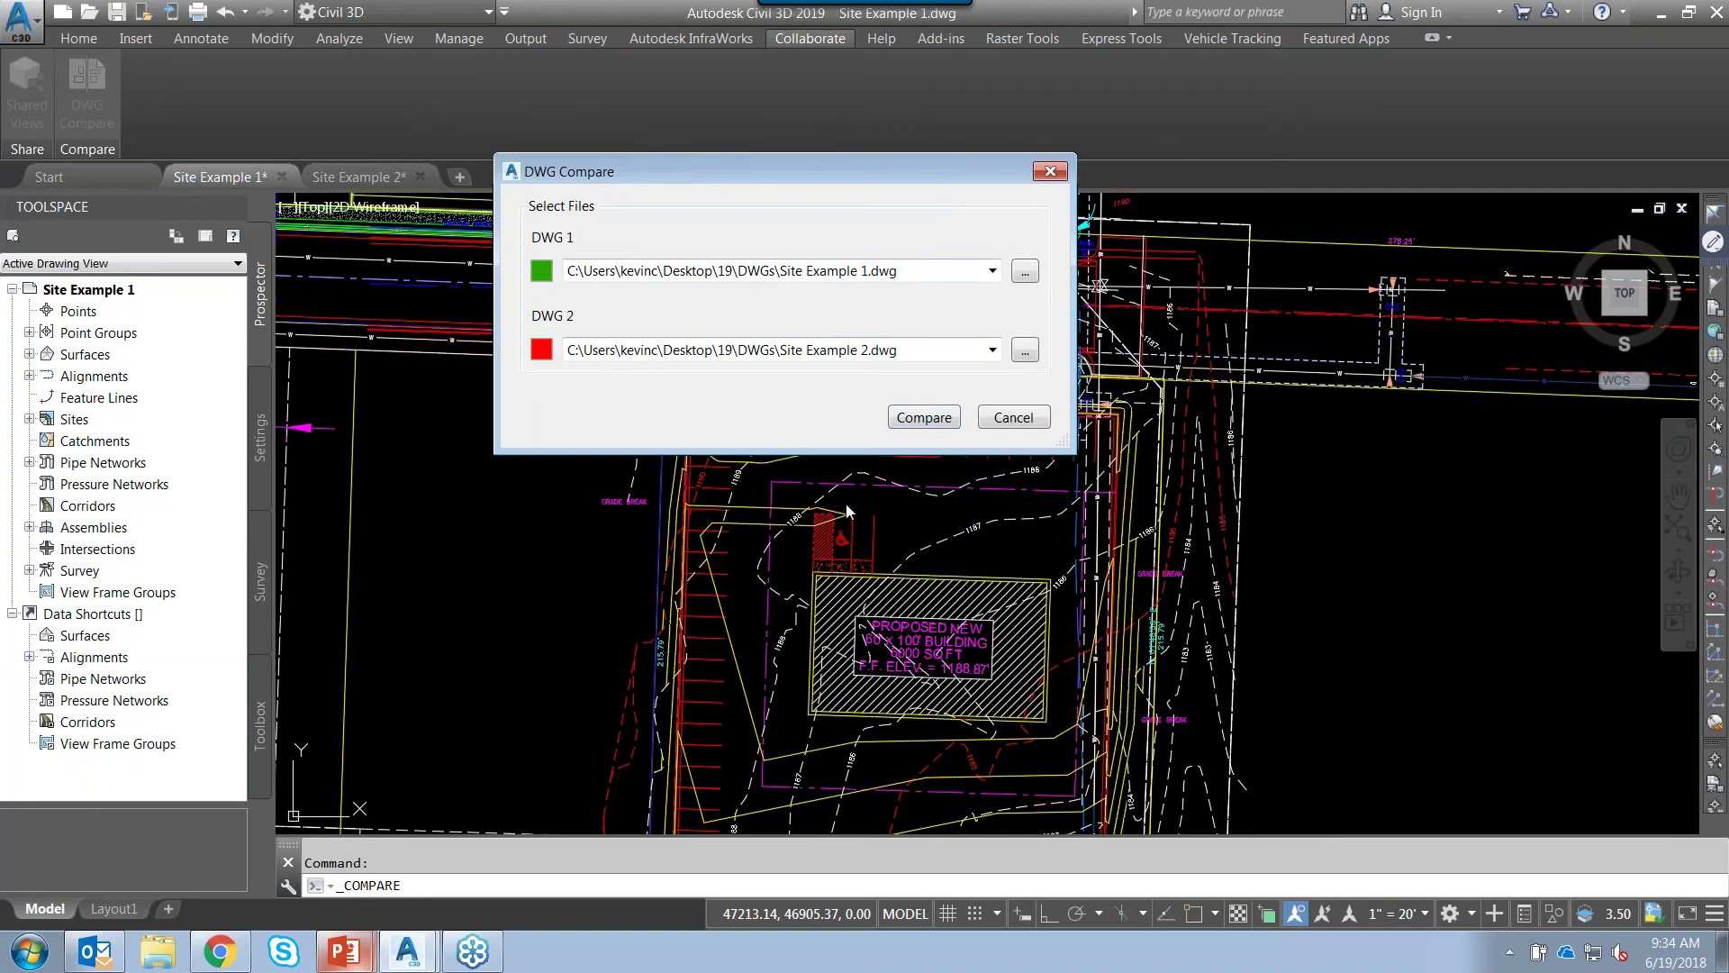
pyautogui.click(934, 420)
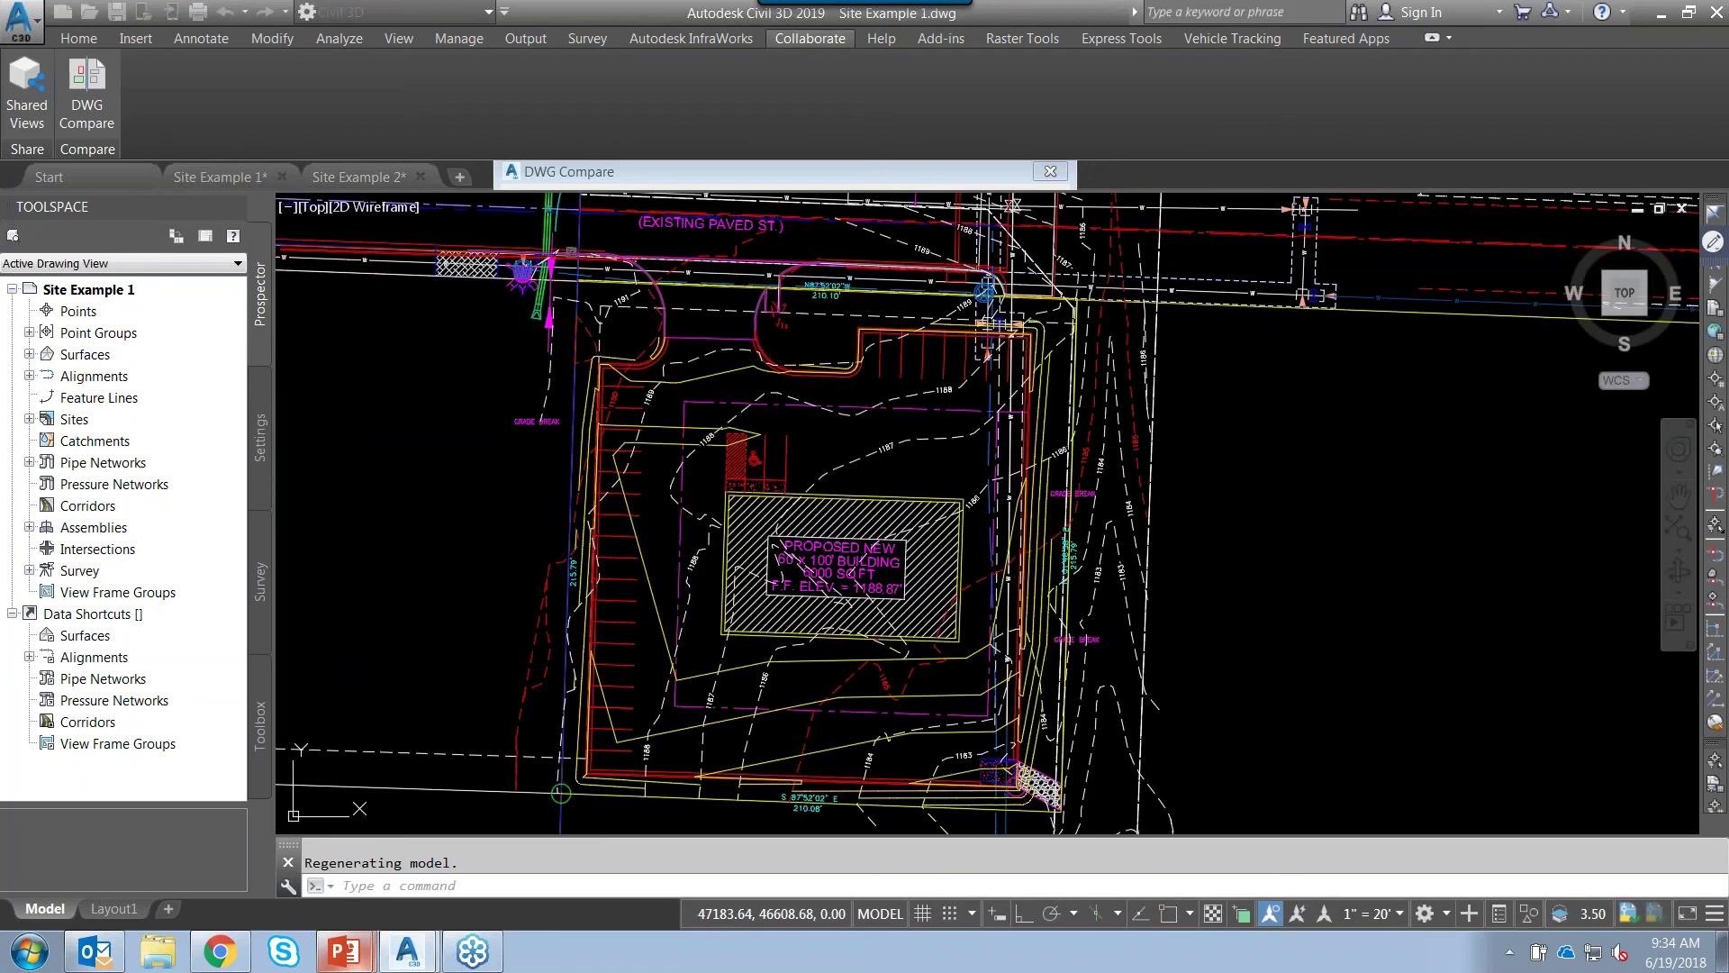
pyautogui.moveTo(936, 595); pyautogui.dragTo(921, 514, button='middle')
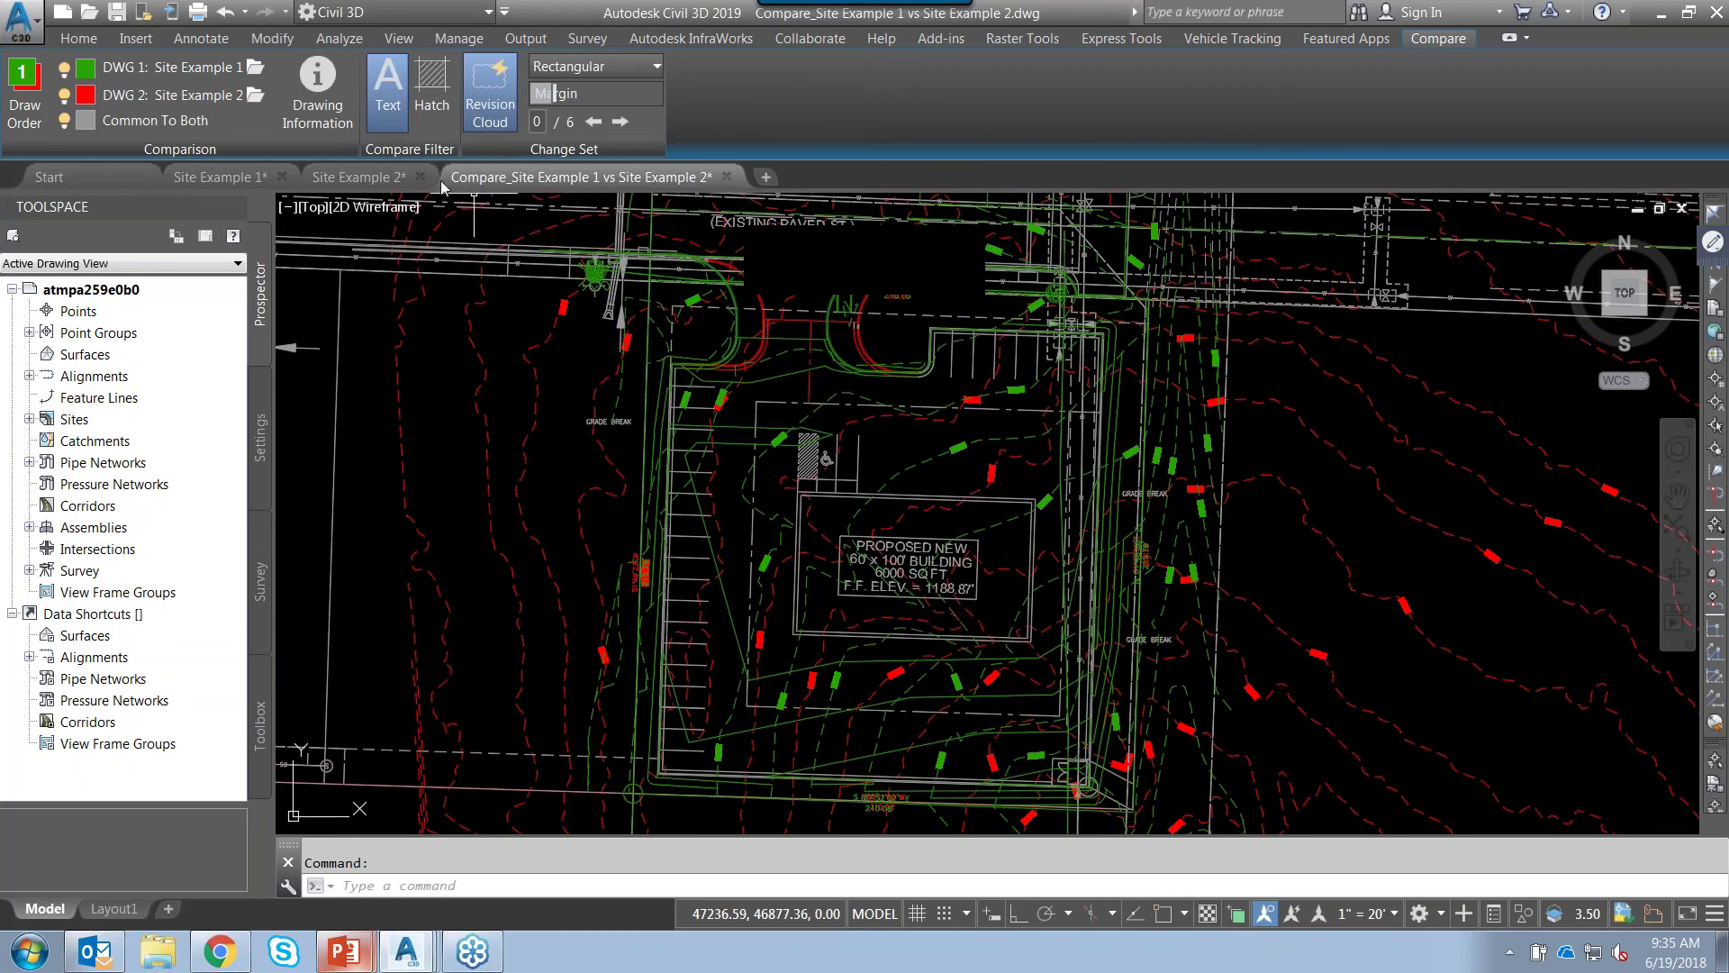
# - Examine the differences in the comparison drawing around the proposed building, the parking stalls and the contours
pyautogui.moveTo(519, 187)
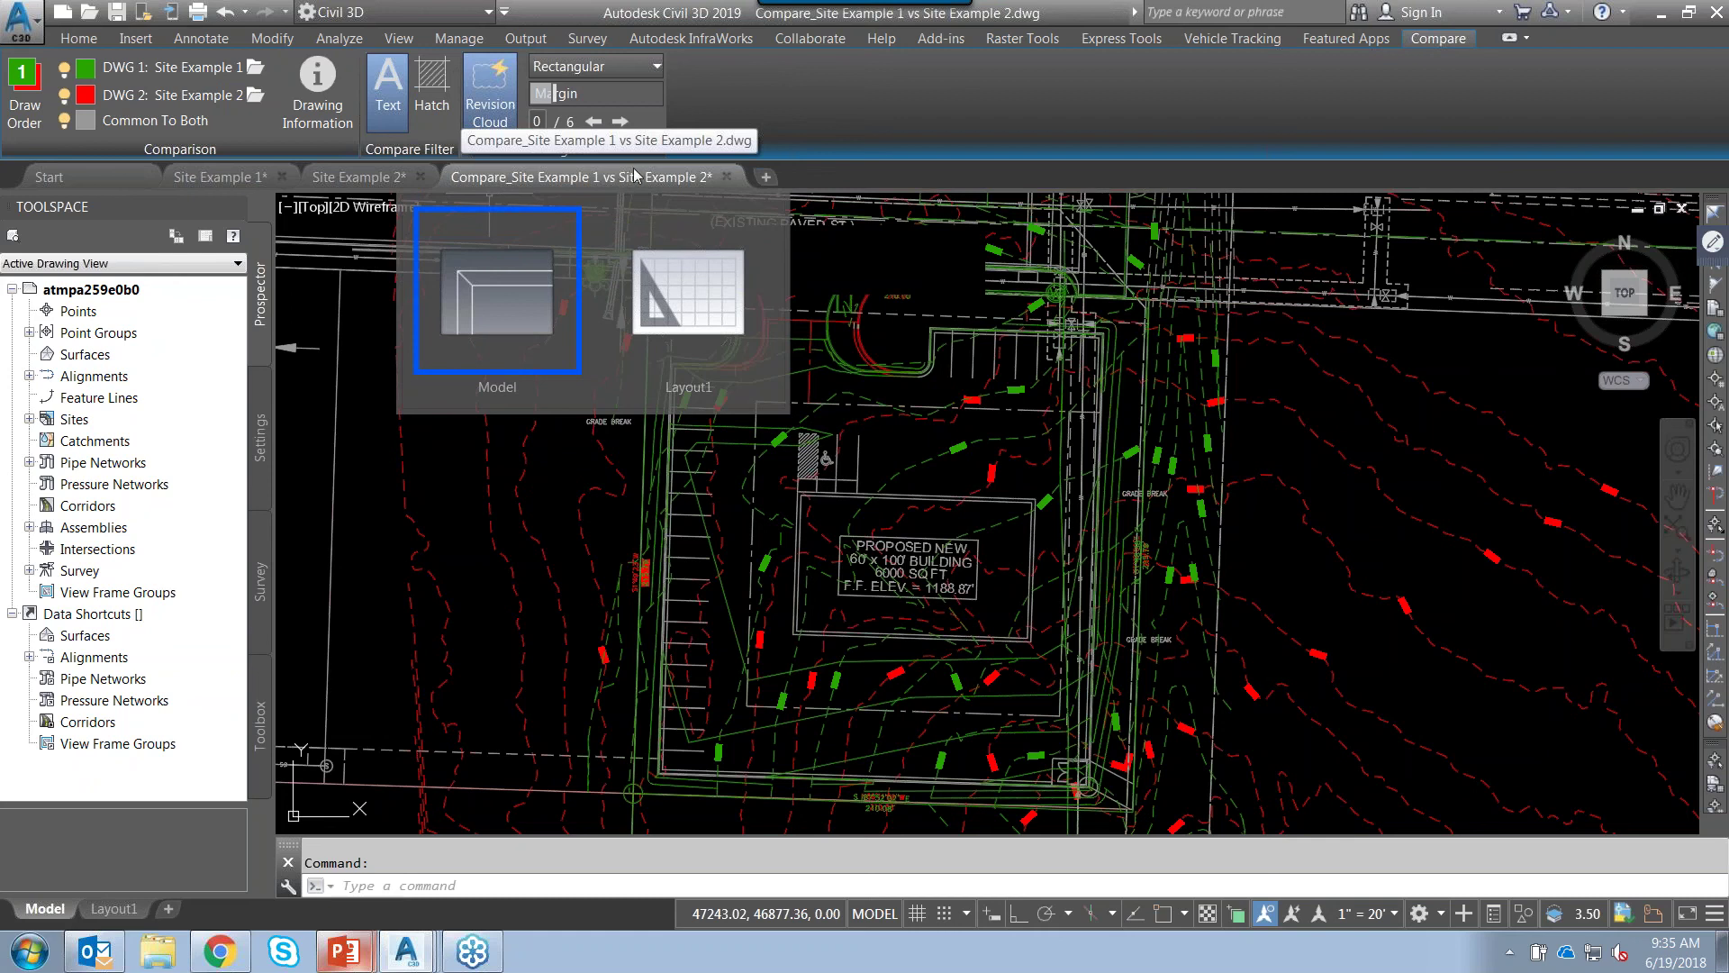
pyautogui.moveTo(720, 306)
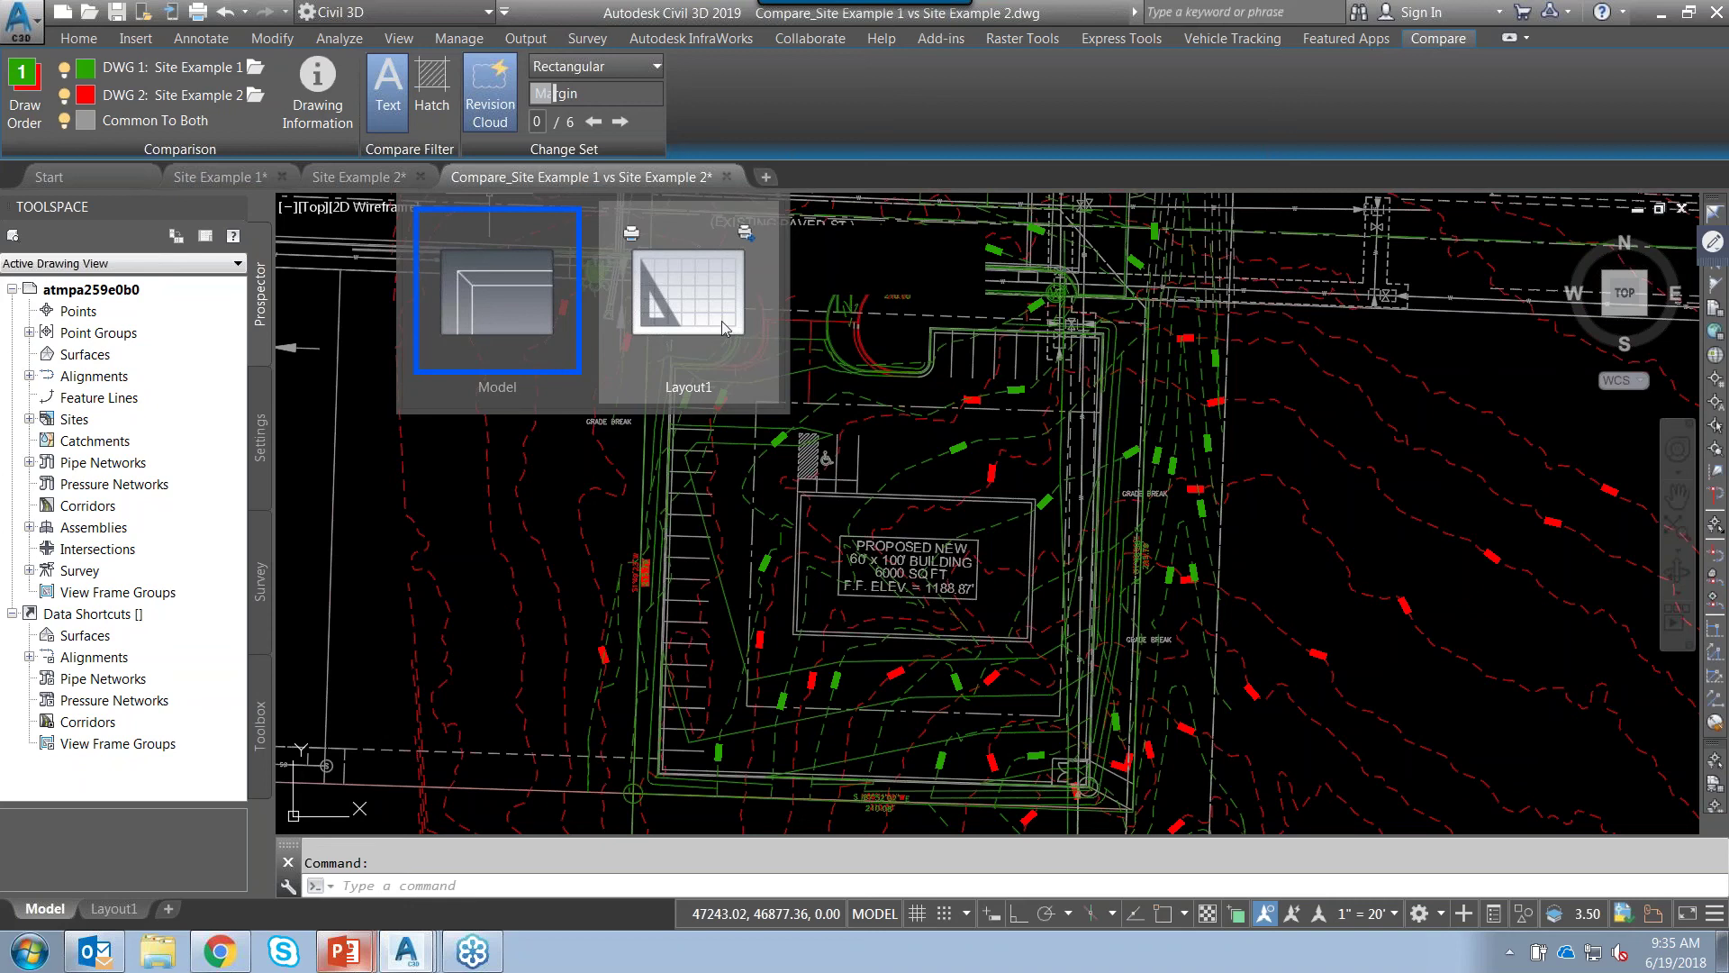
pyautogui.scroll(-2, 630, 432)
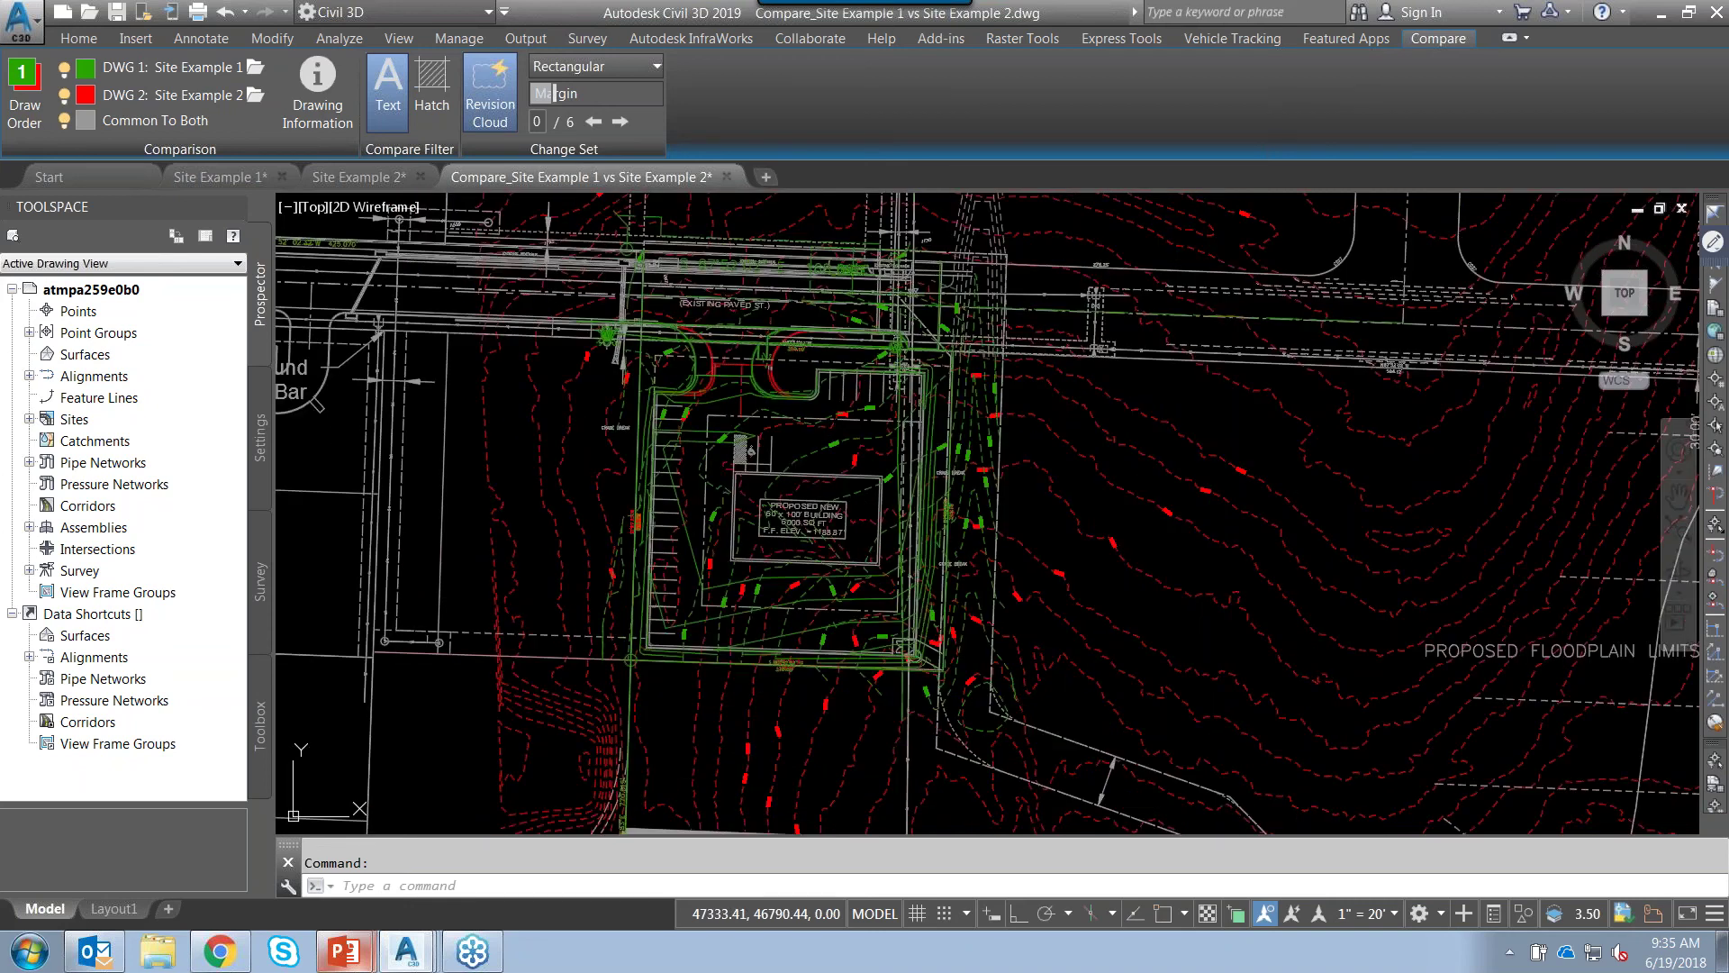
pyautogui.scroll(2, 577, 451)
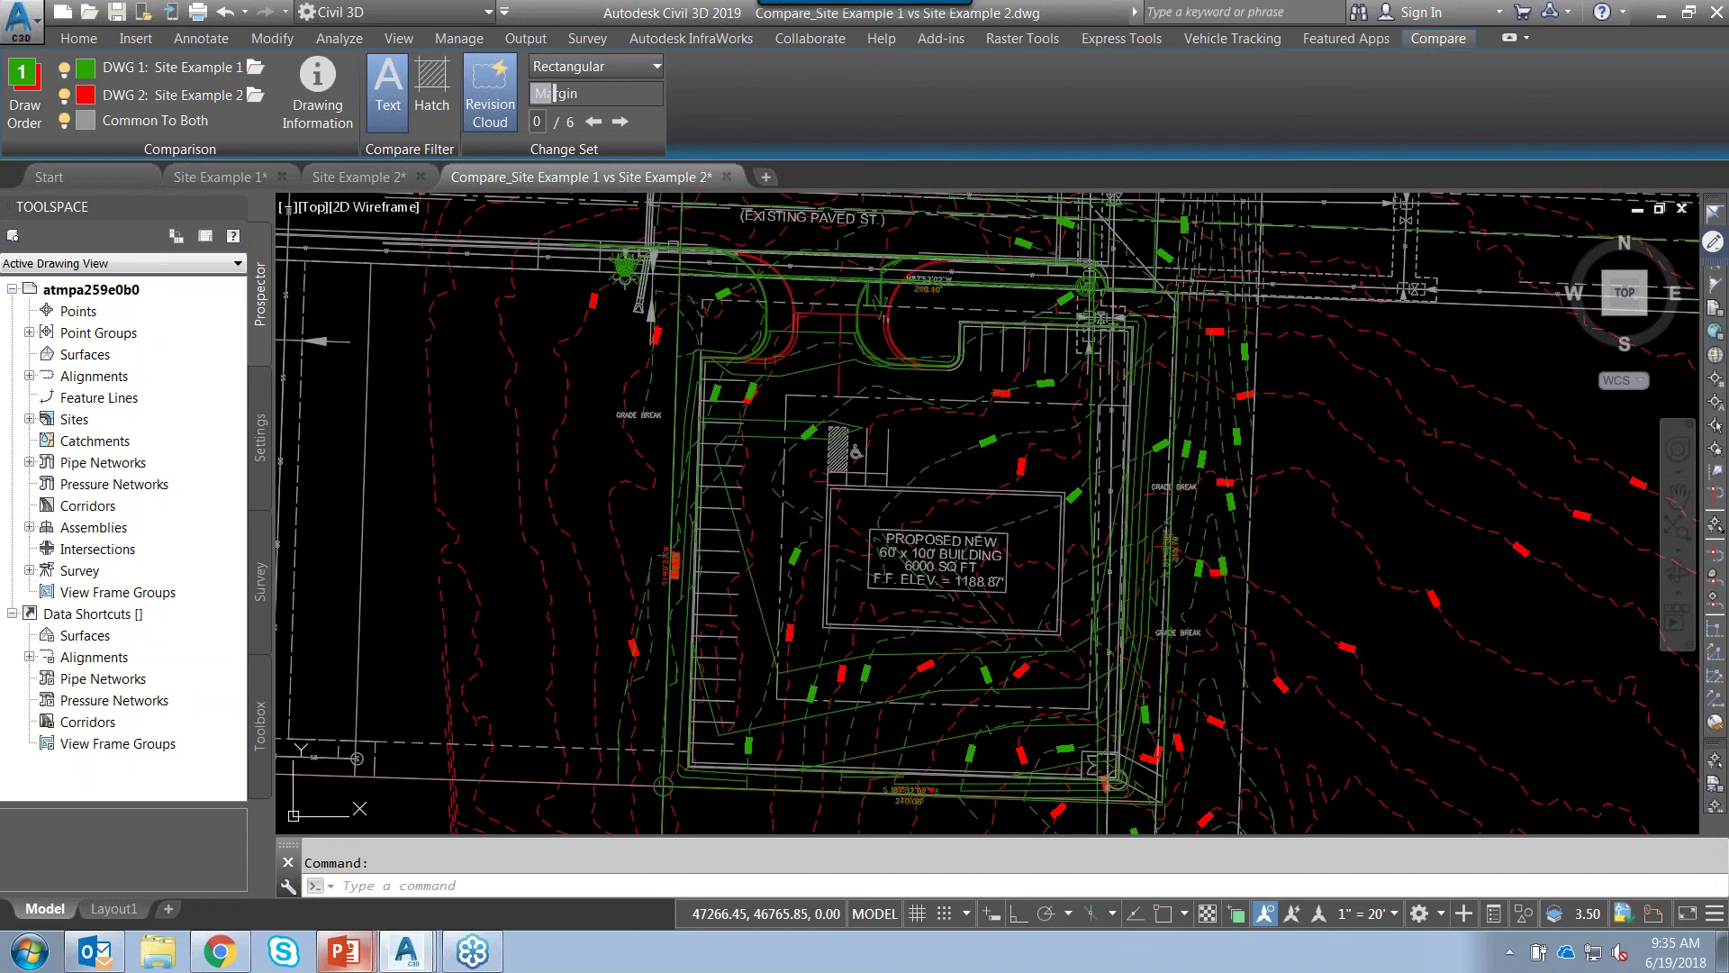
pyautogui.scroll(4, 617, 410)
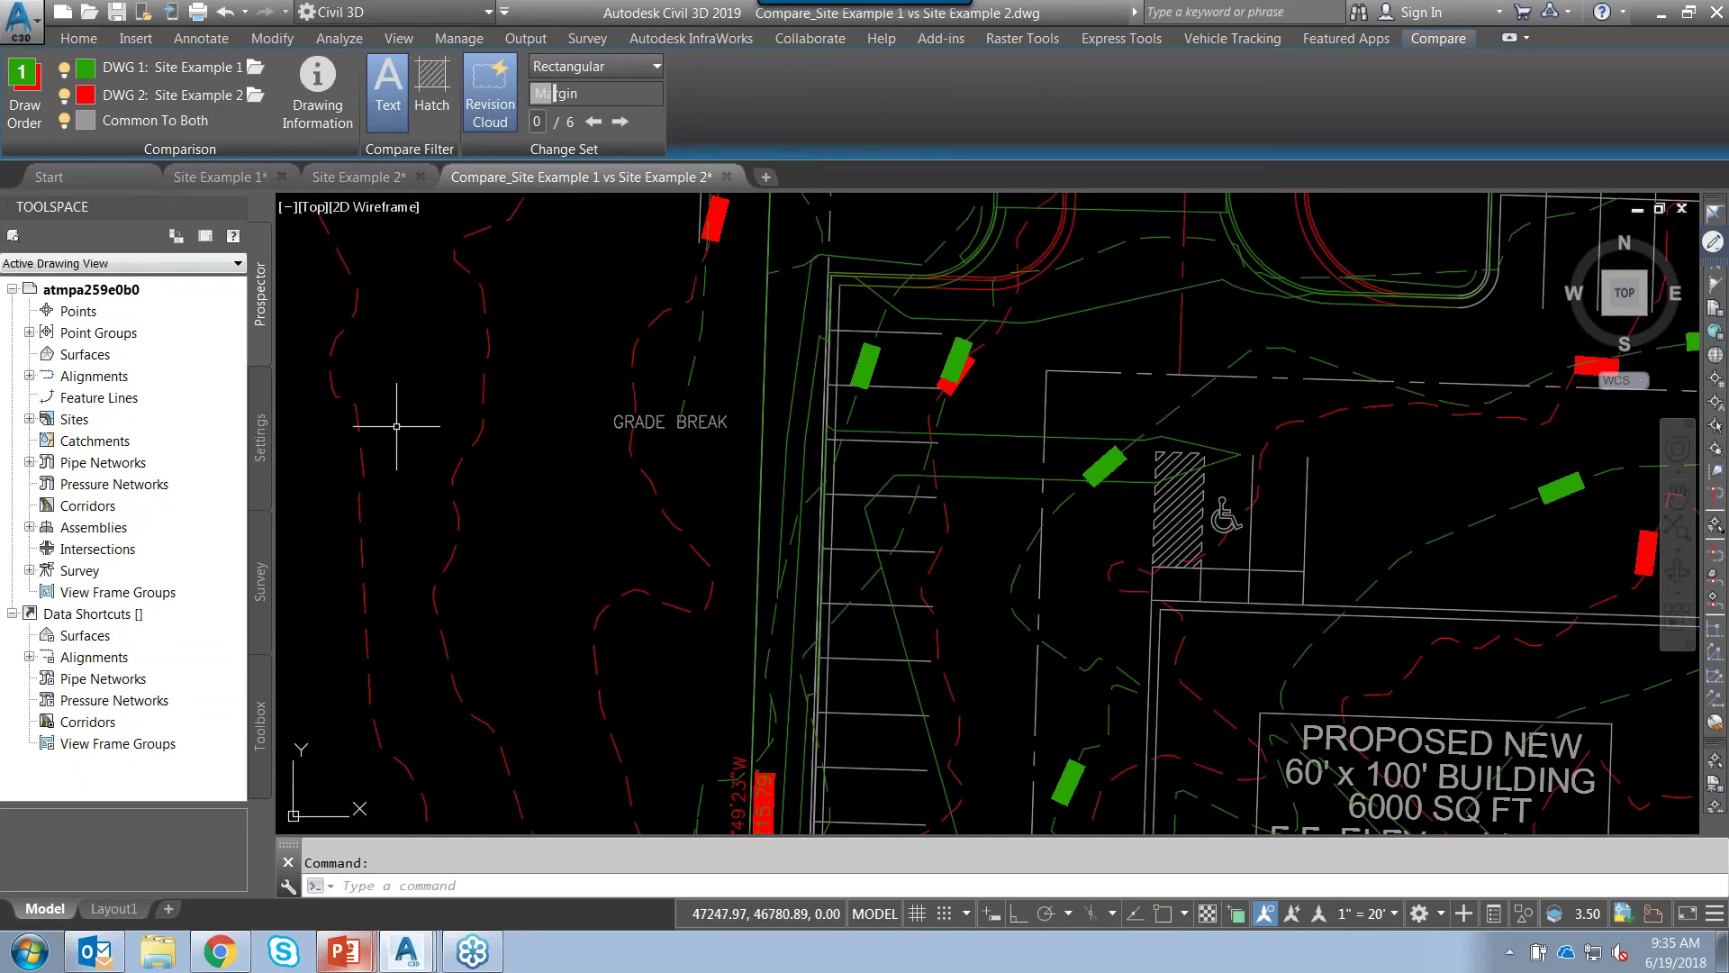
# - Bring DWG 2's objects to the front of the draw order, and return DWG 1's objects to the front
pyautogui.click(25, 100)
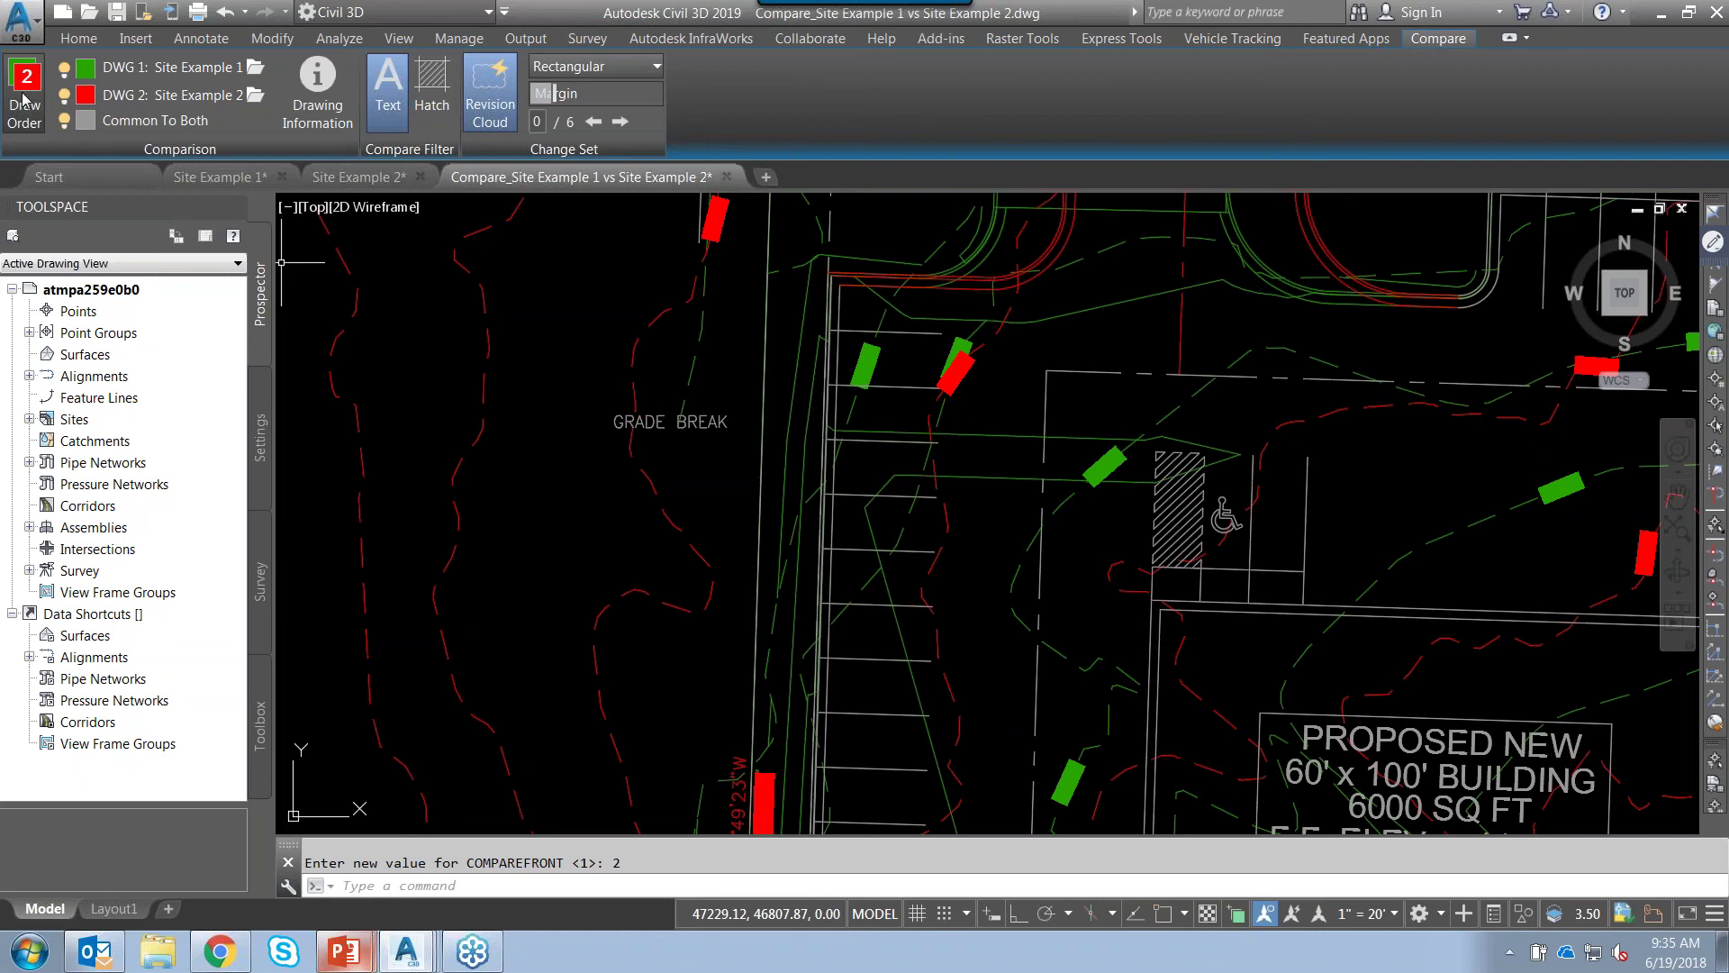
pyautogui.click(24, 99)
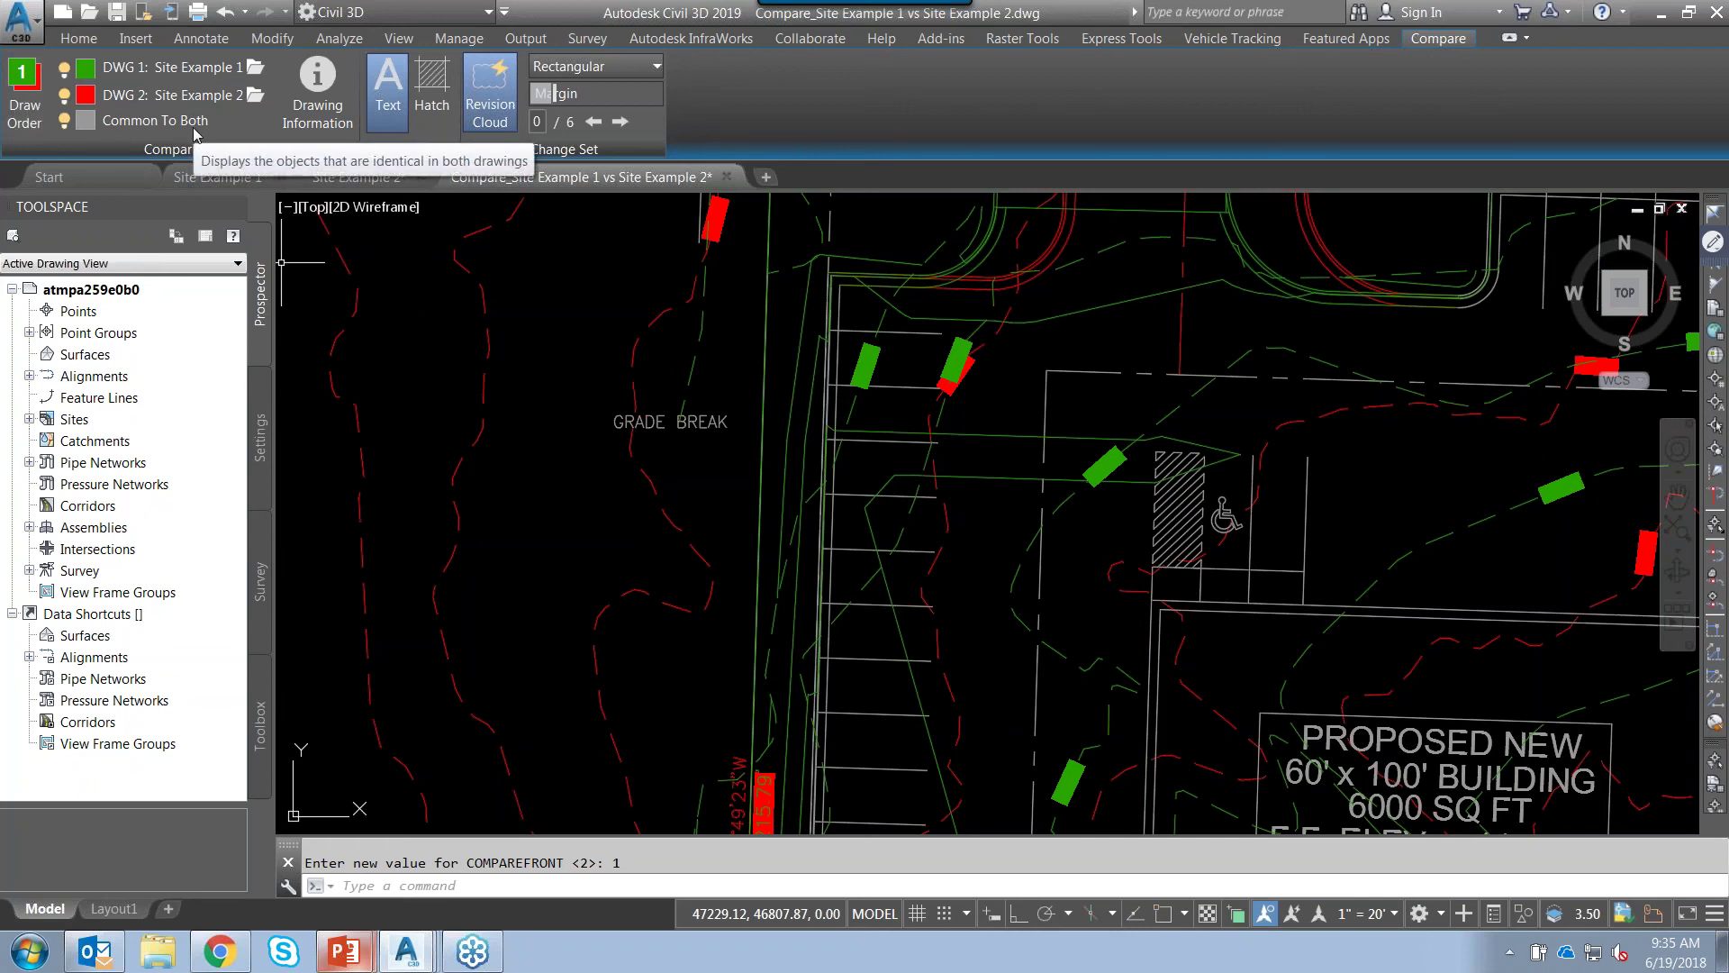
# - Examine the revision clouds and differences across the whole site, from the found iron bar area to the proposed floodplain limits
pyautogui.scroll(-4, 616, 396)
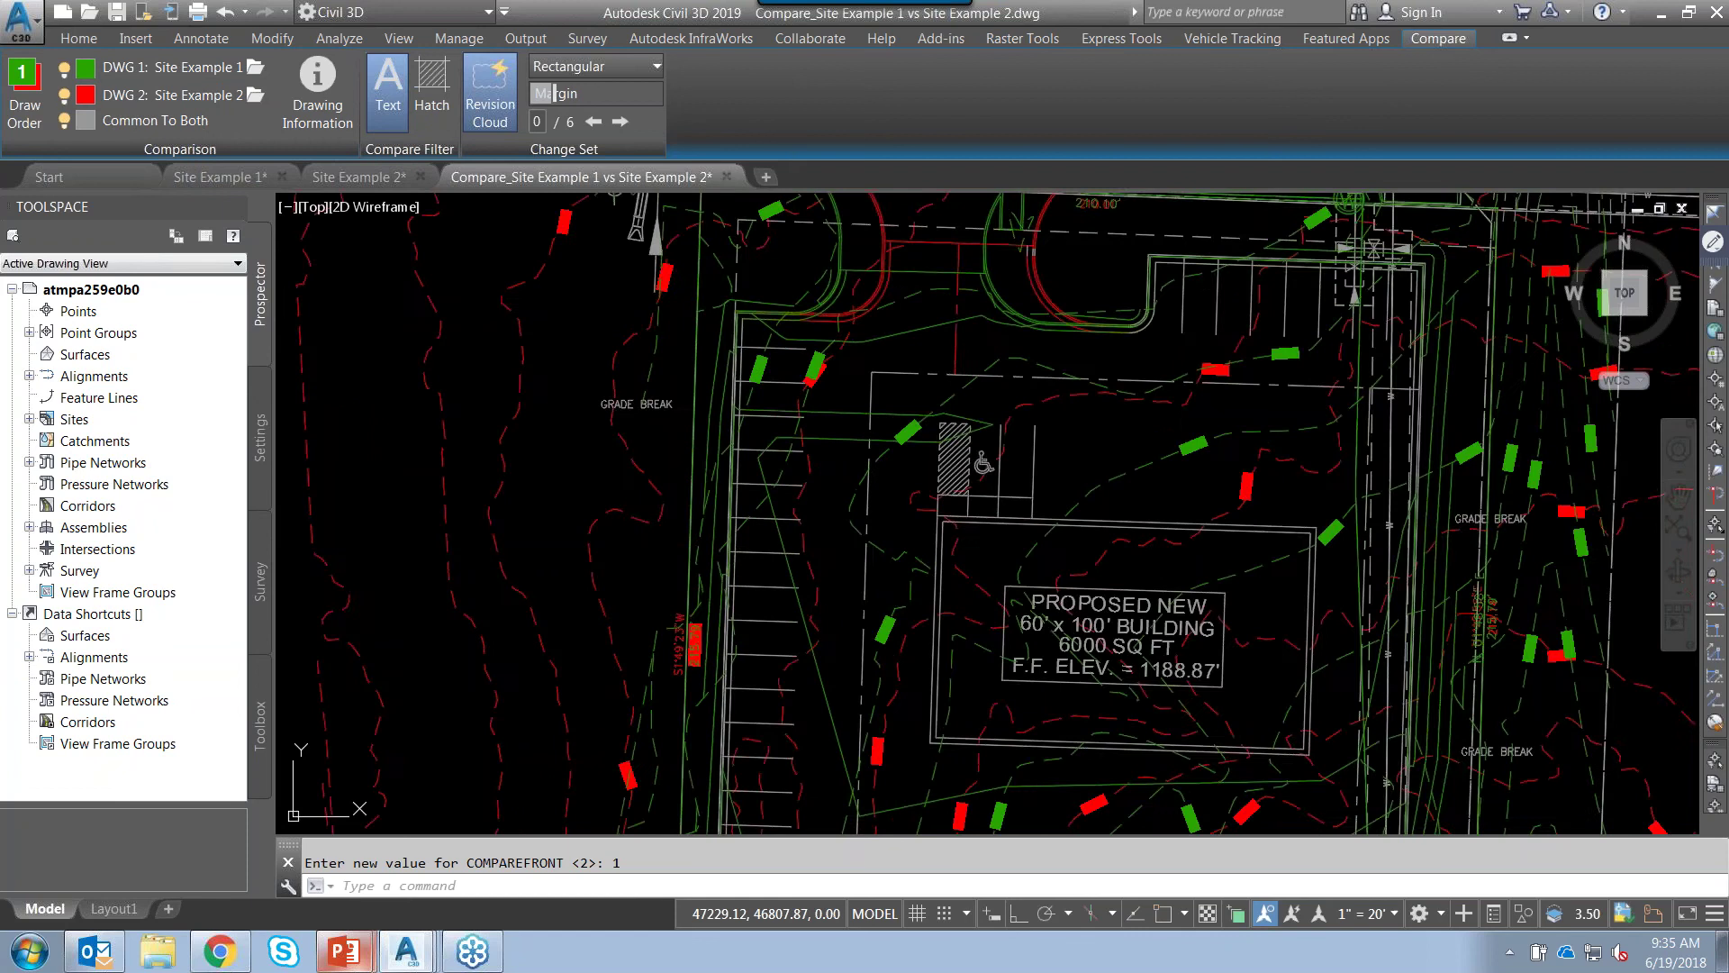
pyautogui.moveTo(553, 405)
pyautogui.mouseDown(button='middle')
pyautogui.moveTo(583, 424)
pyautogui.moveTo(886, 418)
pyautogui.mouseUp(button='middle')
pyautogui.moveTo(603, 430)
pyautogui.mouseDown(button='middle')
pyautogui.moveTo(863, 625)
pyautogui.moveTo(944, 590)
pyautogui.mouseUp(button='middle')
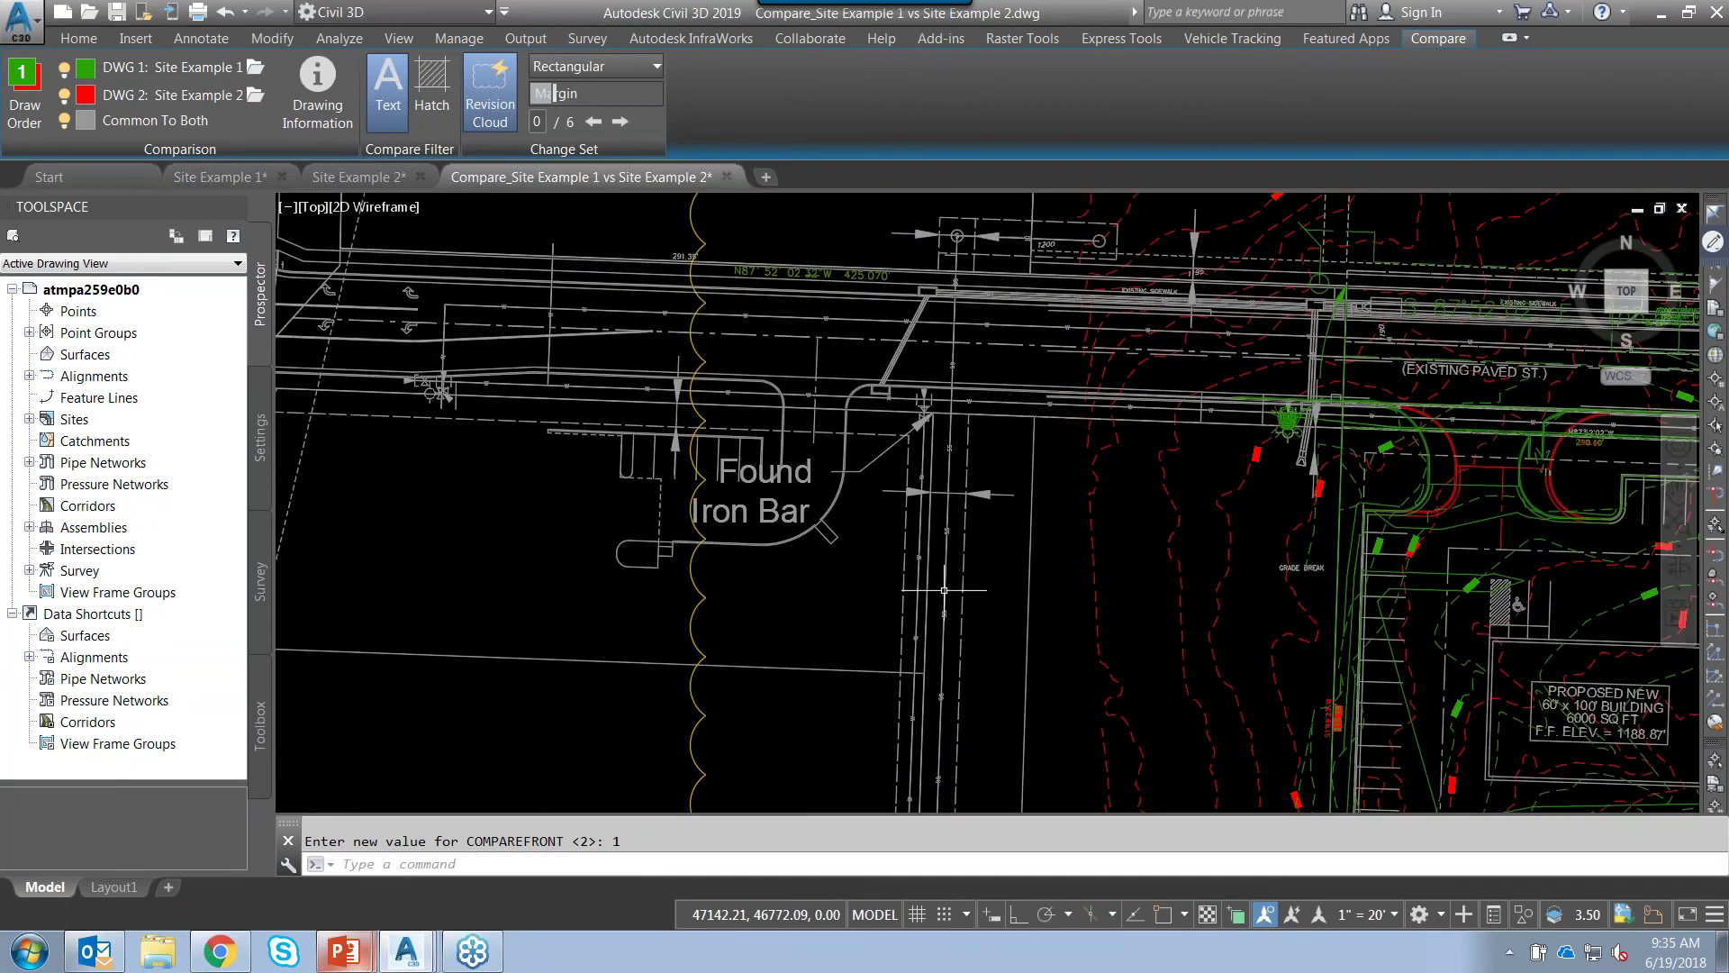
pyautogui.scroll(-2, 554, 513)
pyautogui.moveTo(543, 512); pyautogui.dragTo(569, 564, button='middle')
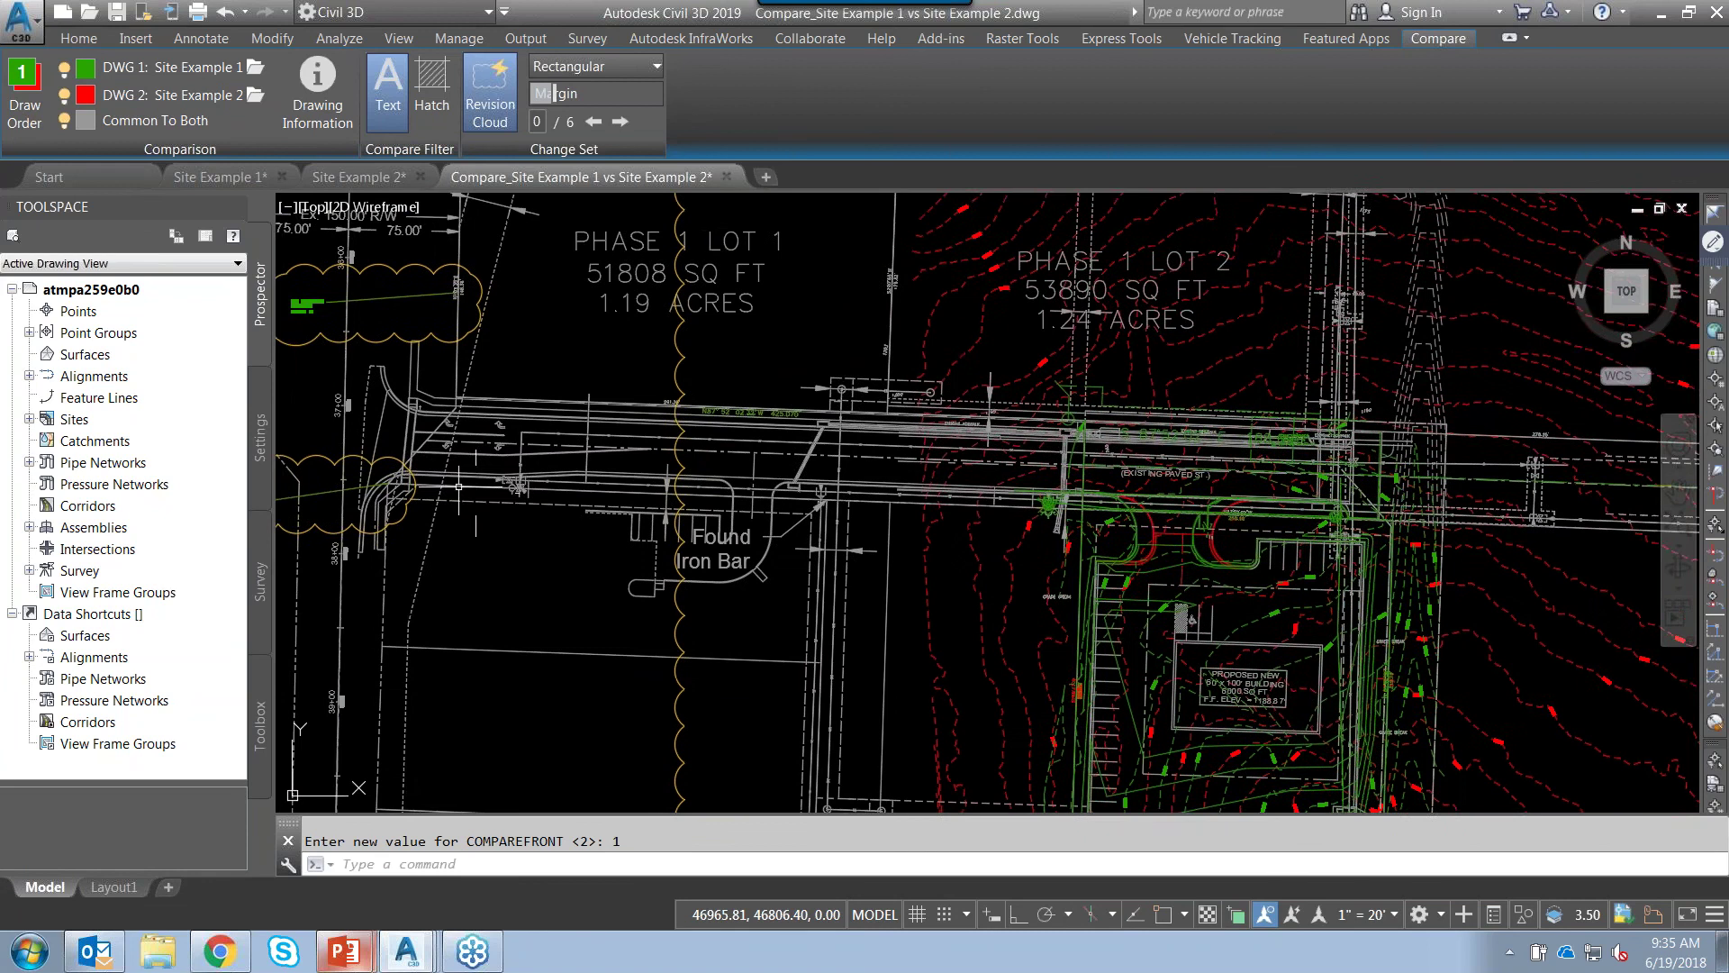
pyautogui.moveTo(459, 487); pyautogui.dragTo(433, 485, button='middle')
pyautogui.moveTo(1353, 620); pyautogui.dragTo(726, 600, button='middle')
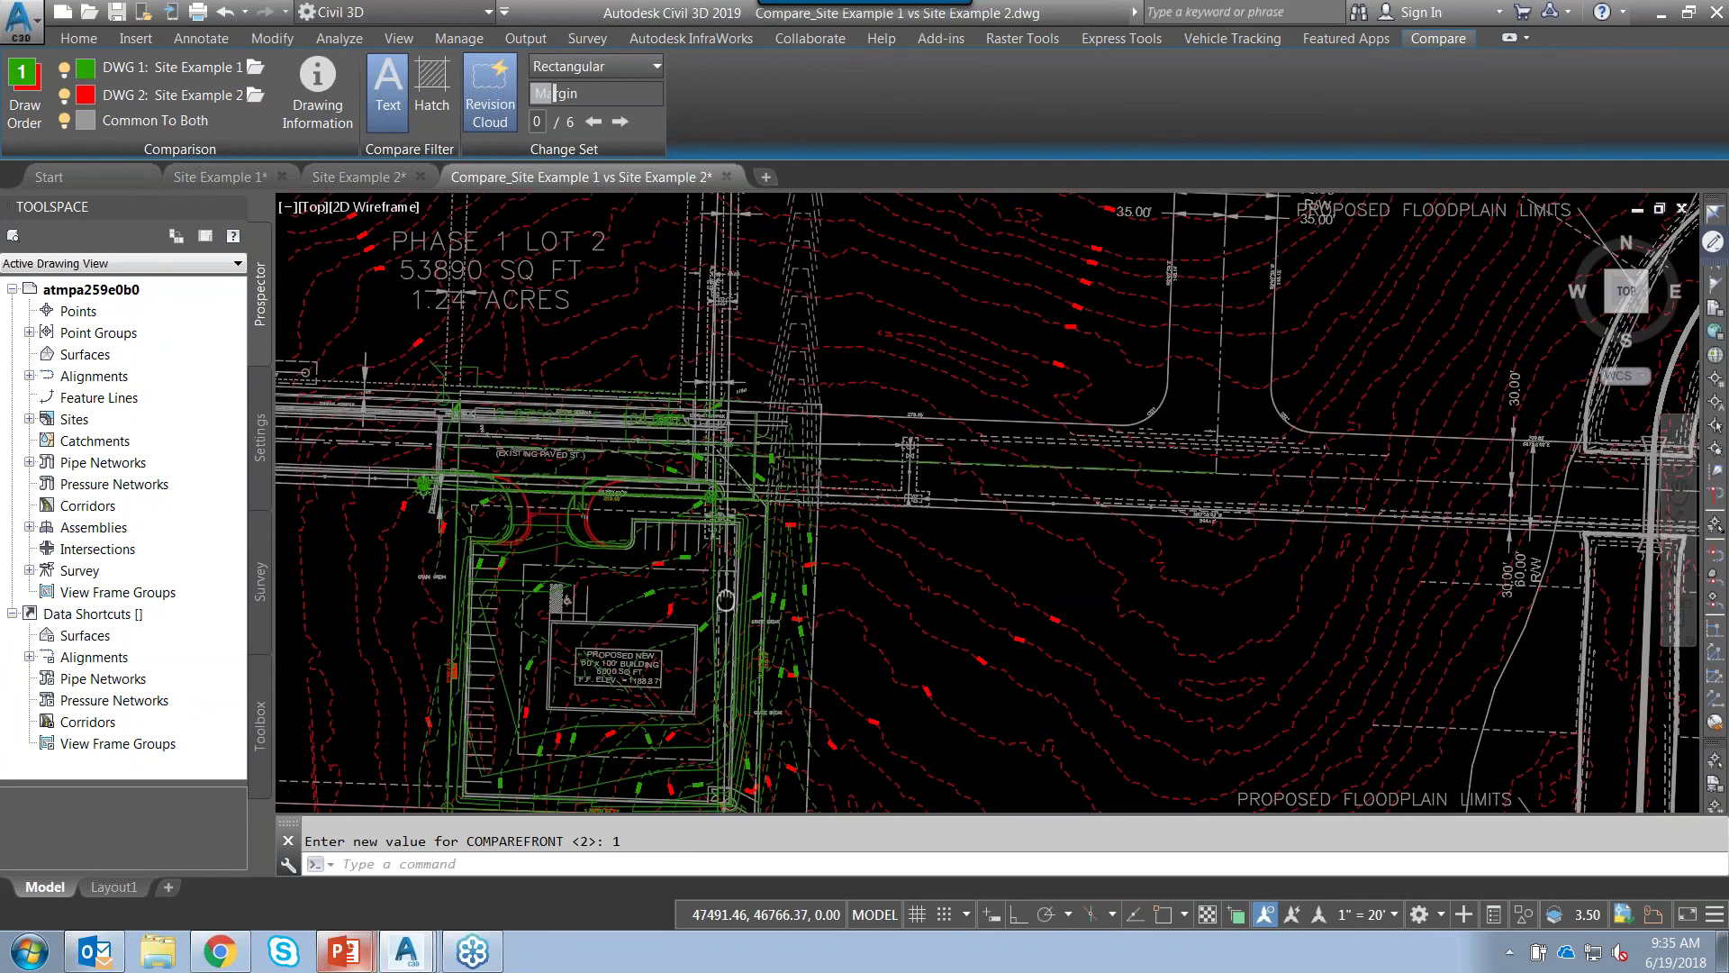
pyautogui.moveTo(1211, 448); pyautogui.dragTo(791, 321, button='middle')
pyautogui.scroll(-2, 1117, 446)
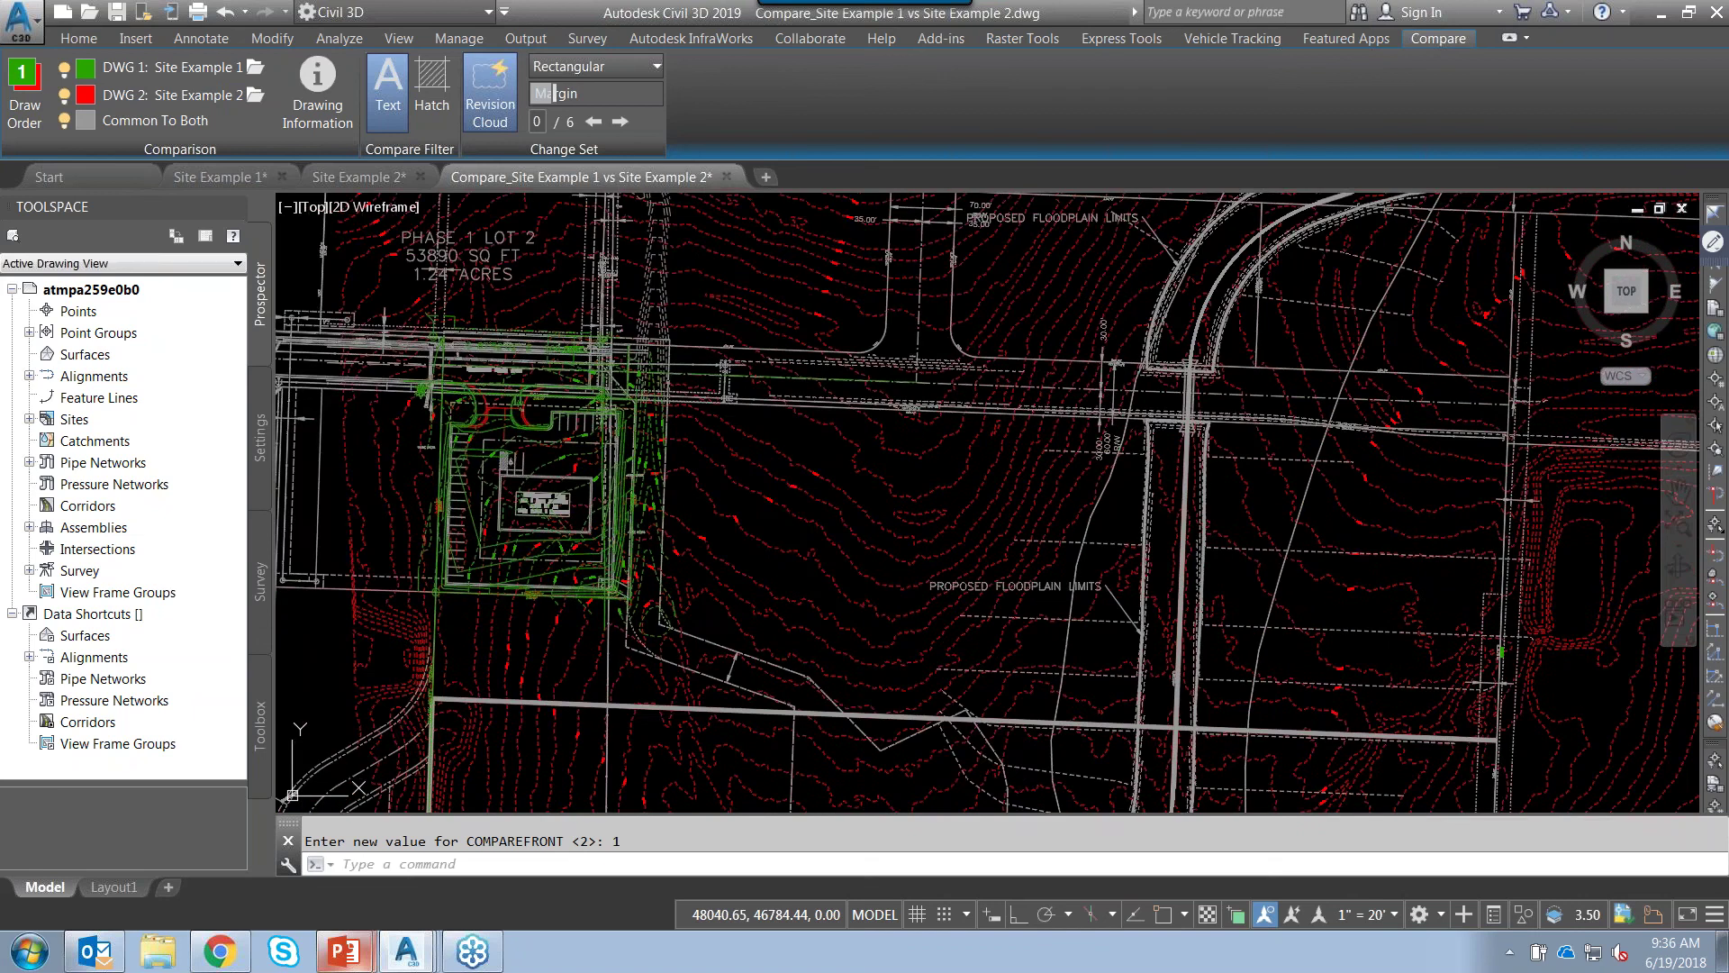
pyautogui.moveTo(1146, 551)
pyautogui.mouseDown(button='middle')
pyautogui.moveTo(1059, 410)
pyautogui.moveTo(1114, 449)
pyautogui.mouseUp(button='middle')
pyautogui.scroll(-2, 1050, 389)
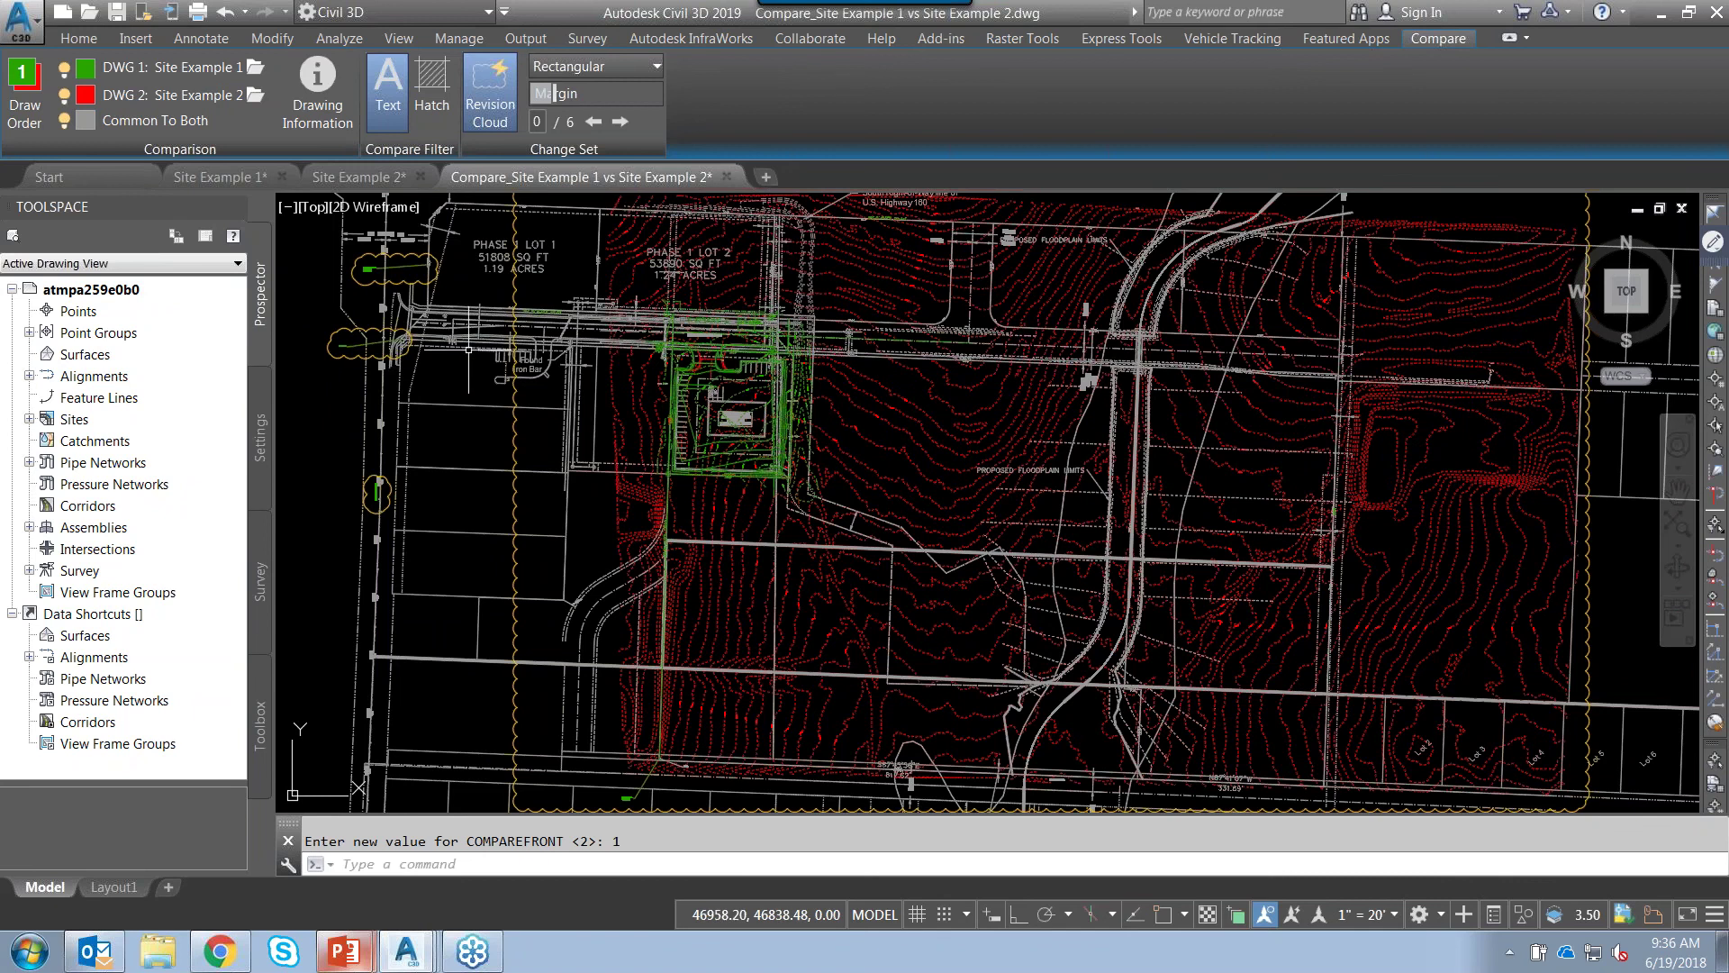
pyautogui.moveTo(468, 349)
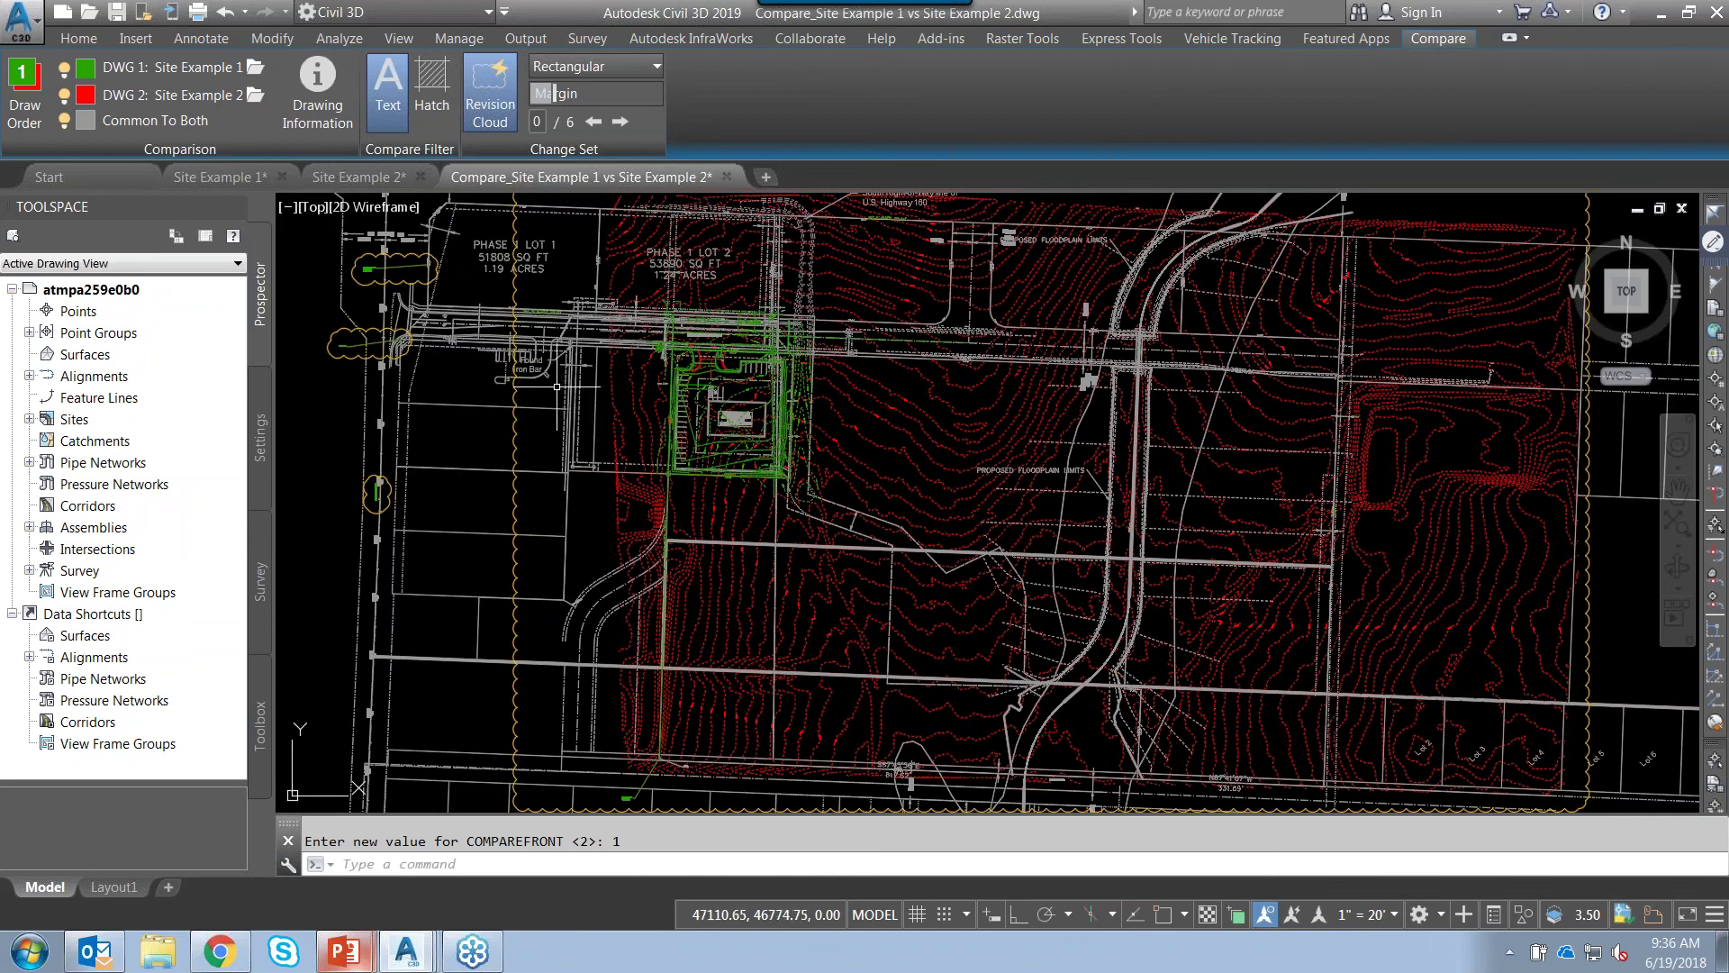
pyautogui.scroll(-3, 593, 410)
pyautogui.moveTo(610, 397); pyautogui.dragTo(657, 469, button='middle')
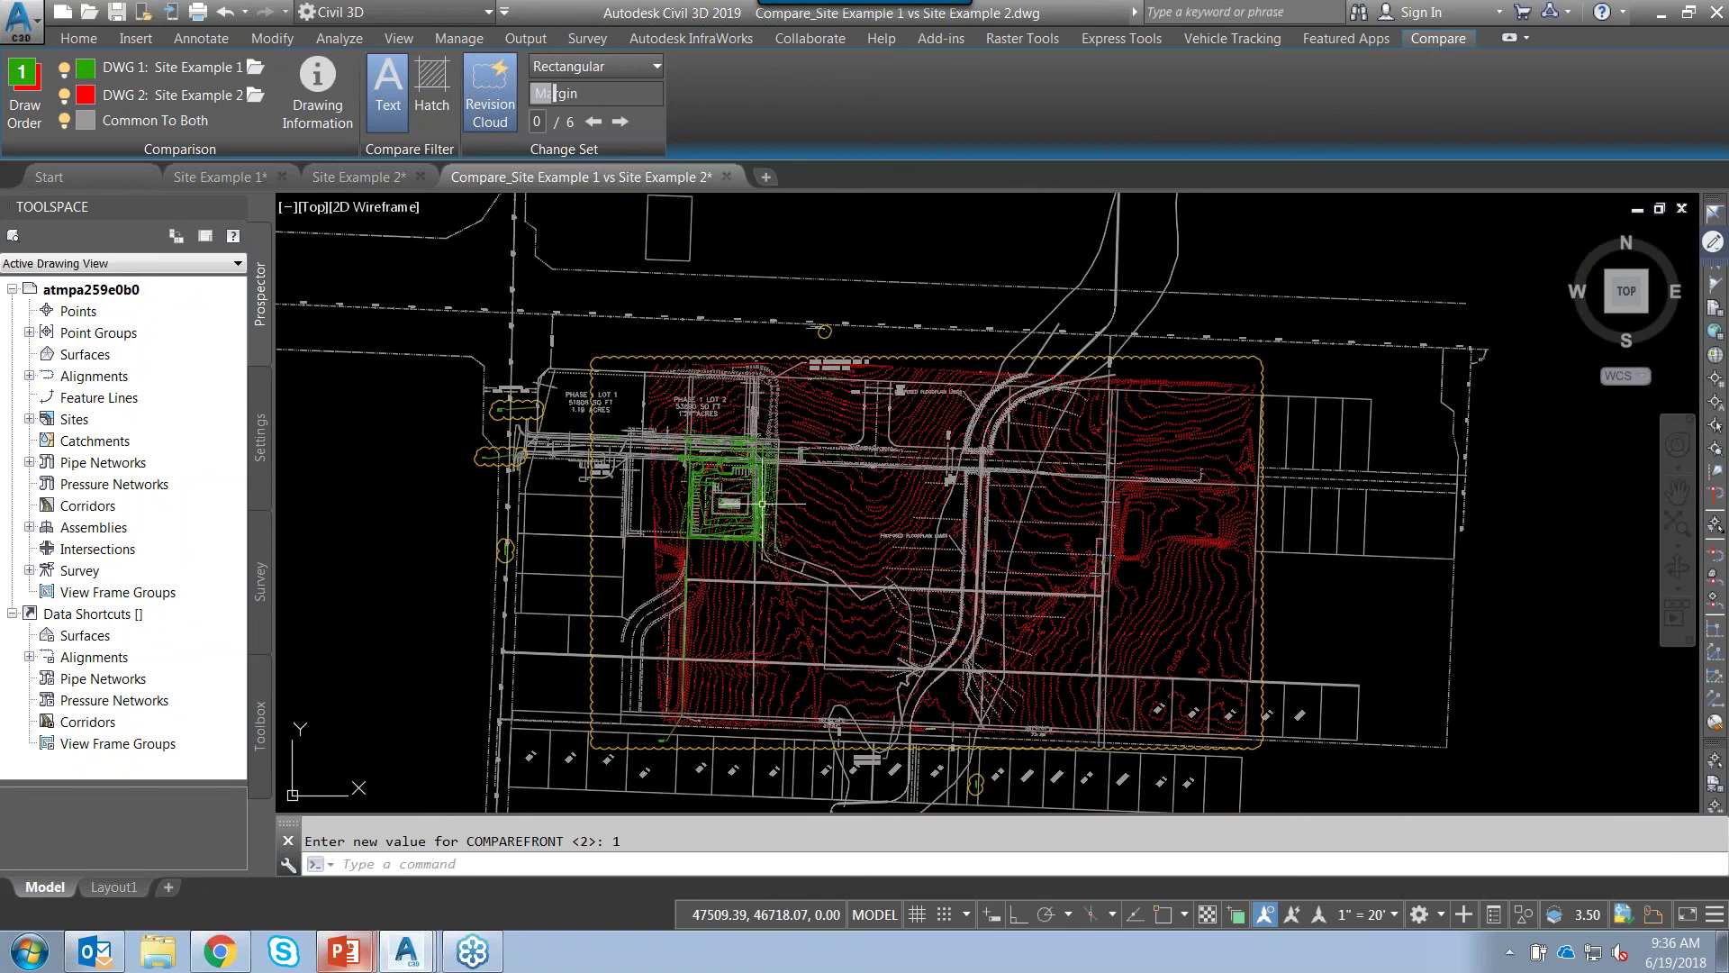
# - Examine the differences in the driveway entrance curves off the existing paved street and in the surrounding lots
pyautogui.scroll(2, 746, 480)
pyautogui.scroll(5, 900, 450)
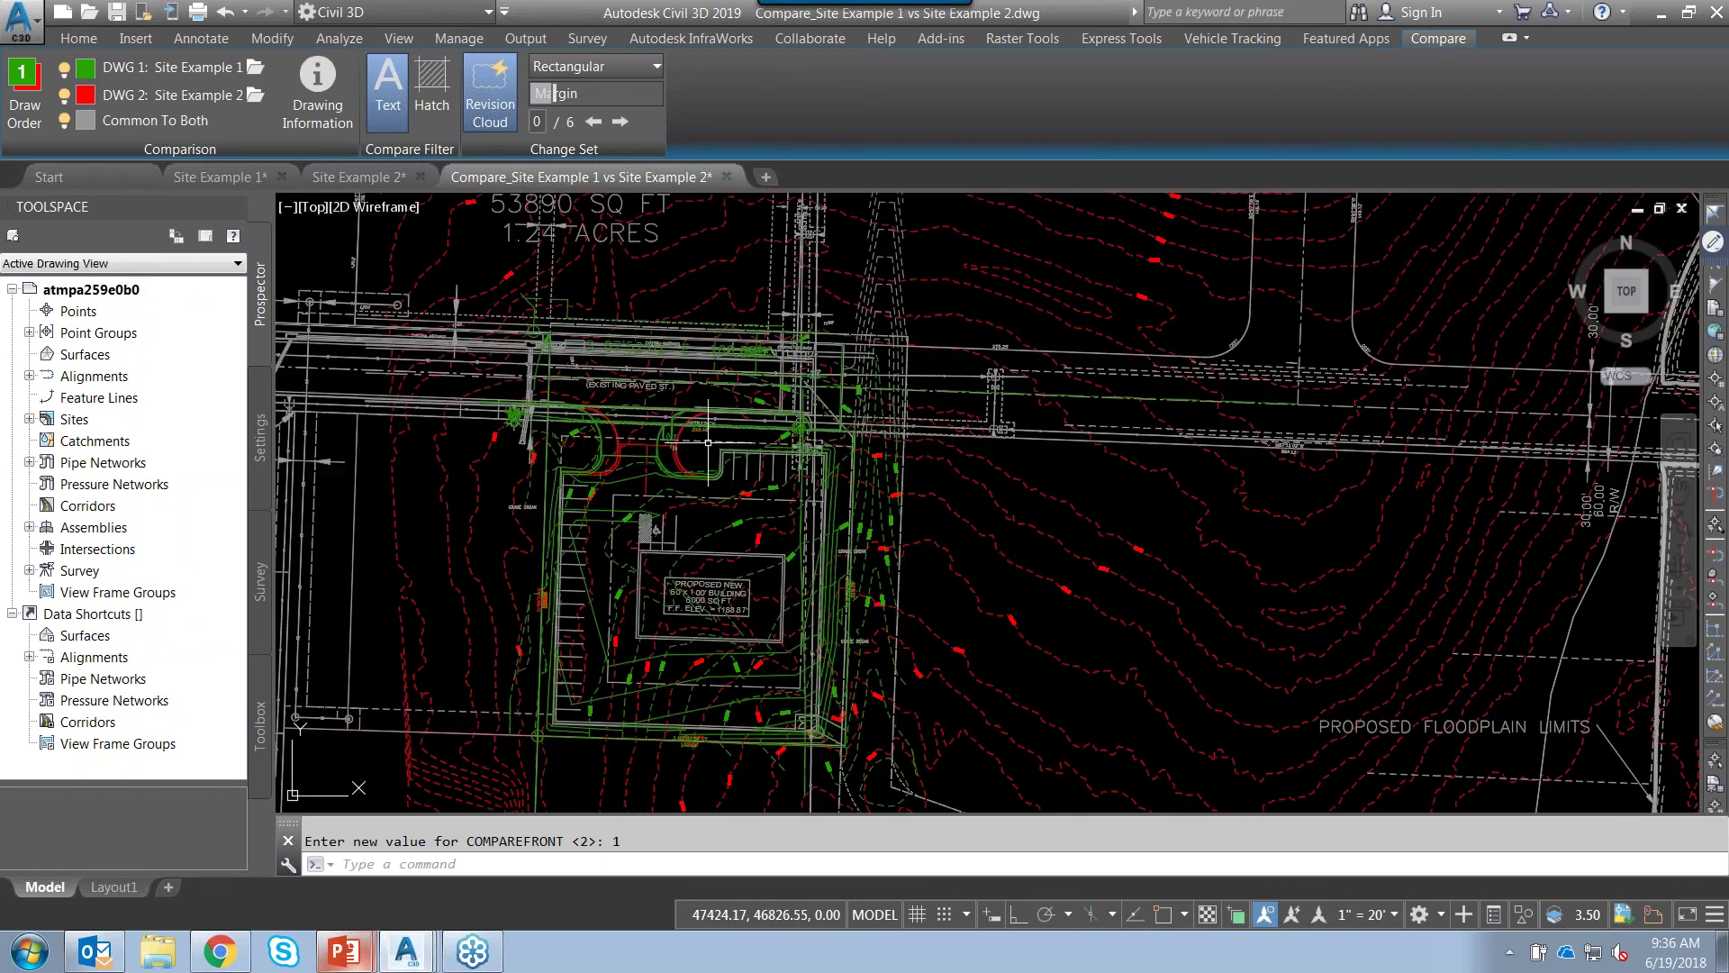
pyautogui.scroll(4, 809, 688)
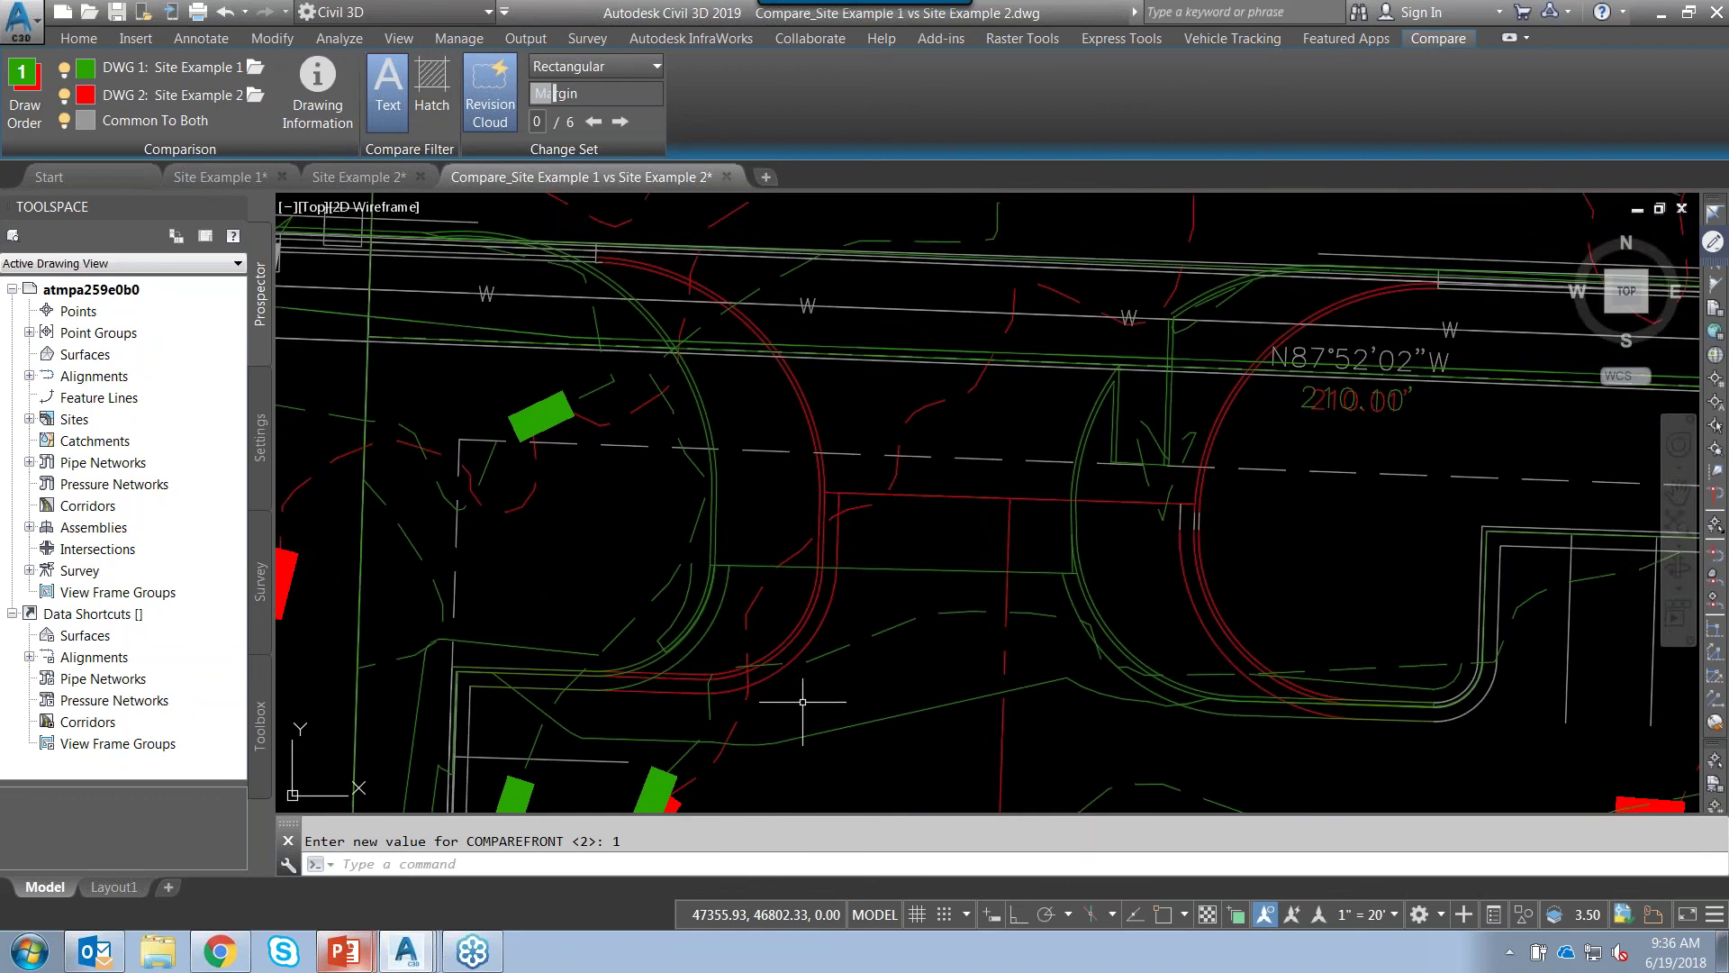
pyautogui.scroll(-2, 809, 687)
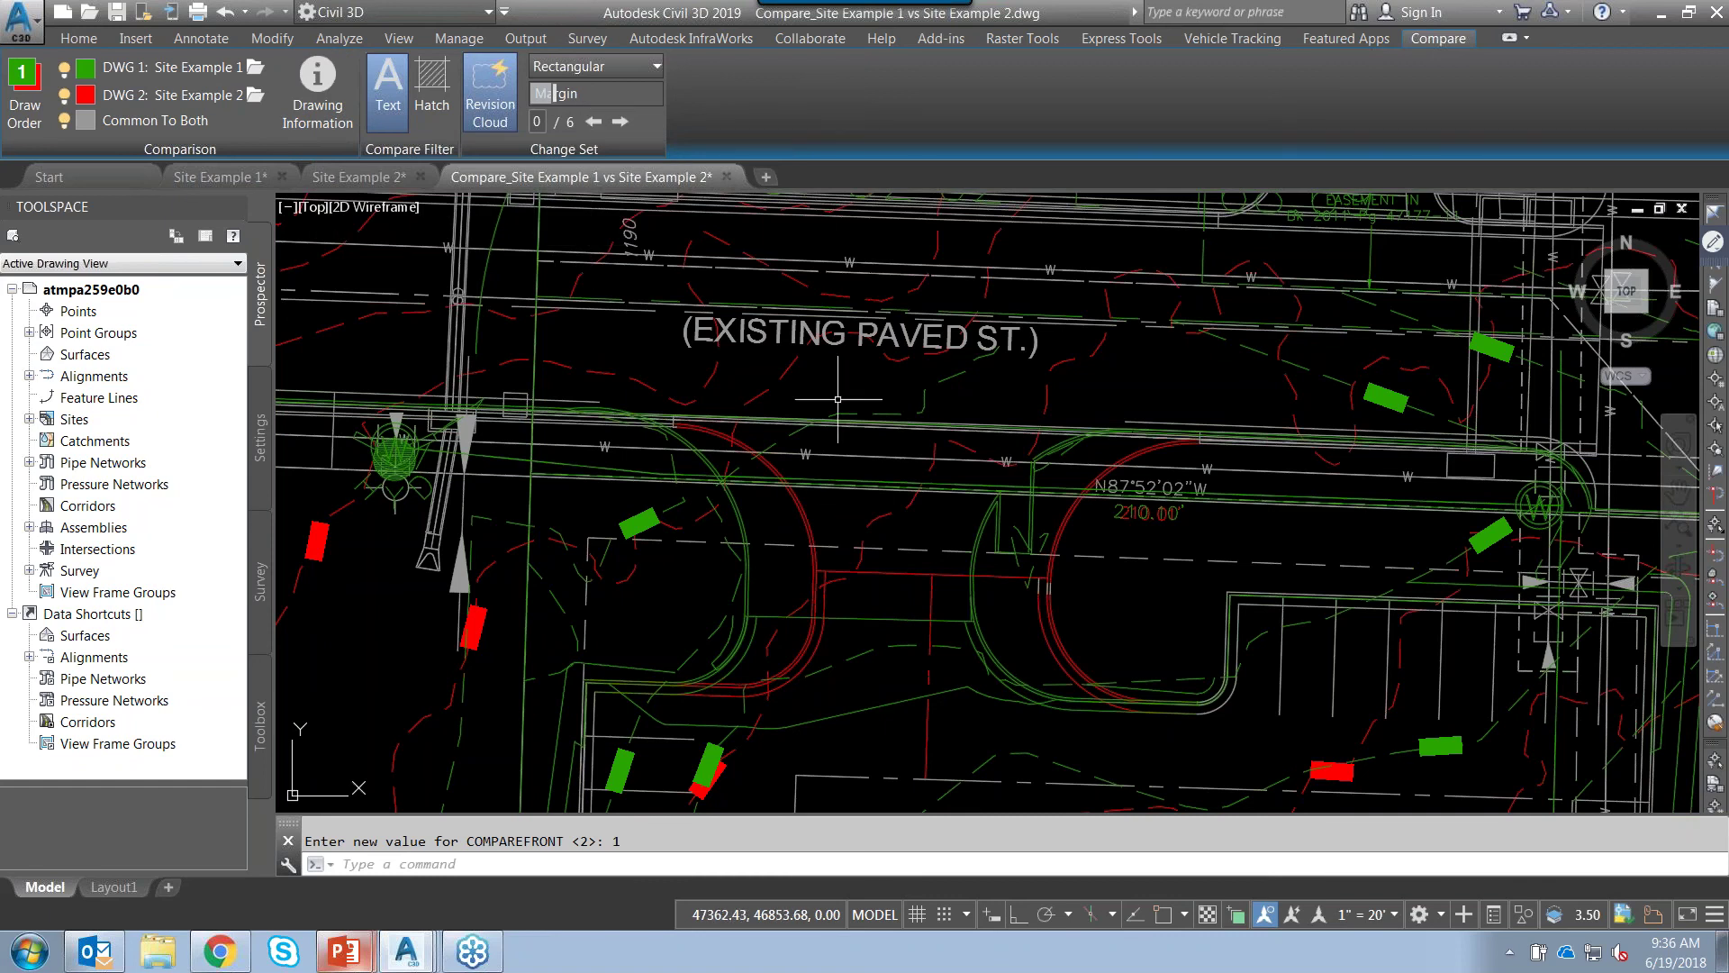
pyautogui.scroll(-2, 842, 413)
pyautogui.moveTo(841, 411); pyautogui.dragTo(894, 481, button='middle')
pyautogui.scroll(-5, 774, 376)
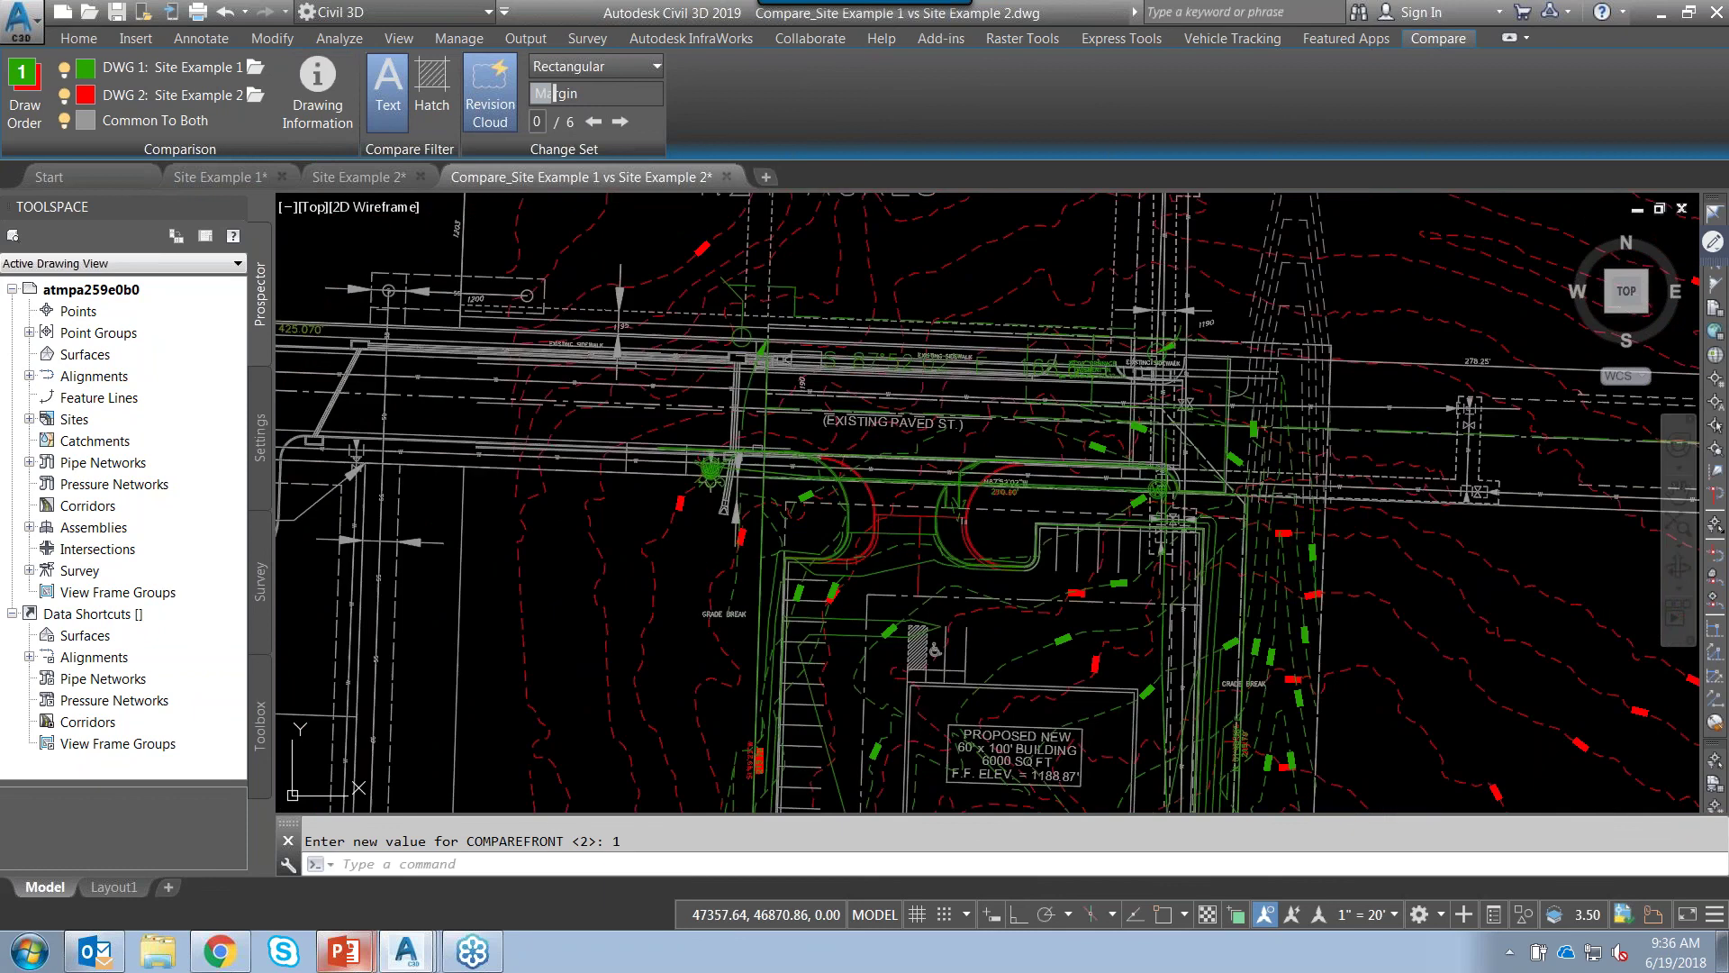
pyautogui.scroll(-3, 640, 440)
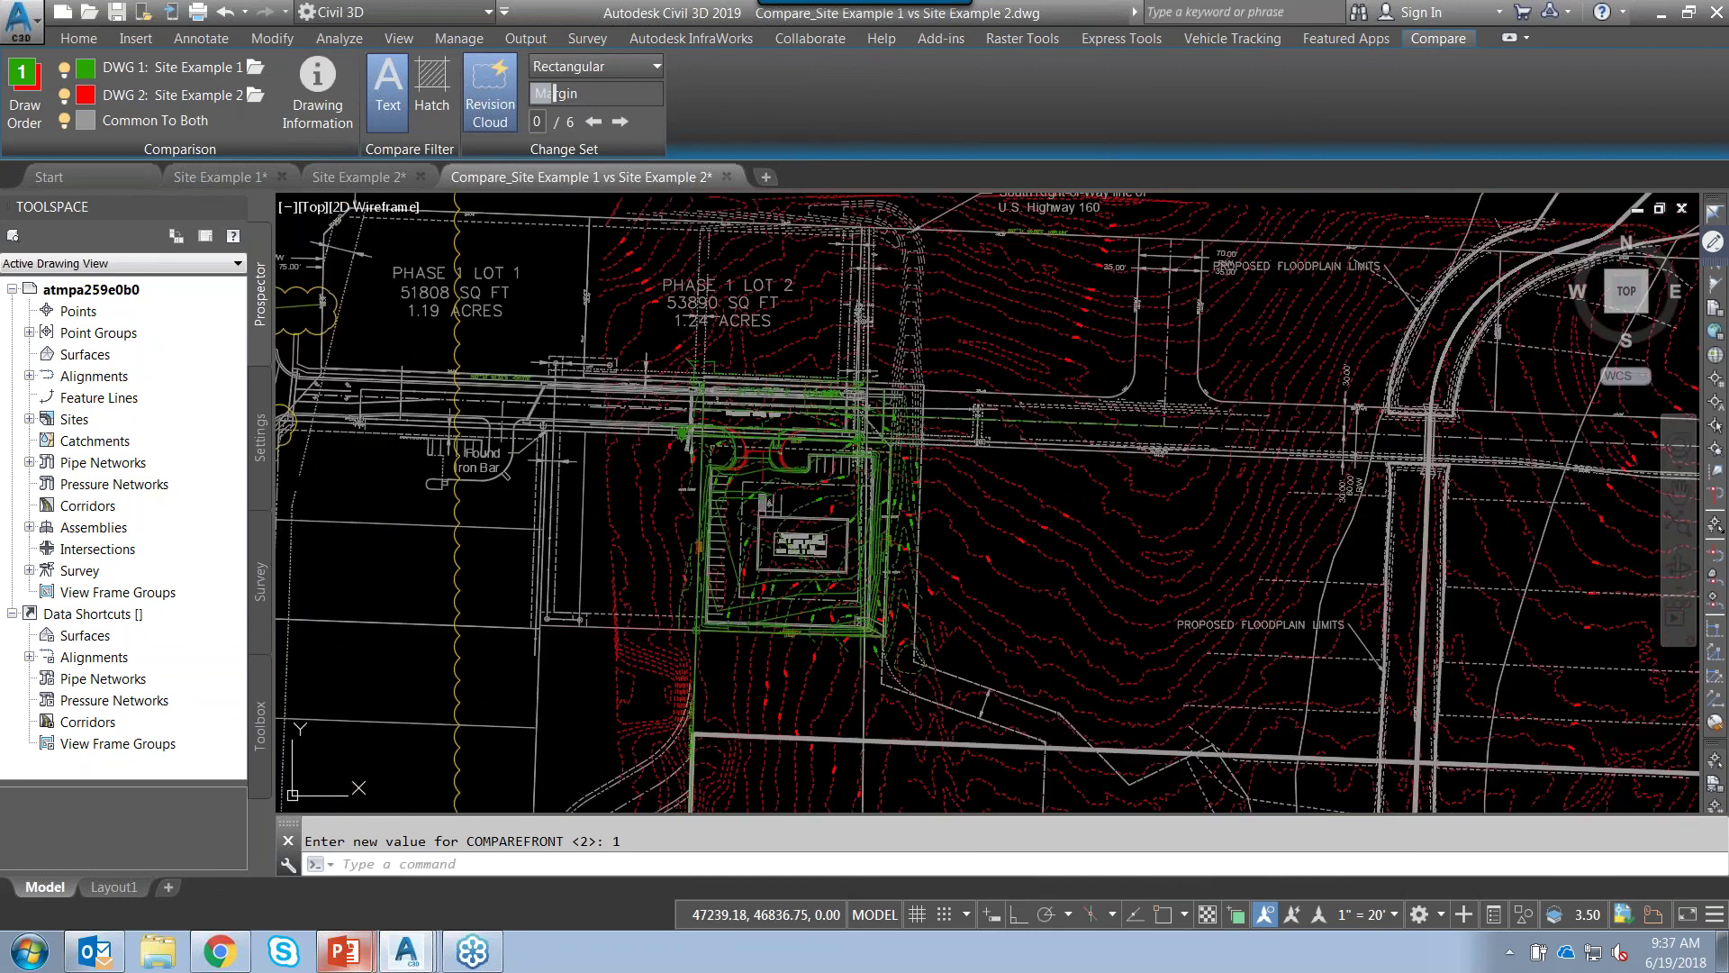
pyautogui.moveTo(684, 418); pyautogui.dragTo(686, 416, button='middle')
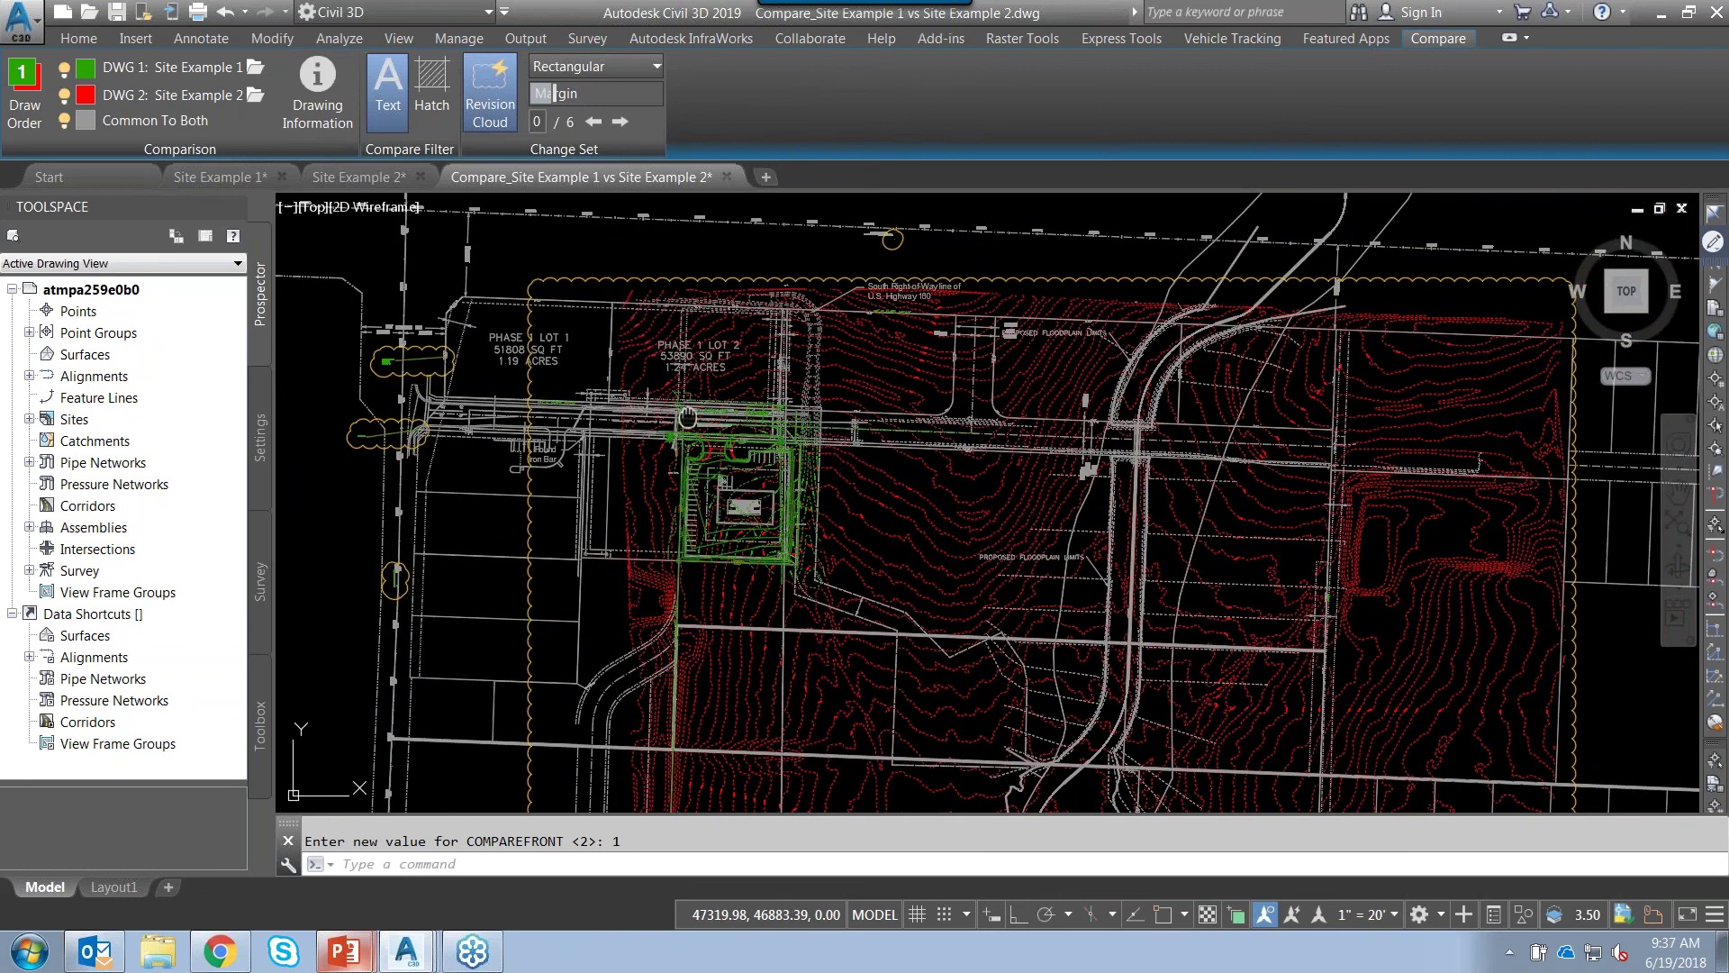
# - Change the revision cloud shape from Rectangular to Polygonal
pyautogui.scroll(5, 1046, 398)
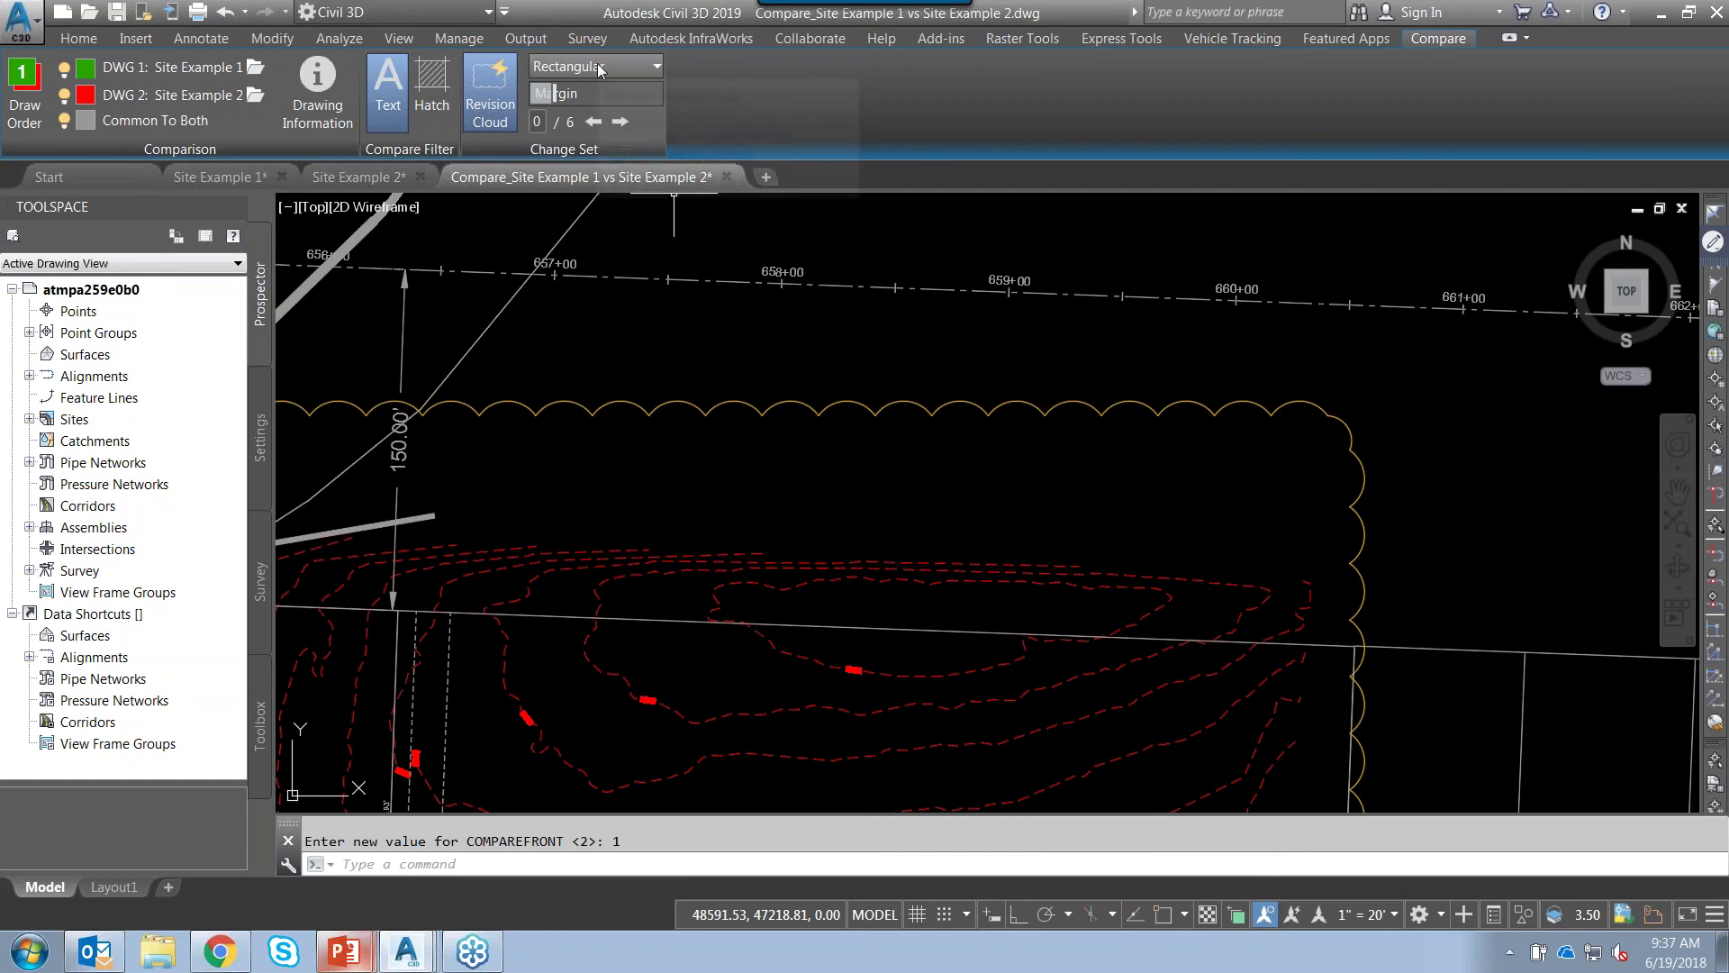
pyautogui.scroll(-2, 879, 364)
pyautogui.scroll(-2, 735, 454)
pyautogui.moveTo(735, 454)
pyautogui.mouseDown(button='middle')
pyautogui.moveTo(810, 425)
pyautogui.moveTo(1312, 405)
pyautogui.mouseUp(button='middle')
pyautogui.scroll(-2, 774, 436)
pyautogui.scroll(2, 598, 485)
pyautogui.moveTo(598, 486); pyautogui.dragTo(815, 435, button='middle')
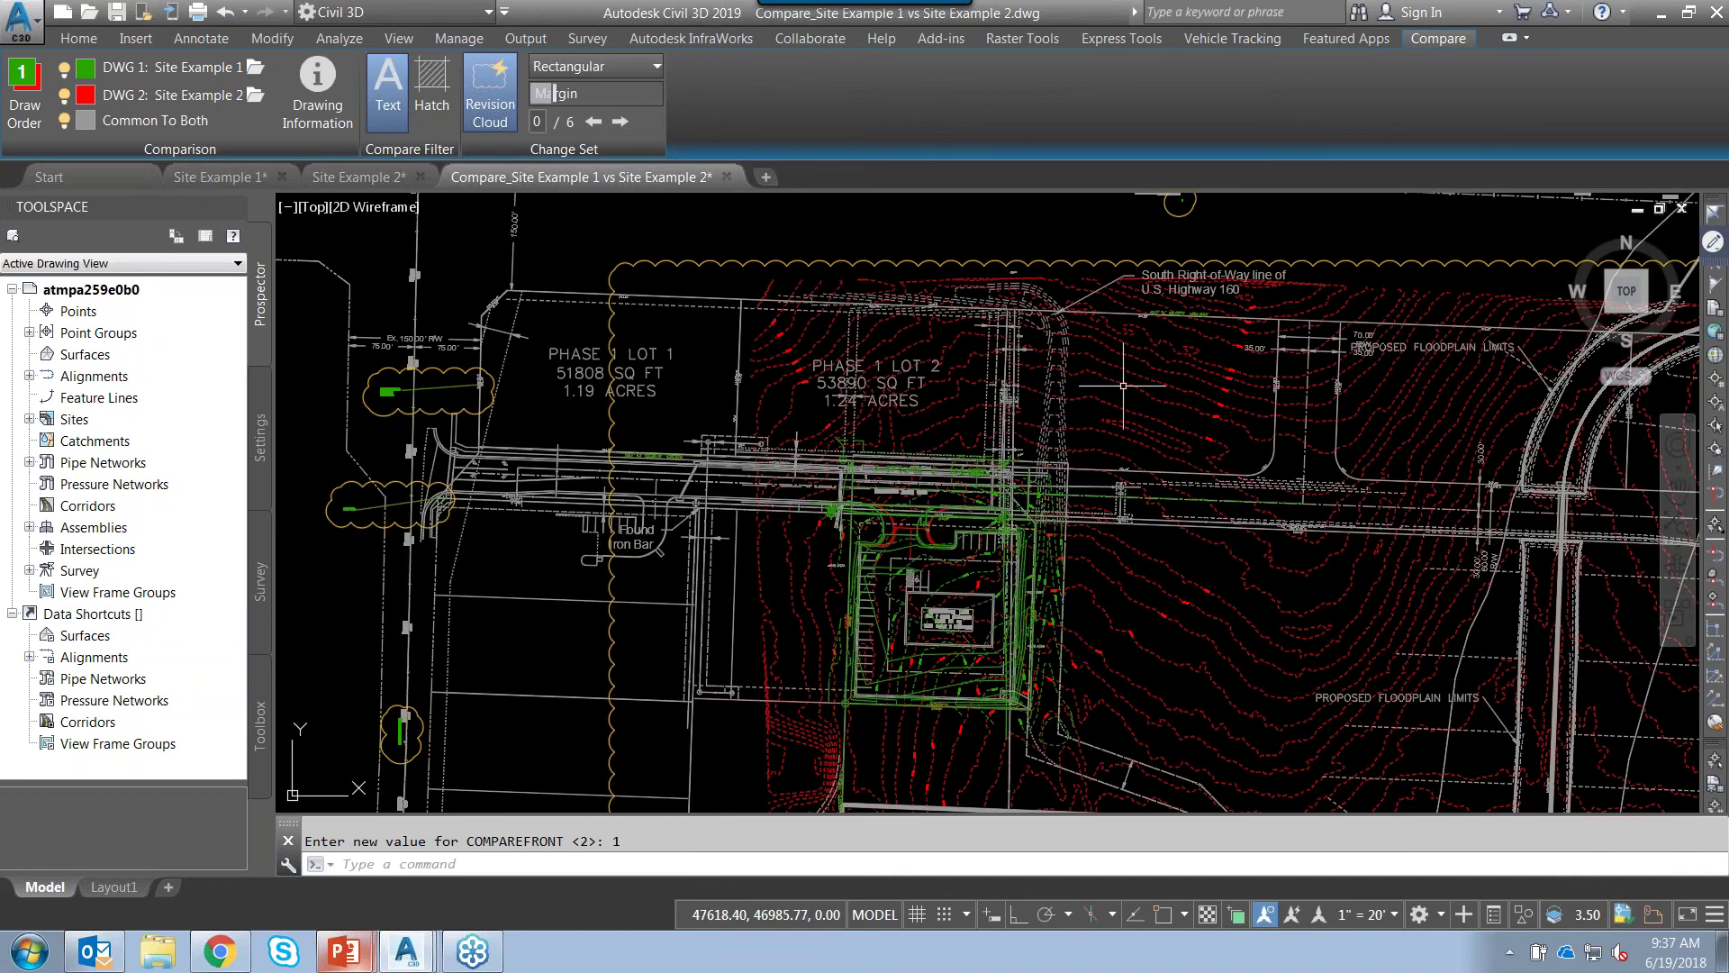
pyautogui.click(655, 67)
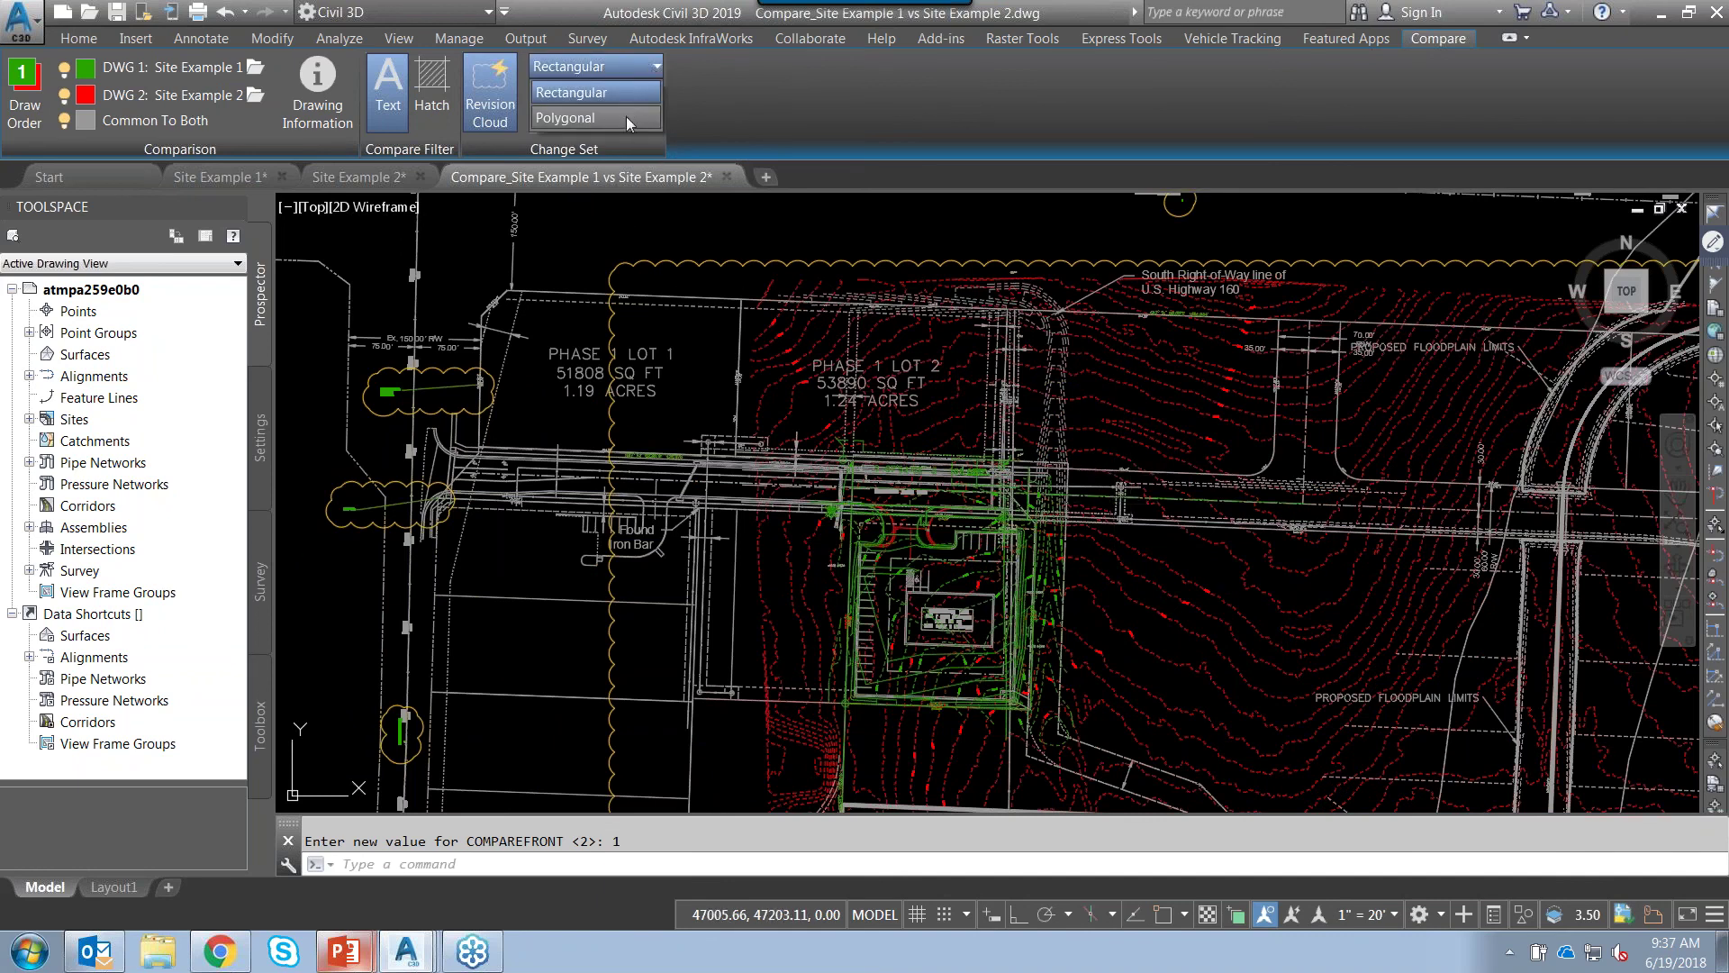
pyautogui.click(577, 118)
pyautogui.moveTo(708, 458); pyautogui.dragTo(635, 346, button='middle')
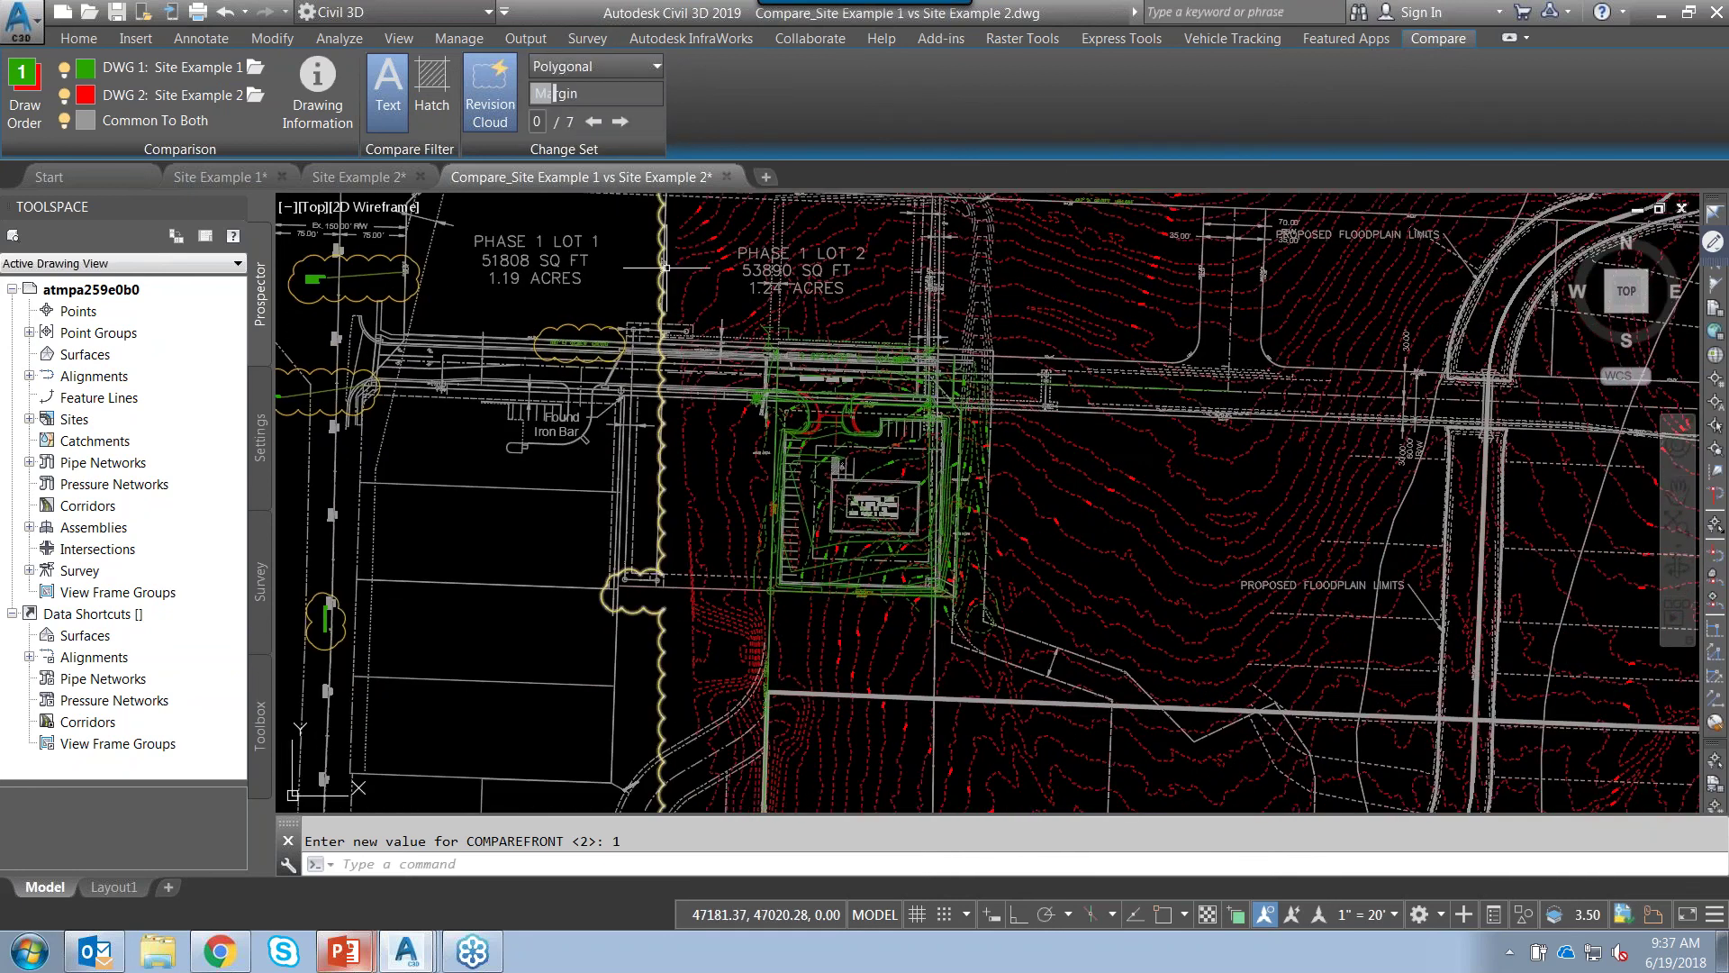
# - Examine the polygonal revision clouds west of the proposed building and the differences around the building and its parking
pyautogui.scroll(-2, 930, 329)
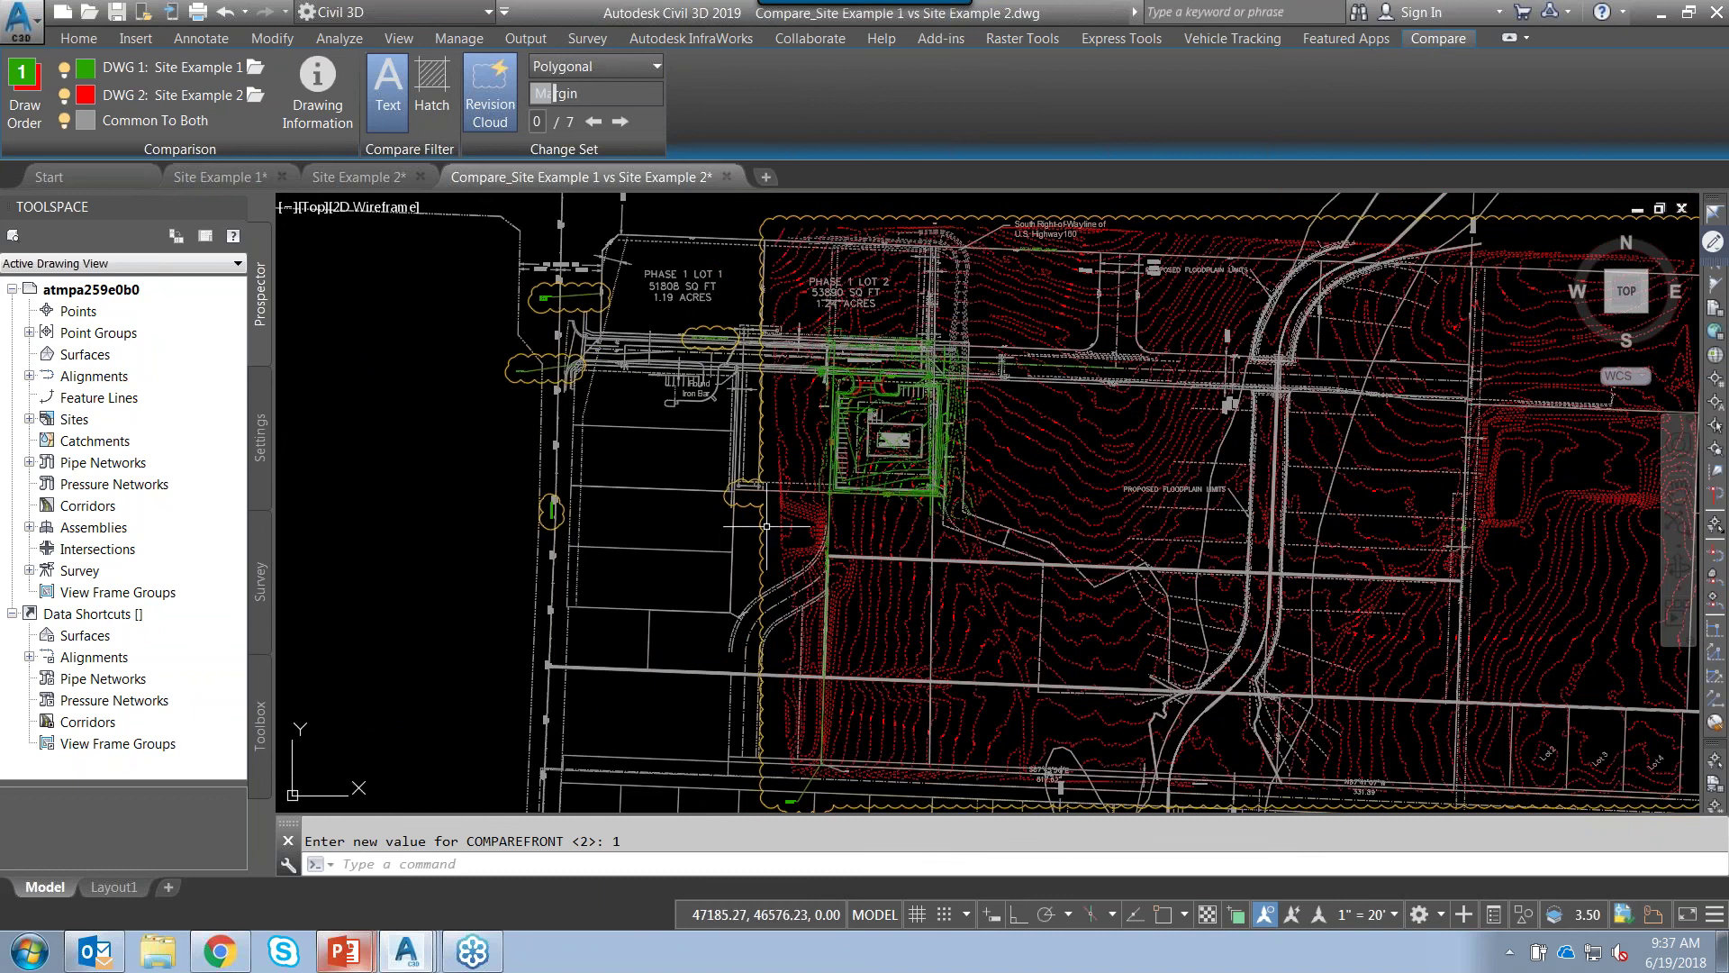
pyautogui.moveTo(1091, 335); pyautogui.dragTo(1091, 334, button='middle')
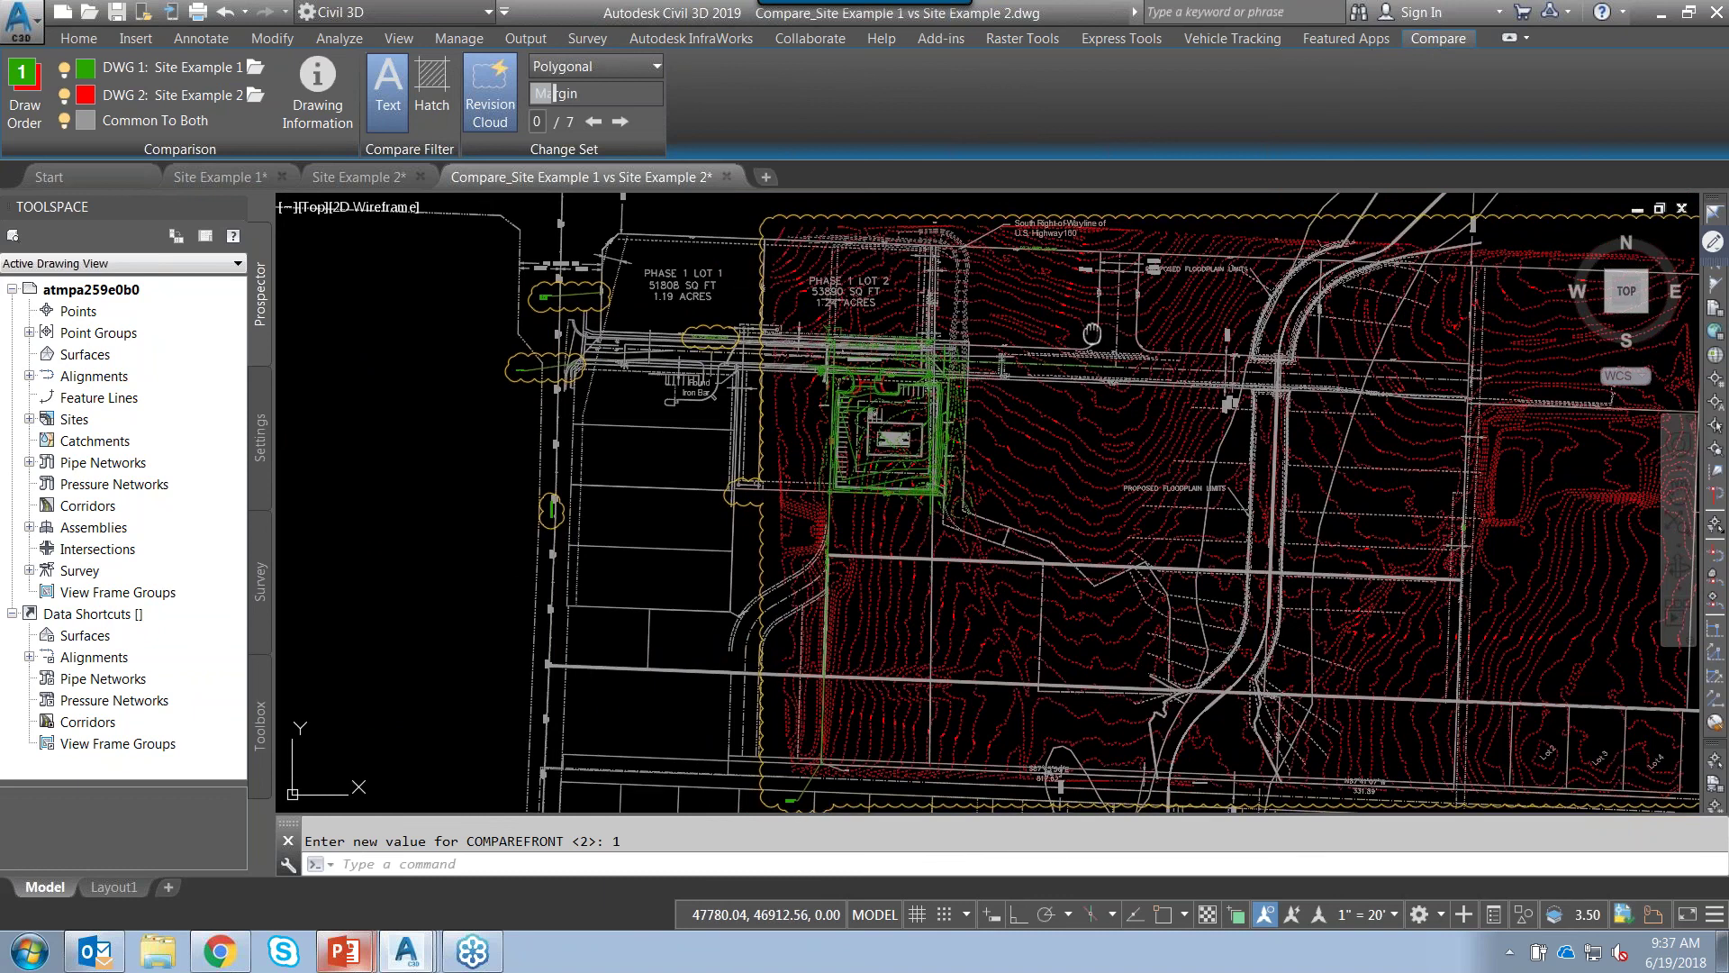
pyautogui.moveTo(872, 335)
pyautogui.mouseDown(button='middle')
pyautogui.moveTo(598, 441)
pyautogui.moveTo(900, 464)
pyautogui.mouseUp(button='middle')
pyautogui.scroll(2, 613, 440)
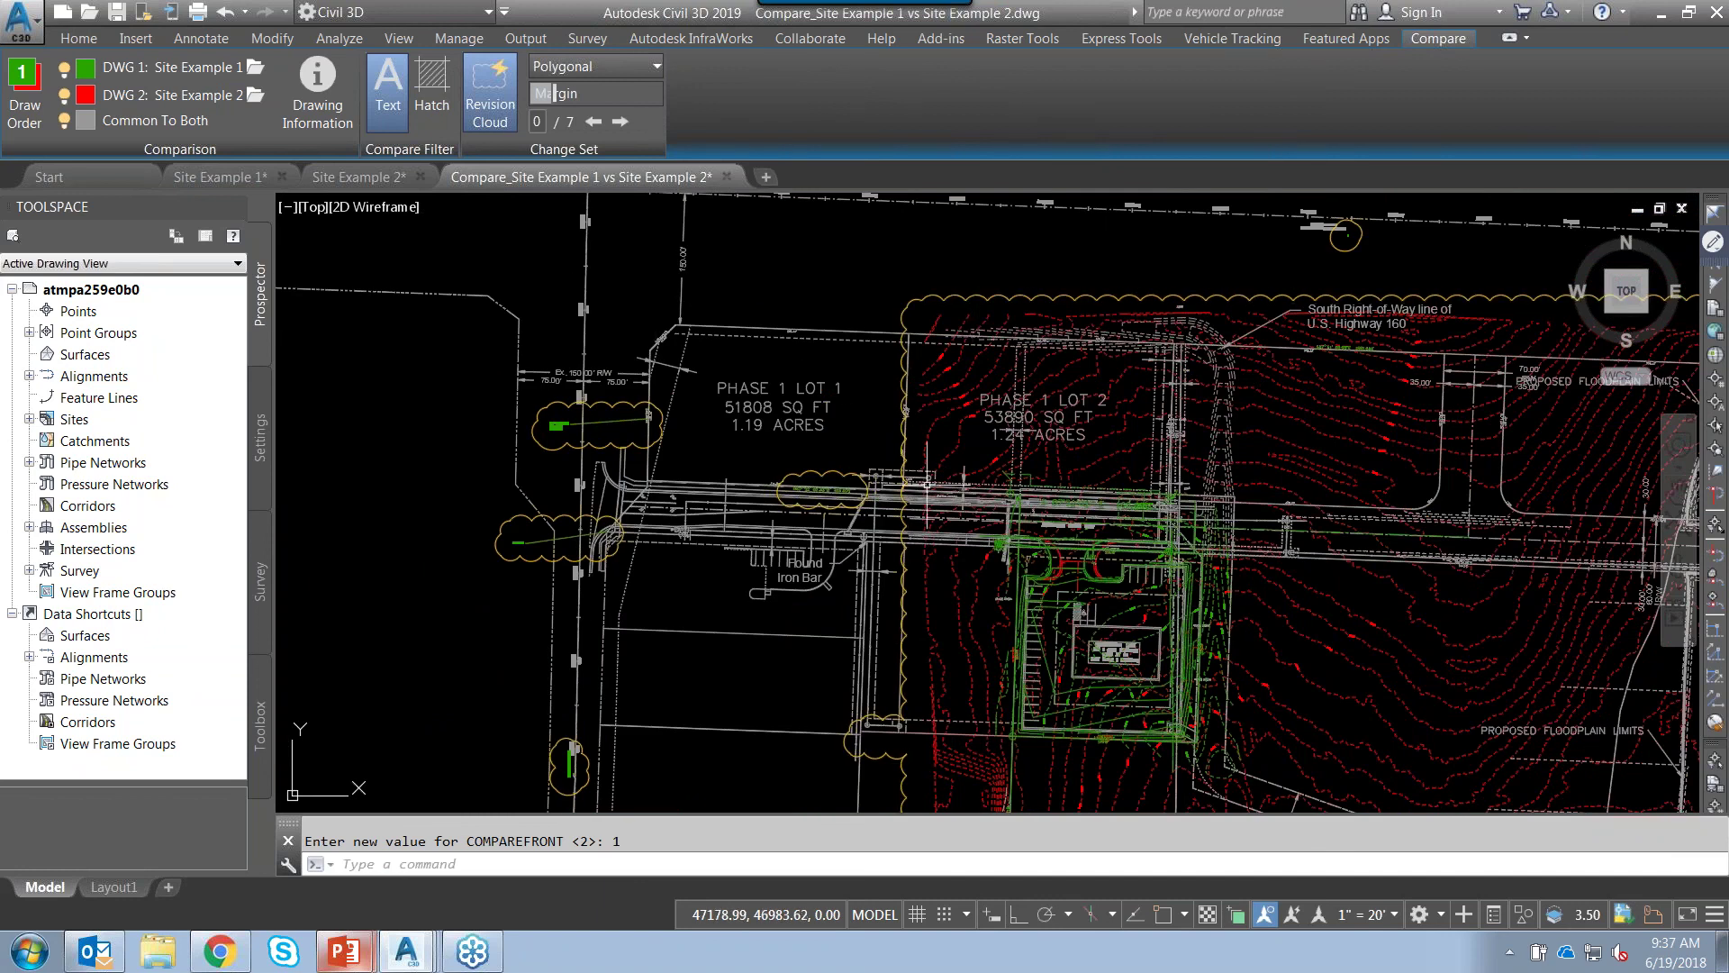
pyautogui.moveTo(975, 587); pyautogui.dragTo(850, 500, button='middle')
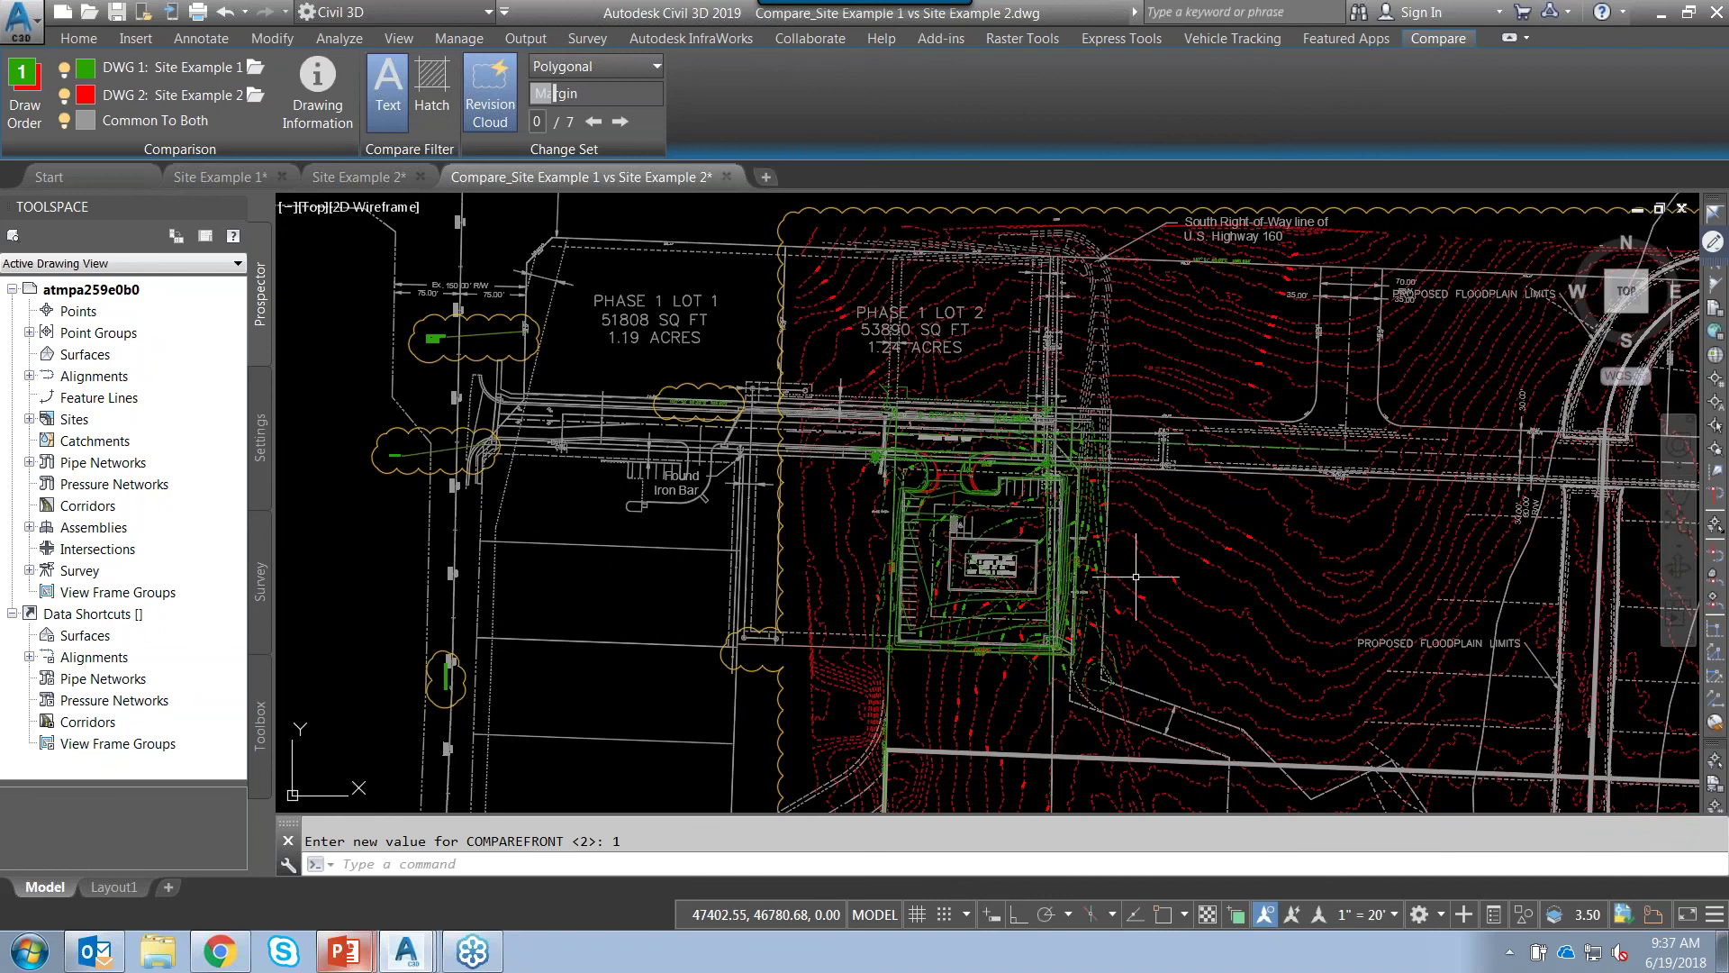
pyautogui.scroll(2, 997, 547)
pyautogui.scroll(4, 980, 531)
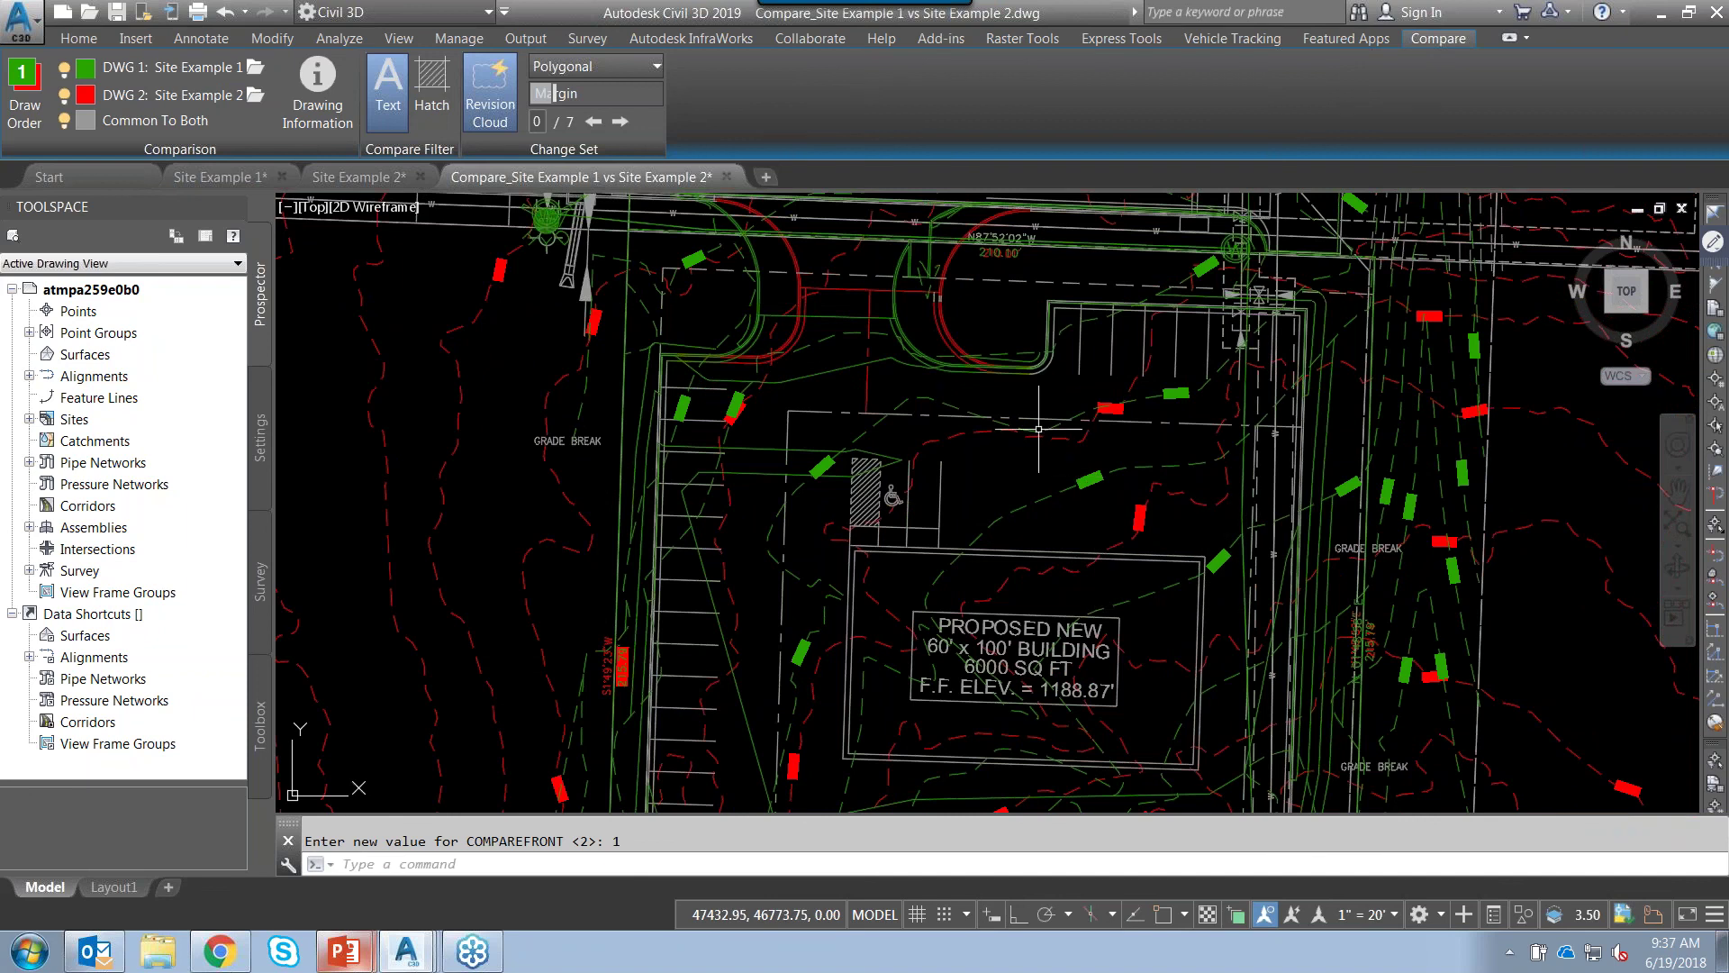
pyautogui.moveTo(915, 394); pyautogui.dragTo(929, 503, button='middle')
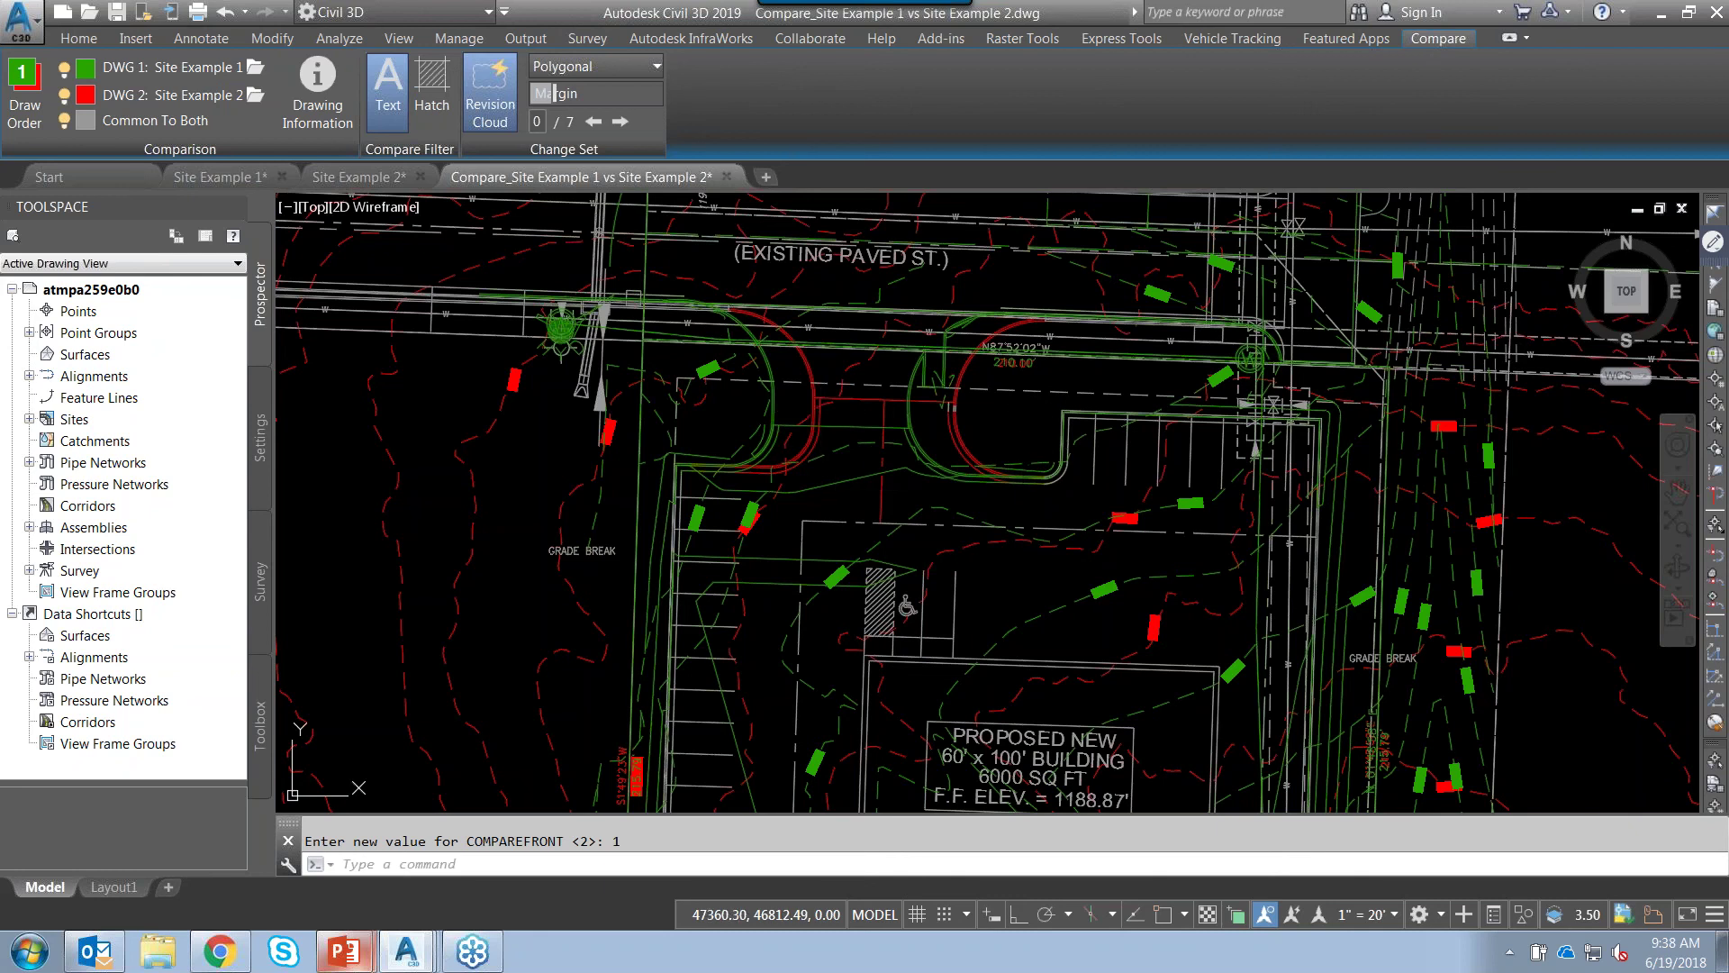
pyautogui.scroll(-2, 826, 403)
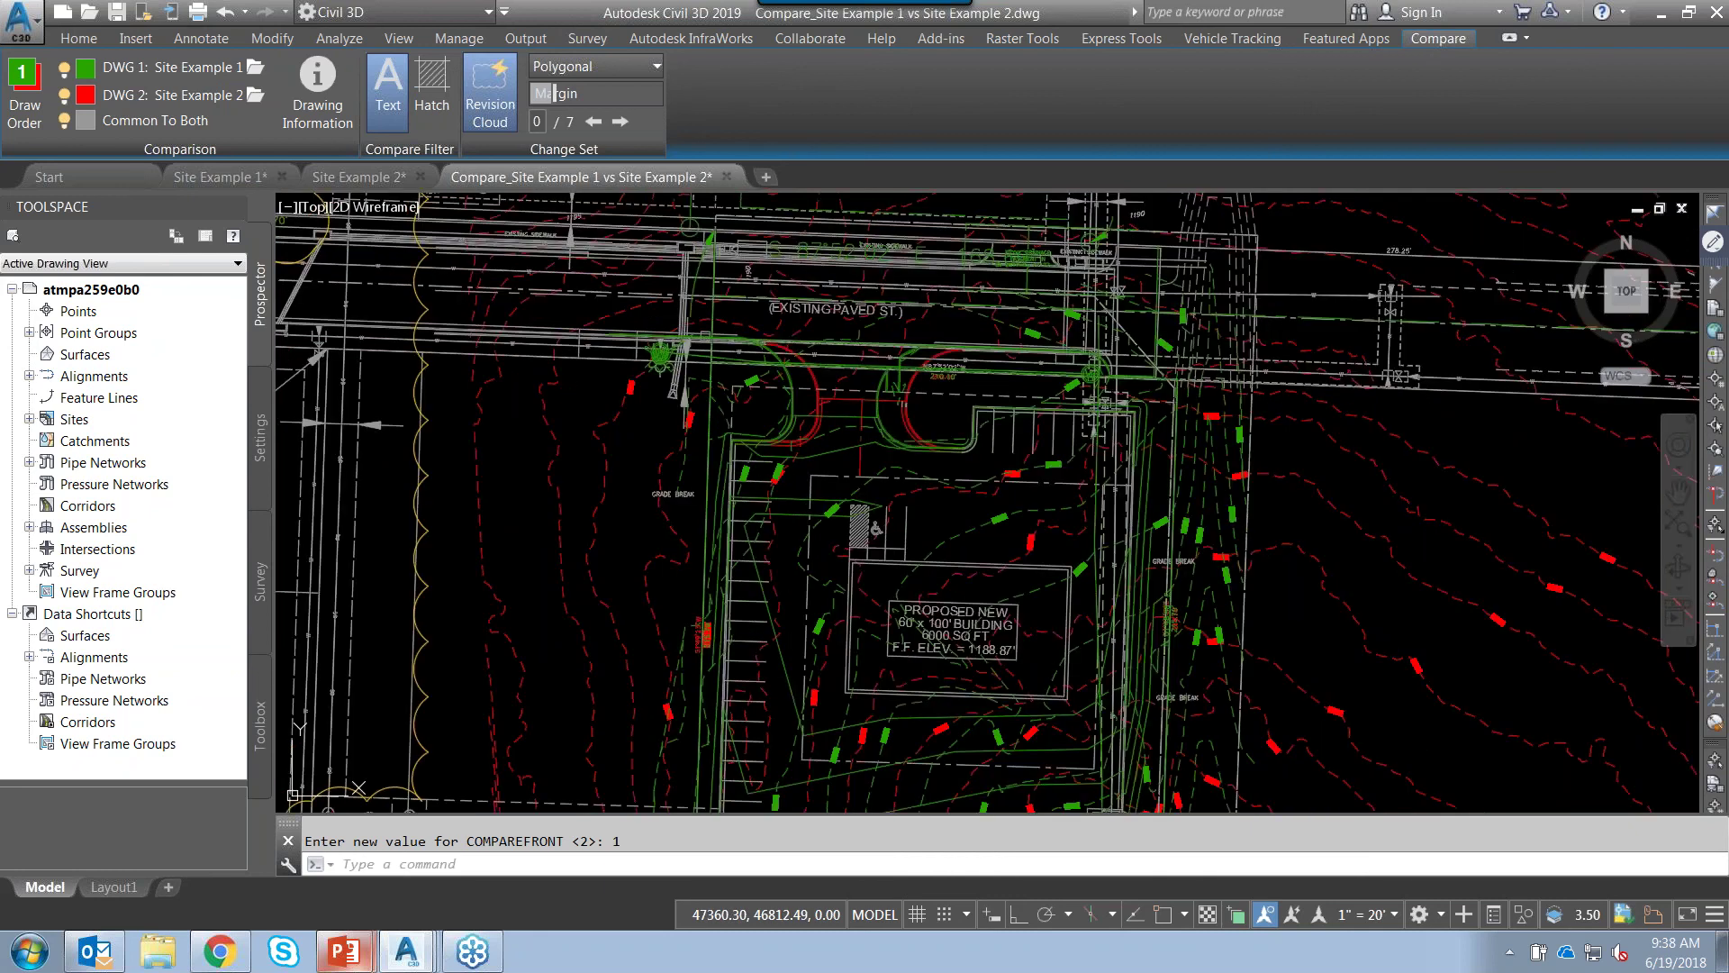
pyautogui.scroll(-2, 879, 370)
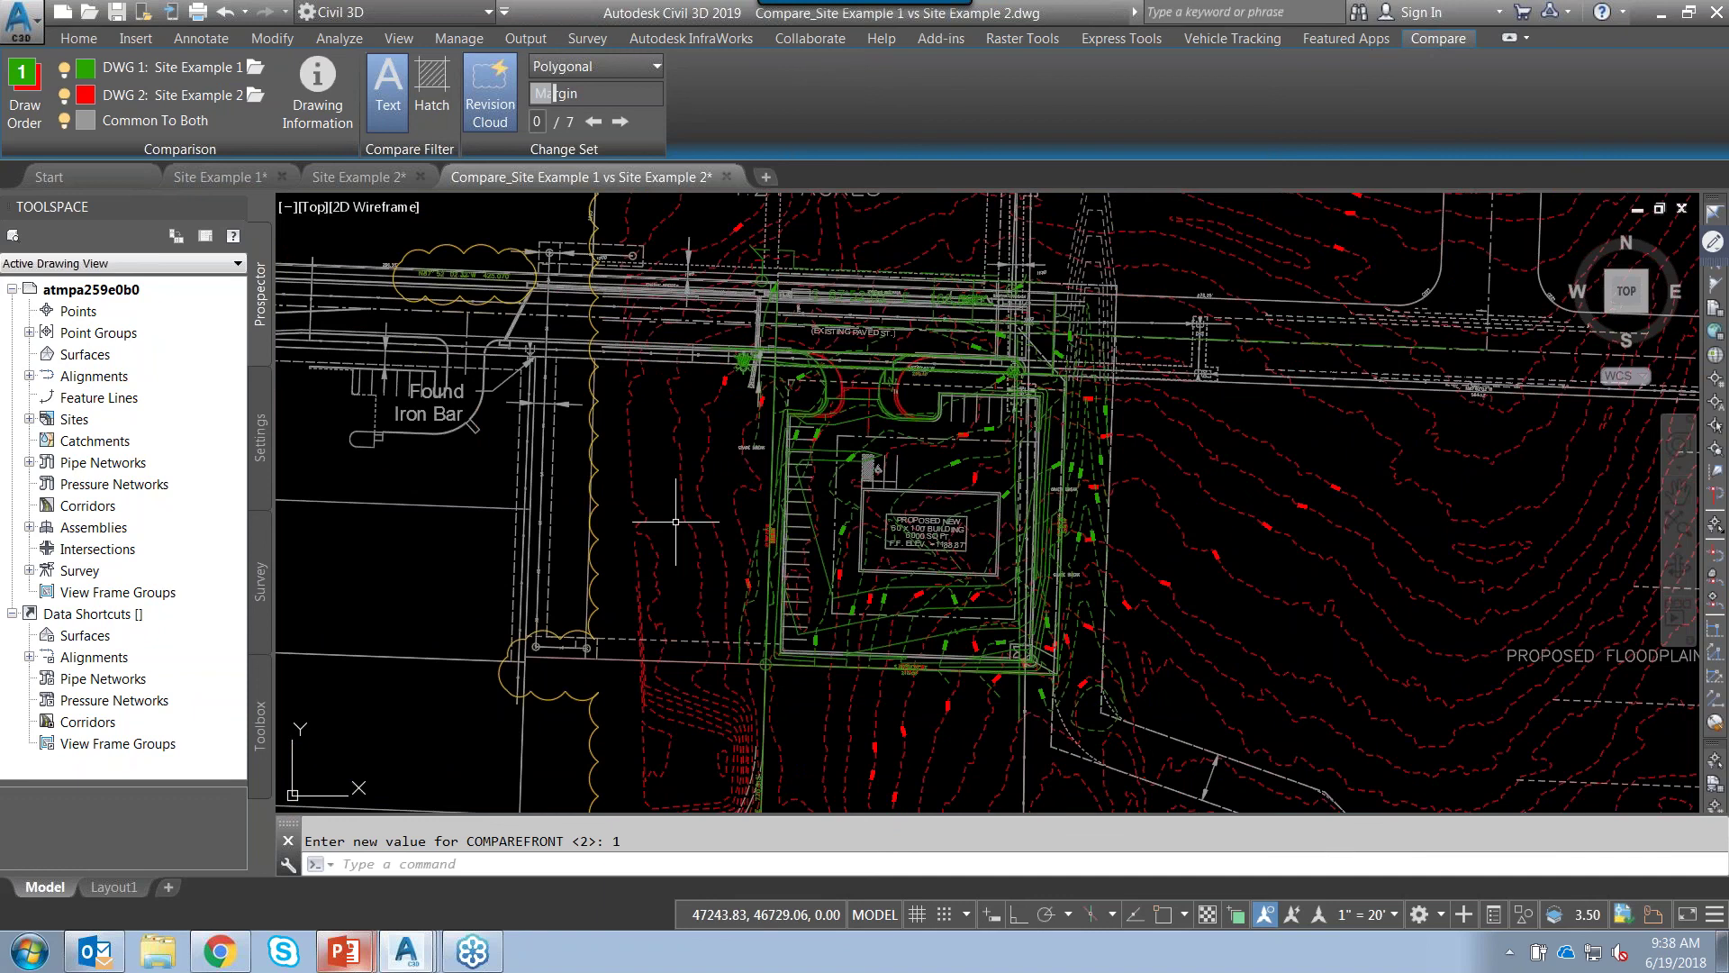
pyautogui.moveTo(676, 521); pyautogui.dragTo(686, 534, button='middle')
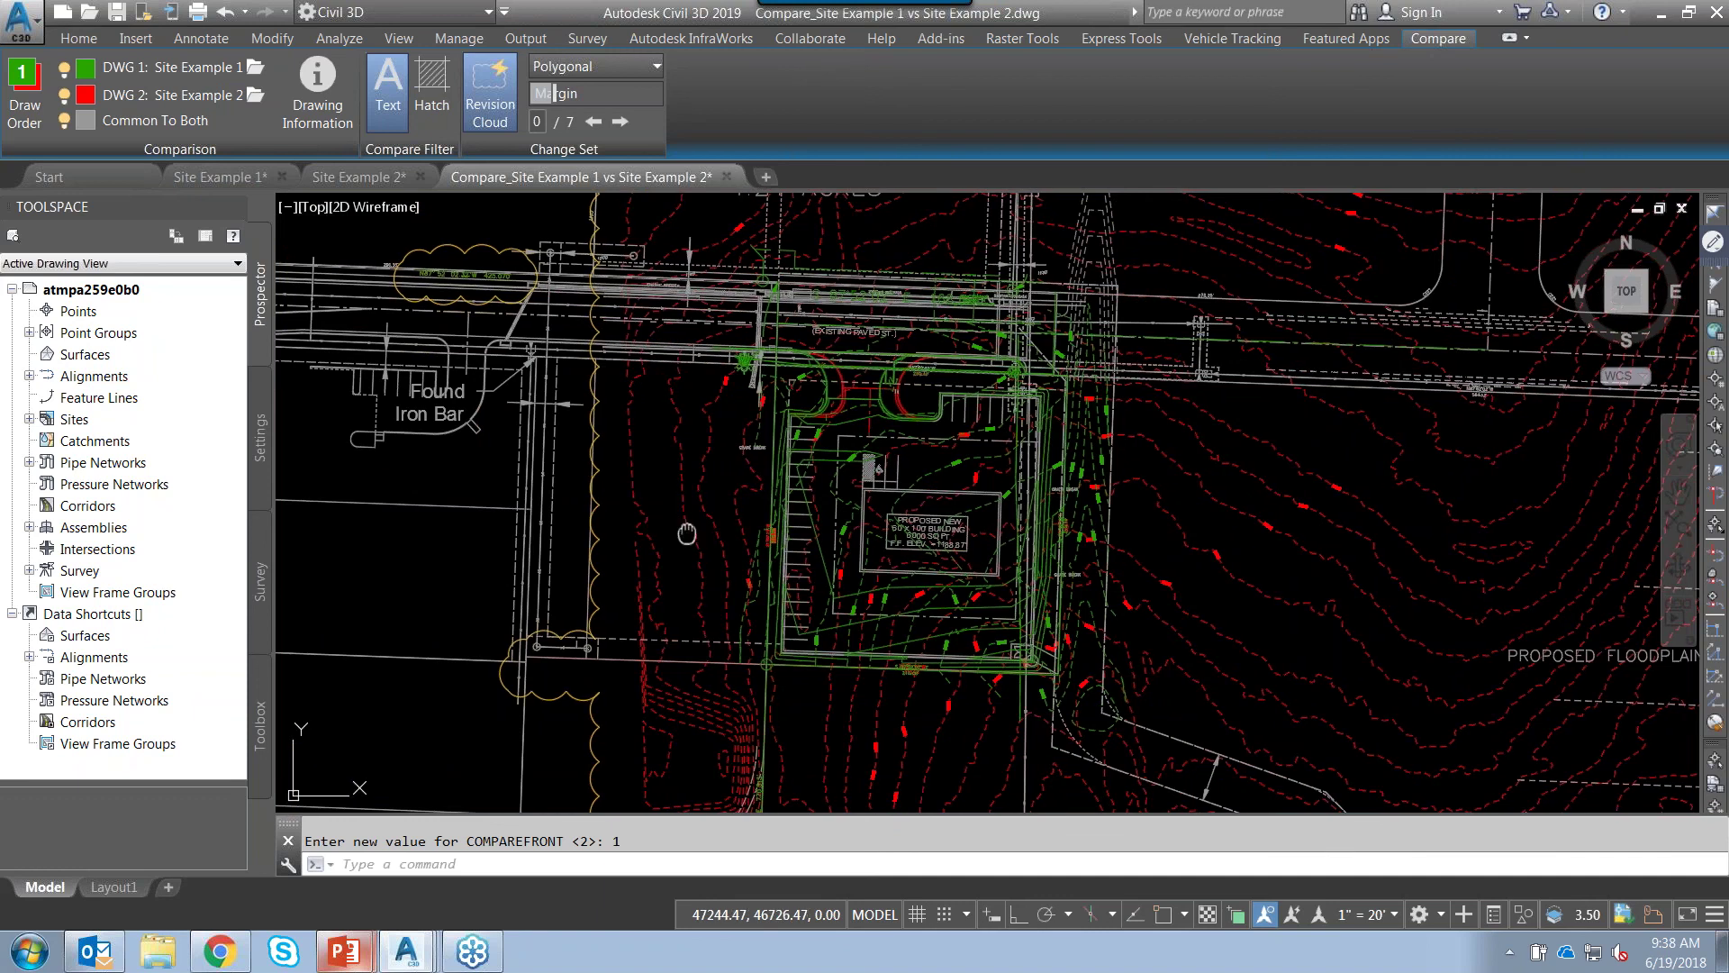
pyautogui.scroll(5, 943, 552)
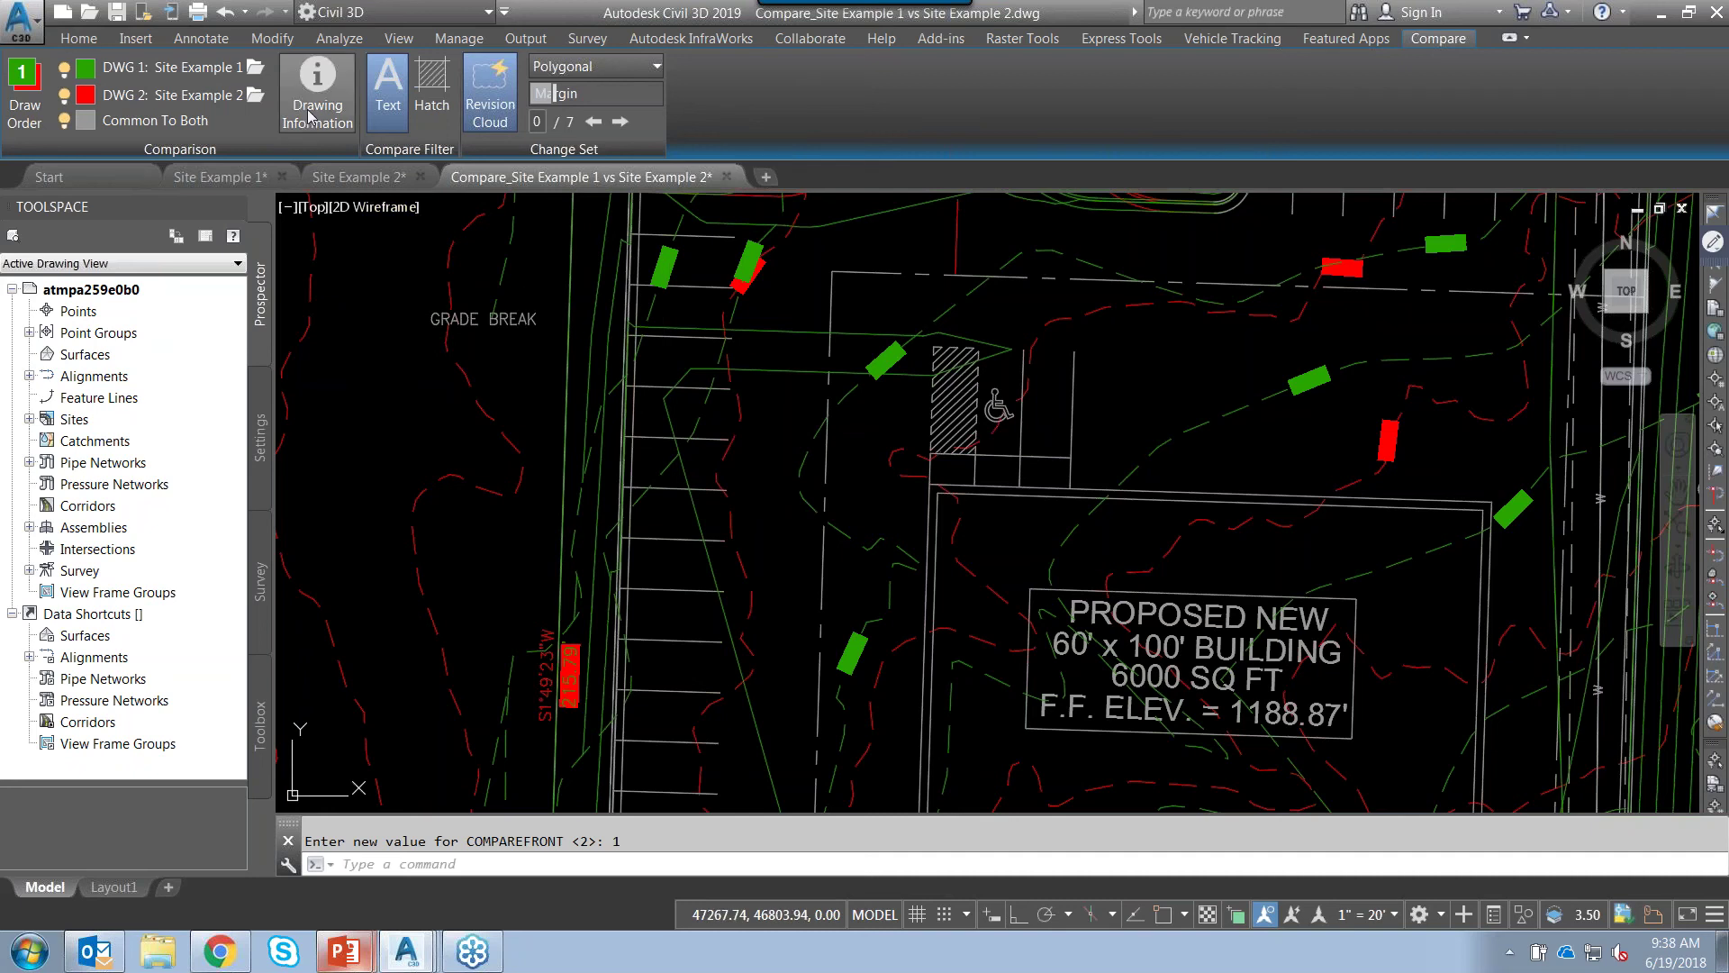
# - Review the compared files' drawing information and insert it as a table east of the proposed building site at scale factor 1
pyautogui.click(324, 76)
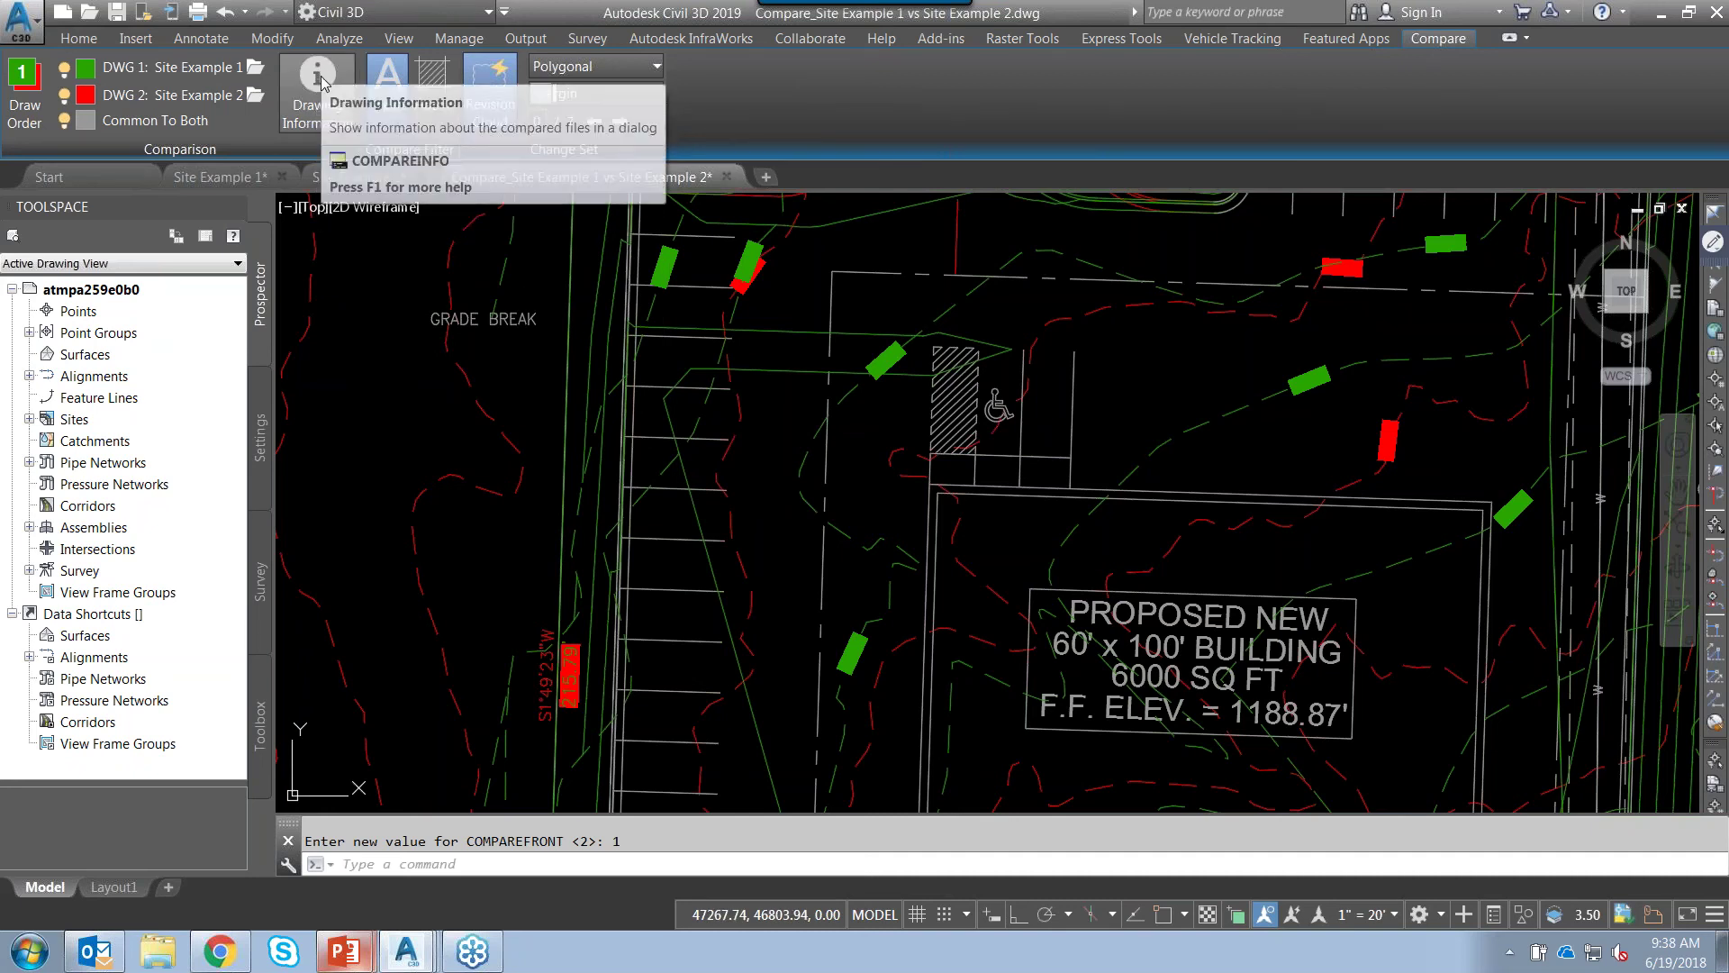
pyautogui.click(320, 79)
pyautogui.moveTo(363, 420); pyautogui.dragTo(613, 181)
pyautogui.moveTo(744, 562); pyautogui.dragTo(891, 639)
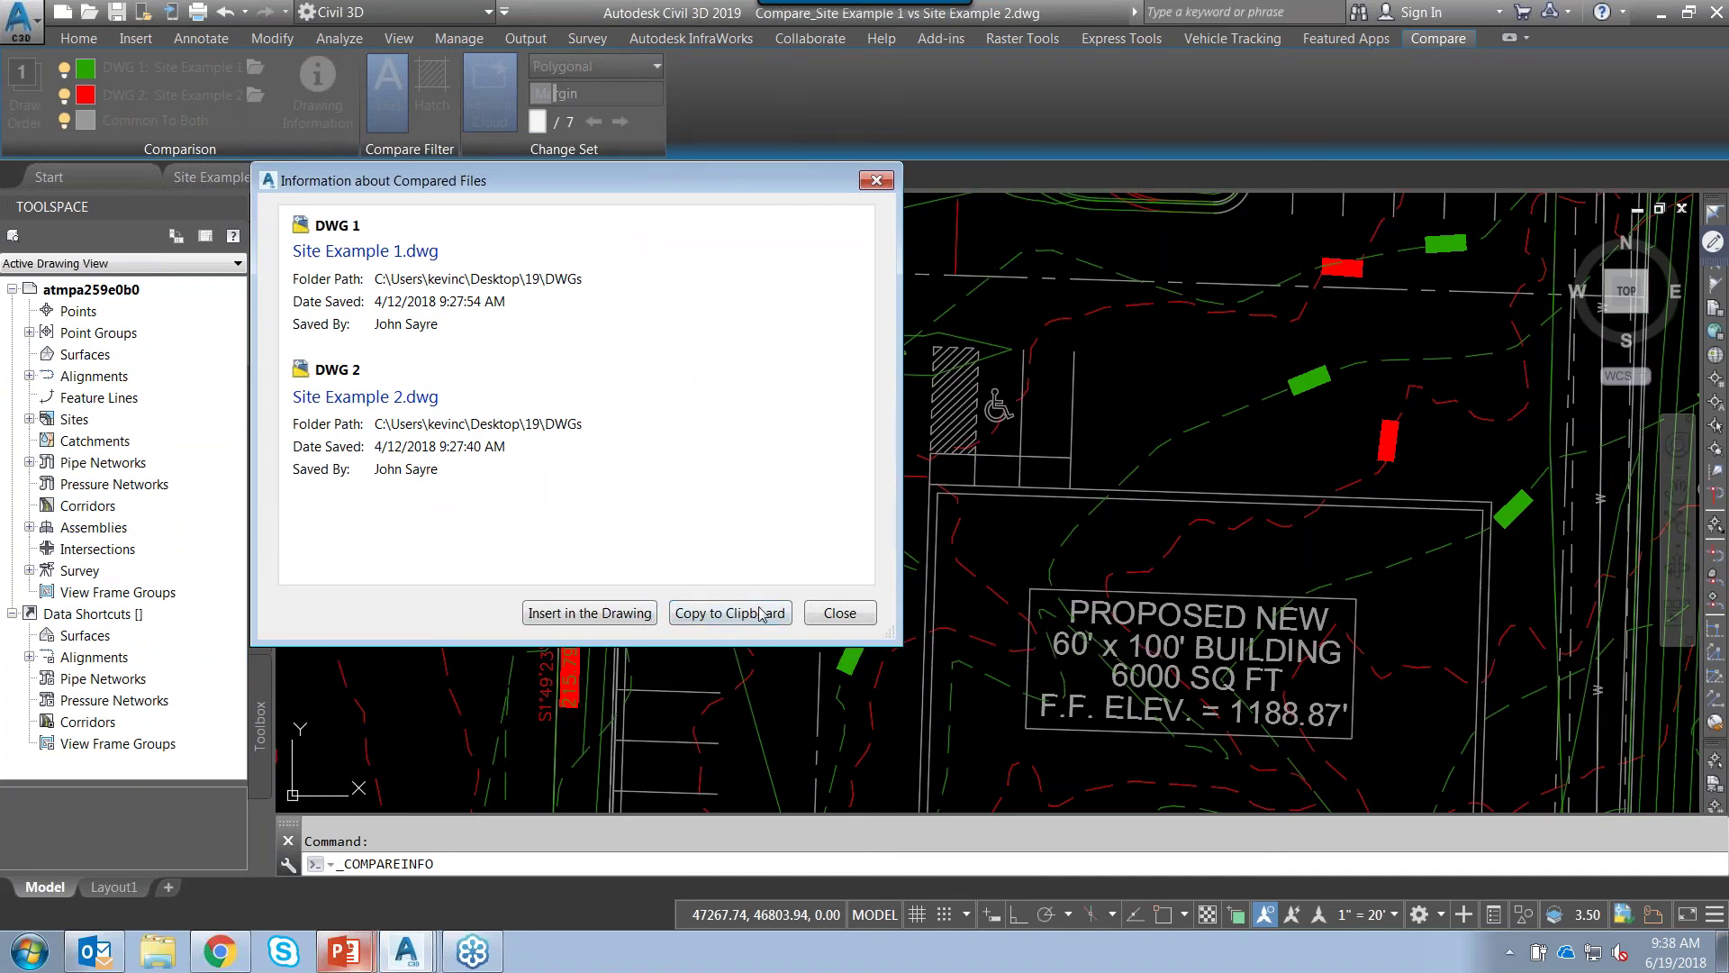
pyautogui.click(621, 607)
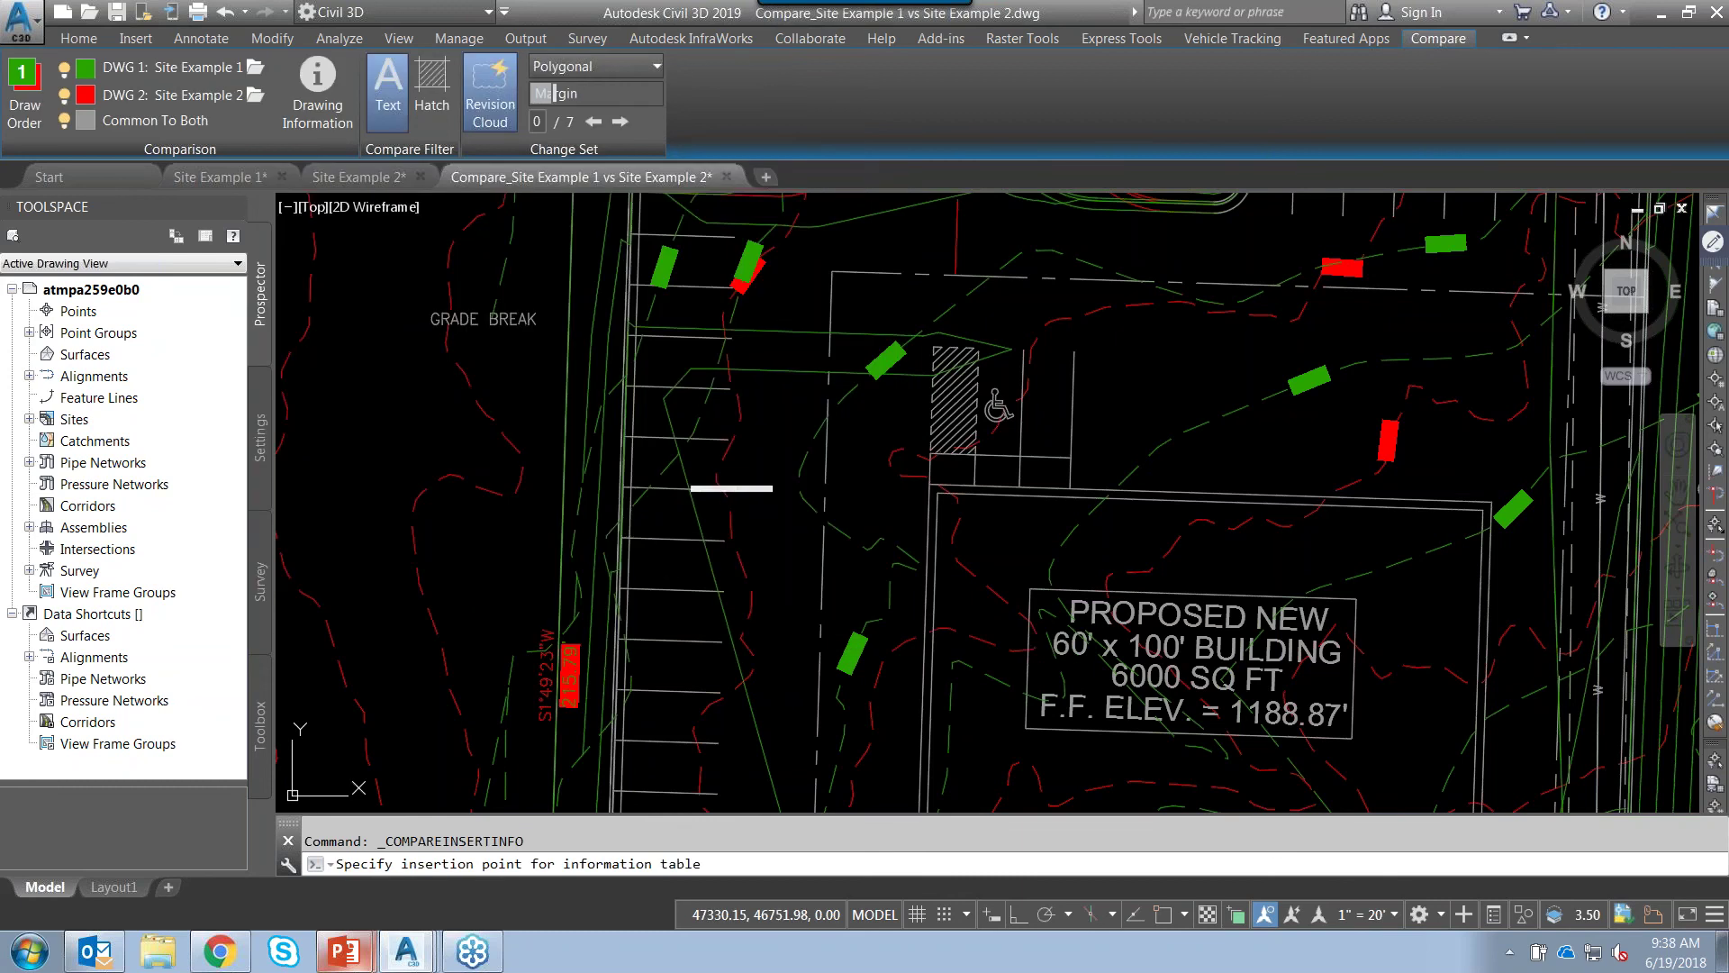
pyautogui.scroll(-2, 861, 576)
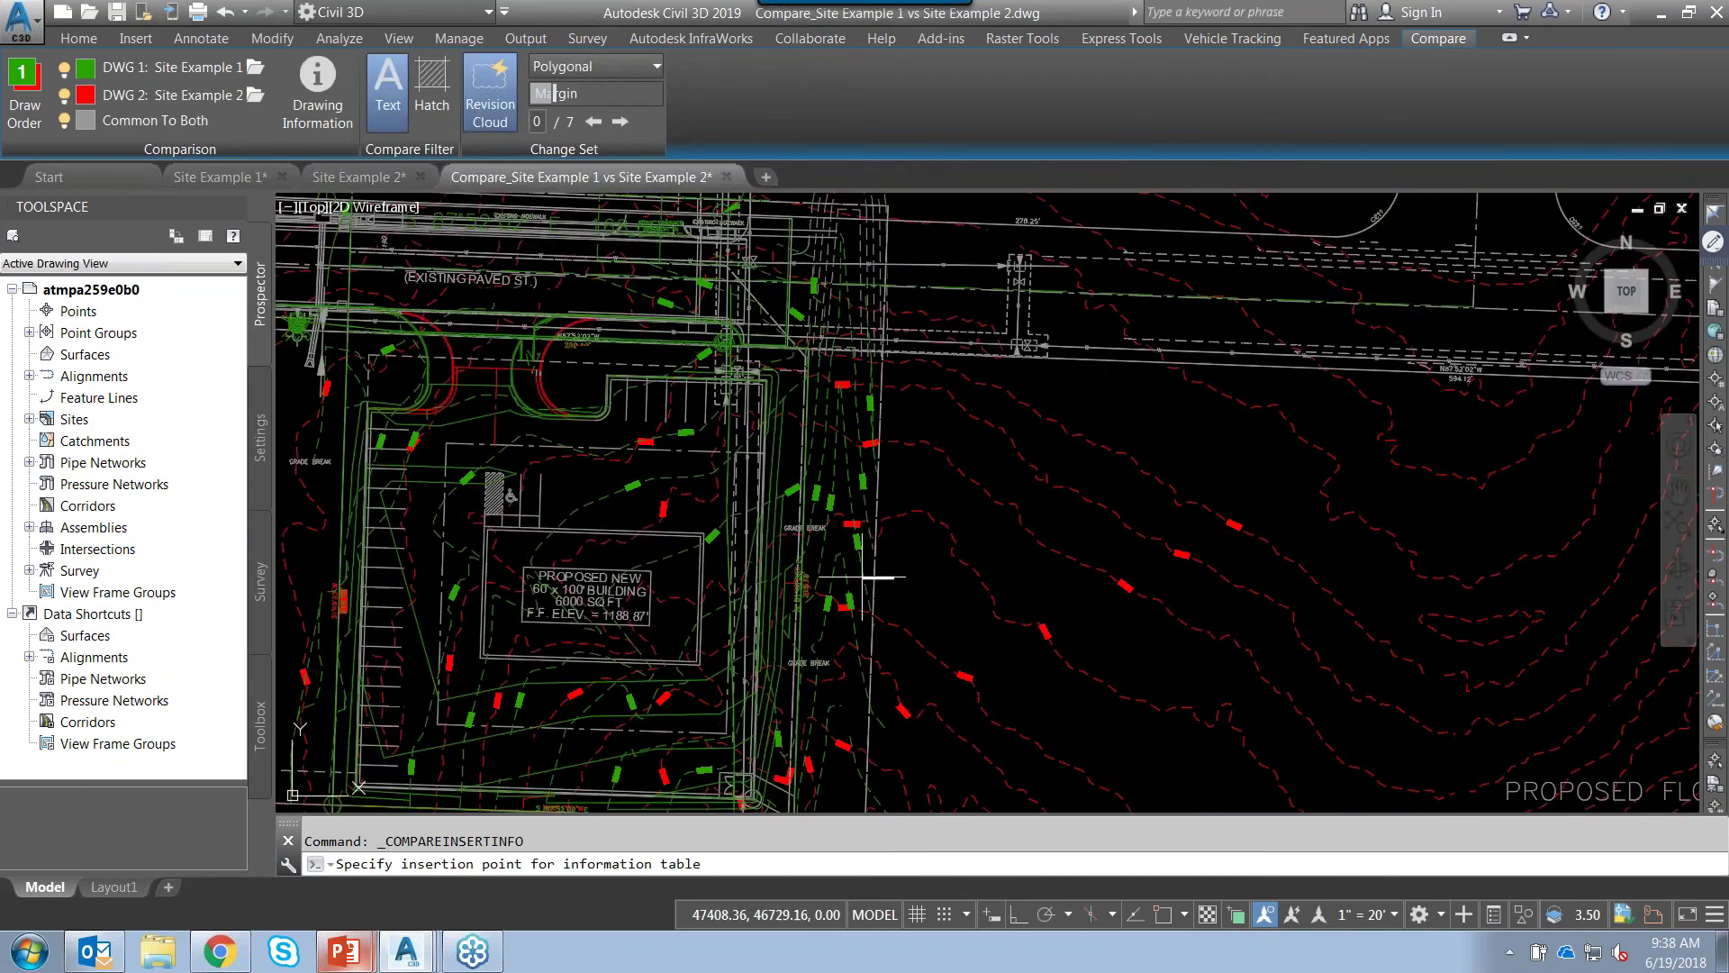
pyautogui.click(901, 504)
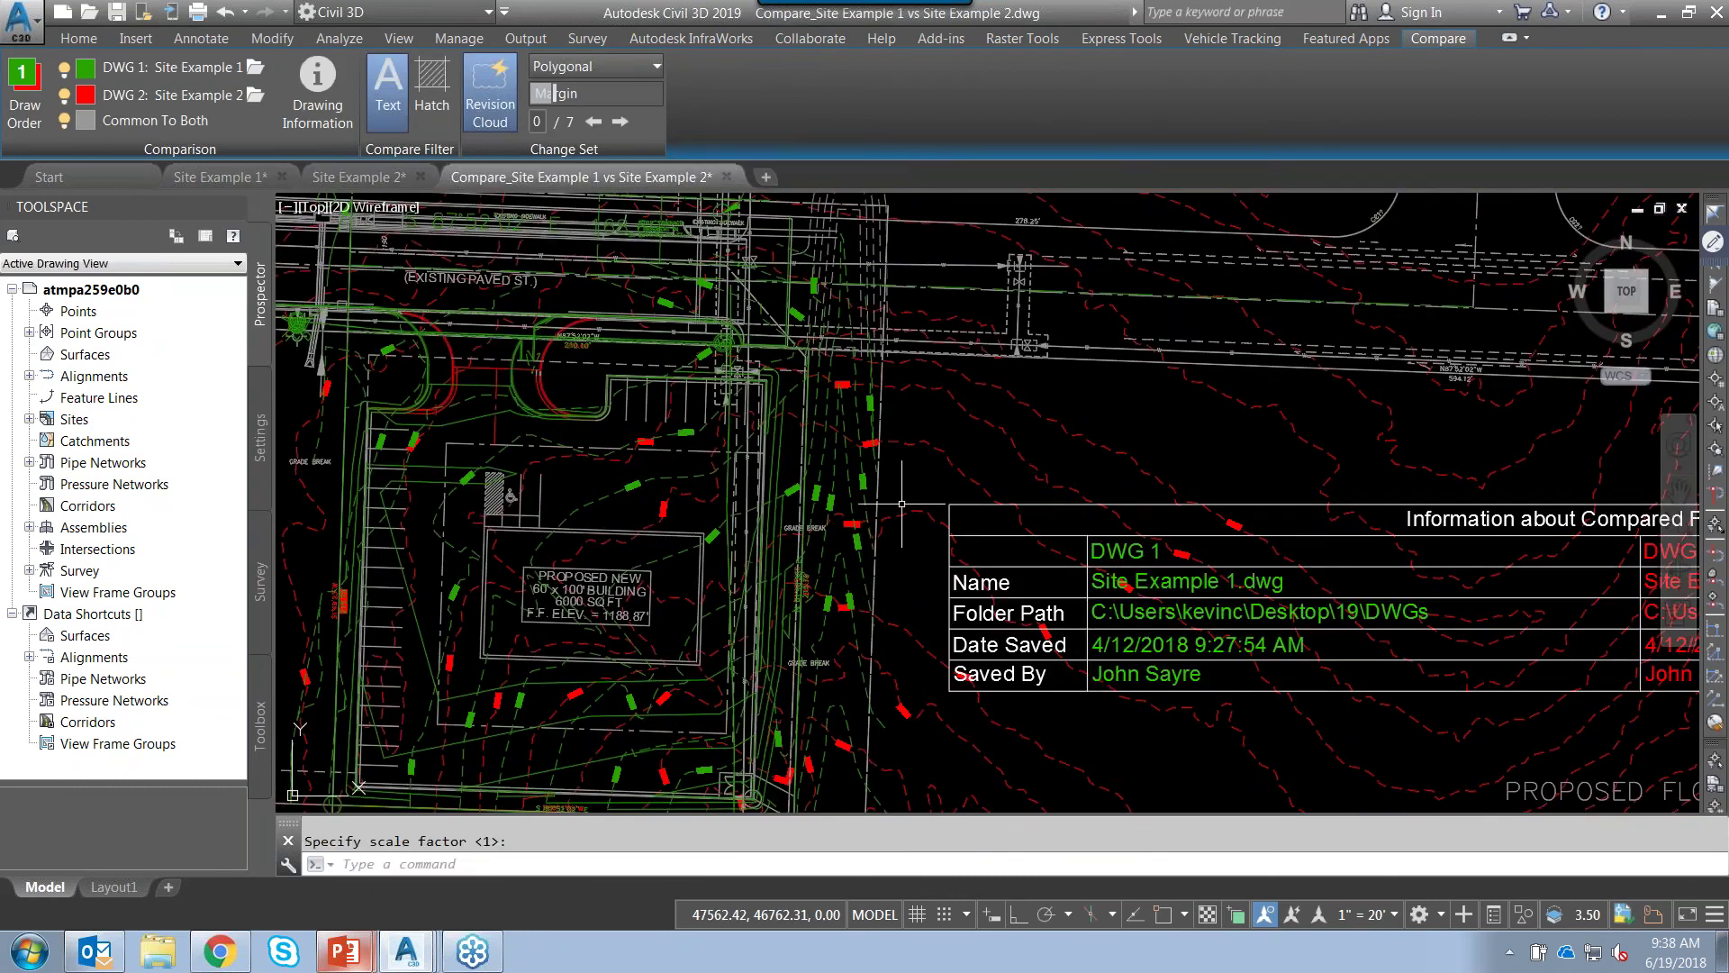
# - Review the full compared-files table, minimize the drawing window, and advance the PowerPoint presentation to the Batch Save Utility slide
pyautogui.moveTo(927, 443); pyautogui.dragTo(659, 282, button='middle')
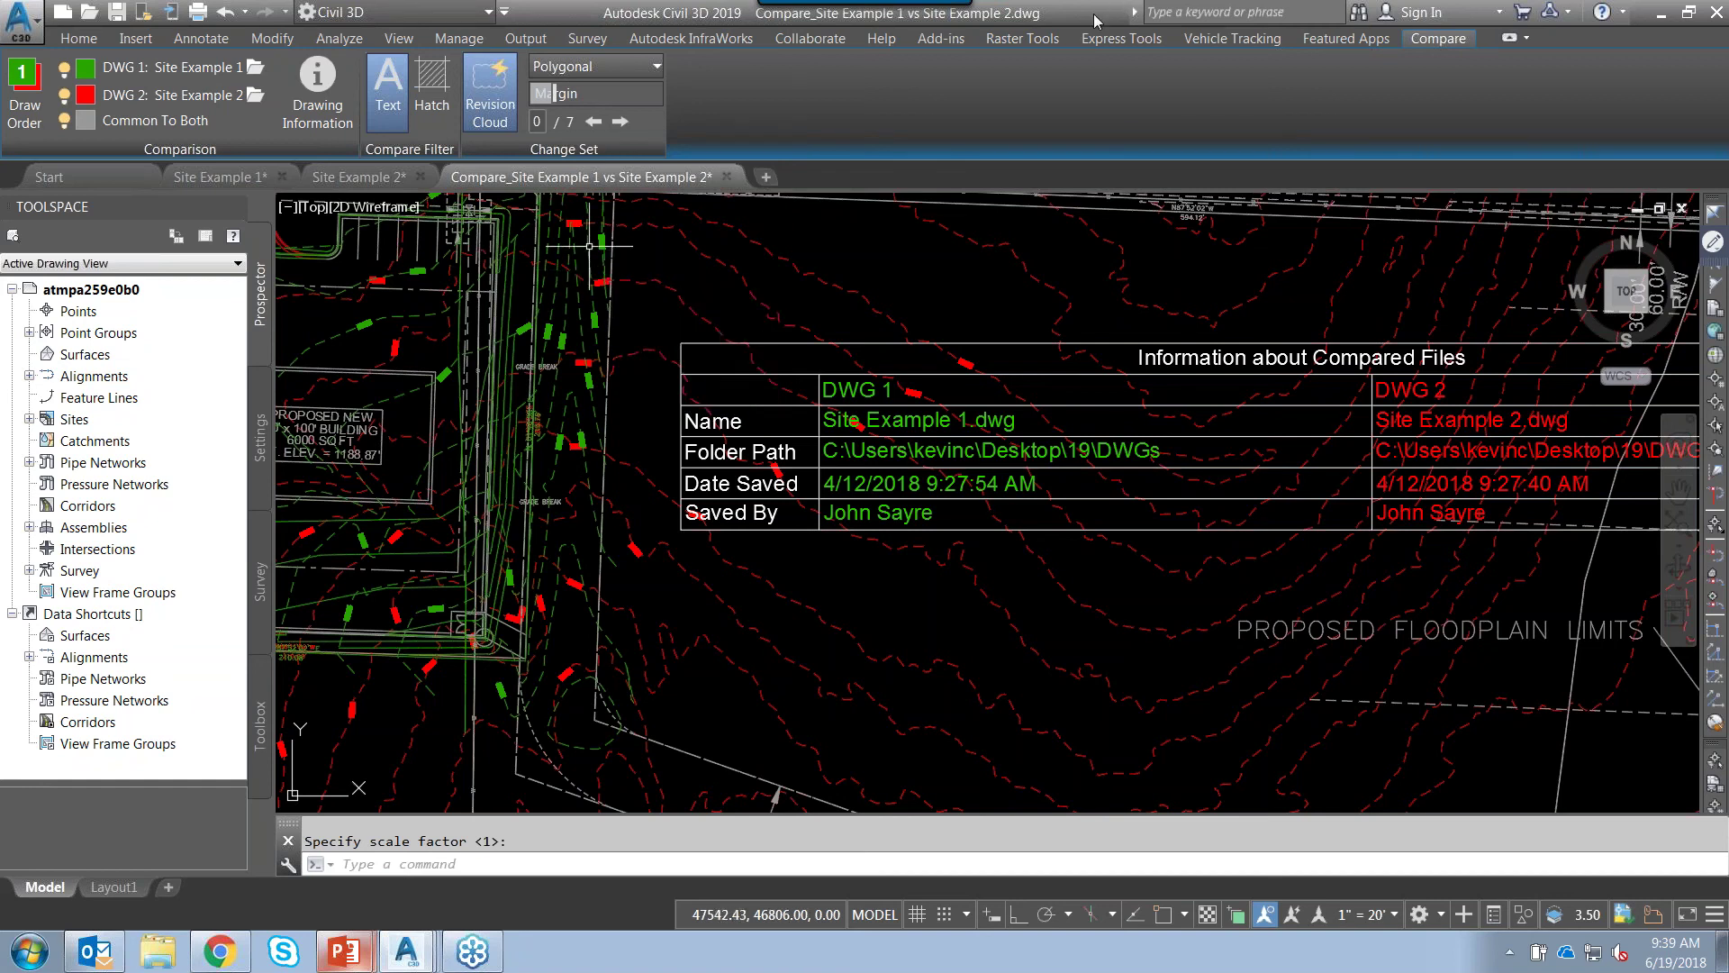
pyautogui.moveTo(1094, 30); pyautogui.dragTo(1100, 38)
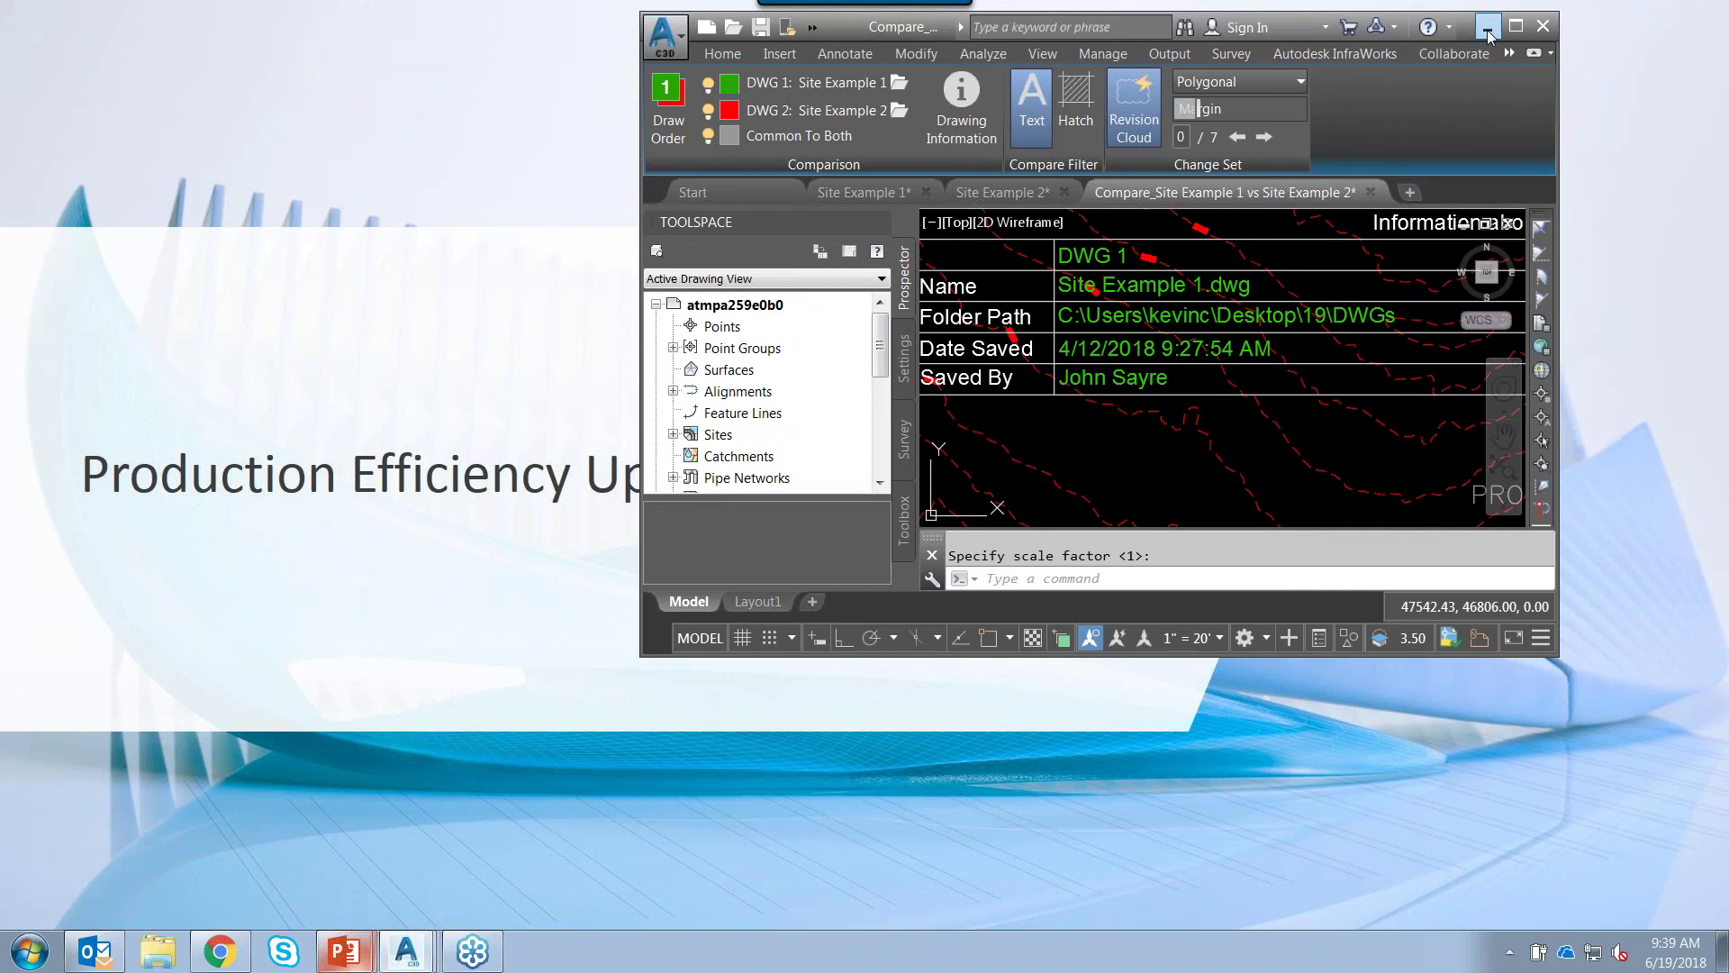
pyautogui.click(1487, 29)
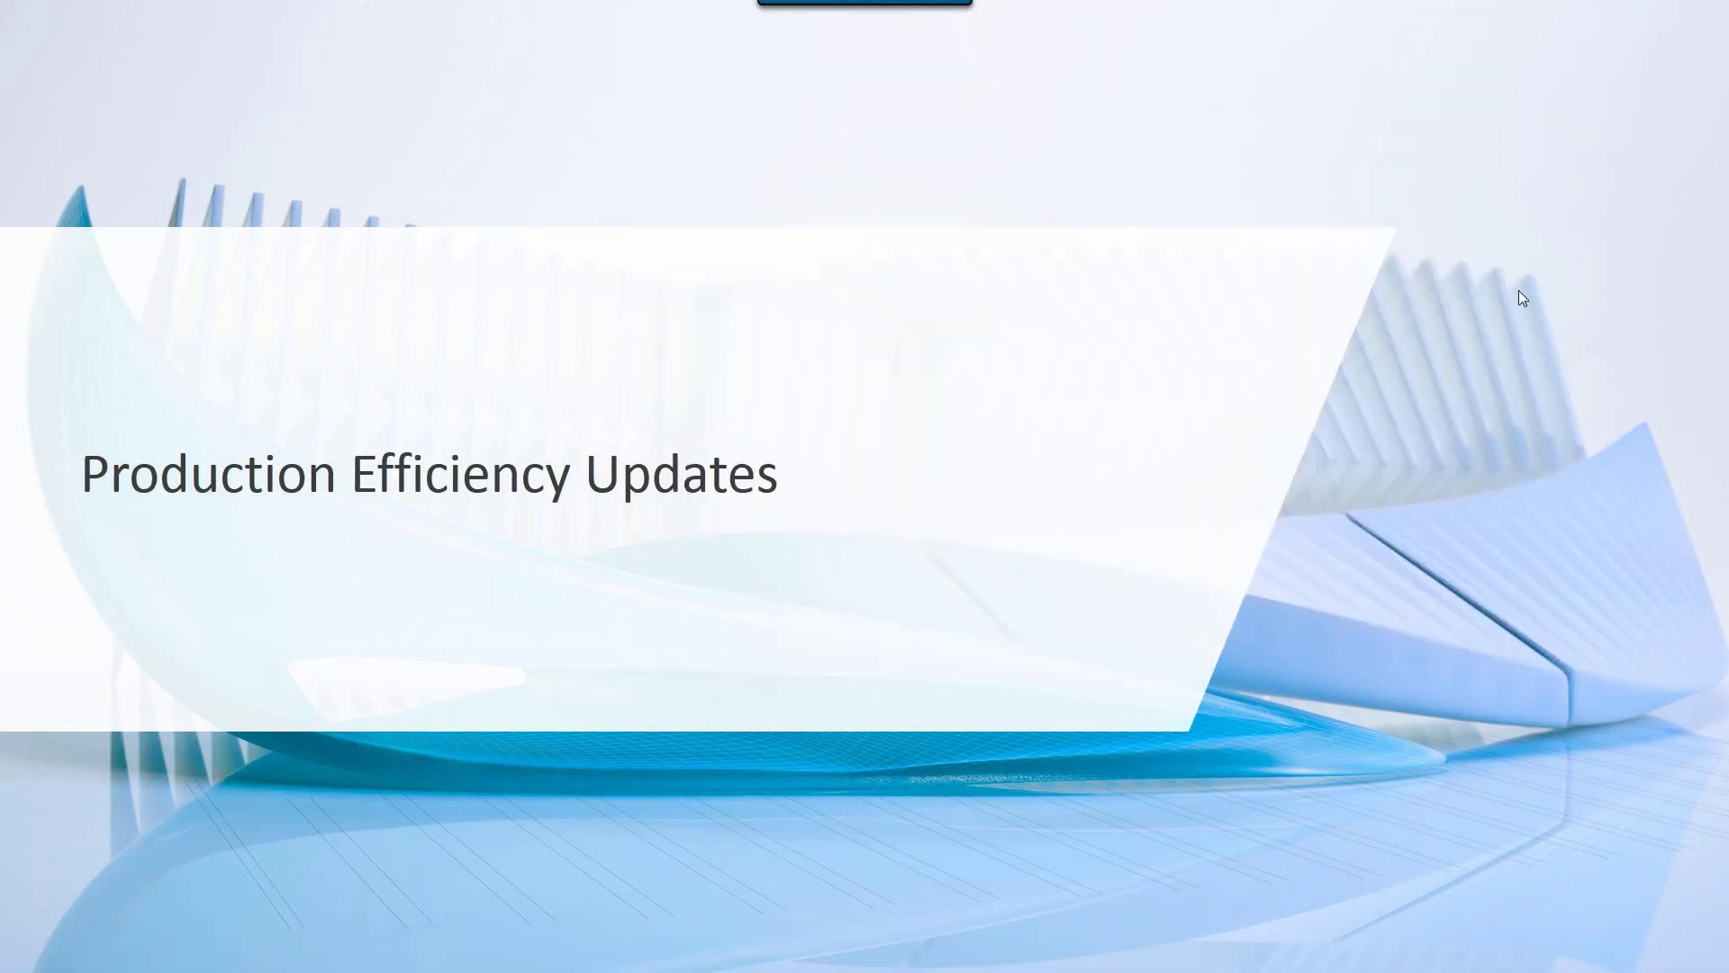
pyautogui.click(1518, 290)
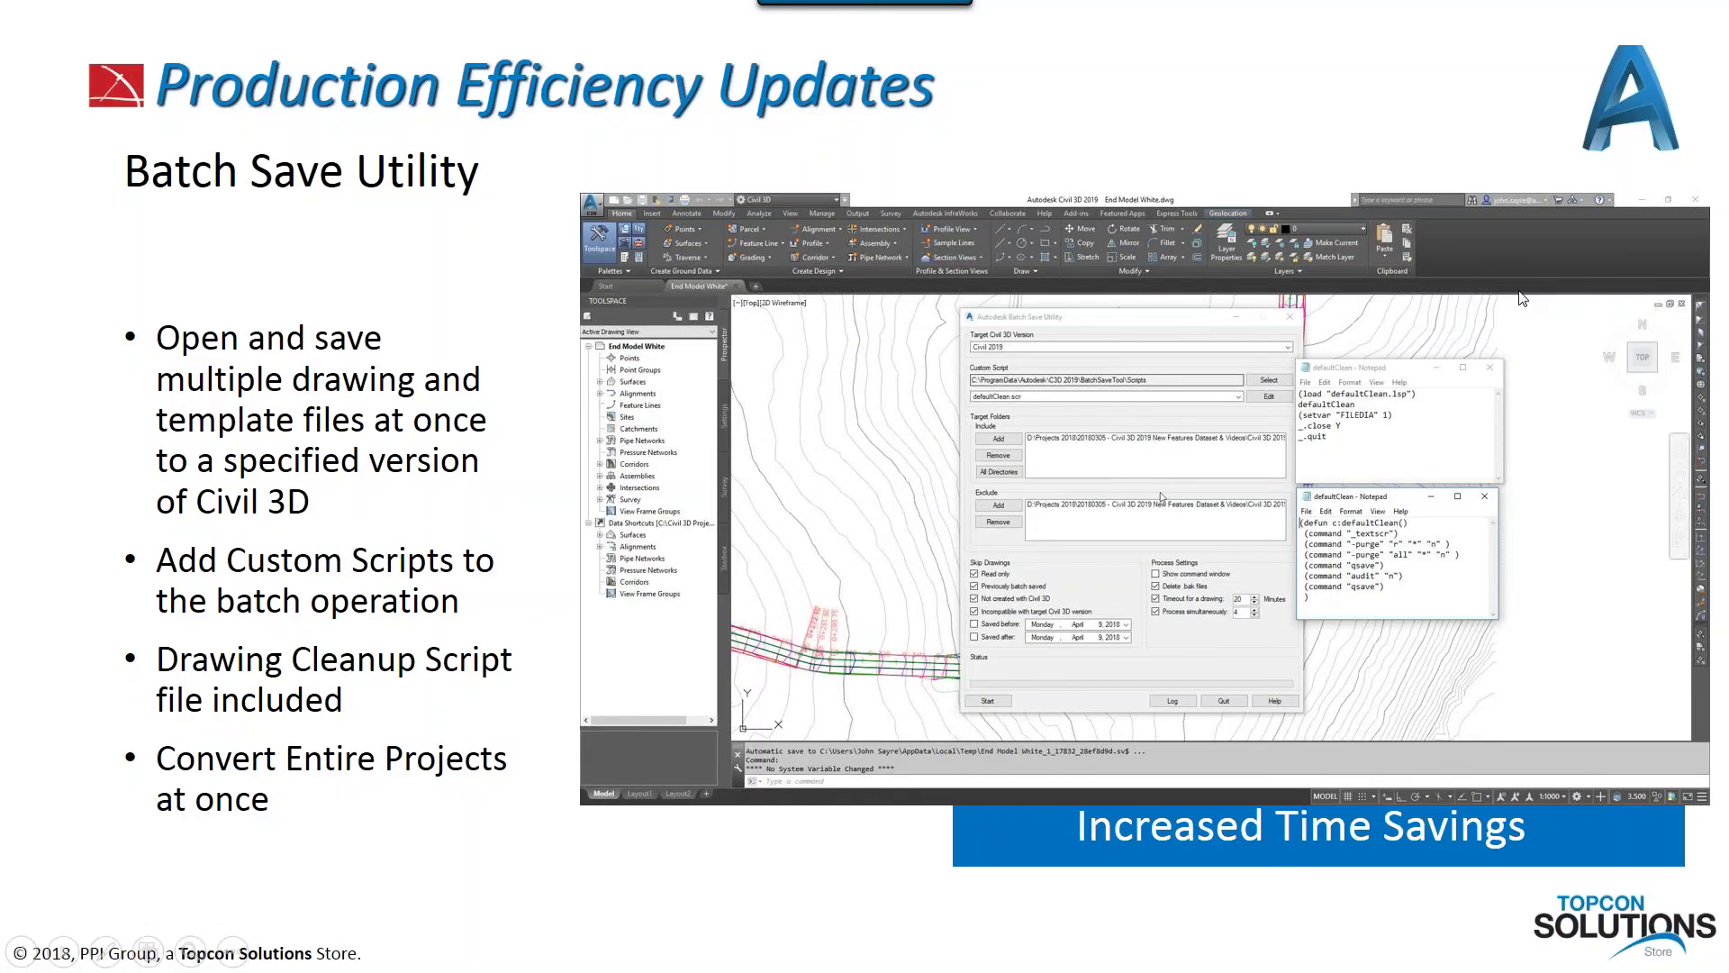
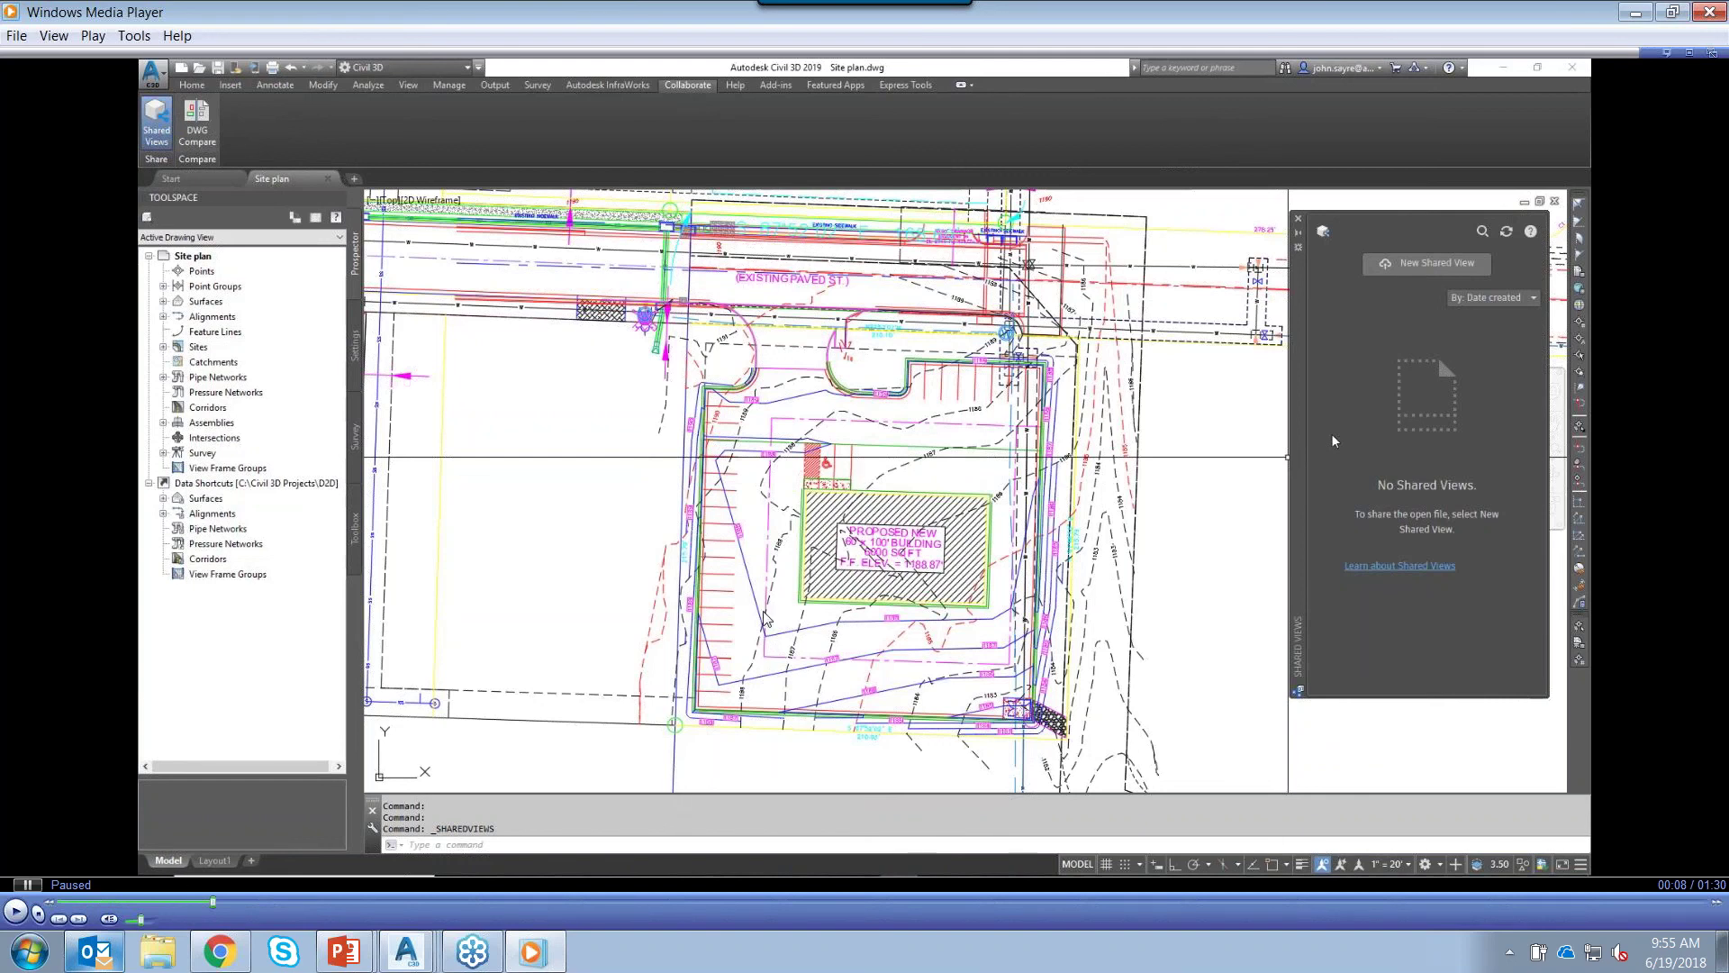
# - Play the Shared View video in Windows Media Player, pausing to examine the Share View options and the published Site plan.collaboration entry
pyautogui.click(16, 911)
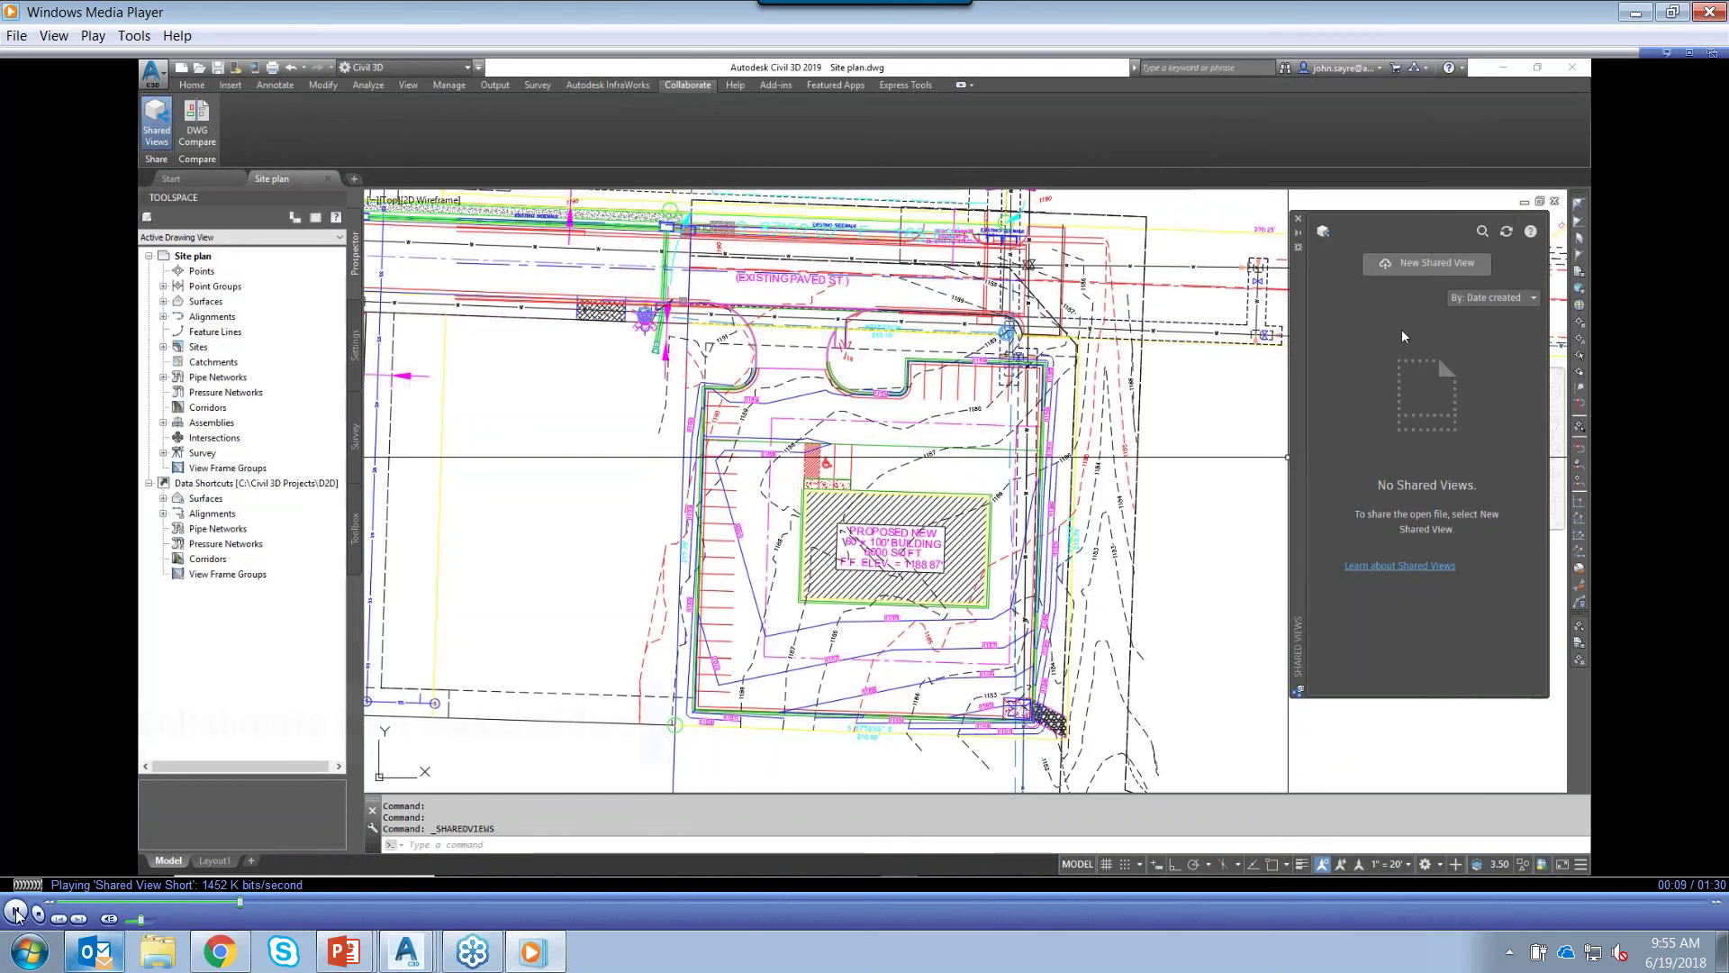
pyautogui.click(16, 912)
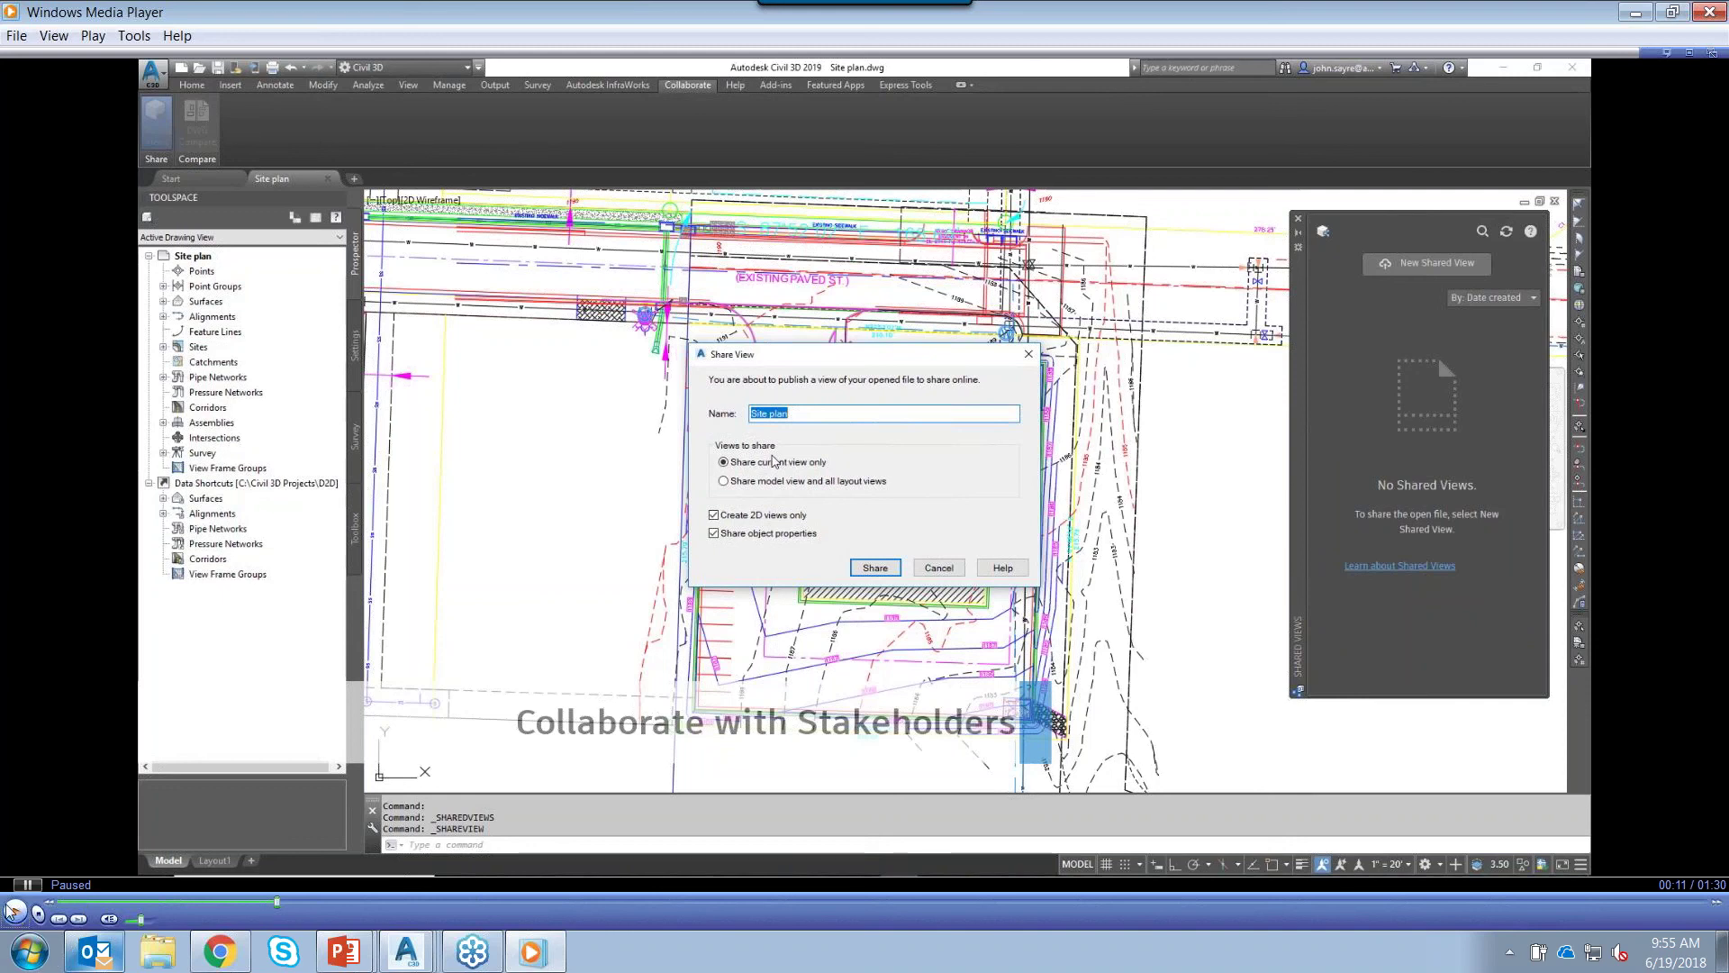
pyautogui.click(737, 475)
pyautogui.click(14, 913)
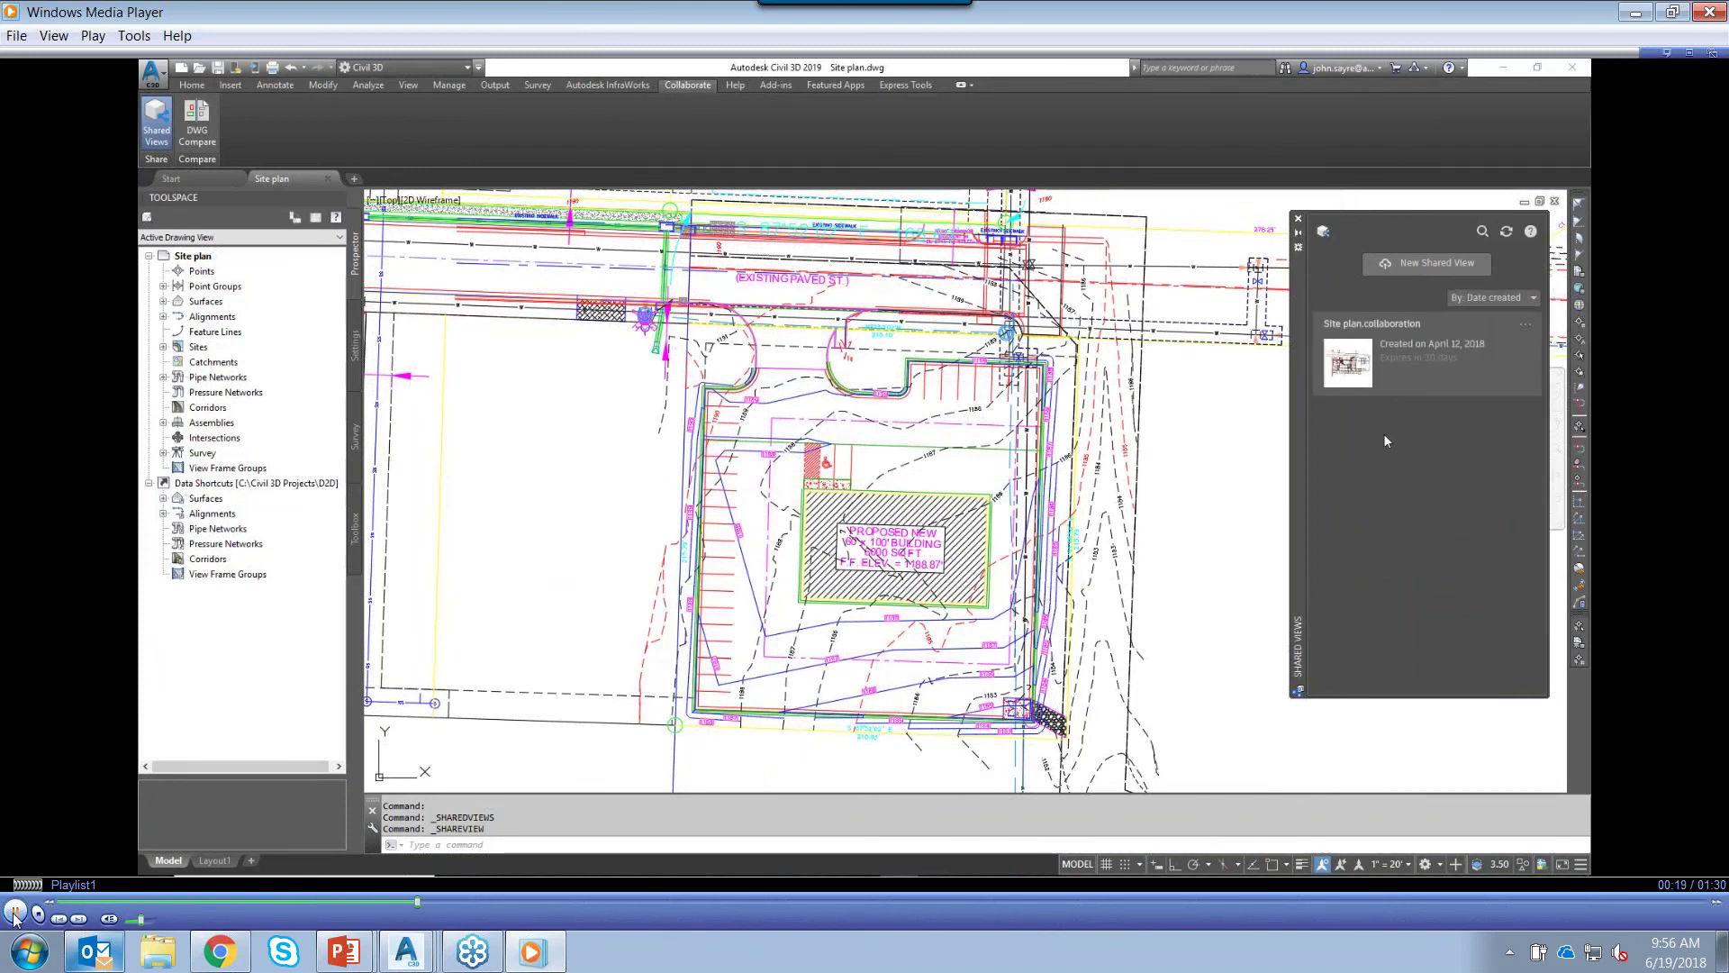
pyautogui.click(16, 912)
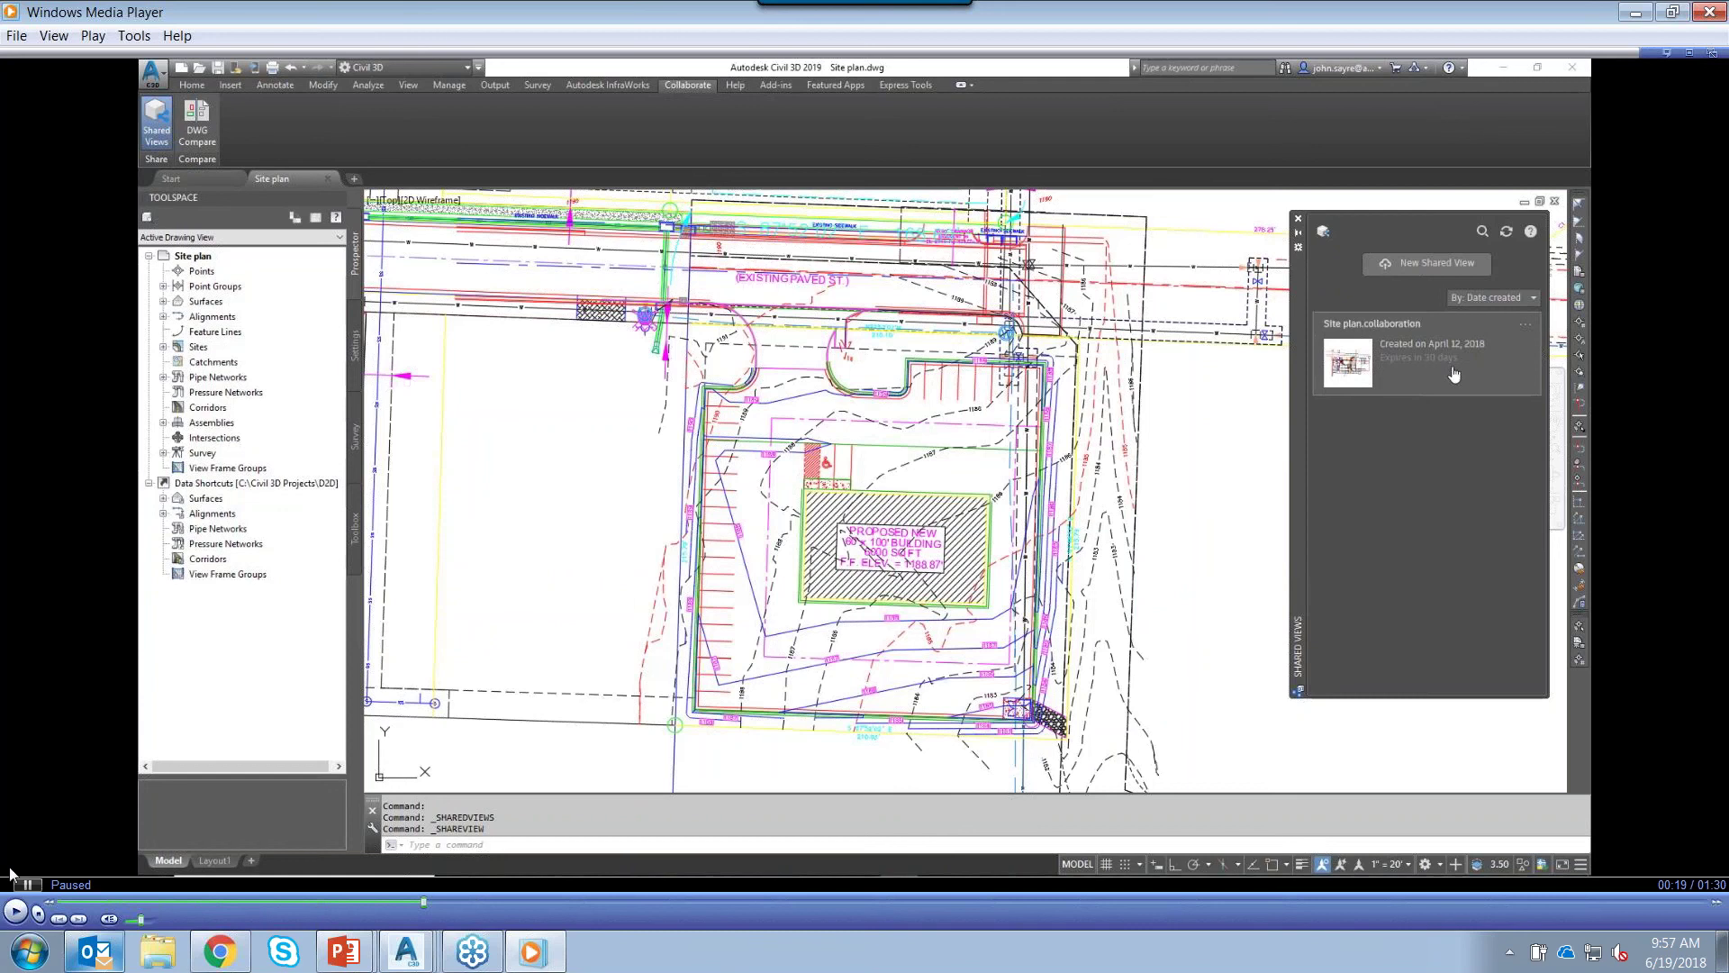
# - Continue the video through opening the shared view in the web browser, pausing at the full site plan and the Comments pane
pyautogui.click(16, 914)
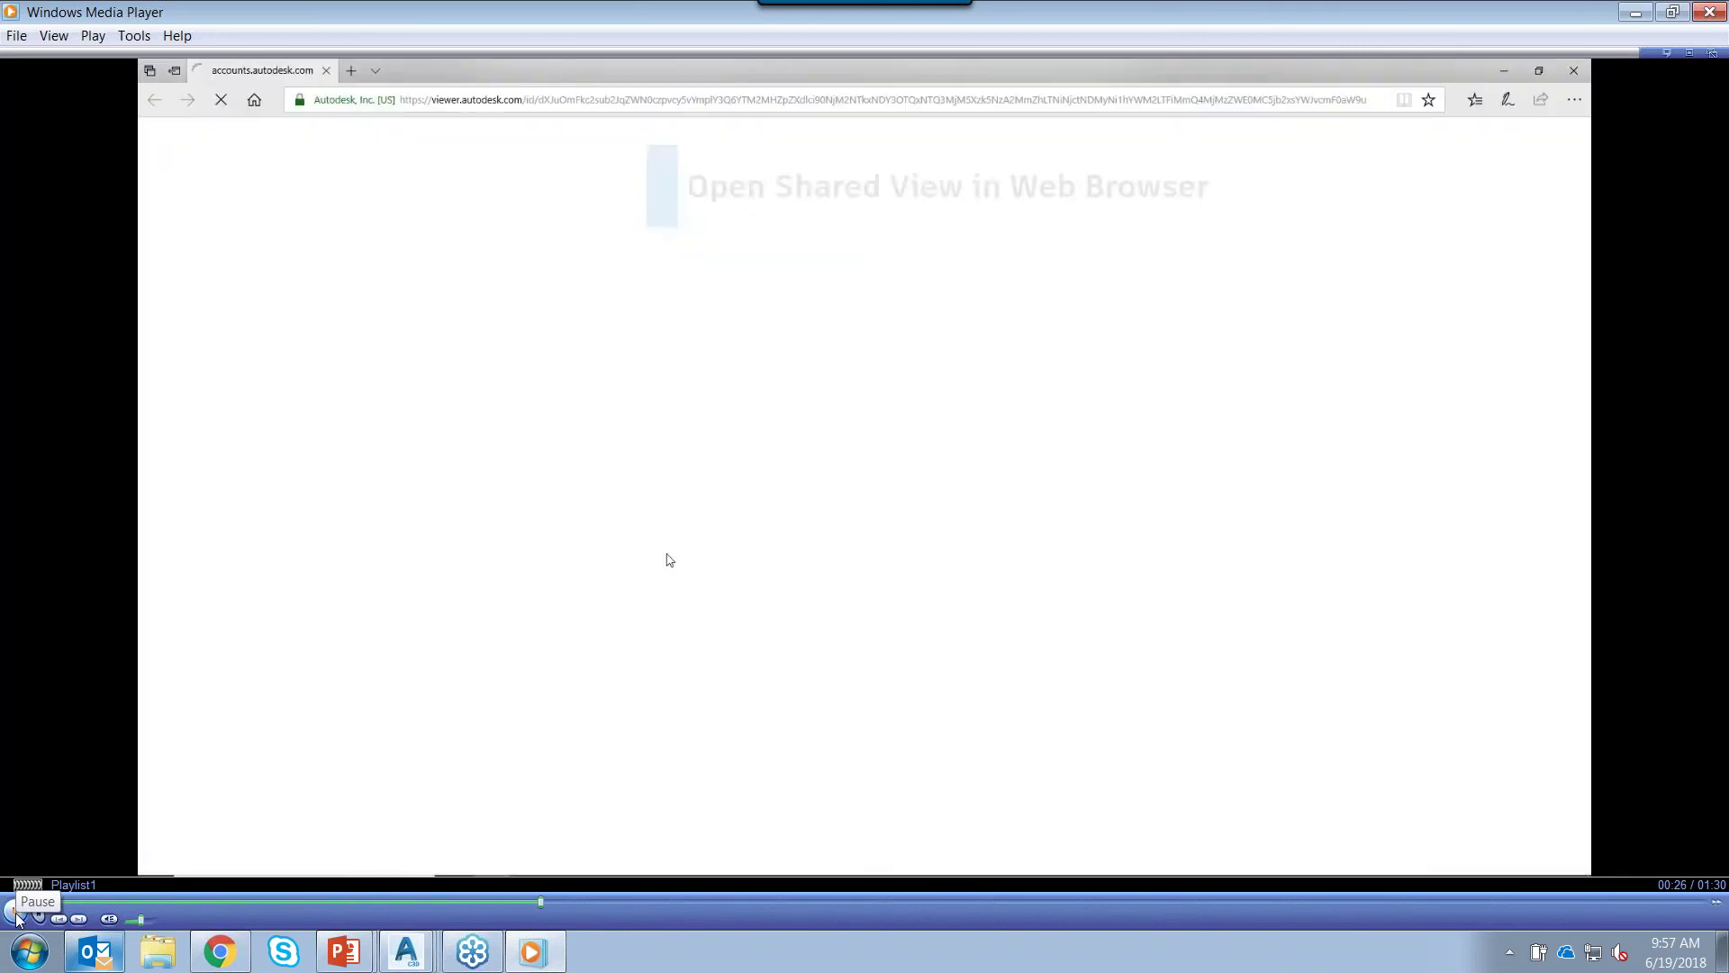
pyautogui.click(16, 912)
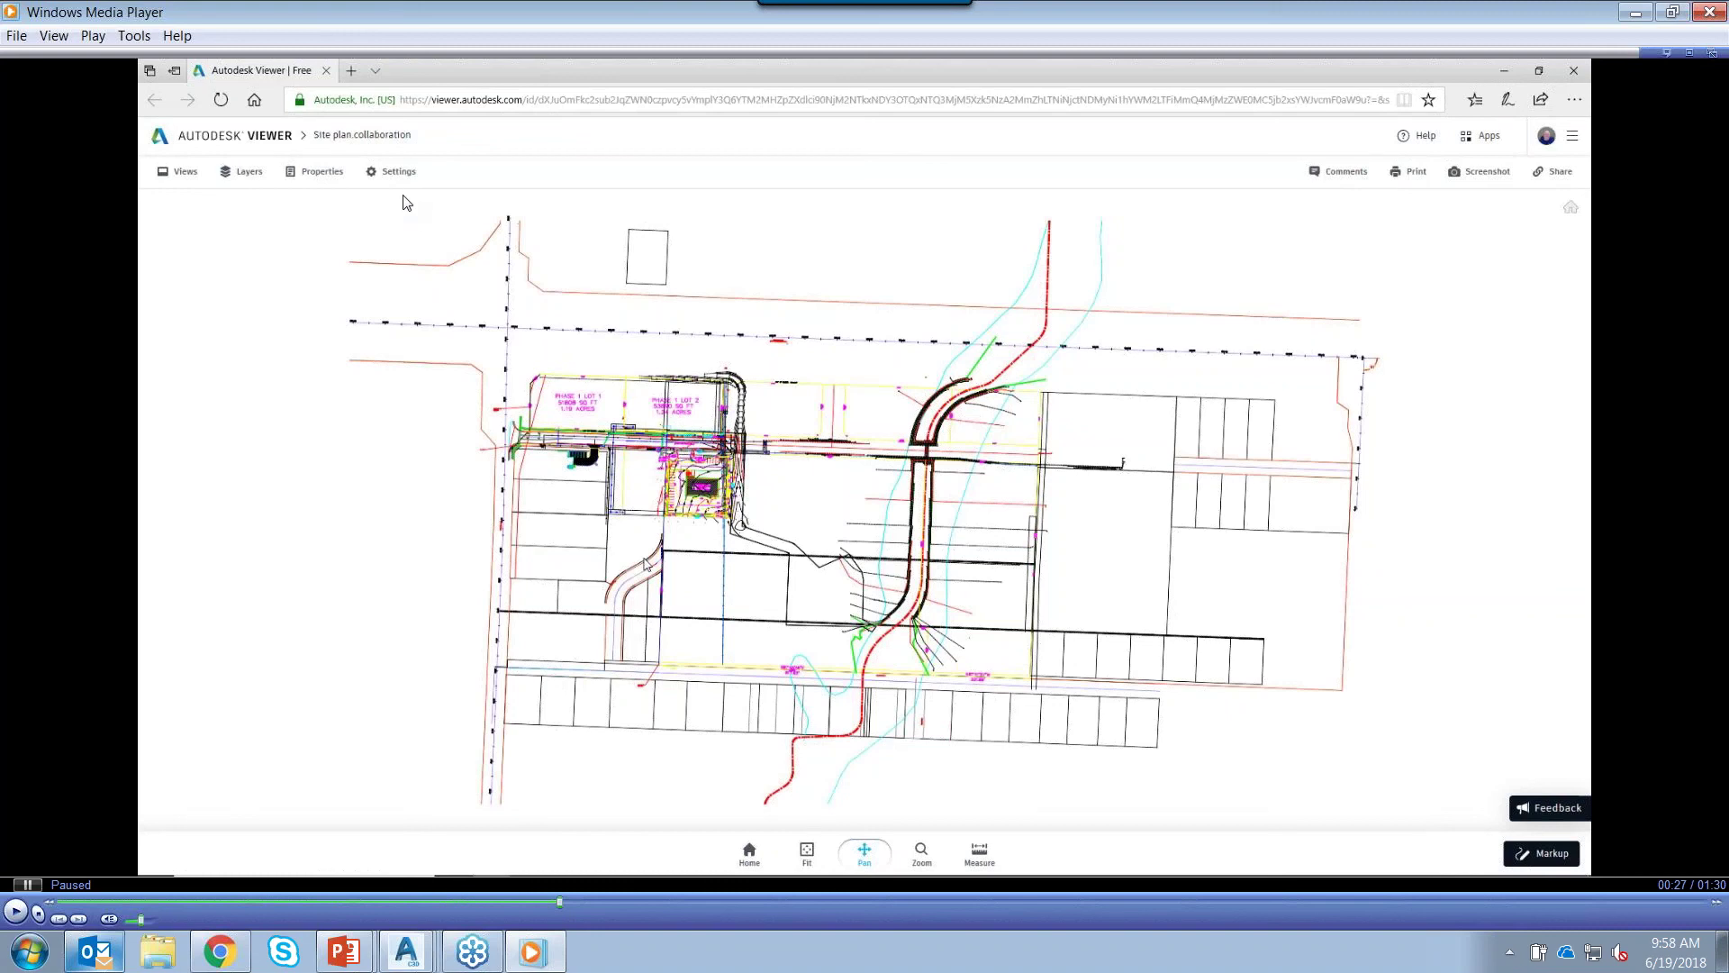
pyautogui.click(14, 913)
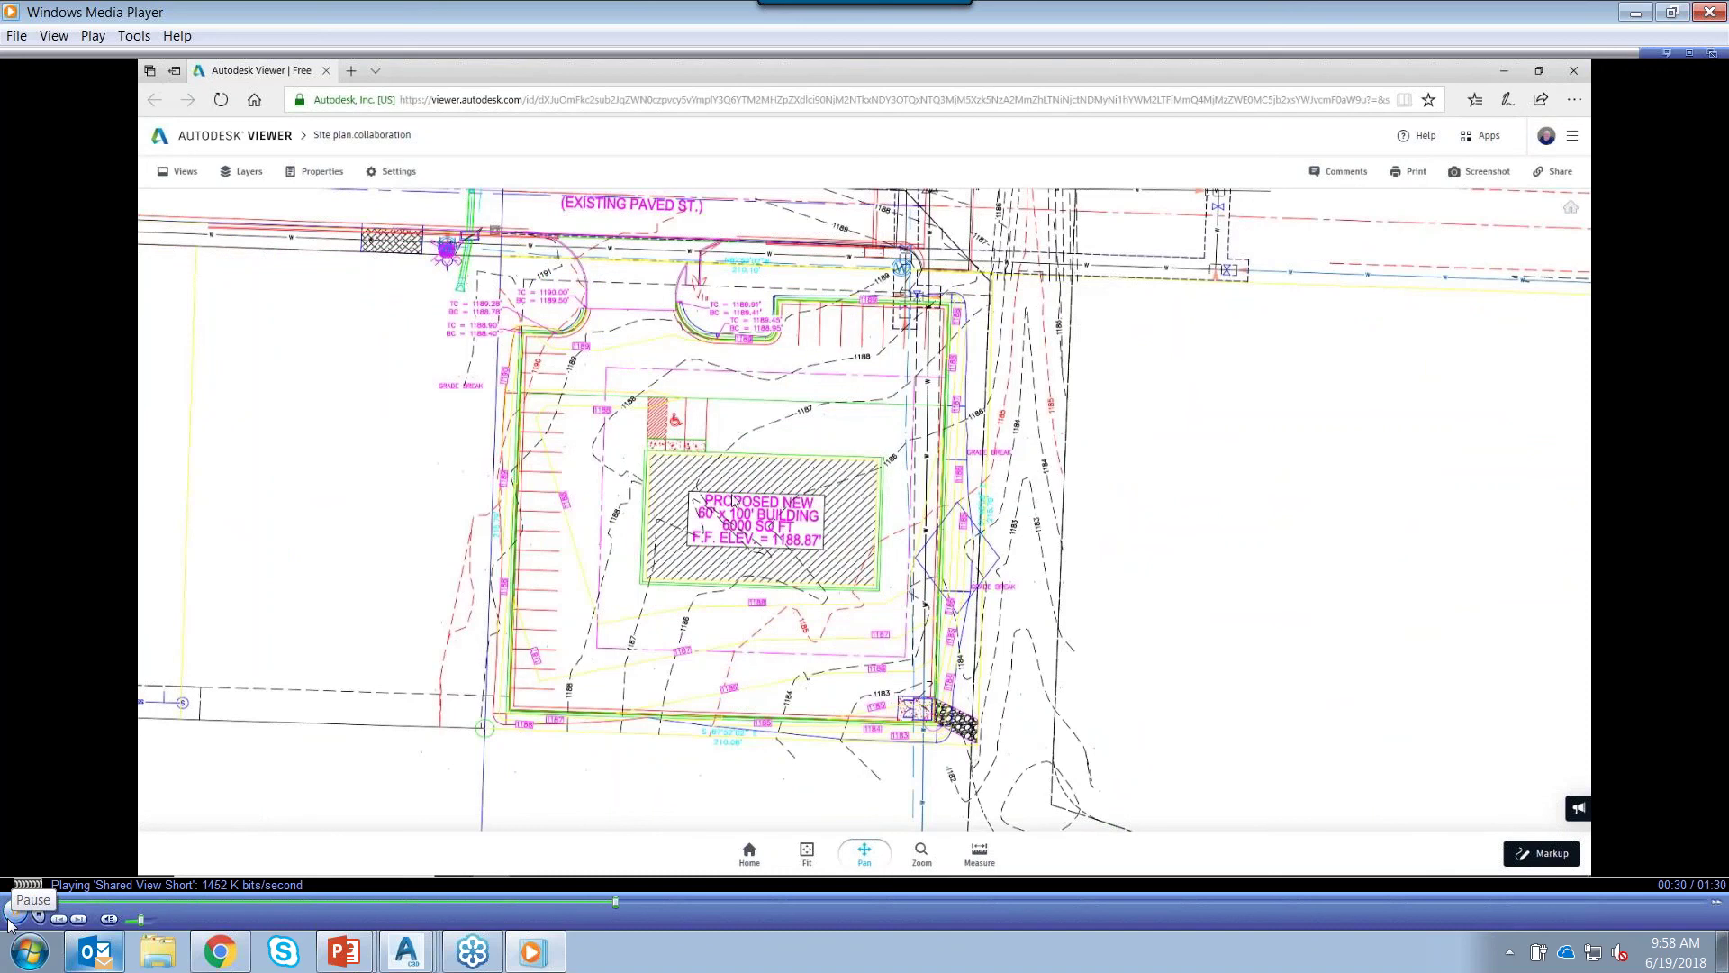
pyautogui.click(16, 912)
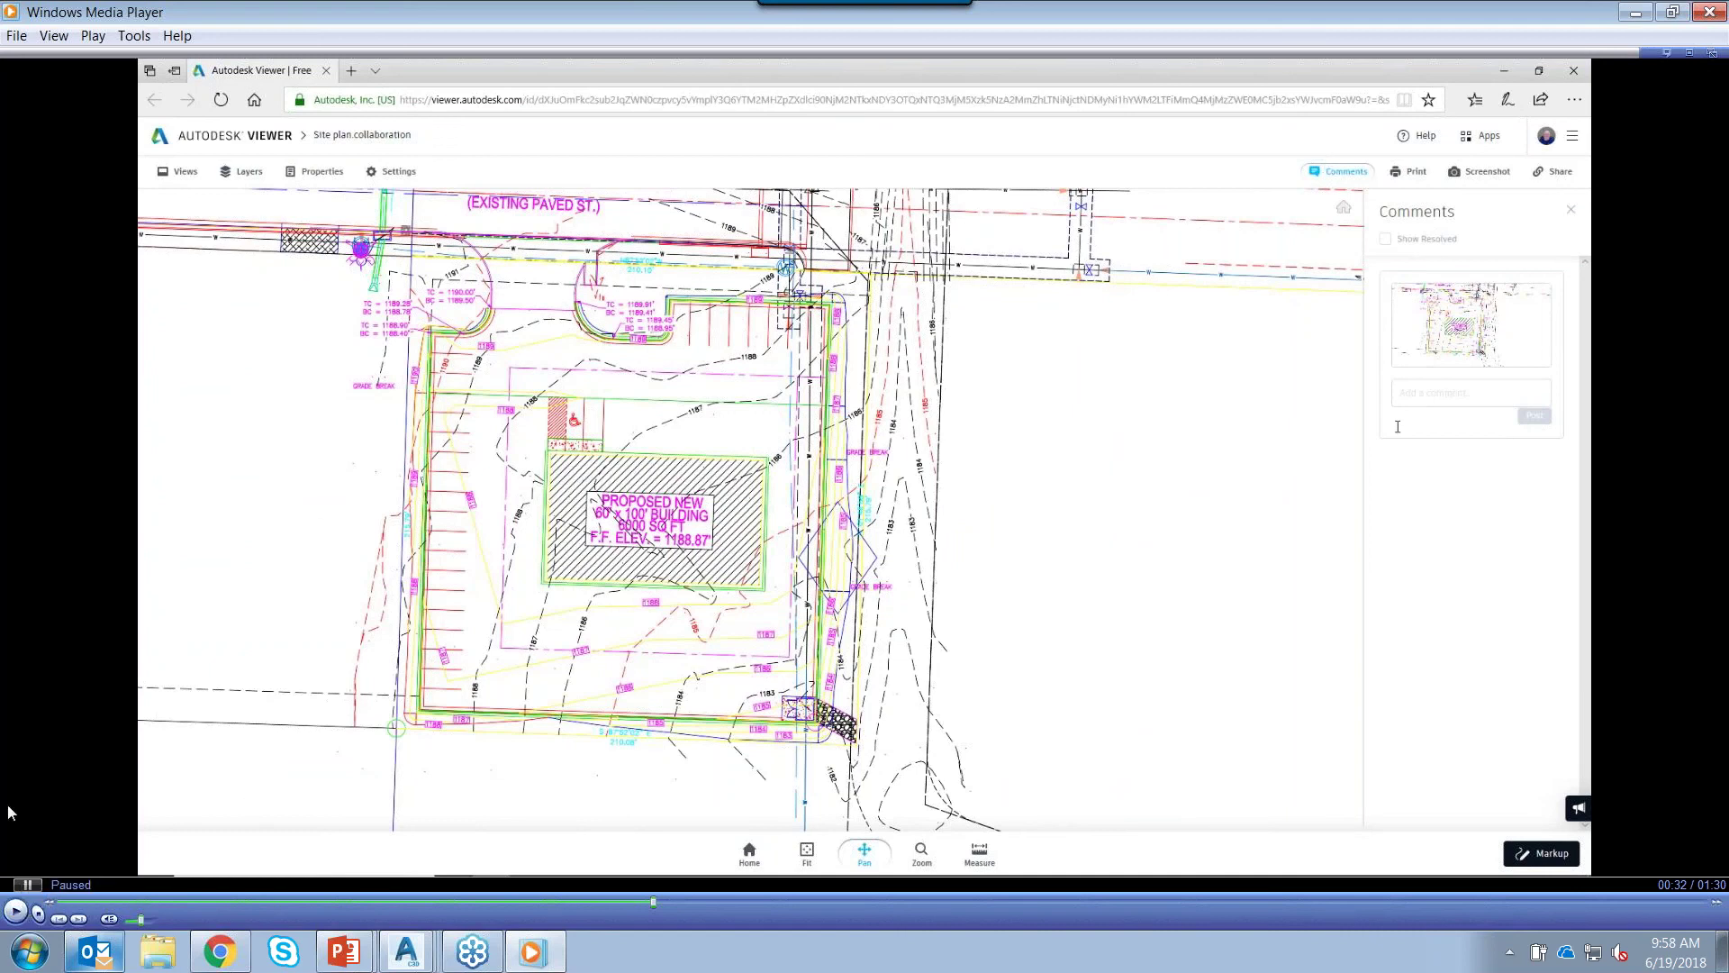
# - Play the Communicate Project Design section, pausing while the earthwork comment is written and again once it is posted
pyautogui.click(13, 914)
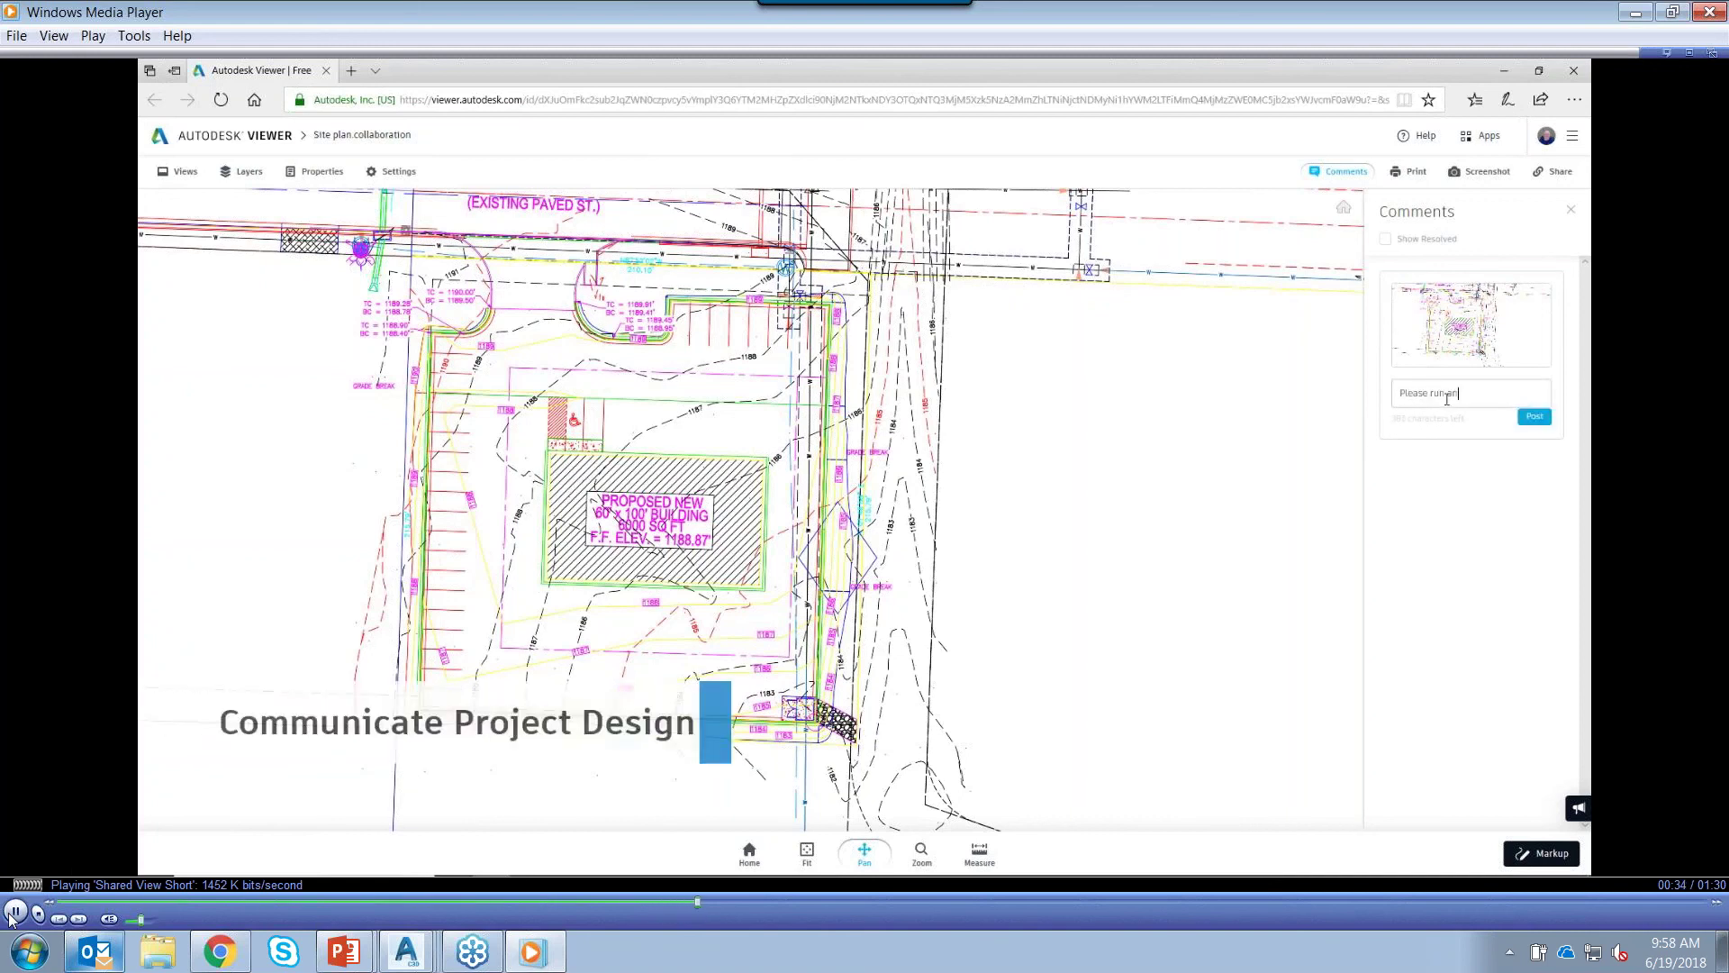
pyautogui.click(14, 913)
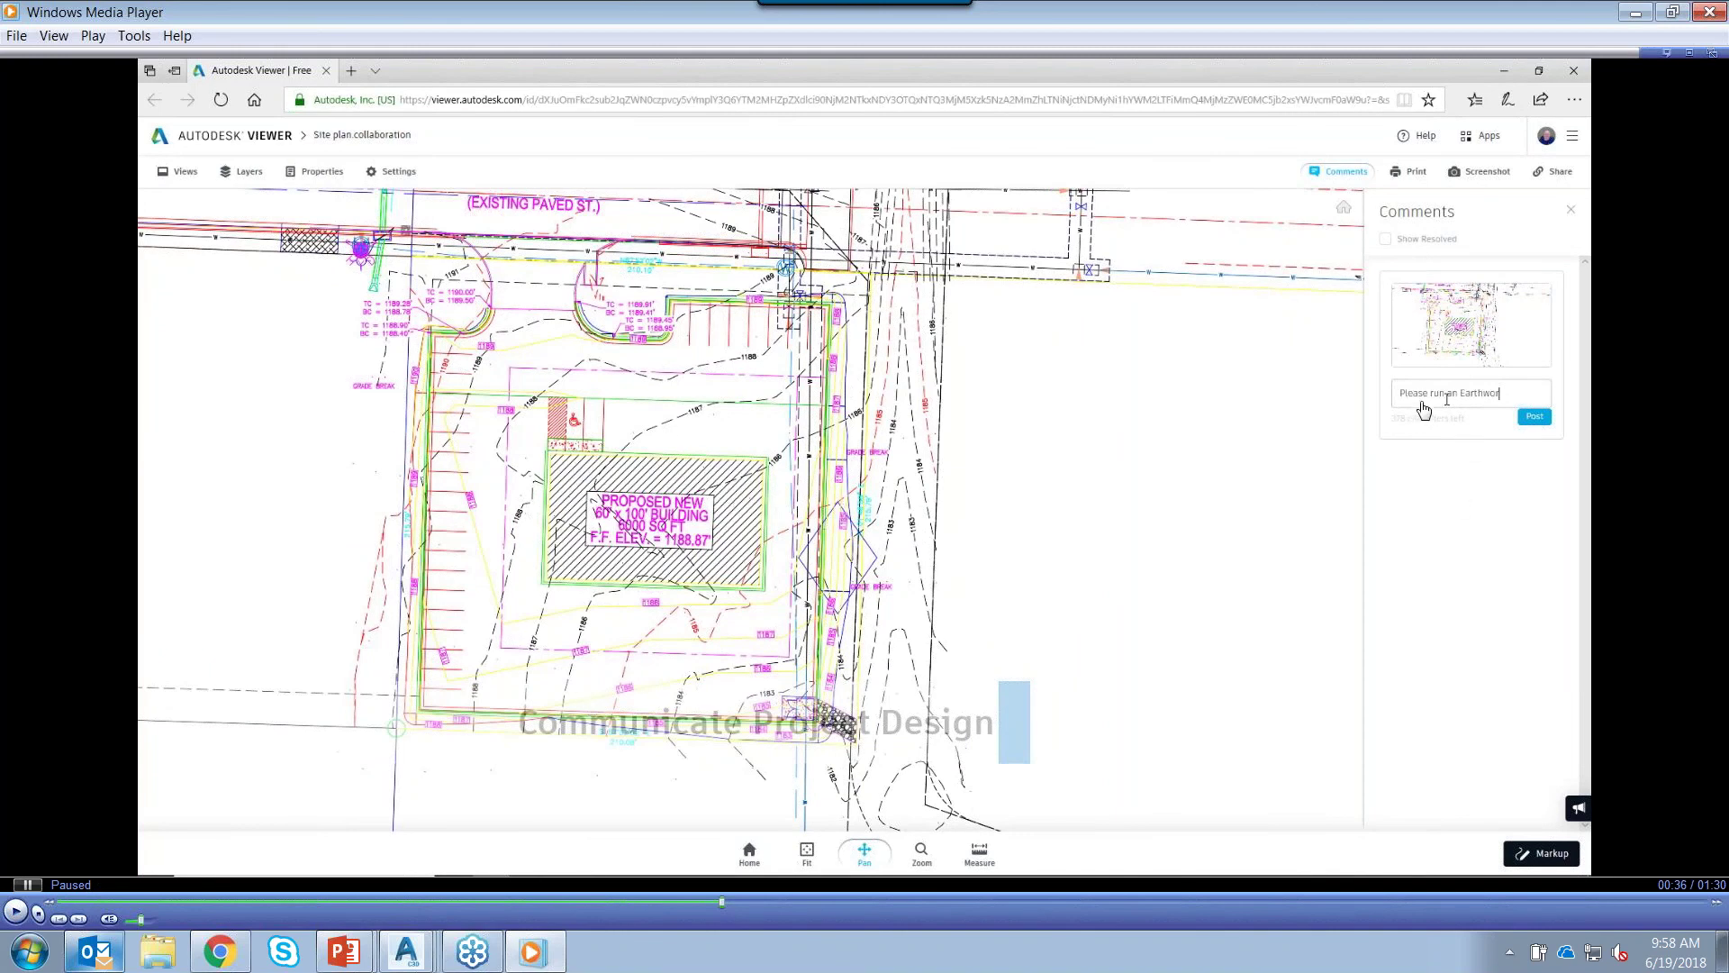
pyautogui.click(24, 920)
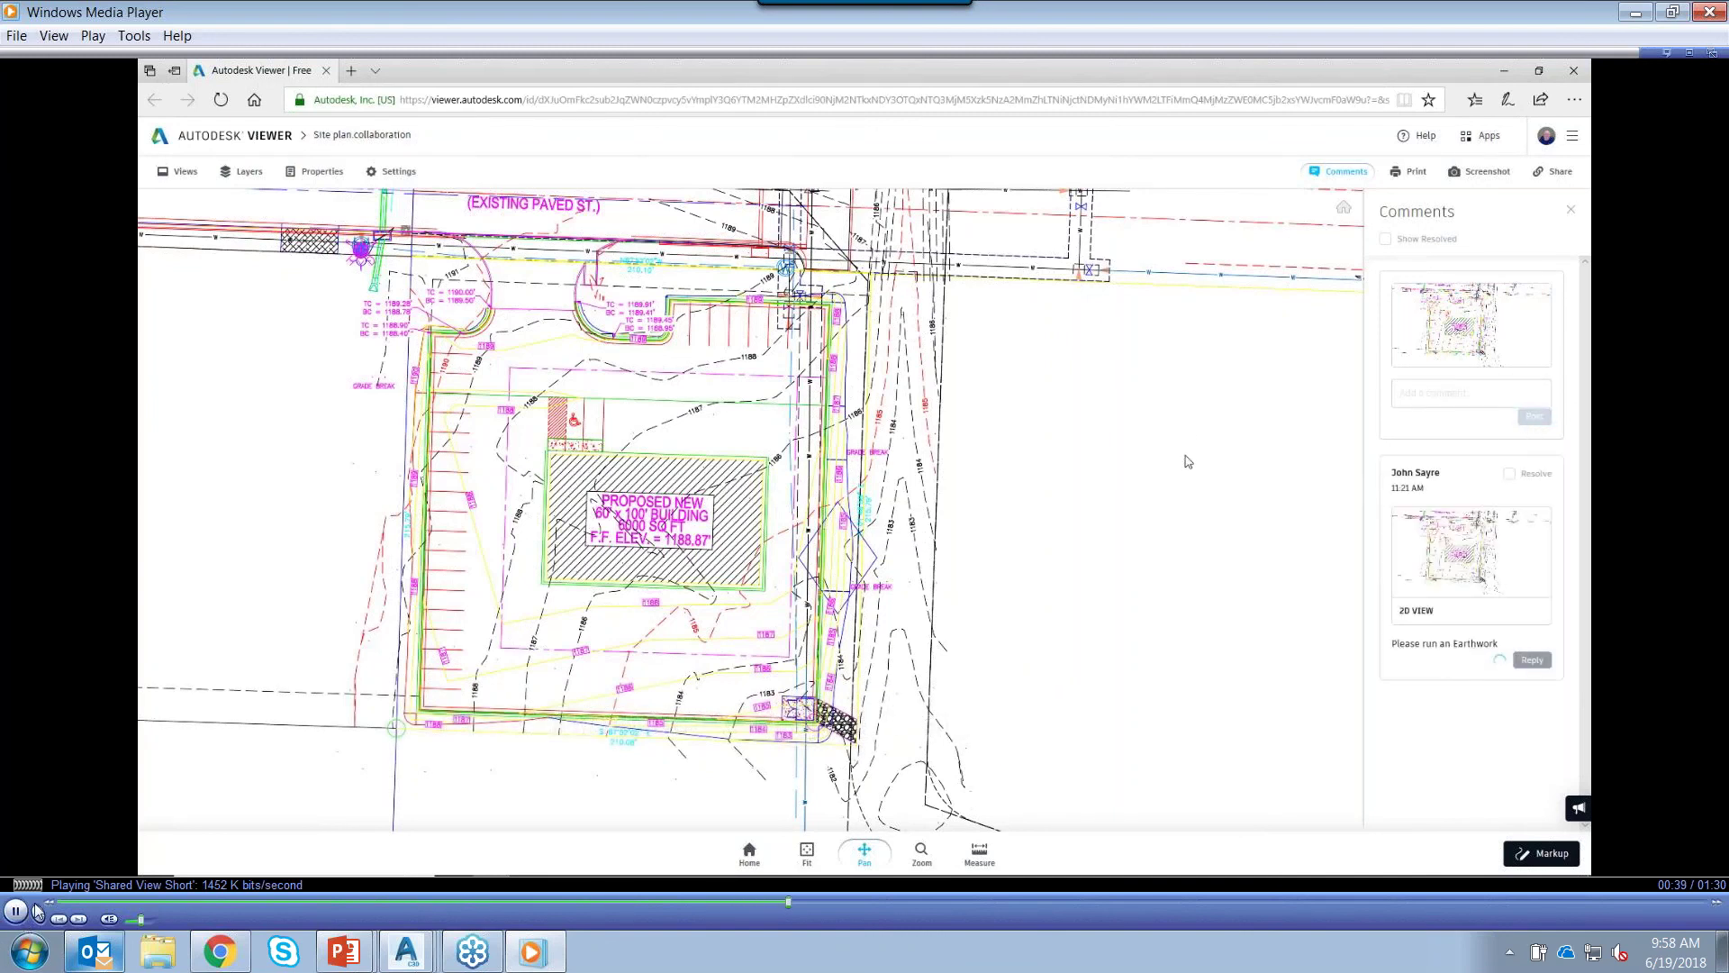
pyautogui.click(33, 910)
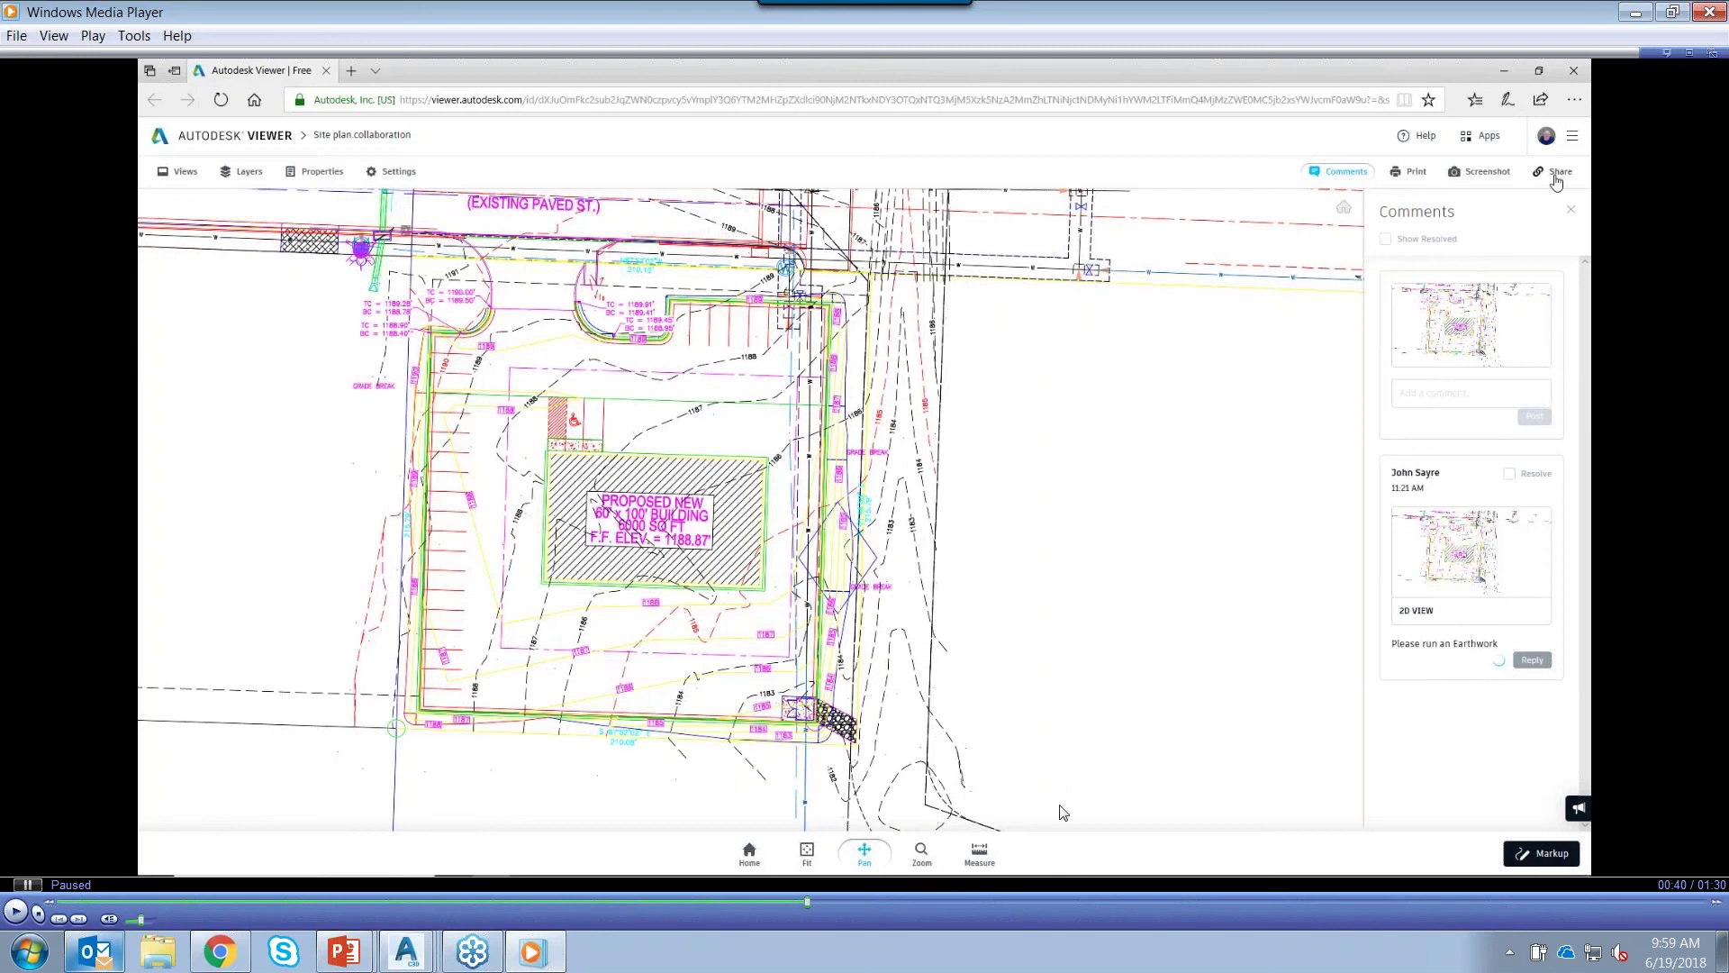
# - Examine the video's cloud markup, layer control and object properties sections, pausing at each one
pyautogui.click(16, 912)
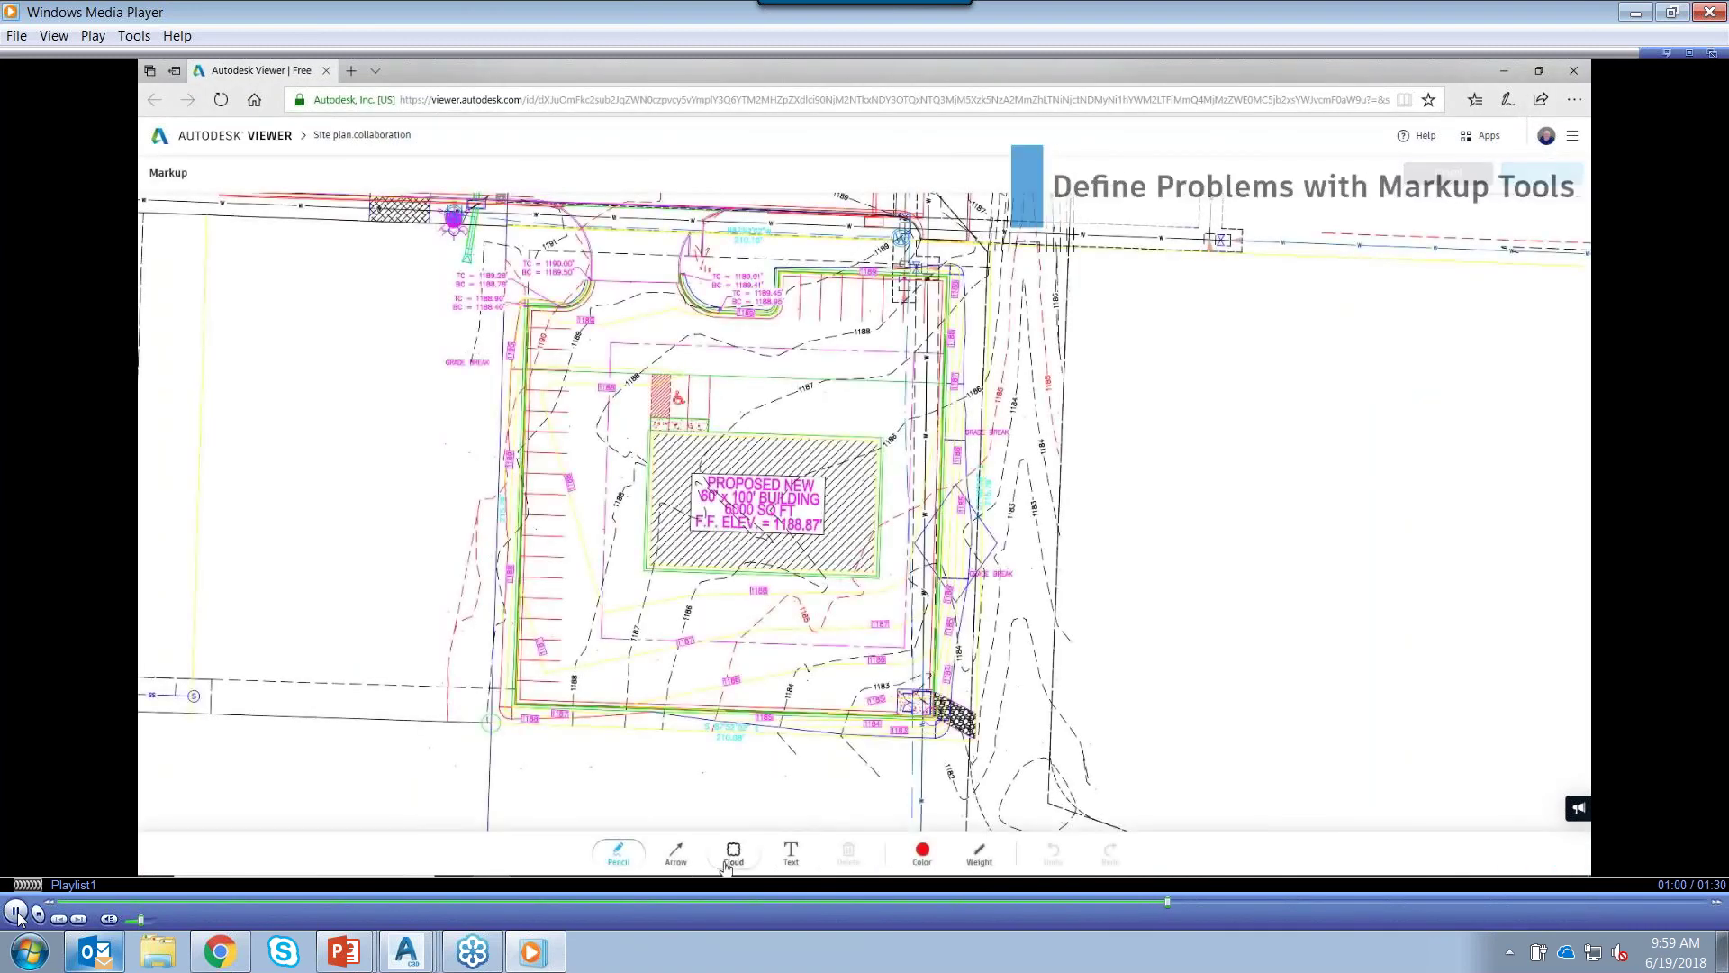
pyautogui.click(16, 913)
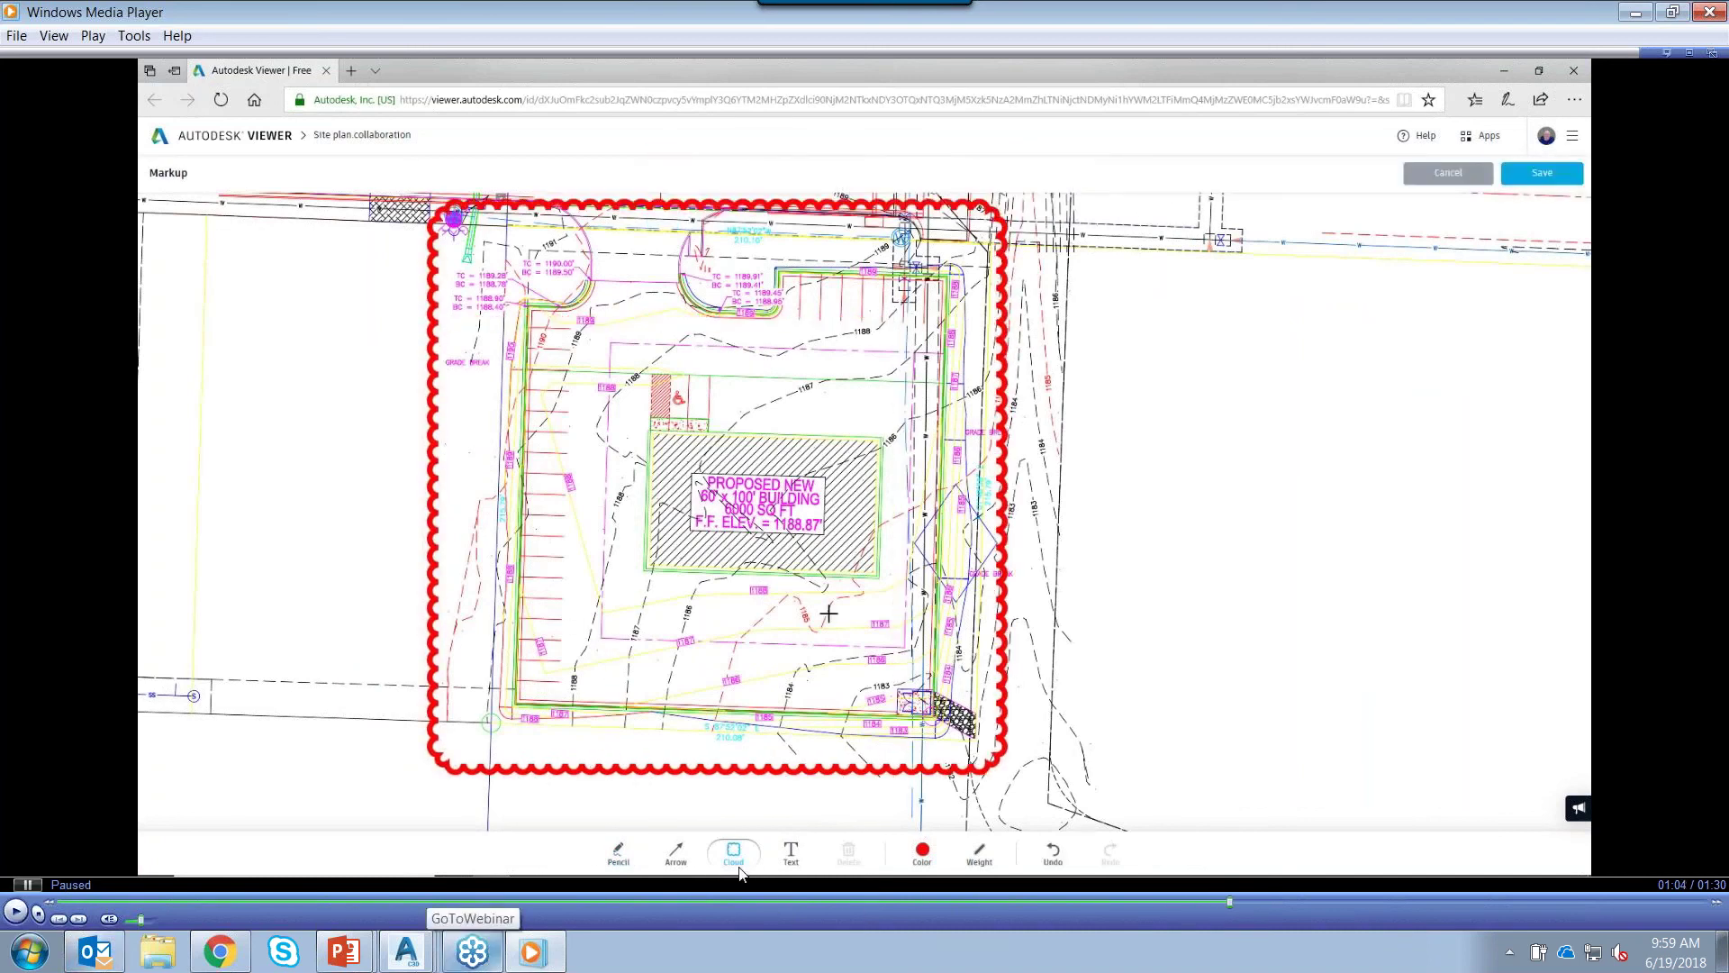
pyautogui.click(15, 912)
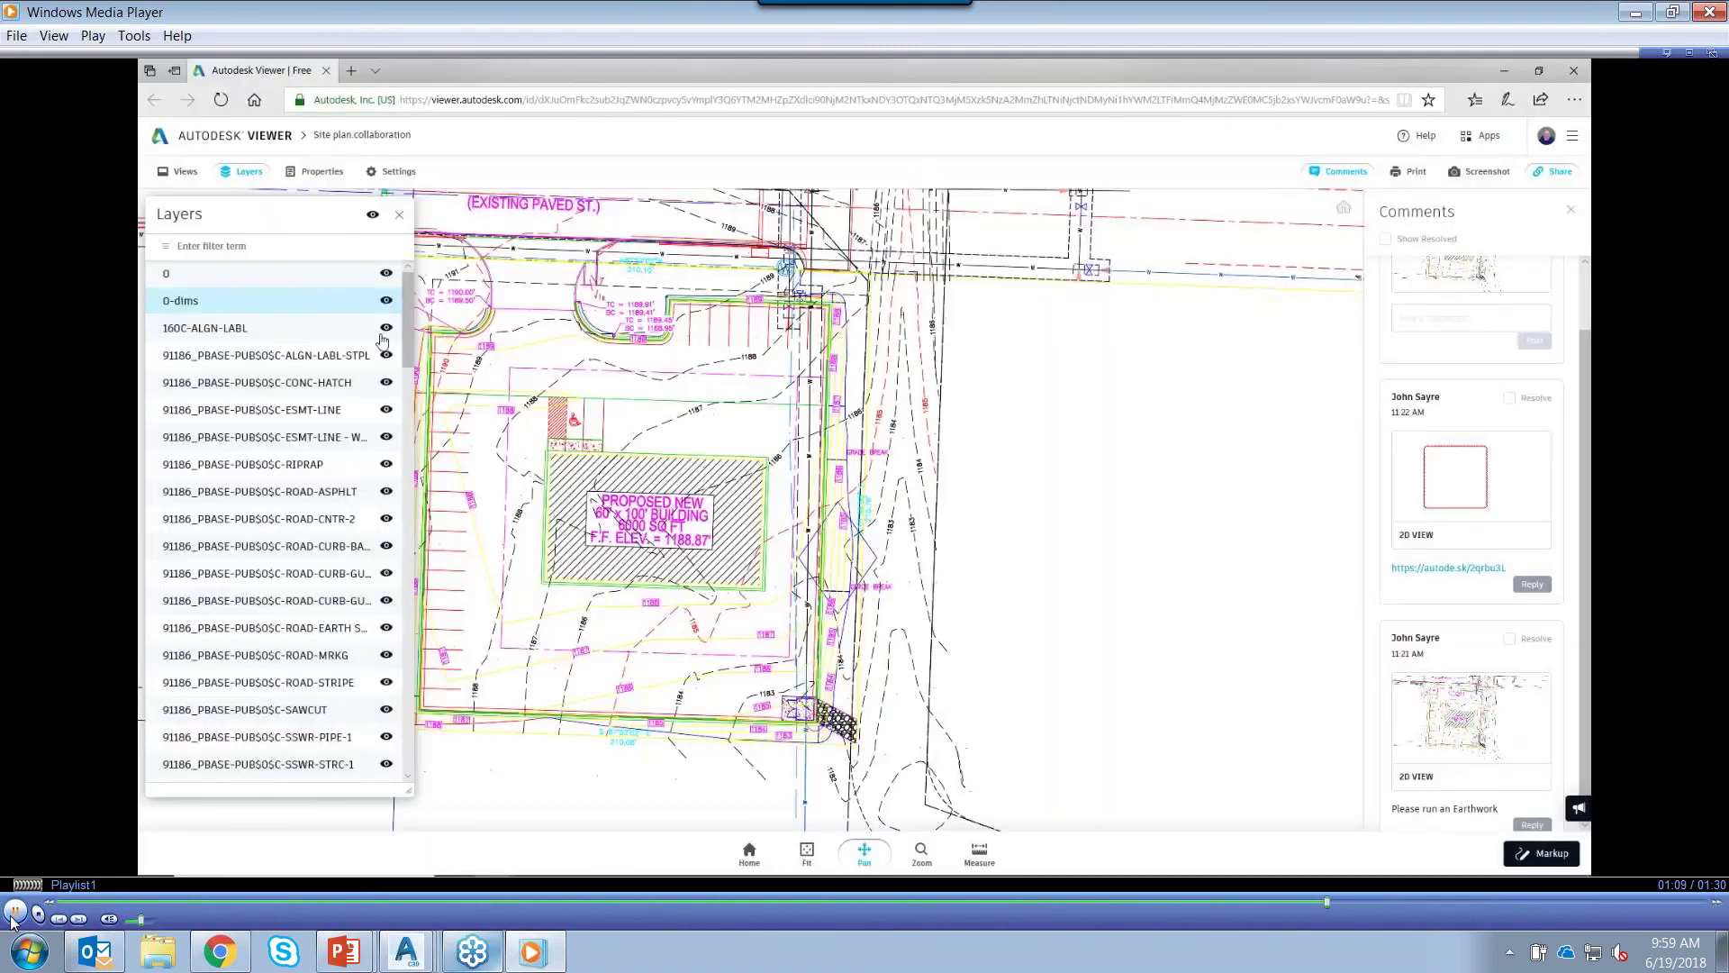
pyautogui.press('space')
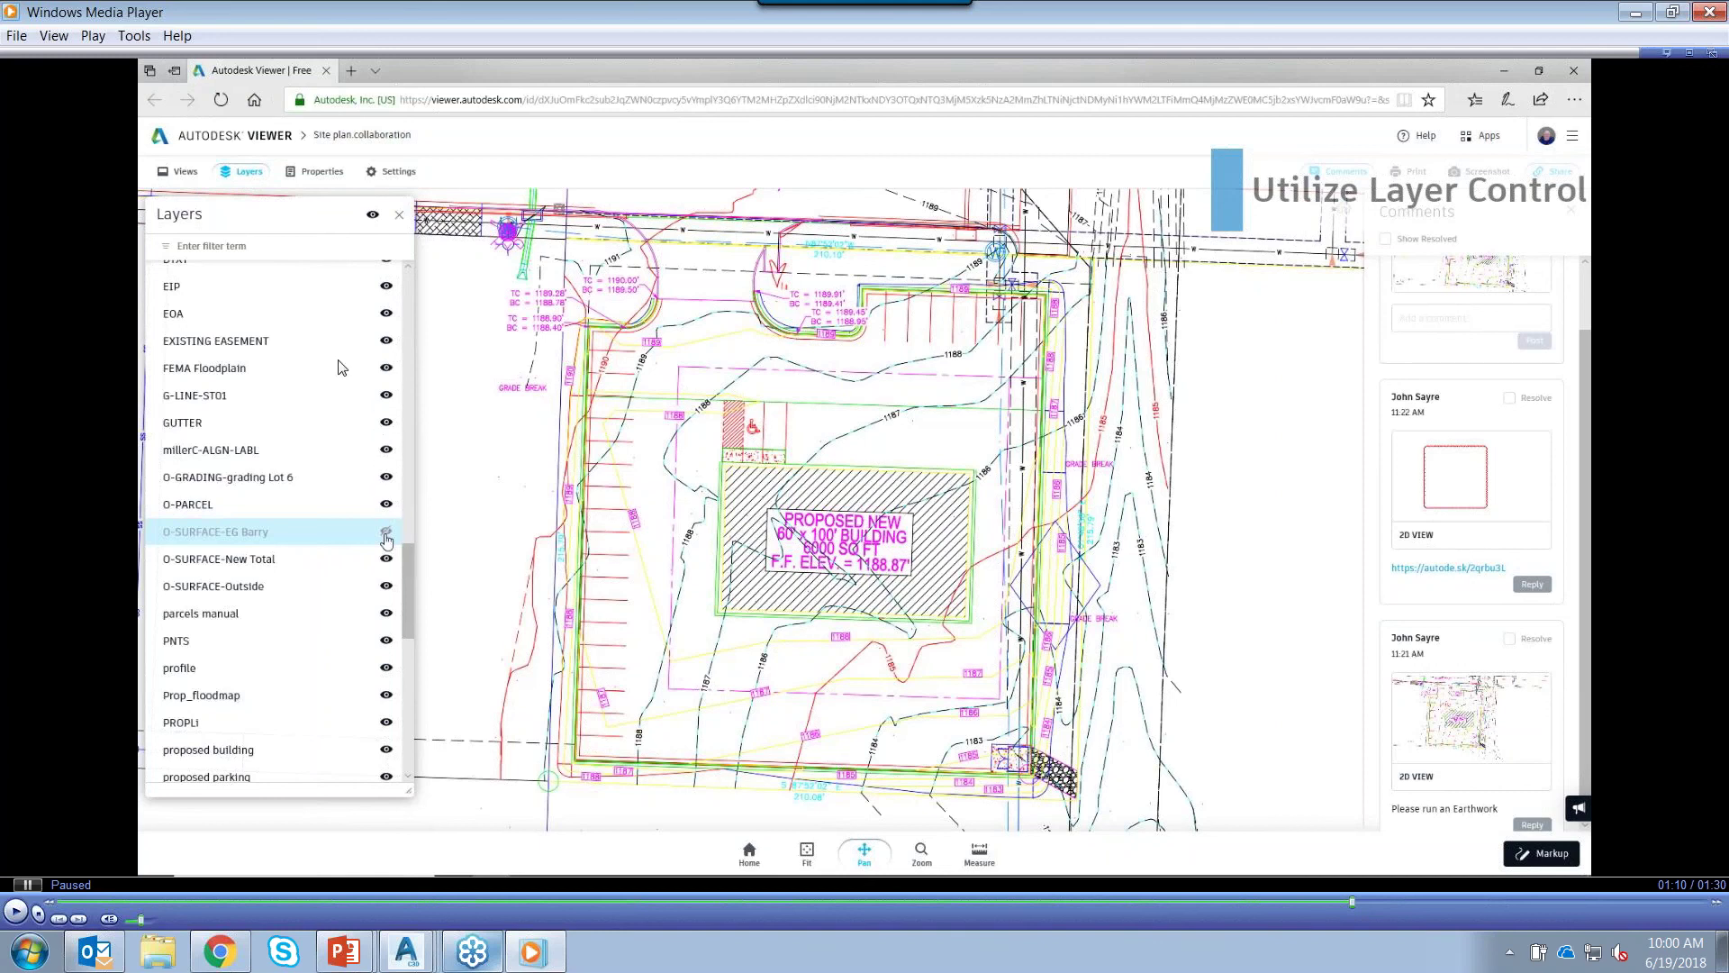
pyautogui.click(16, 911)
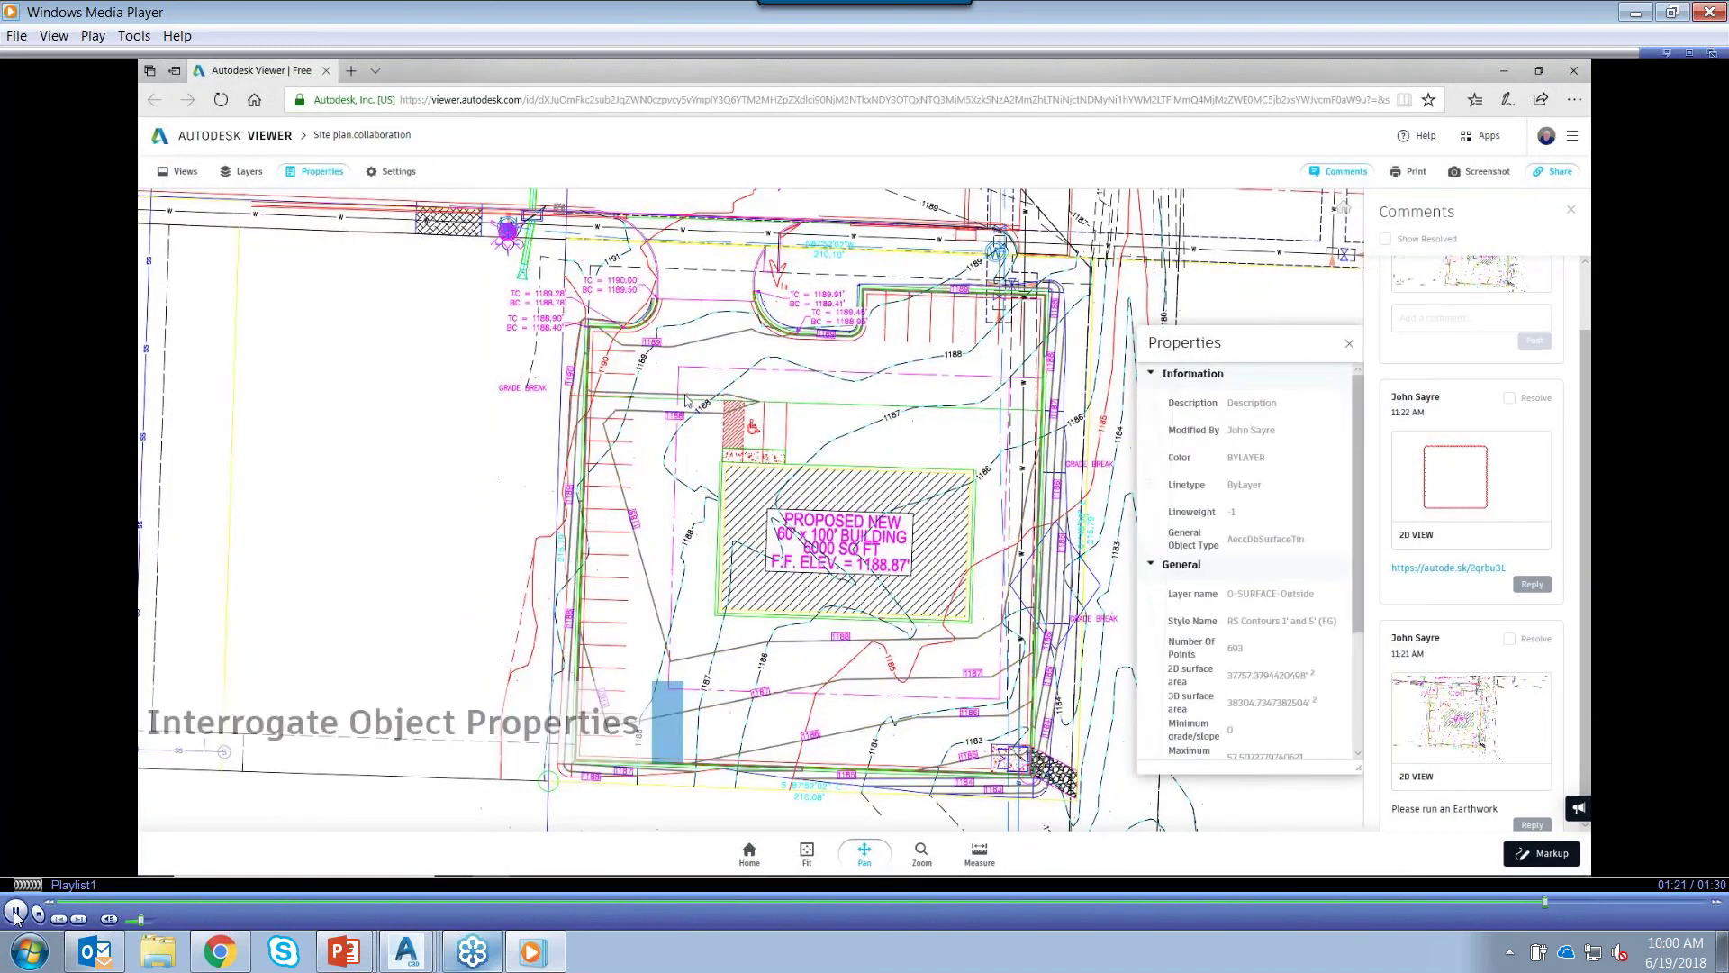
pyautogui.click(15, 913)
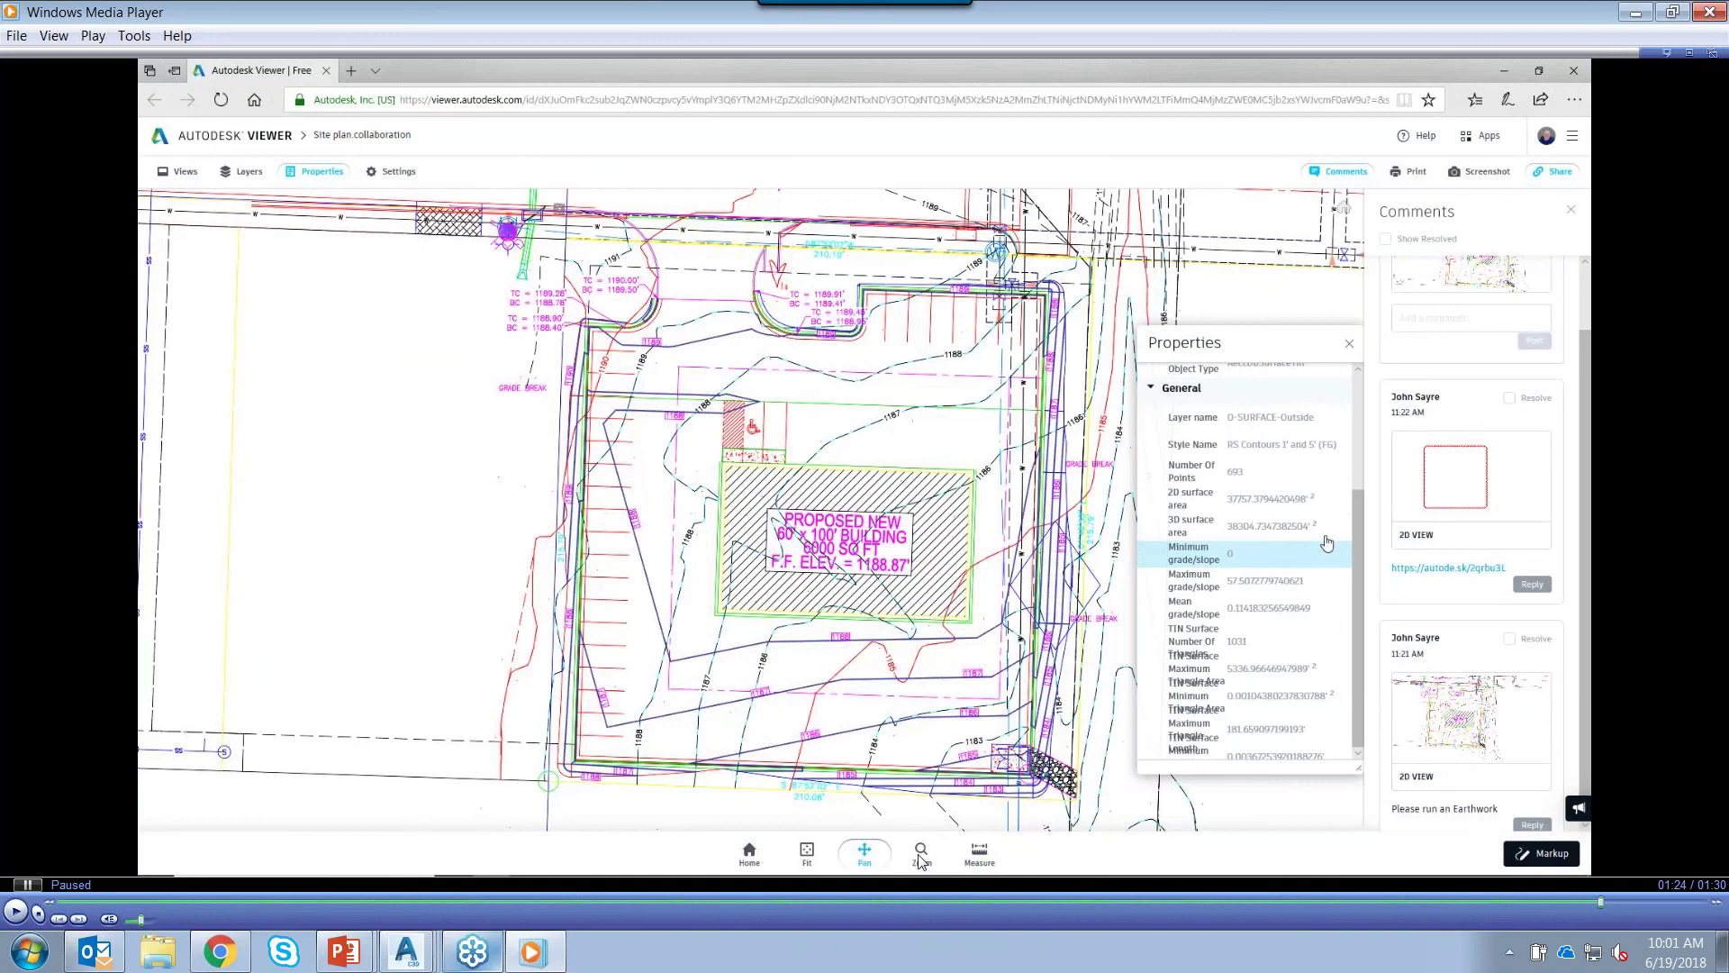
# - Play the video to its end, close the player, and advance the presentation from Shared Views to the closing slide
pyautogui.click(16, 911)
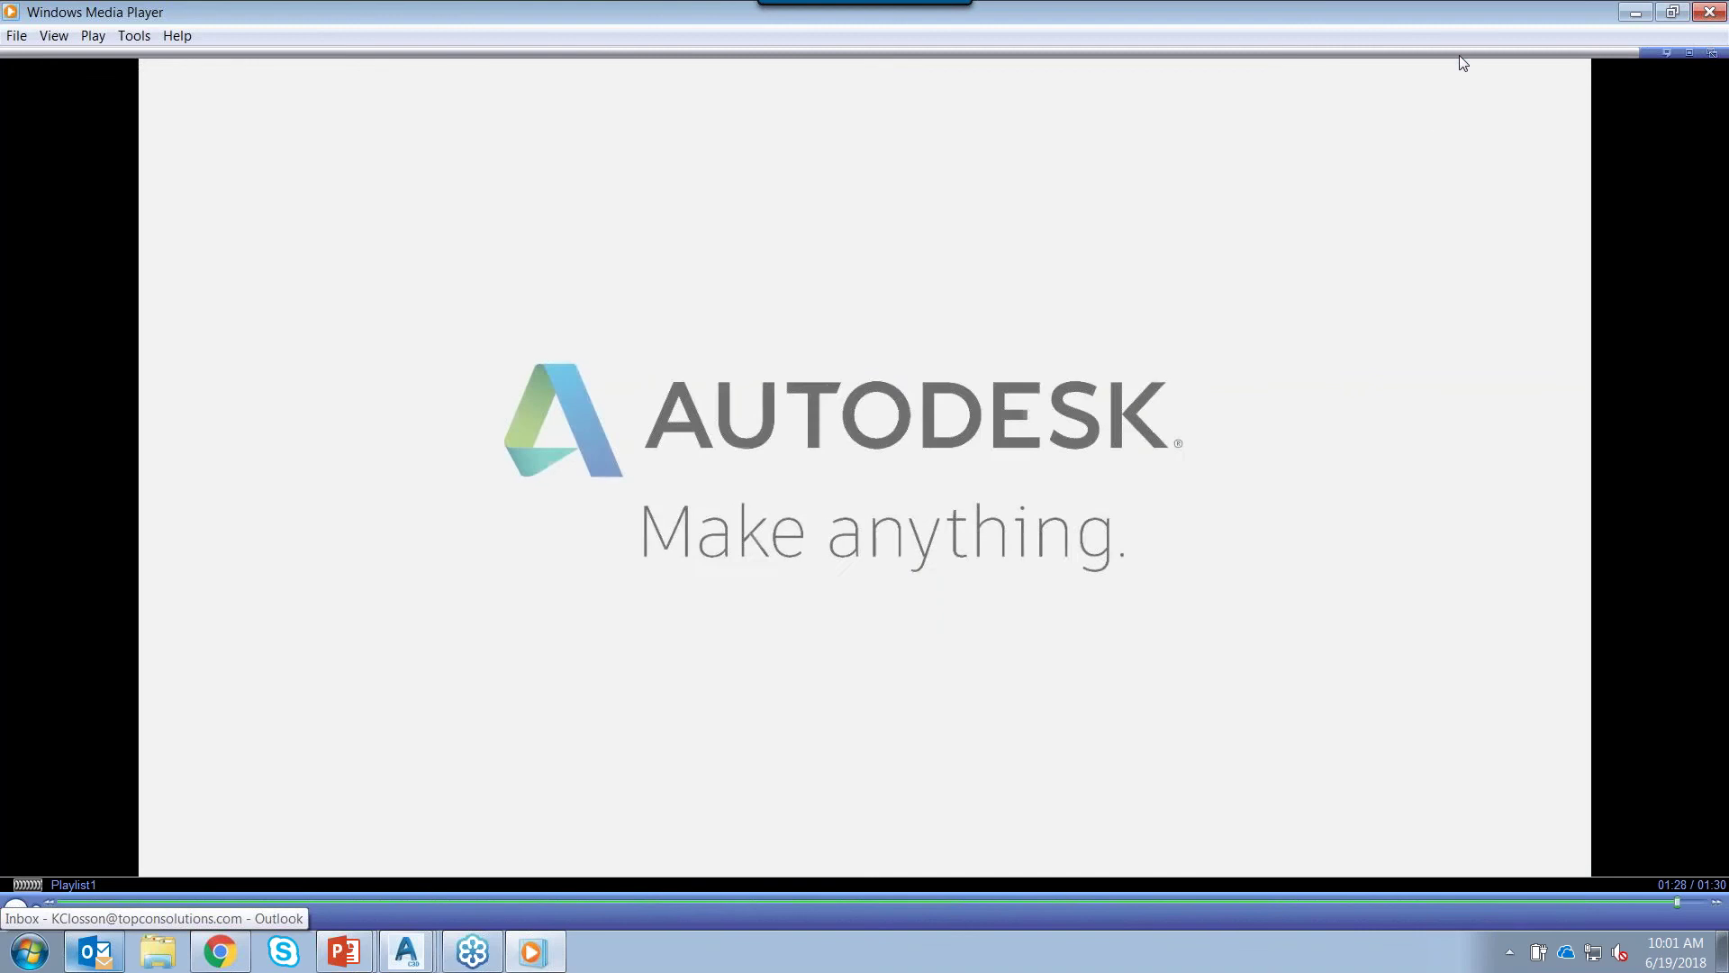
pyautogui.click(1711, 14)
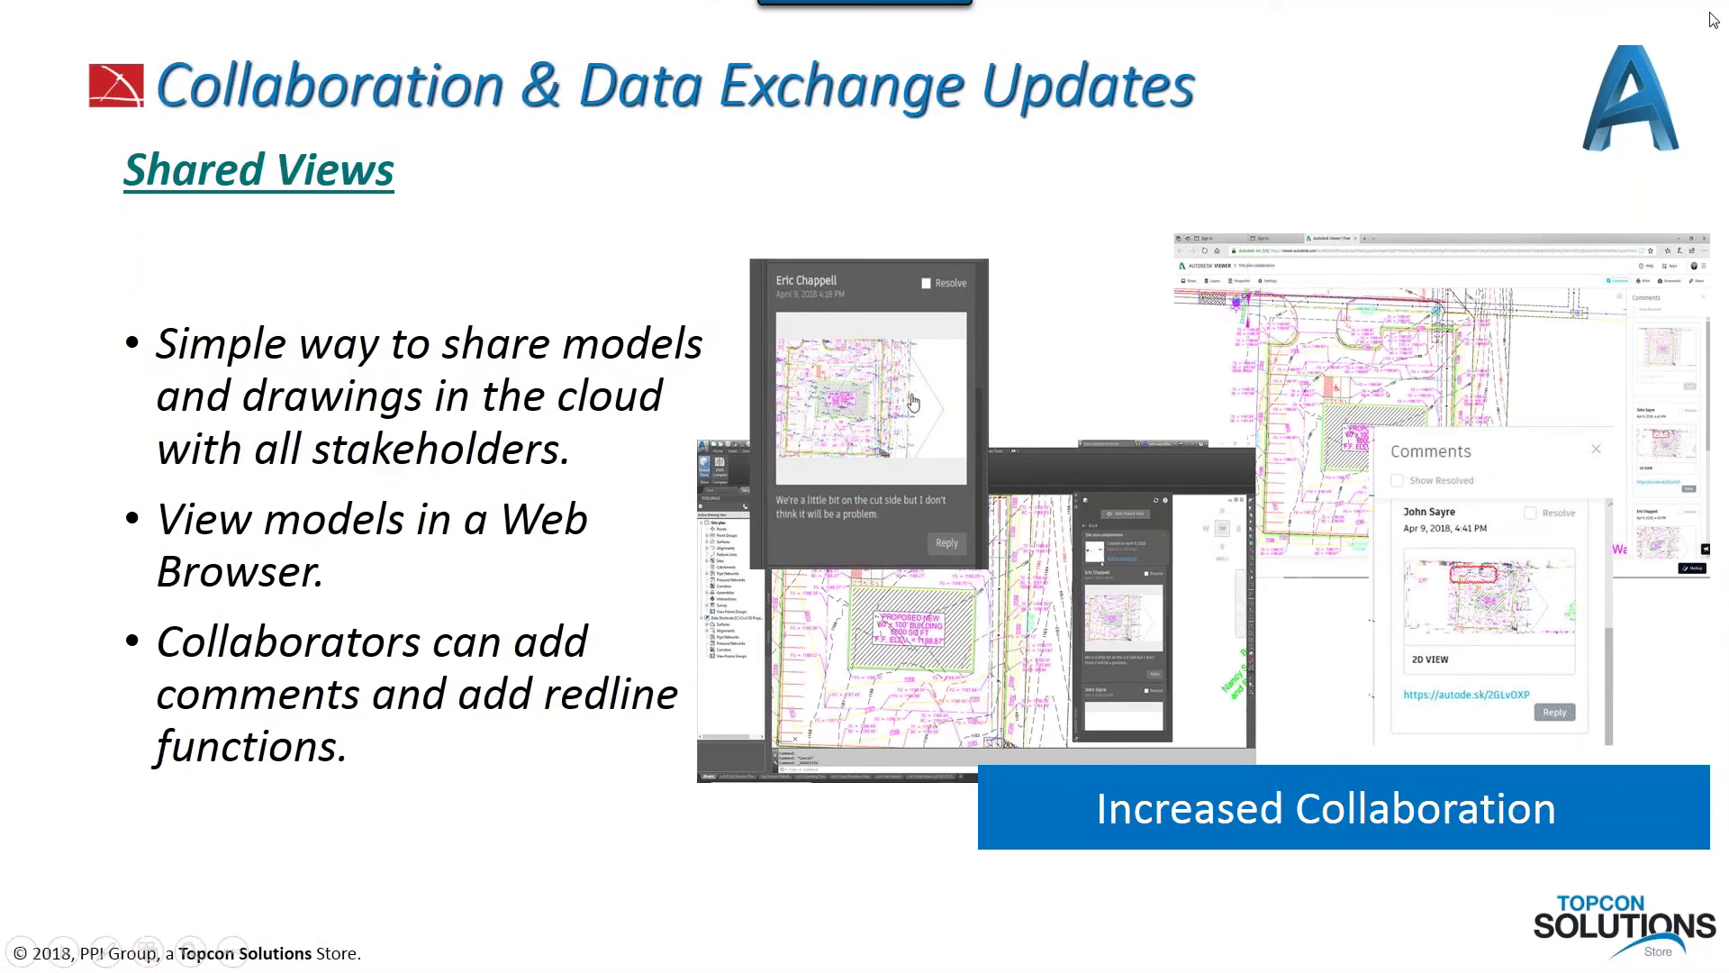
pyautogui.click(1216, 305)
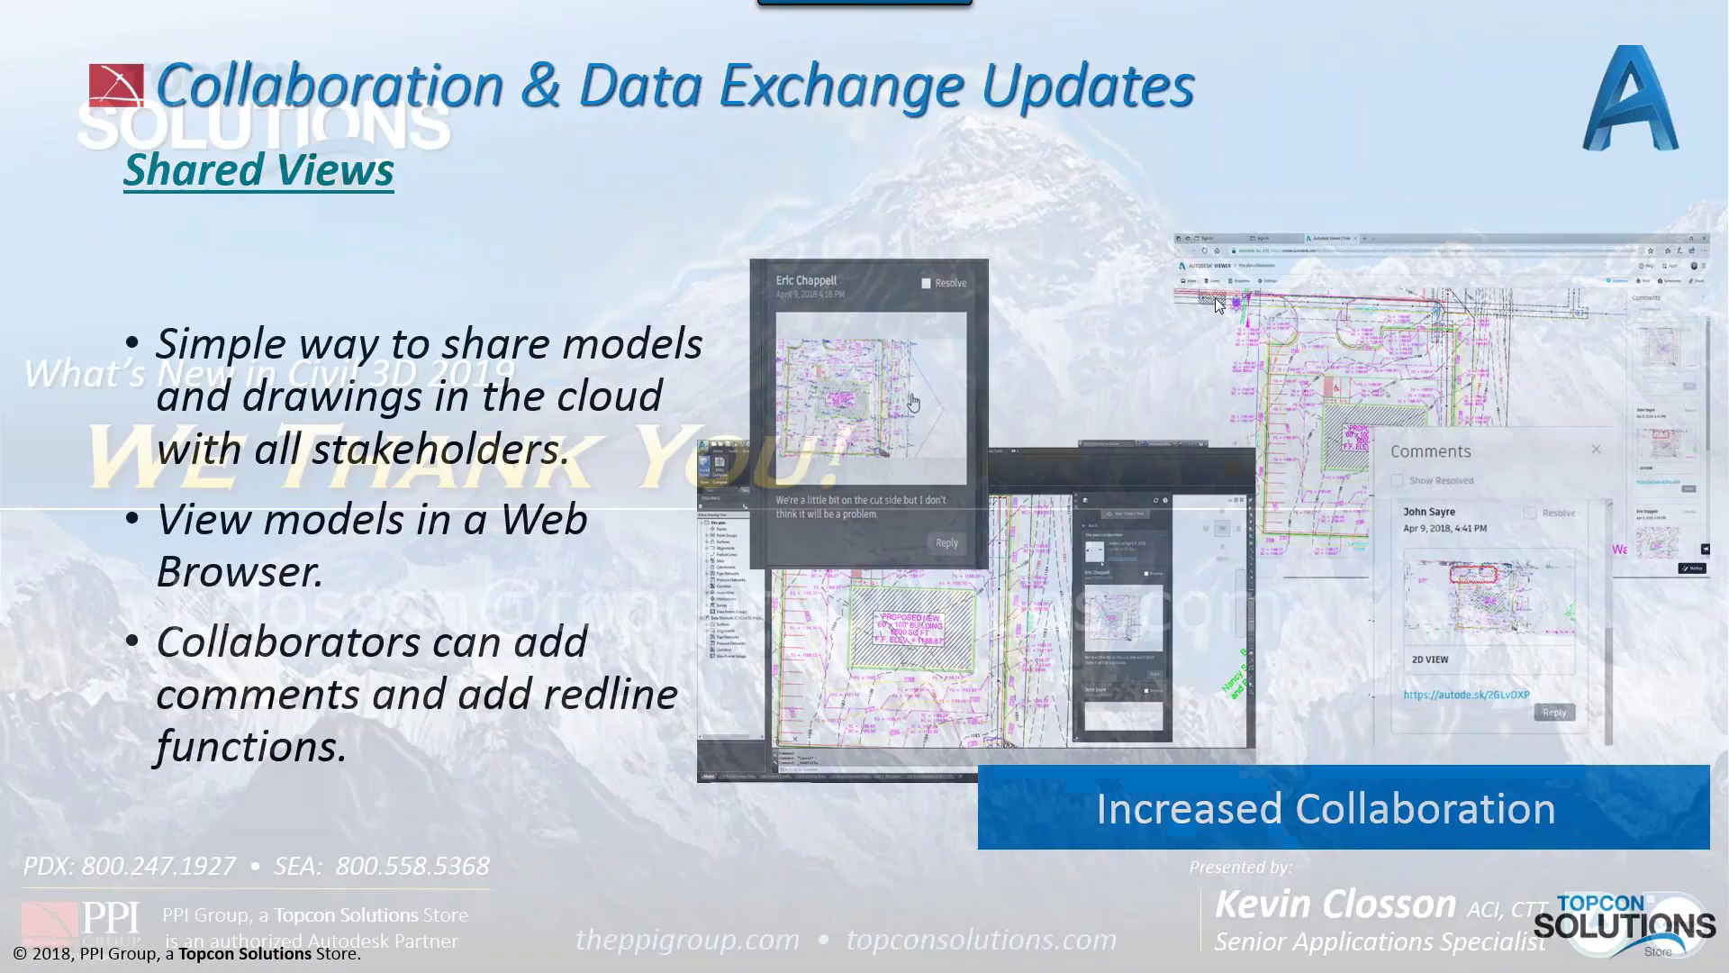